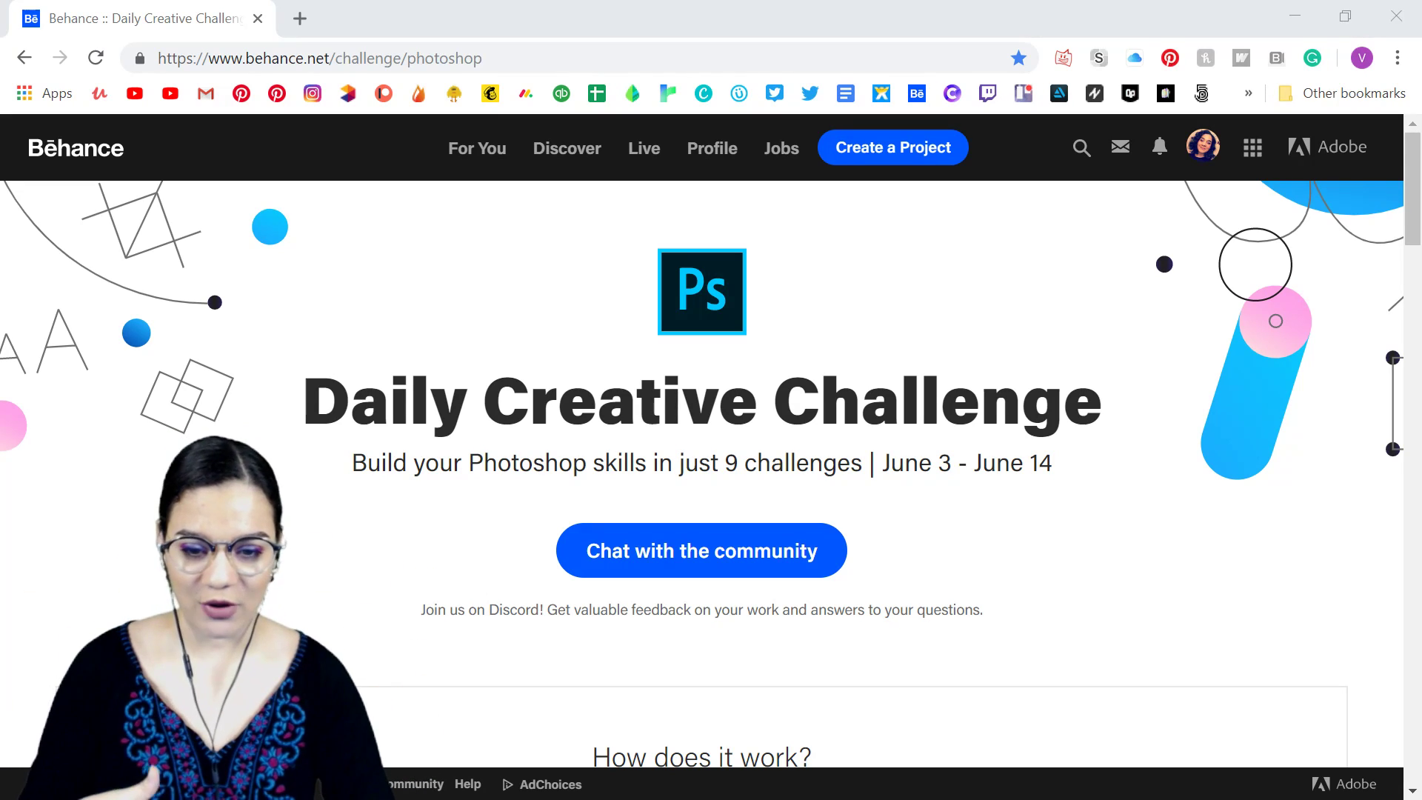
Look through the Photoshop Daily Creative Challenge page, from how it works to the list of daily challenges
scroll(943, 356, "down", 6)
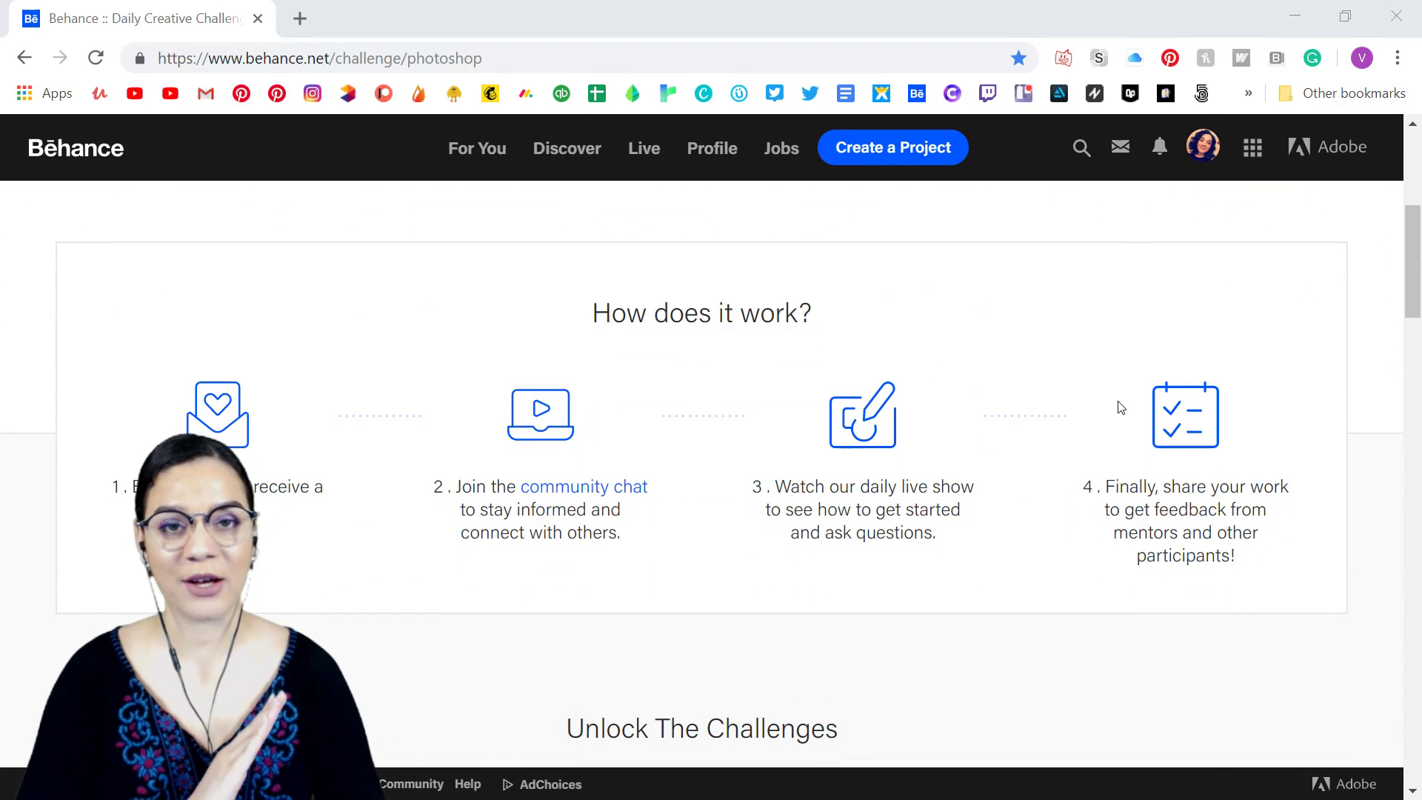
scroll(700, 396, "down", 3)
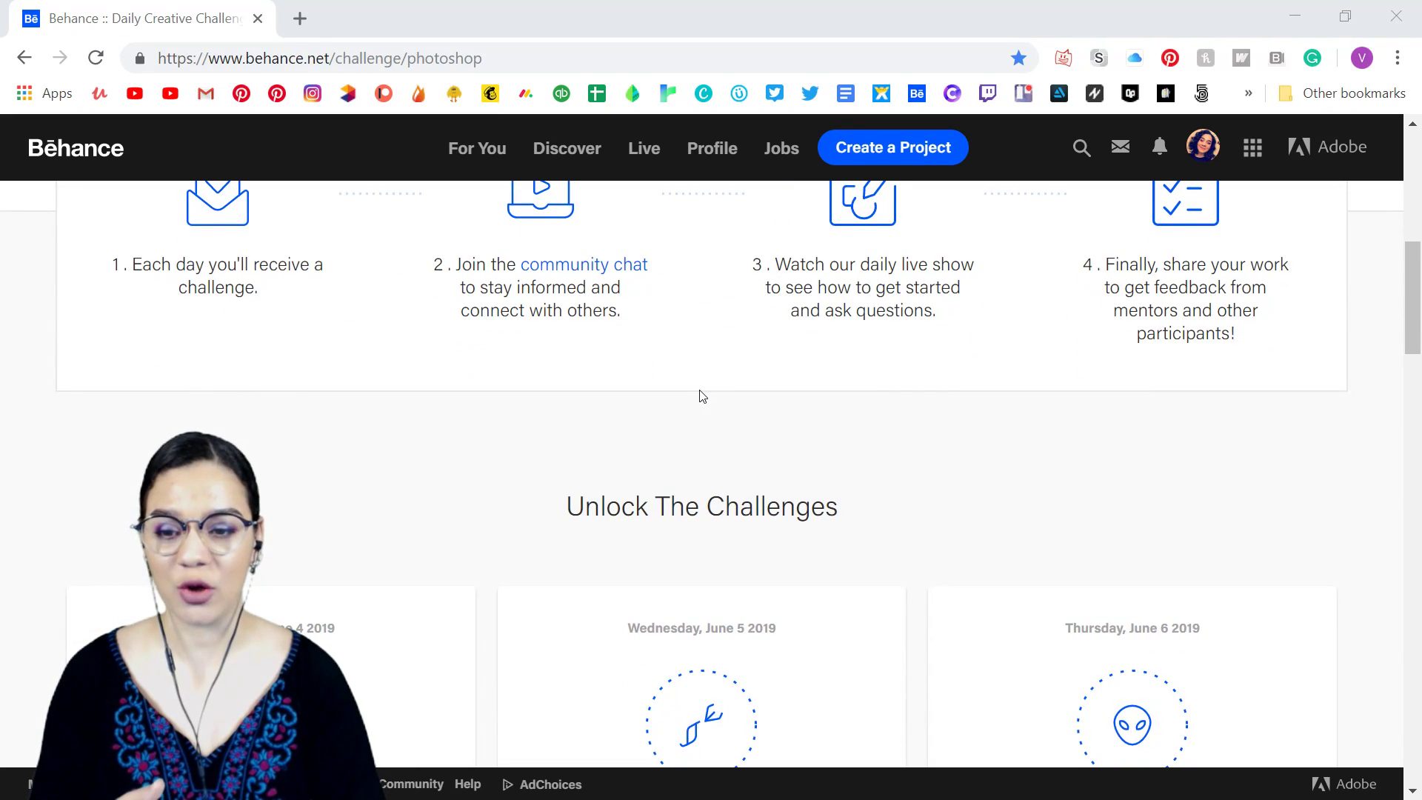
scroll(703, 396, "up", 2)
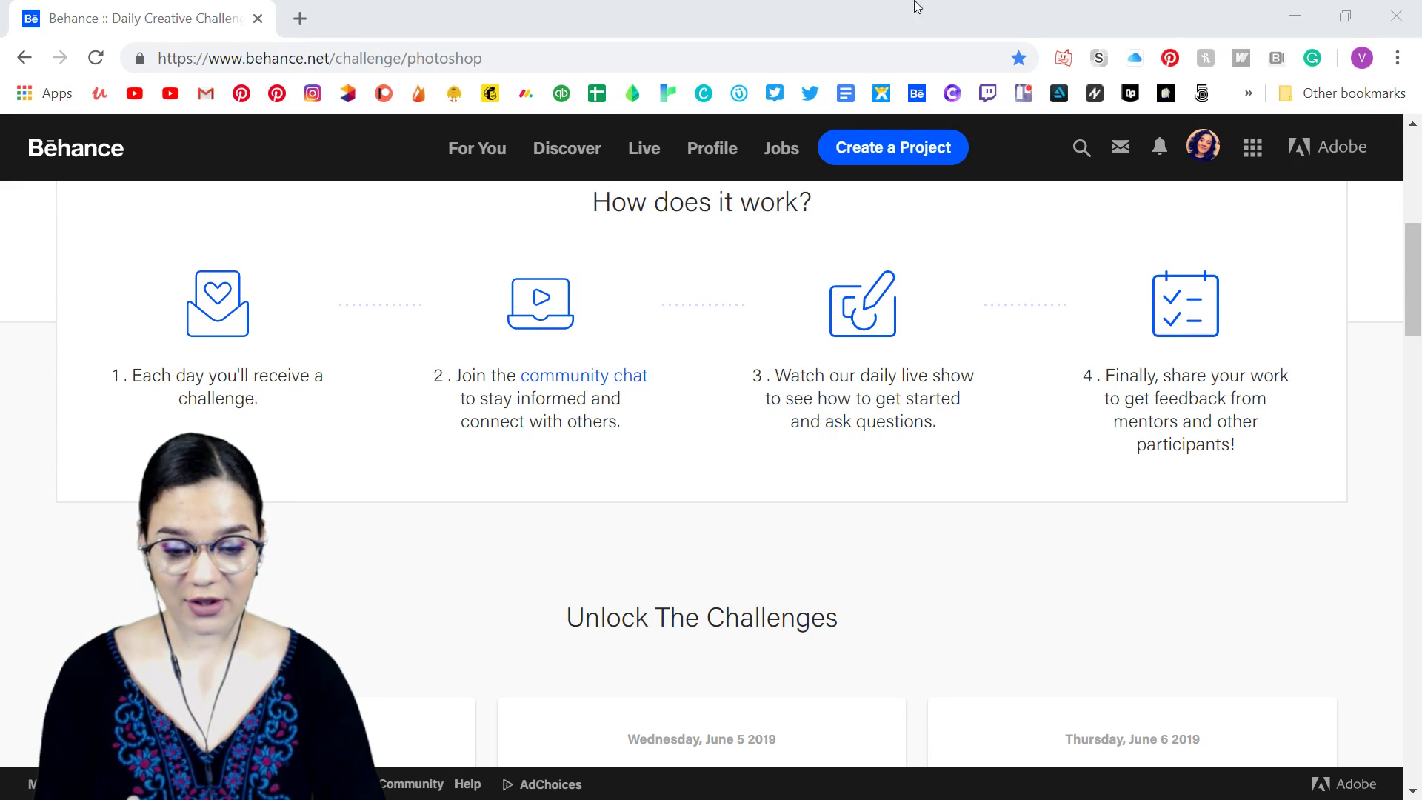
scroll(607, 577, "down", 7)
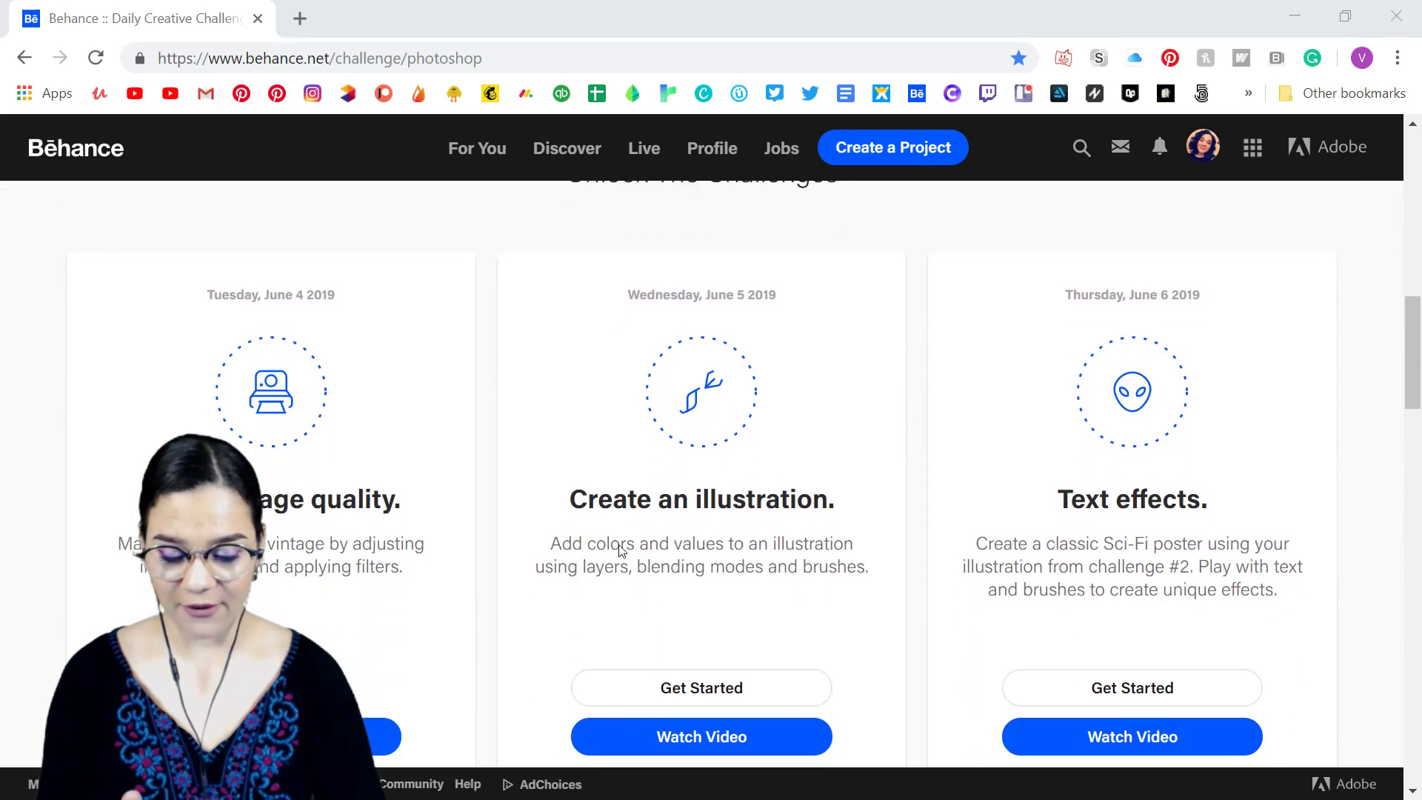
scroll(674, 522, "down", 4)
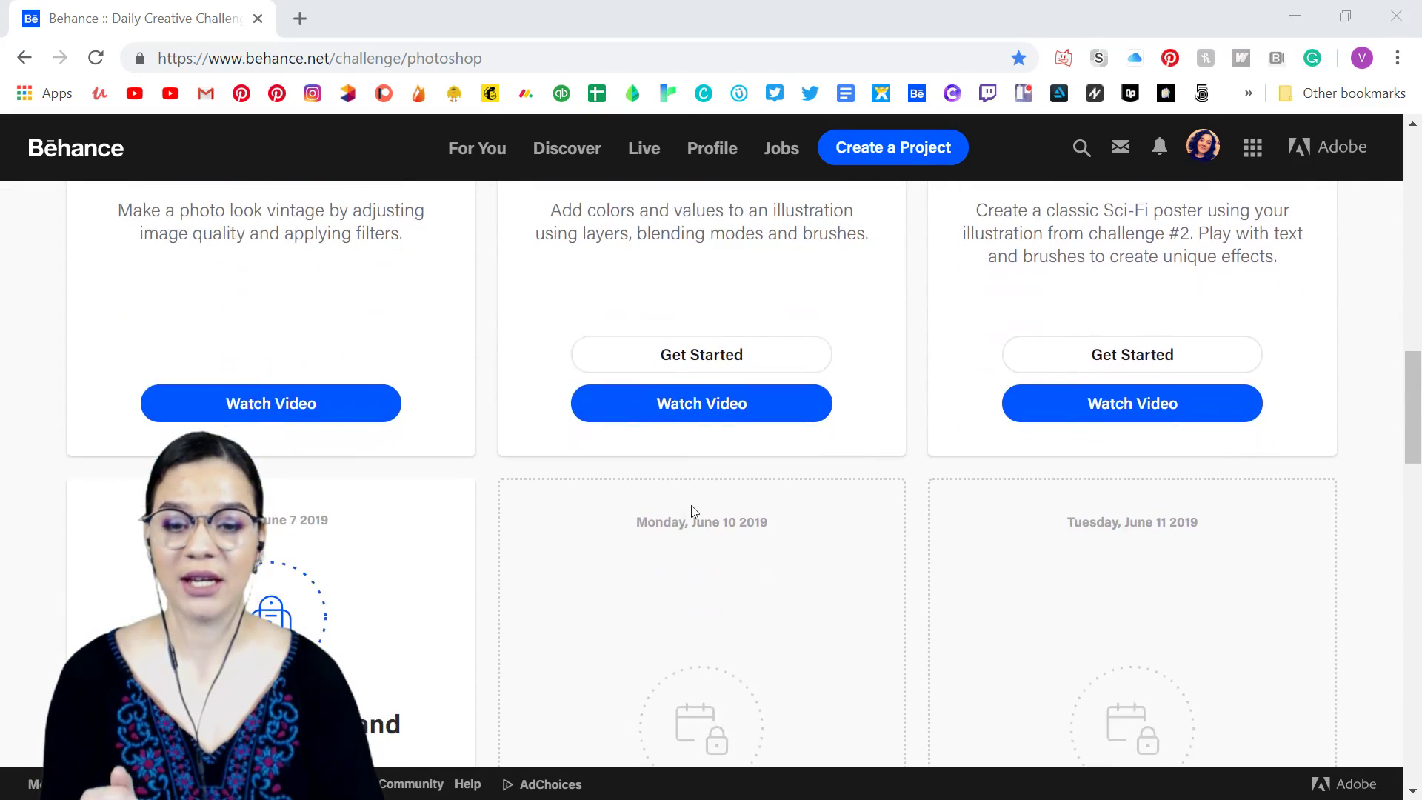
scroll(710, 500, "down", 4)
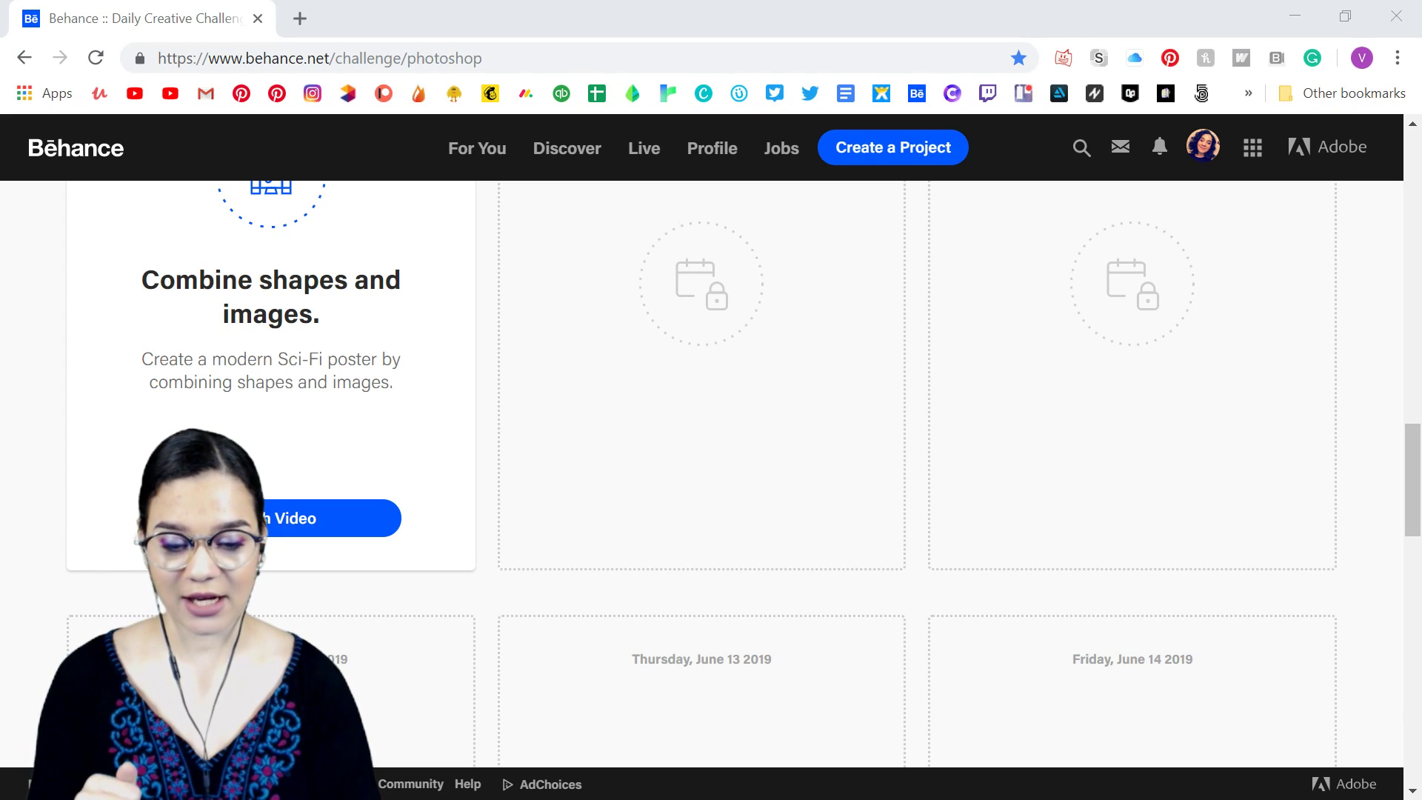
Switch to Discord and view the THEORA poster enlarged in the design-feedback channel, then close the preview
key("alt+Tab")
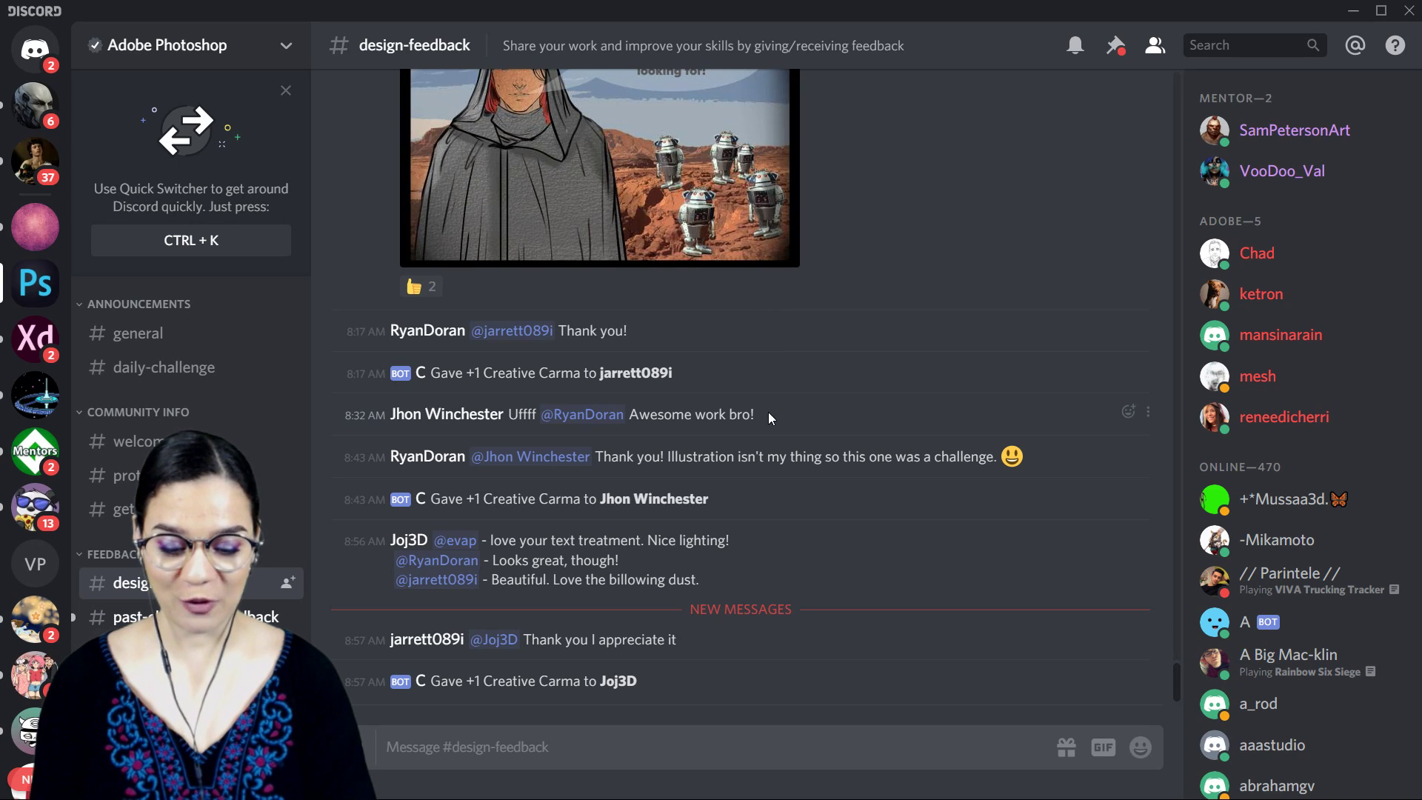
scroll(767, 411, "up", 8)
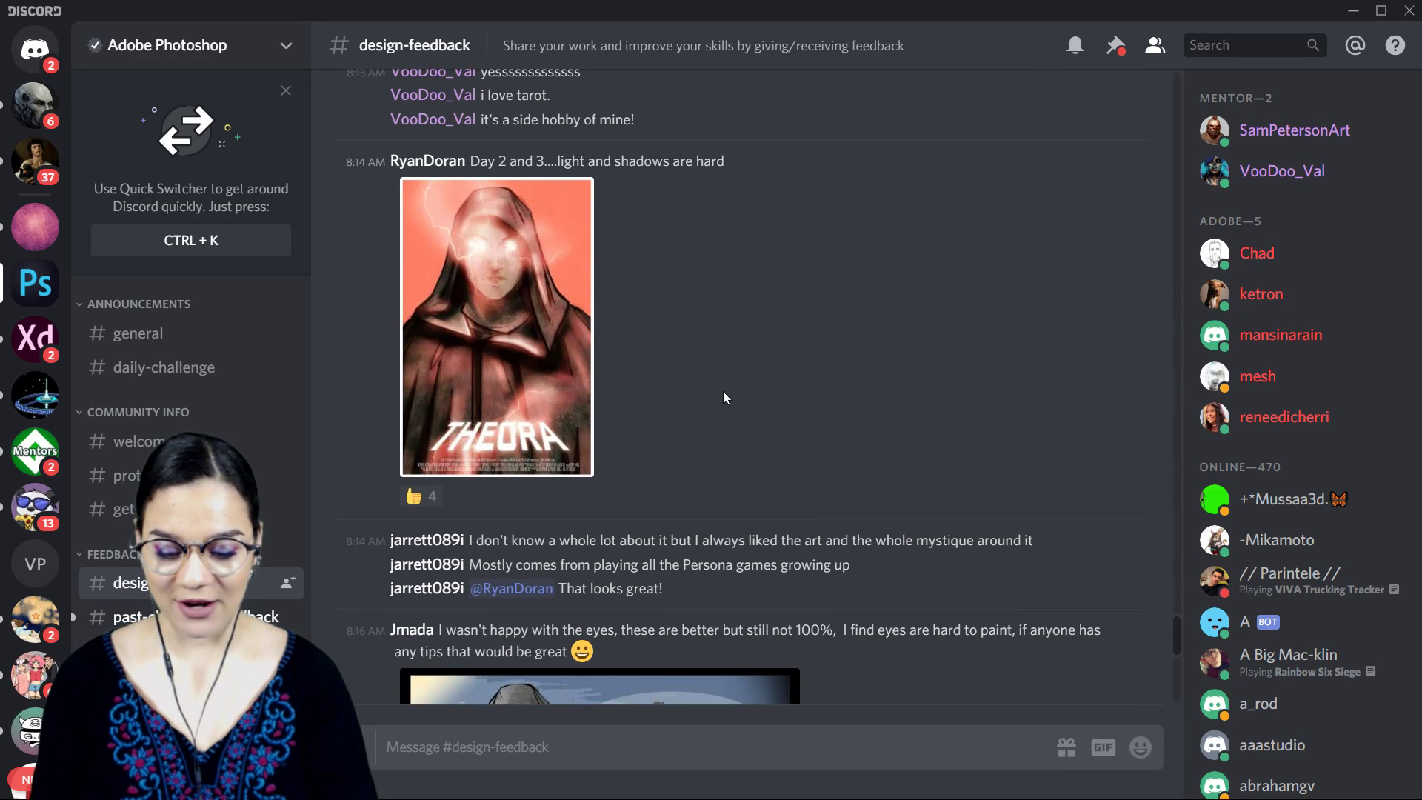
scroll(689, 400, "up", 2)
left_click(519, 422)
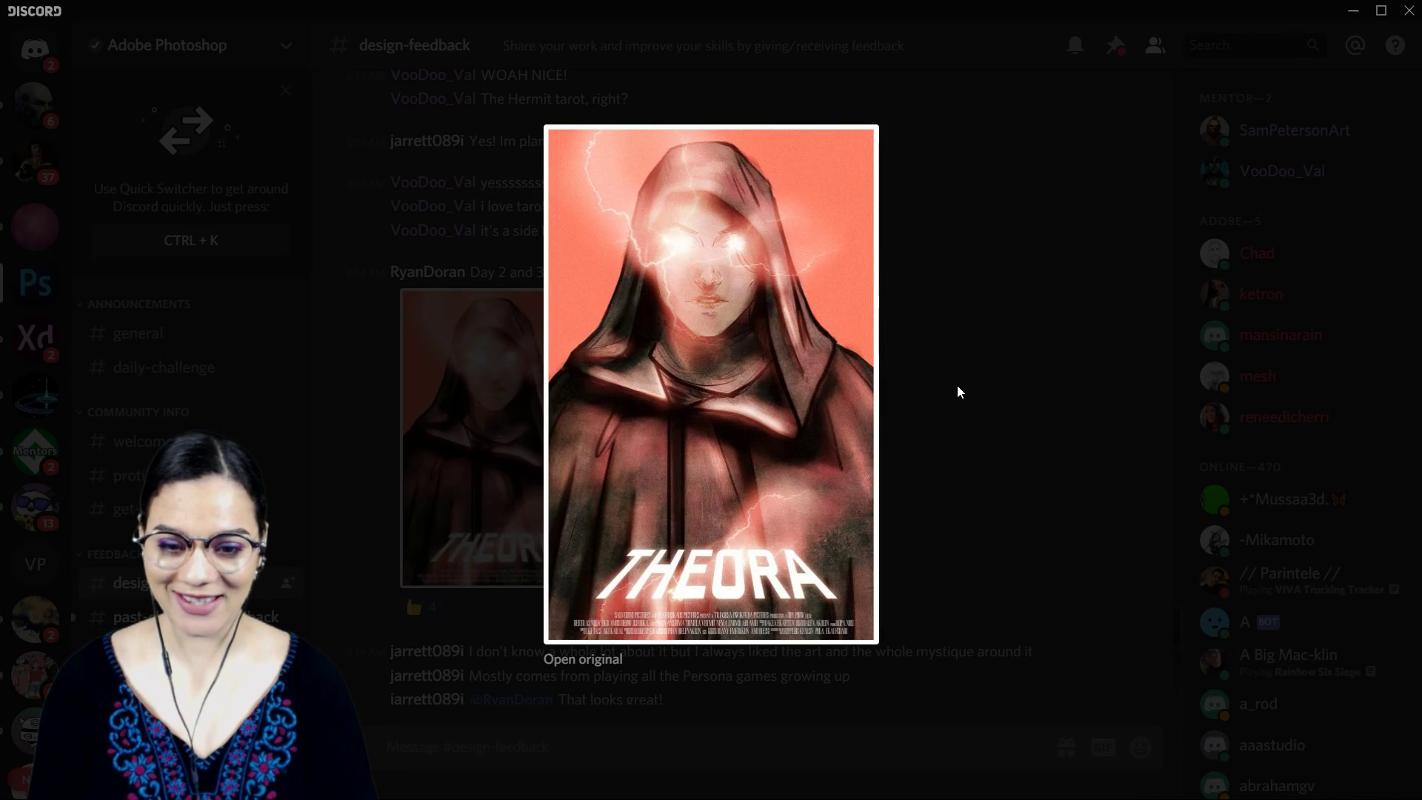
left_click(957, 386)
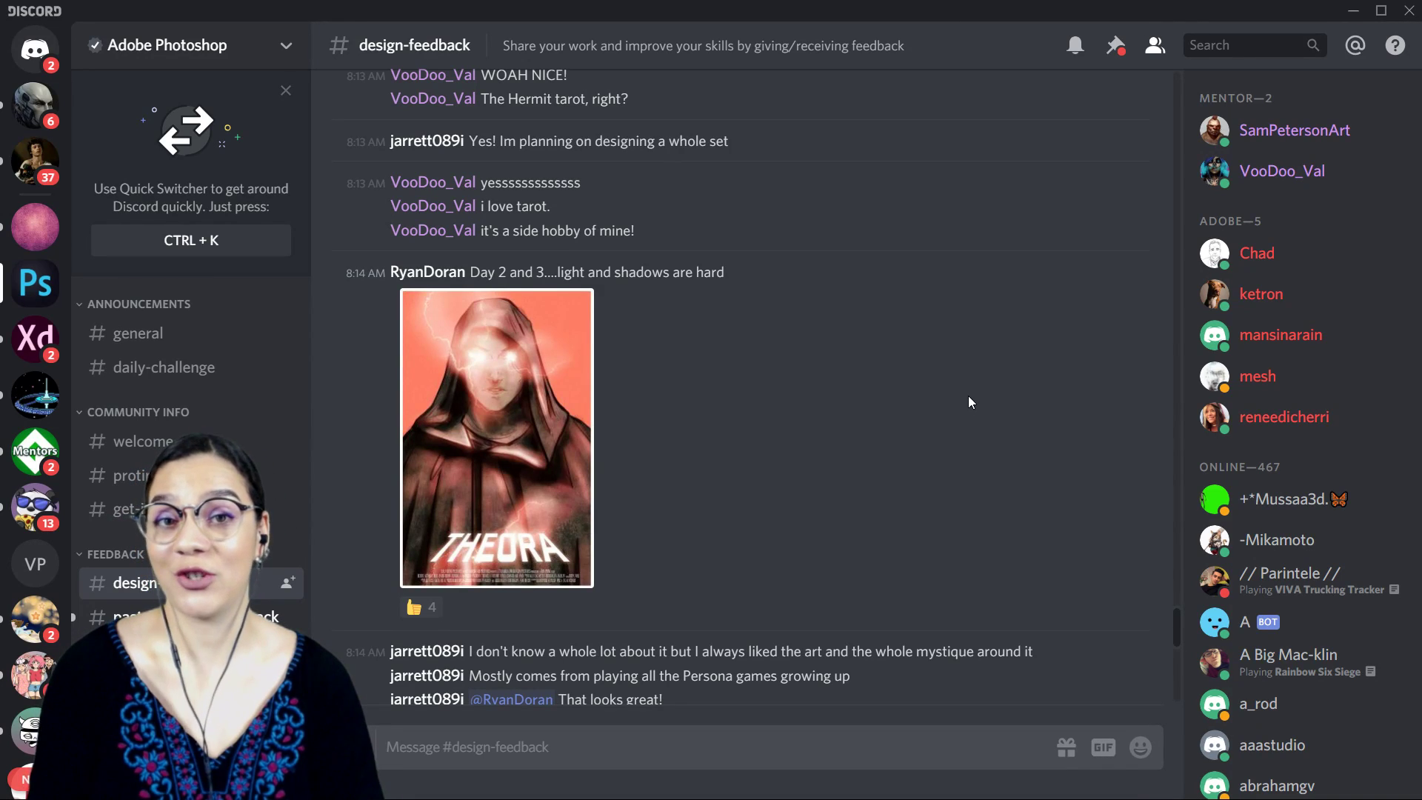
Browse the other challenge artwork and feedback posted in the design-feedback channel
scroll(971, 371, "up", 10)
scroll(981, 389, "up", 20)
scroll(979, 394, "up", 20)
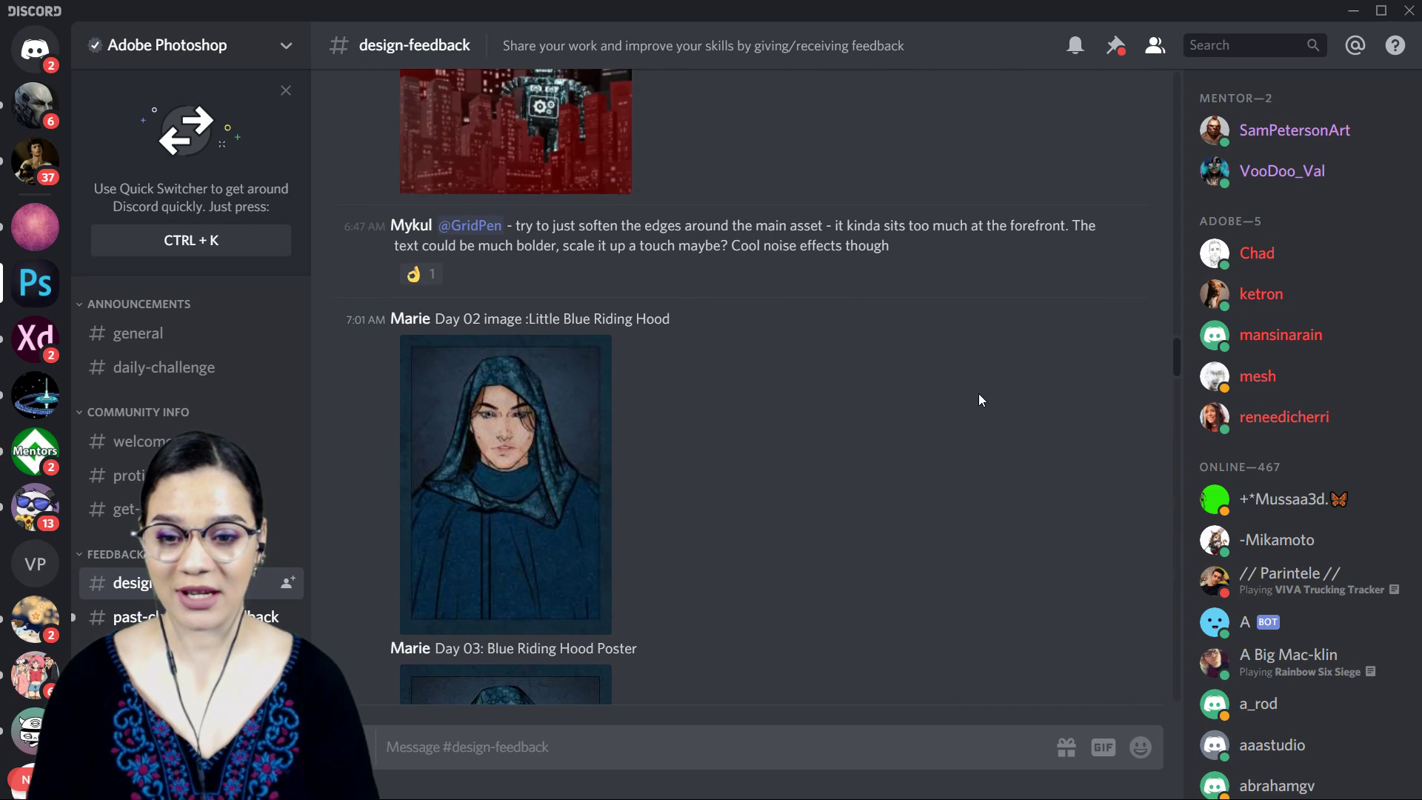
scroll(979, 395, "up", 20)
scroll(980, 400, "up", 10)
scroll(979, 400, "down", 20)
scroll(980, 400, "down", 20)
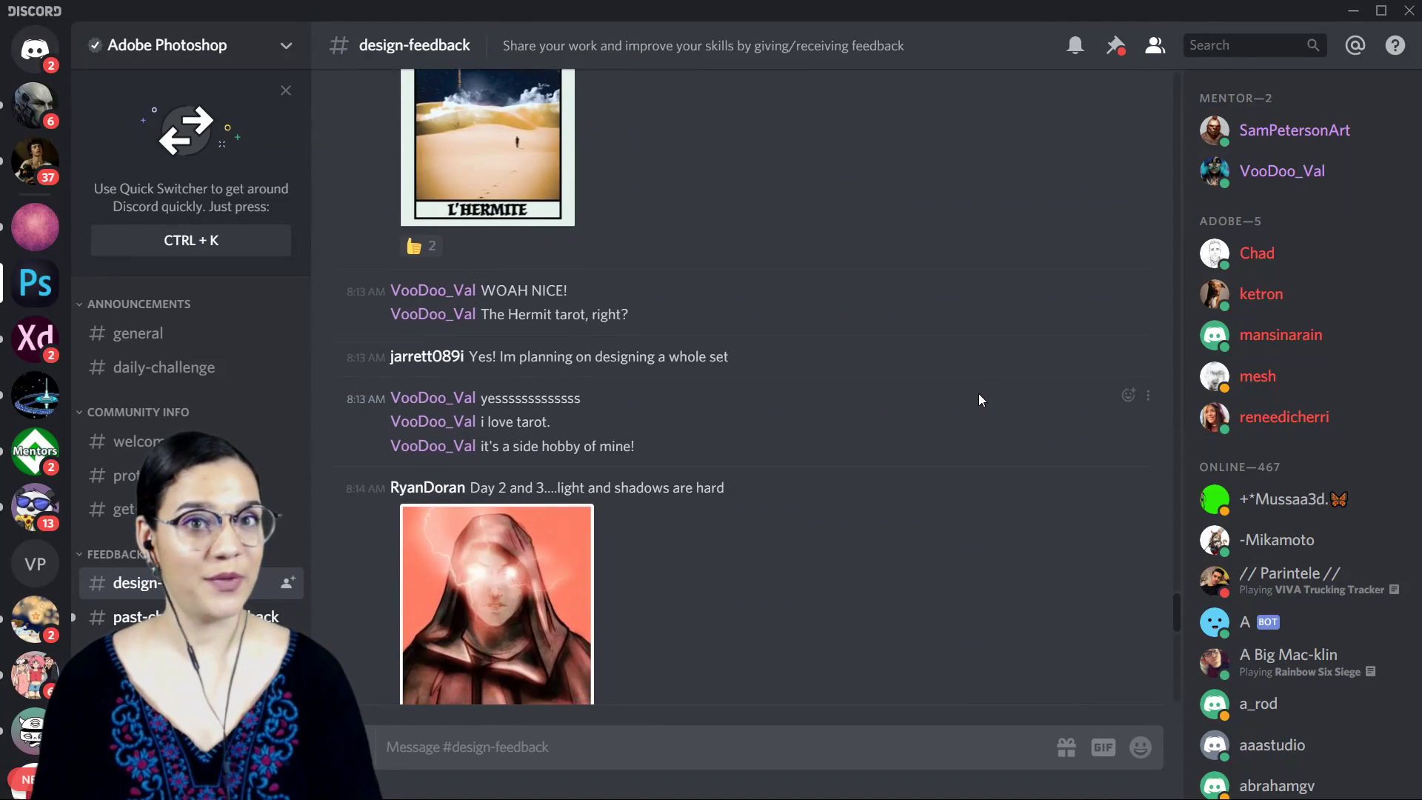
scroll(979, 399, "down", 20)
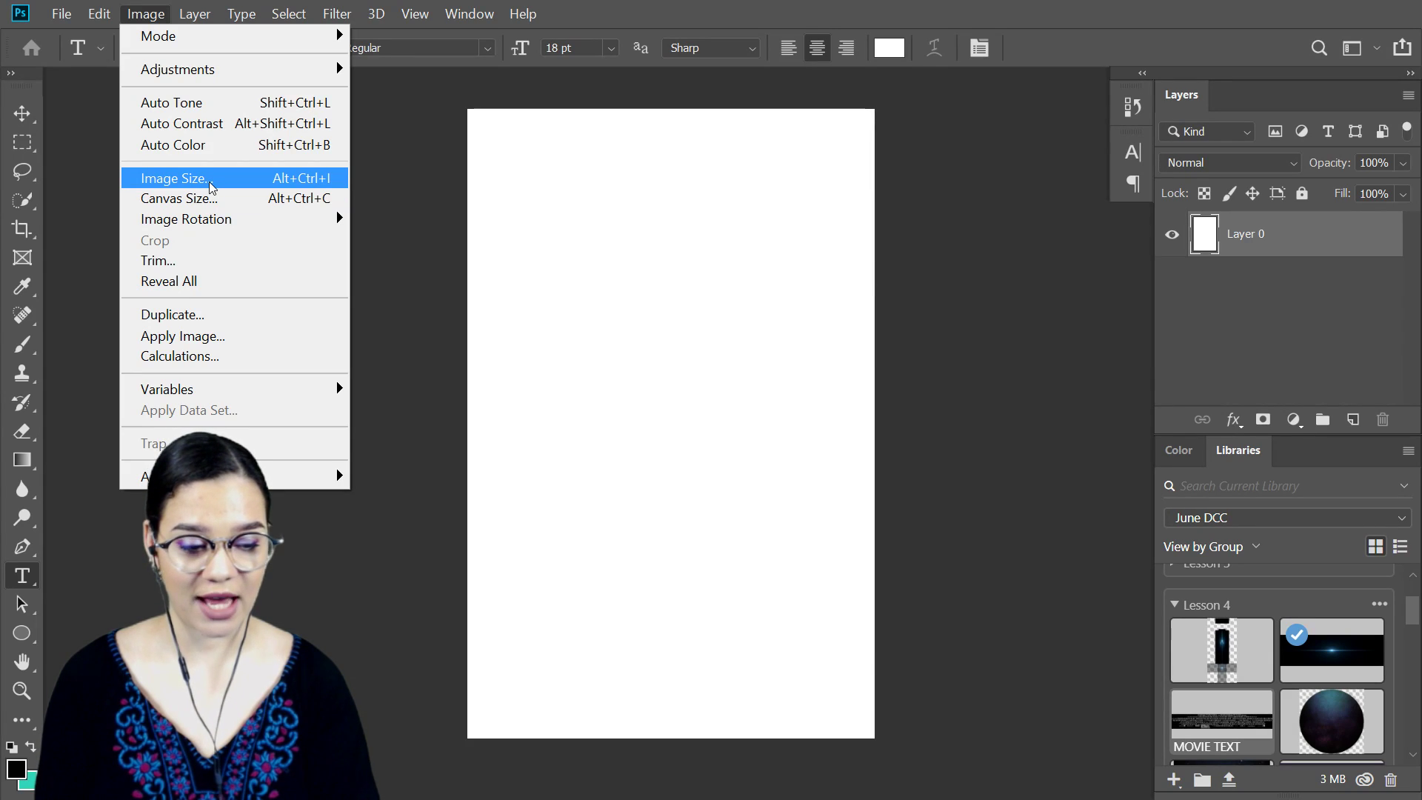
Check the poster's canvas size and the custom new-document settings, then close both without changing anything
left_click(212, 197)
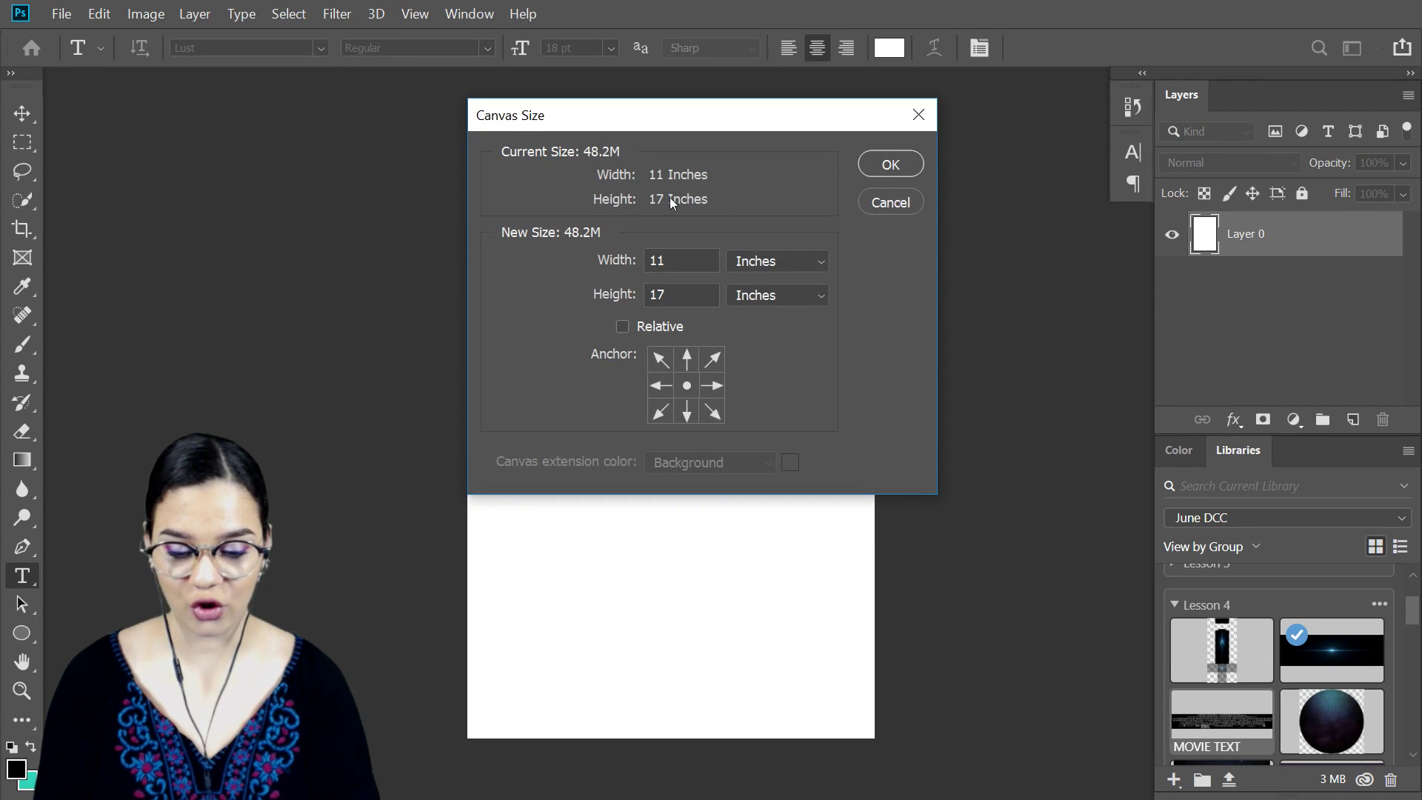
left_click(917, 119)
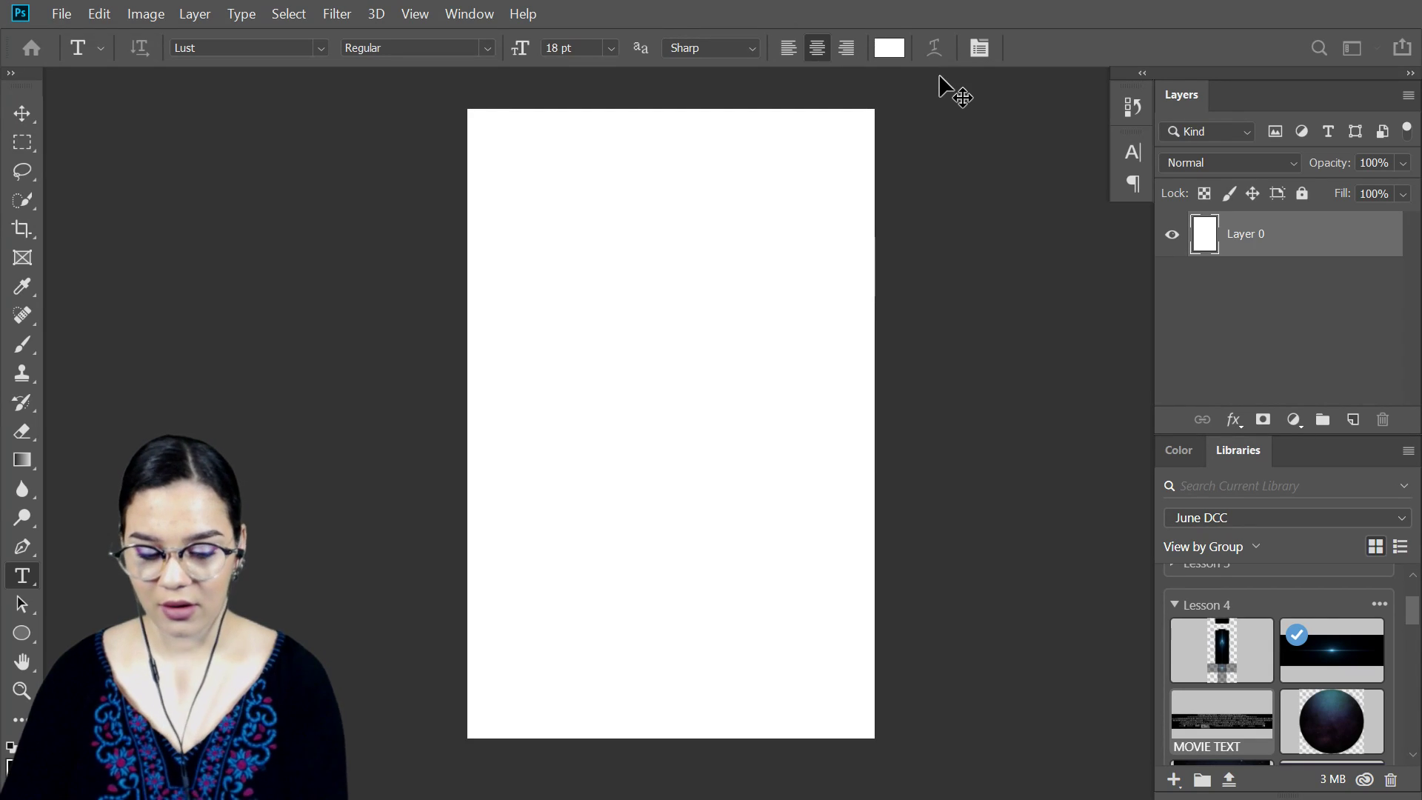
key("ctrl+n")
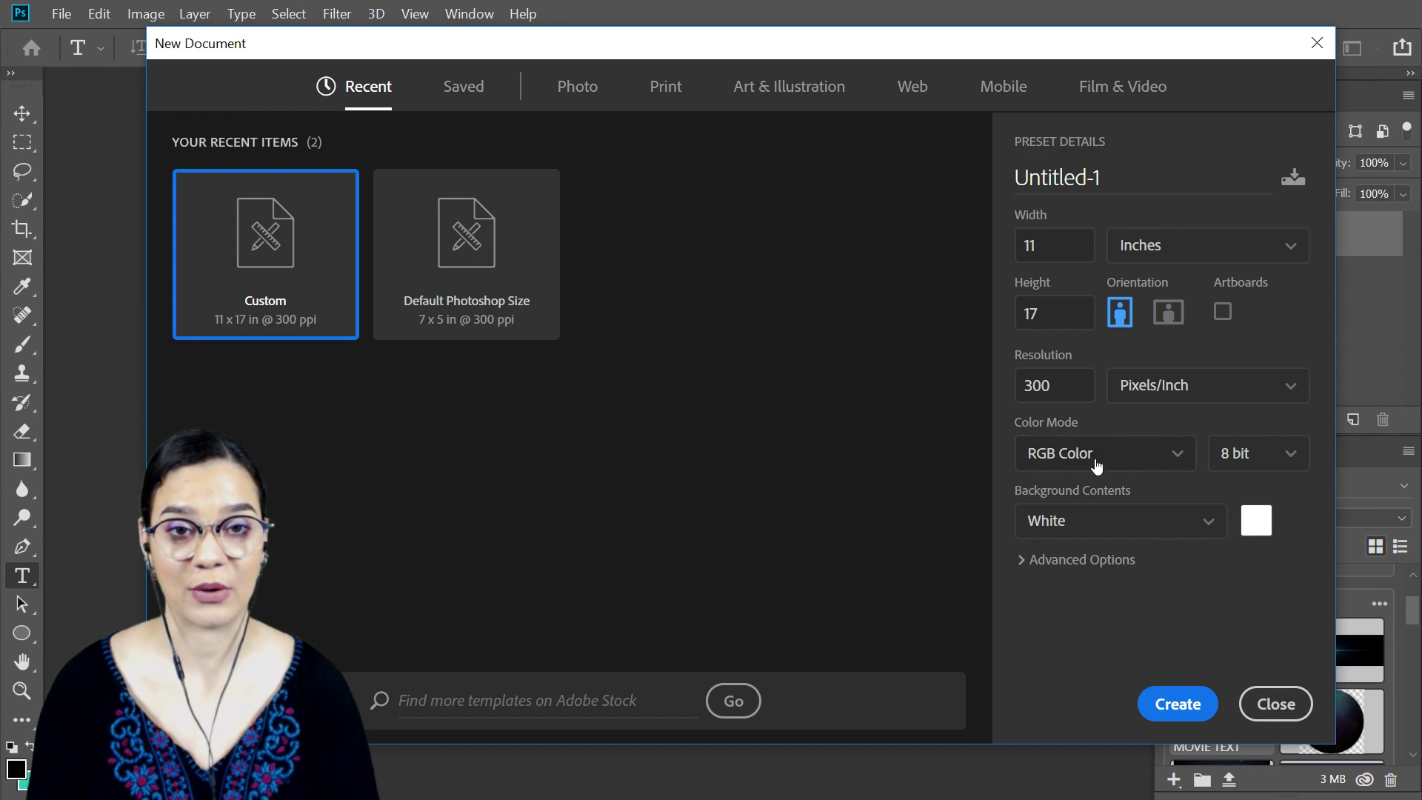
left_click(1274, 706)
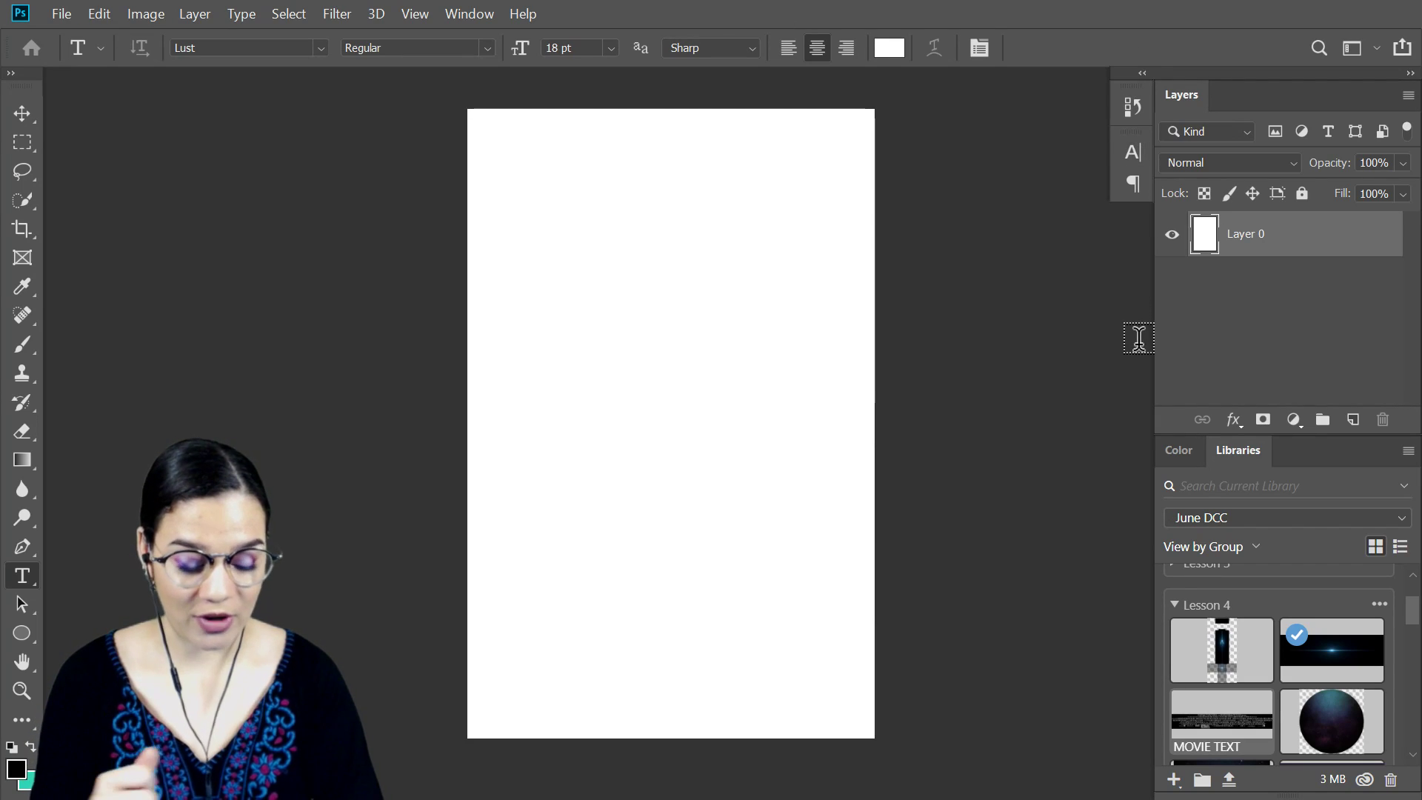
Place the close-up milky way image from the June DCC library onto the canvas, rotated -90°
scroll(1286, 688, "down", 2)
scroll(1286, 687, "down", 2)
scroll(1286, 687, "up", 3)
left_click_drag(1223, 682, 581, 384)
left_click_drag(808, 530, 769, 158)
scroll(768, 157, "up", 8)
left_click_drag(768, 739, 782, 681)
key("ctrl+z")
key("Escape")
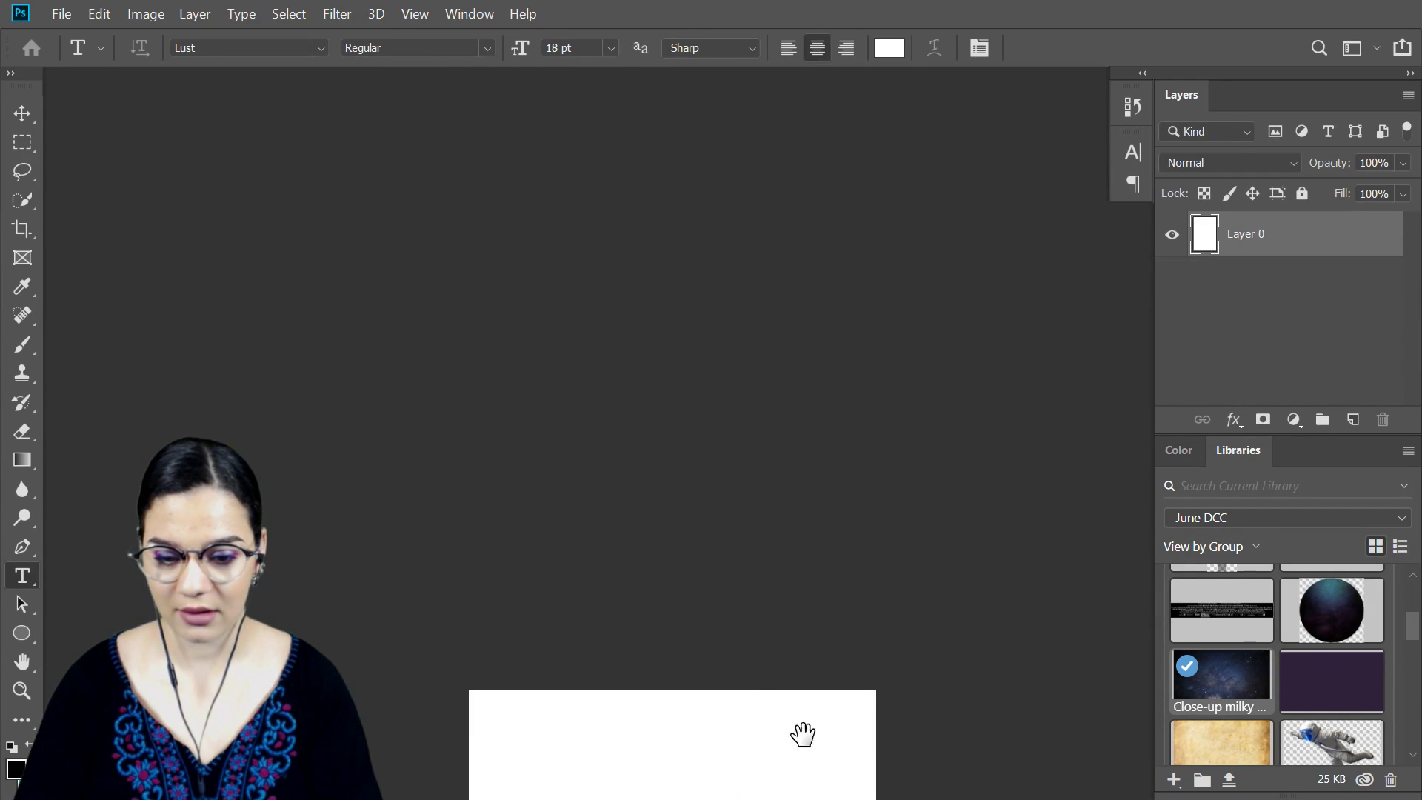
left_click_drag(803, 746, 802, 218)
left_click_drag(763, 357, 776, 386)
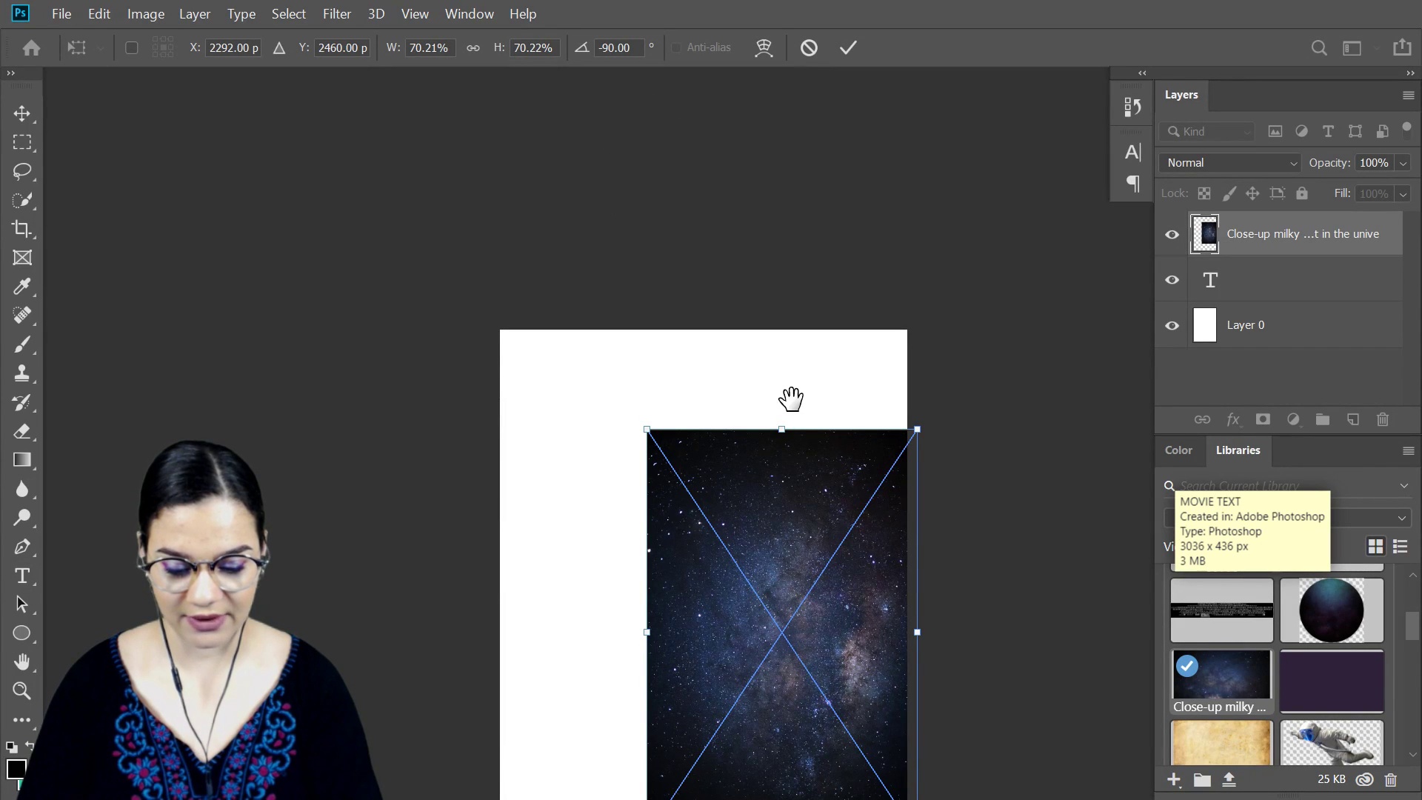
left_click_drag(792, 399, 819, 220)
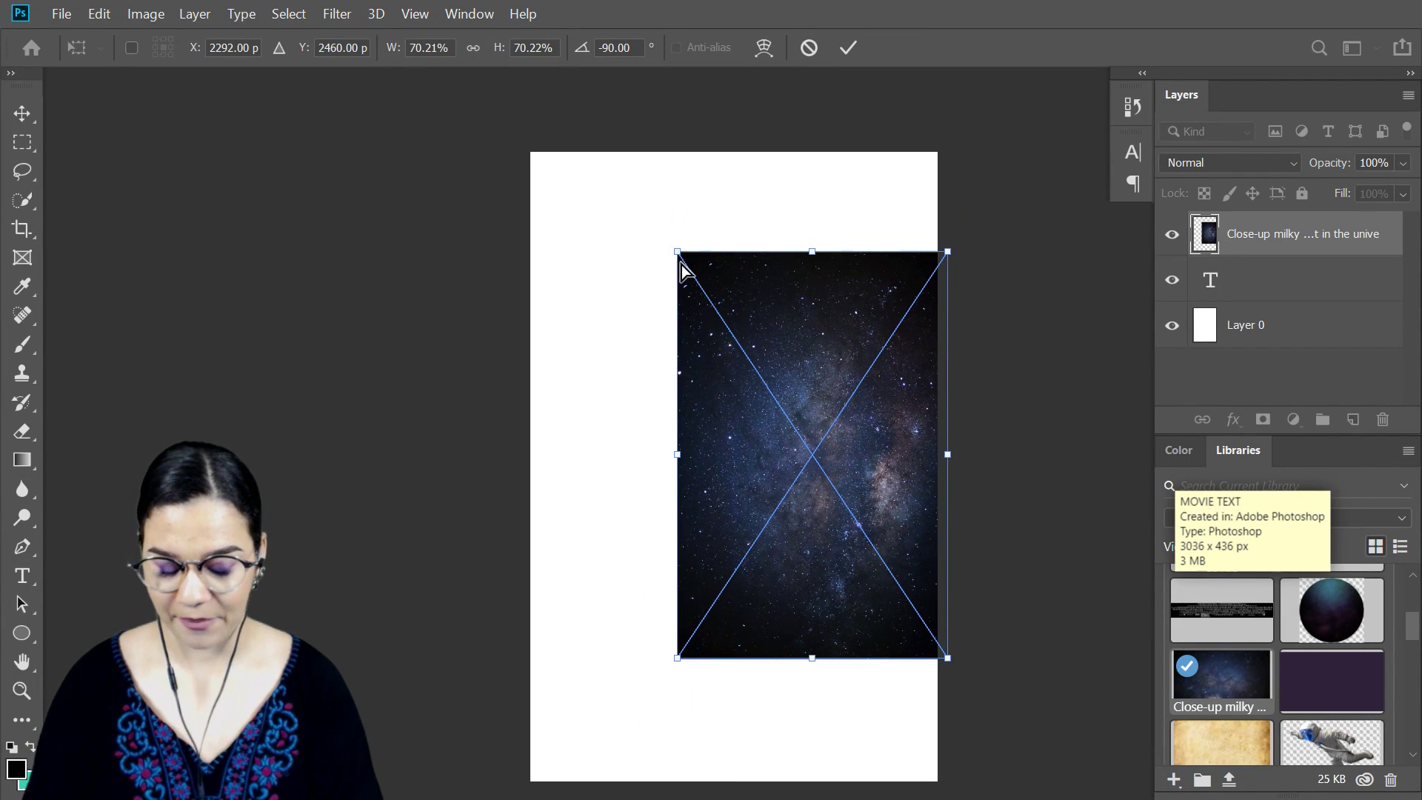
Enlarge the milky way image to about 117%, centre it so it covers the whole canvas, and commit the transform
key("ctrl+minus")
left_click_drag(685, 294, 400, 194)
left_click_drag(761, 415, 768, 492)
key("t")
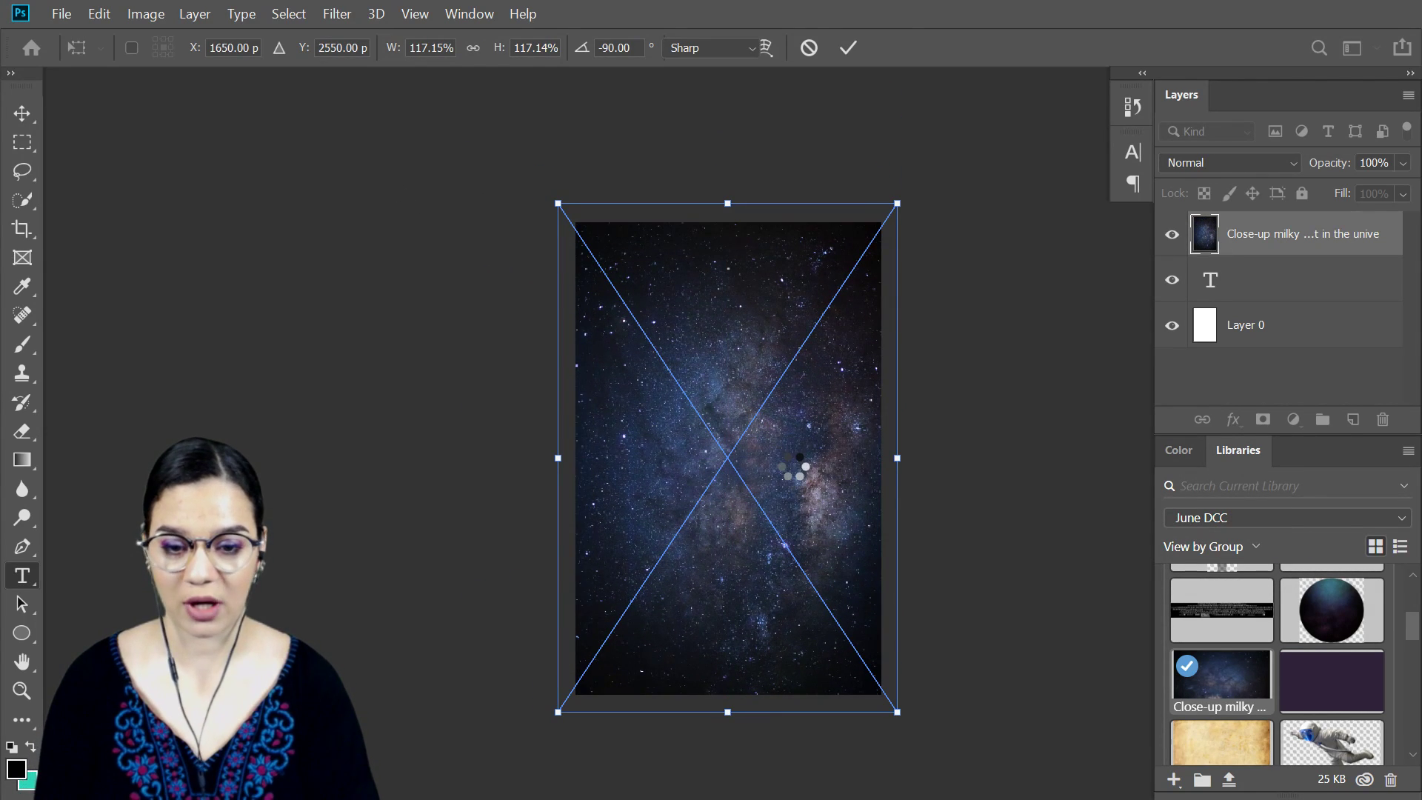
key("ctrl+plus")
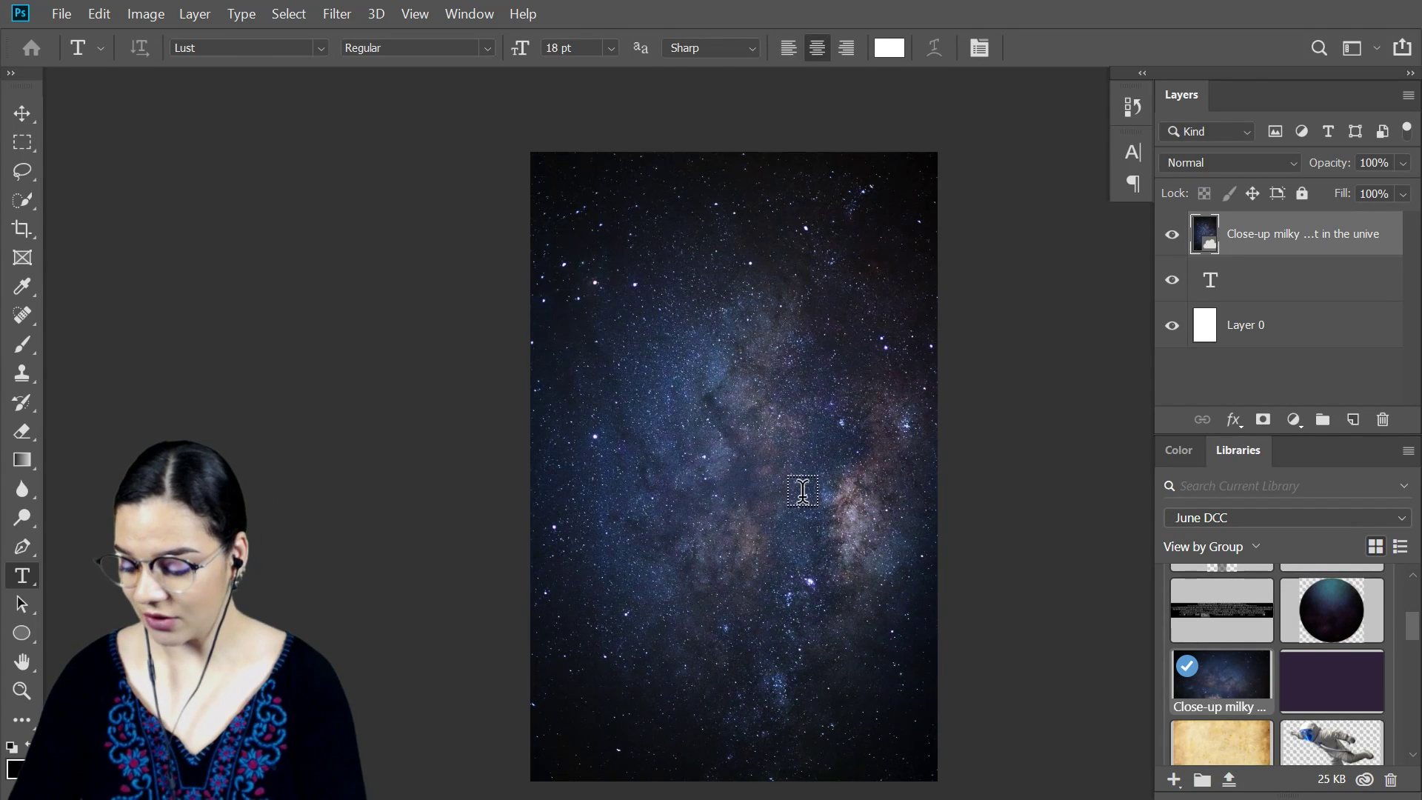
Add a new layer above the milky way image and rename it "back gradient"
key("ctrl+shift+alt+n")
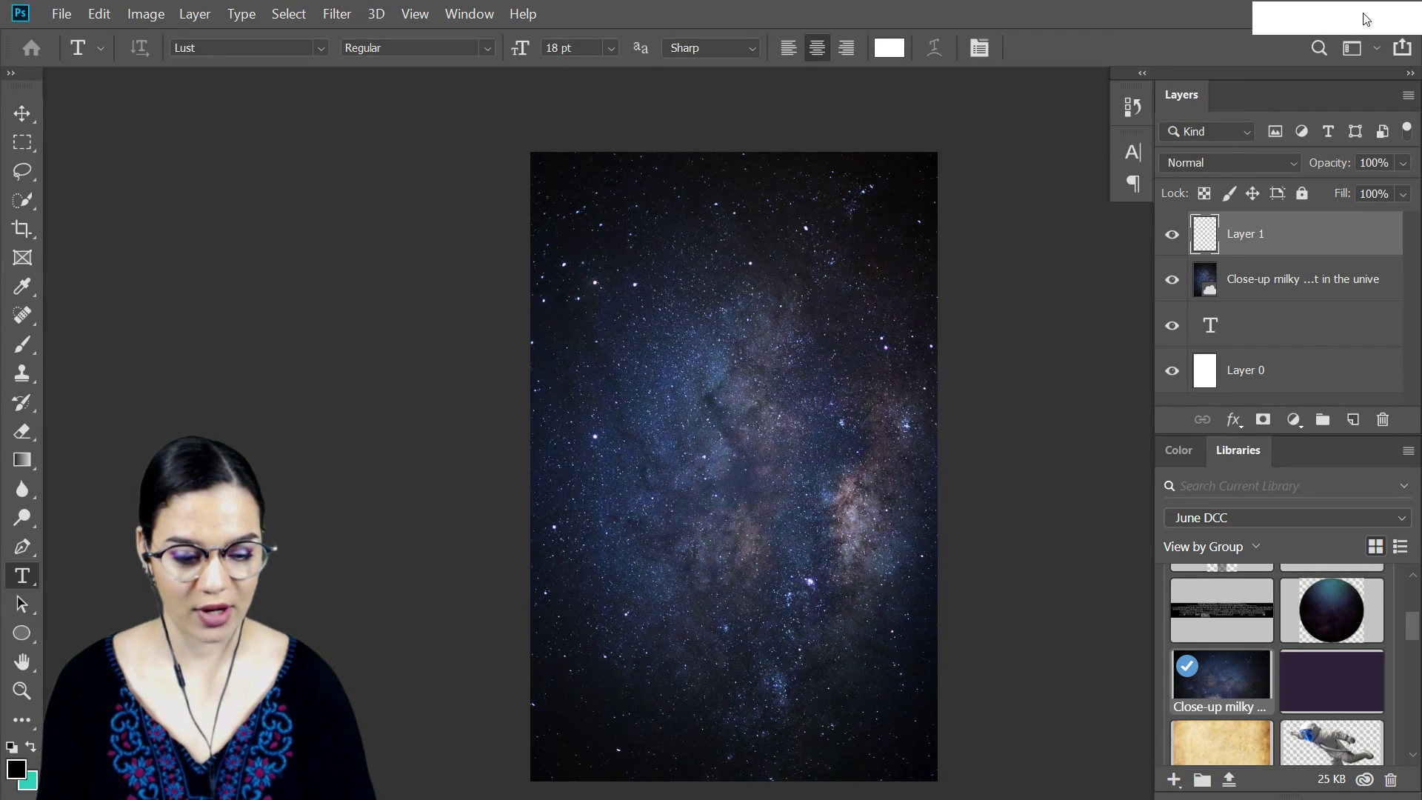
left_click(1334, 17)
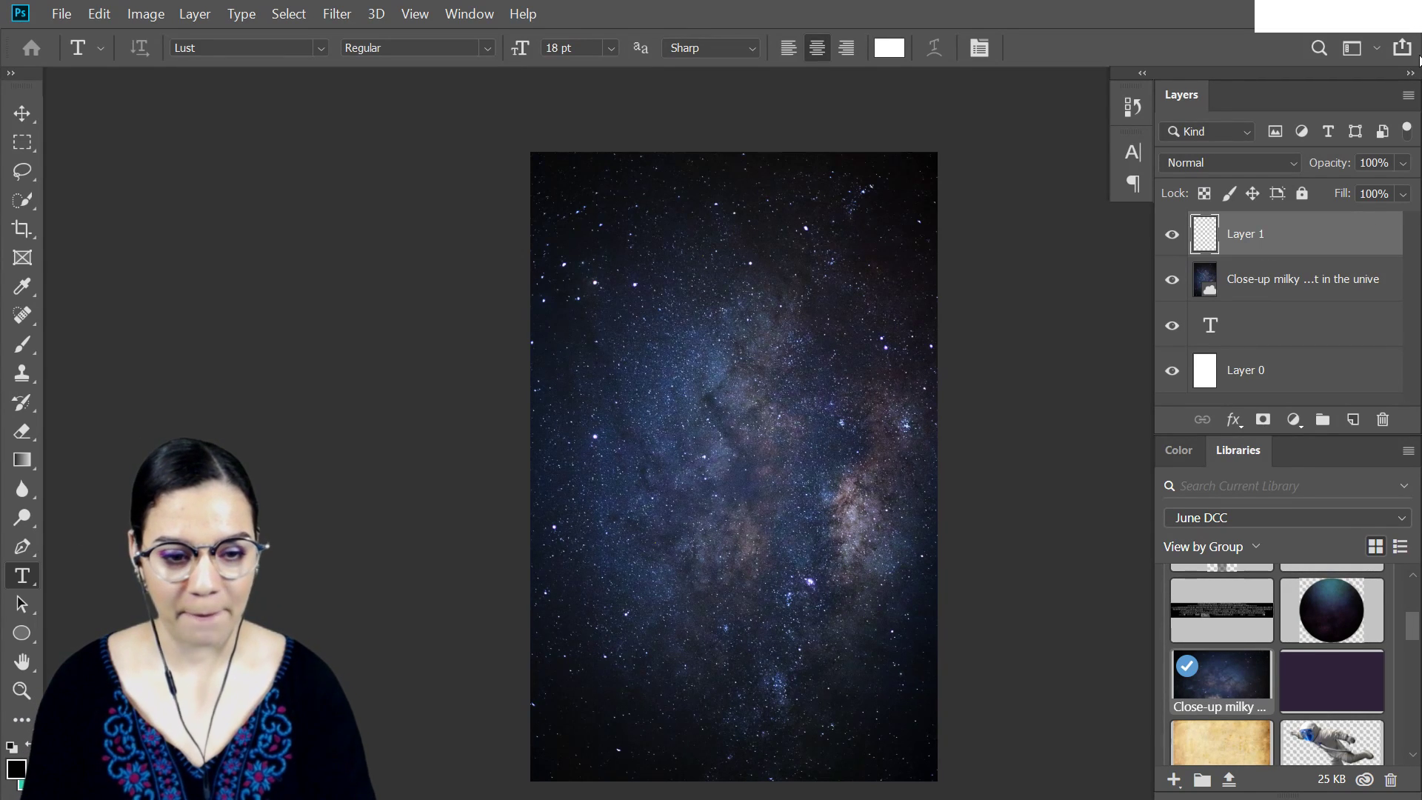
left_click(1314, 232)
left_click(1247, 243)
double_click(1246, 237)
type("ba")
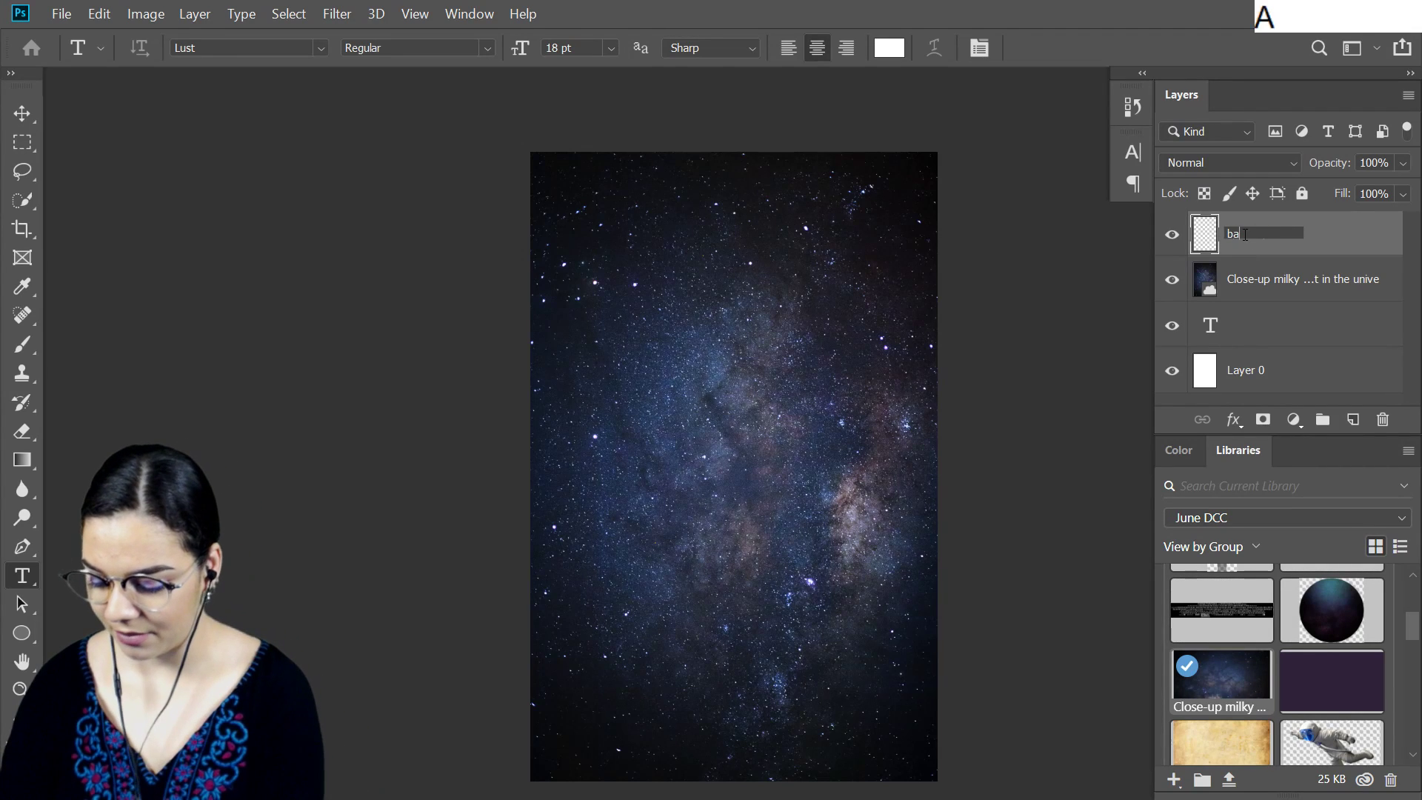
type("ck gradient")
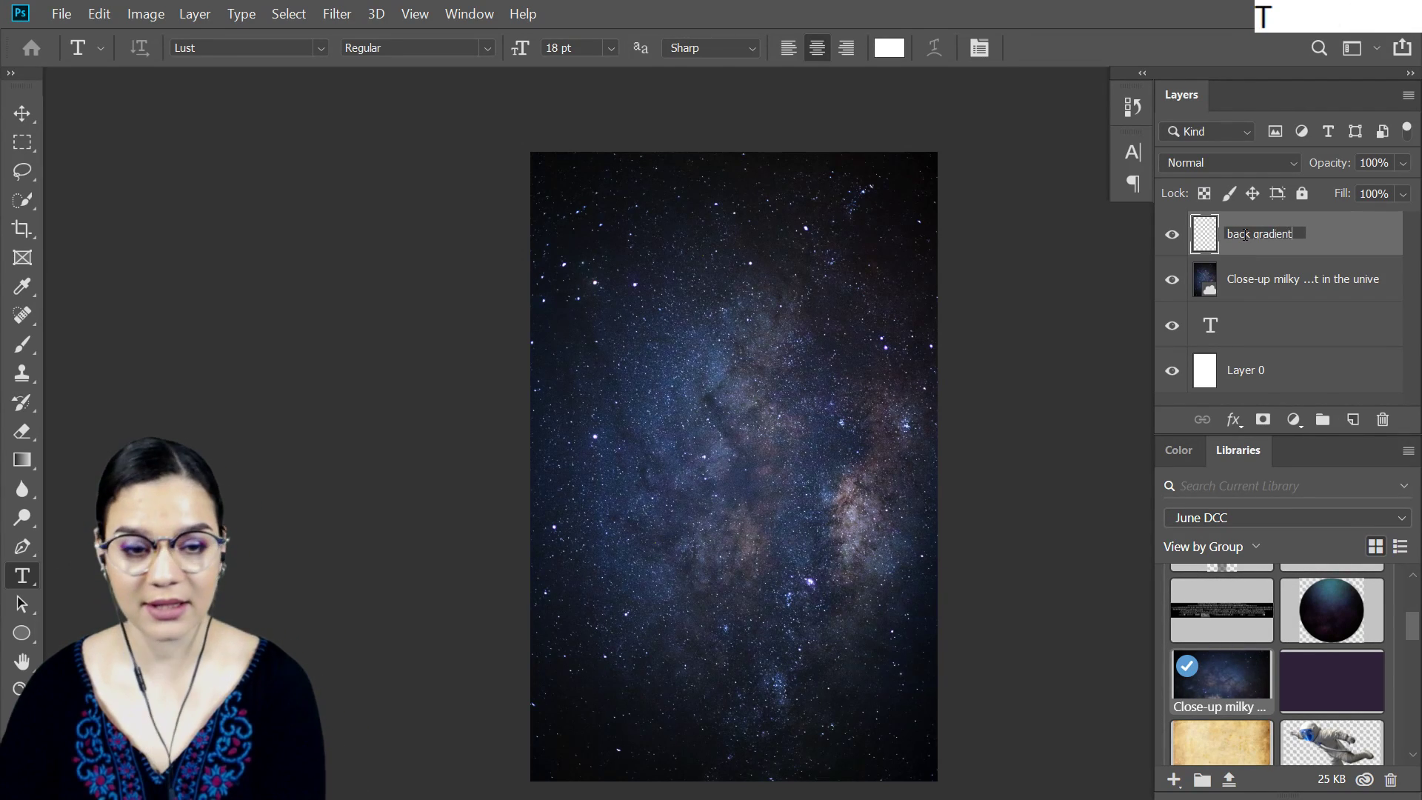
key("KP_Enter")
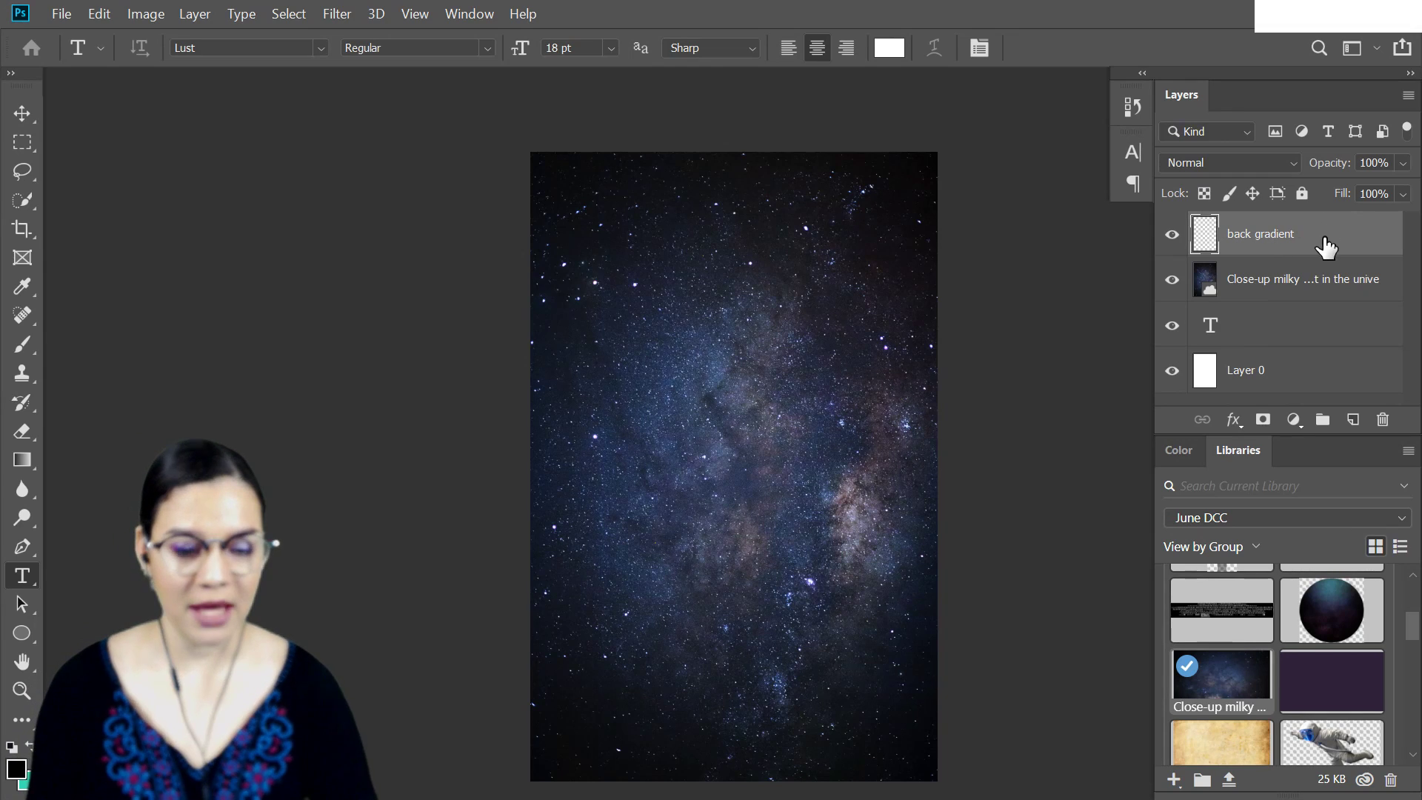
Darken the upper part of the poster with a linear black-to-transparent gradient on the back gradient layer
left_click(32, 460)
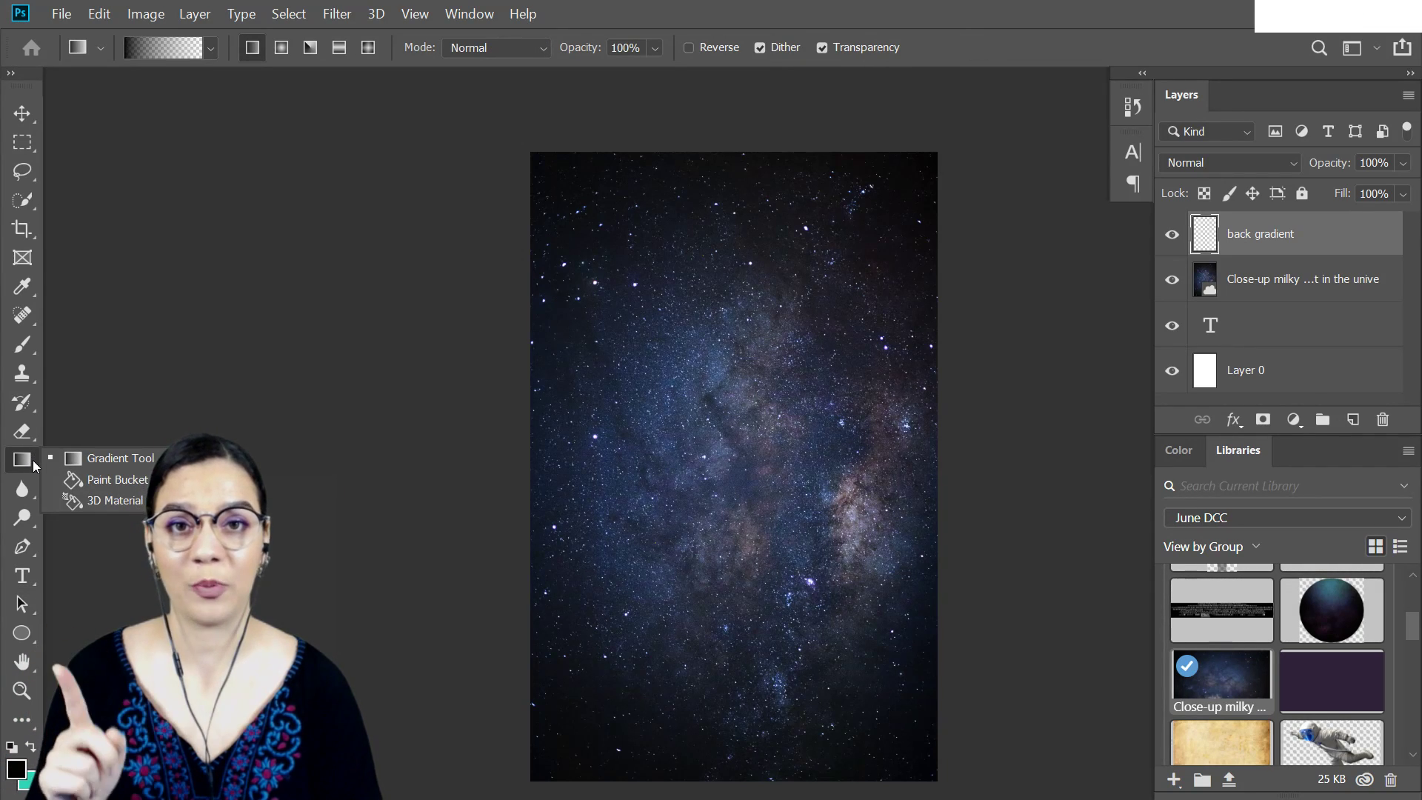
left_click(65, 459)
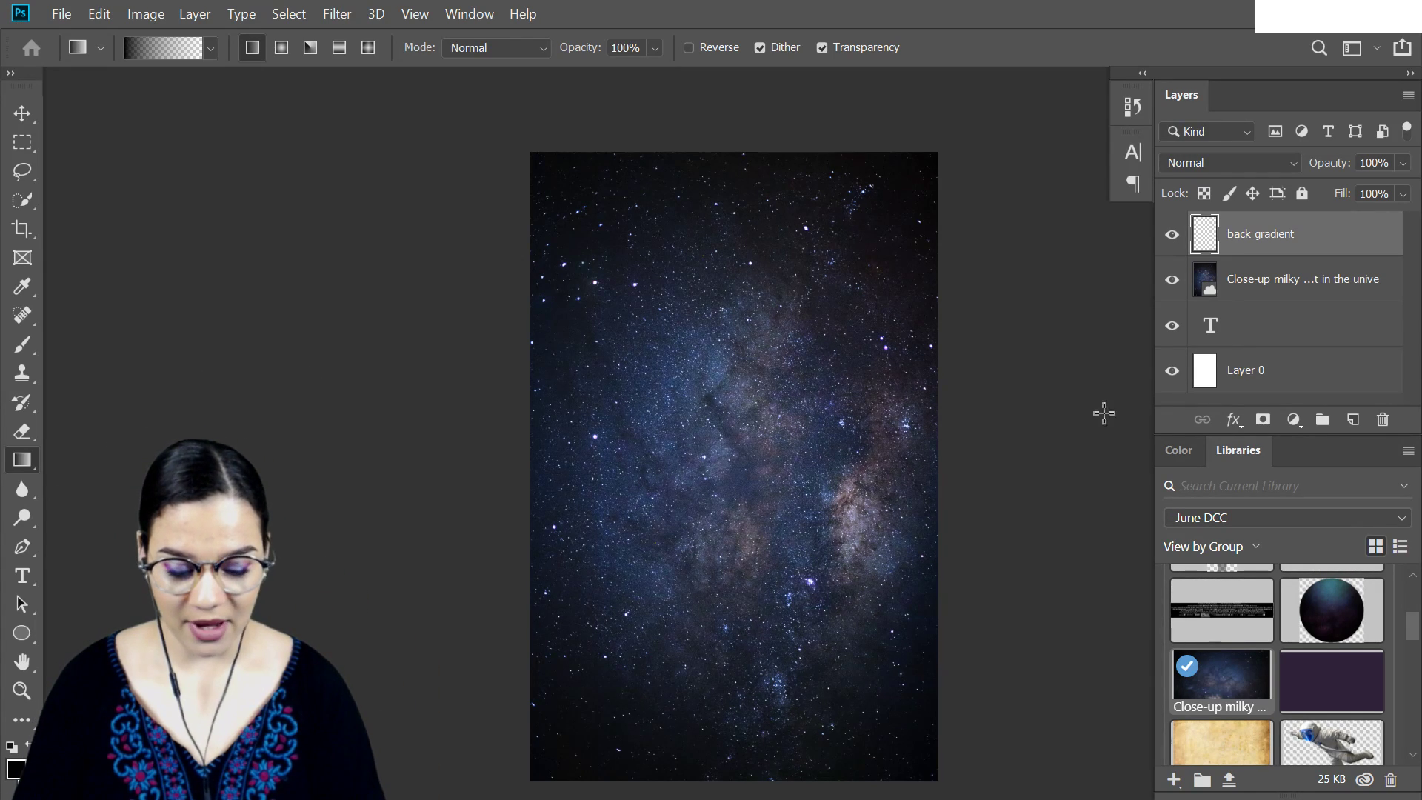
left_click(1192, 457)
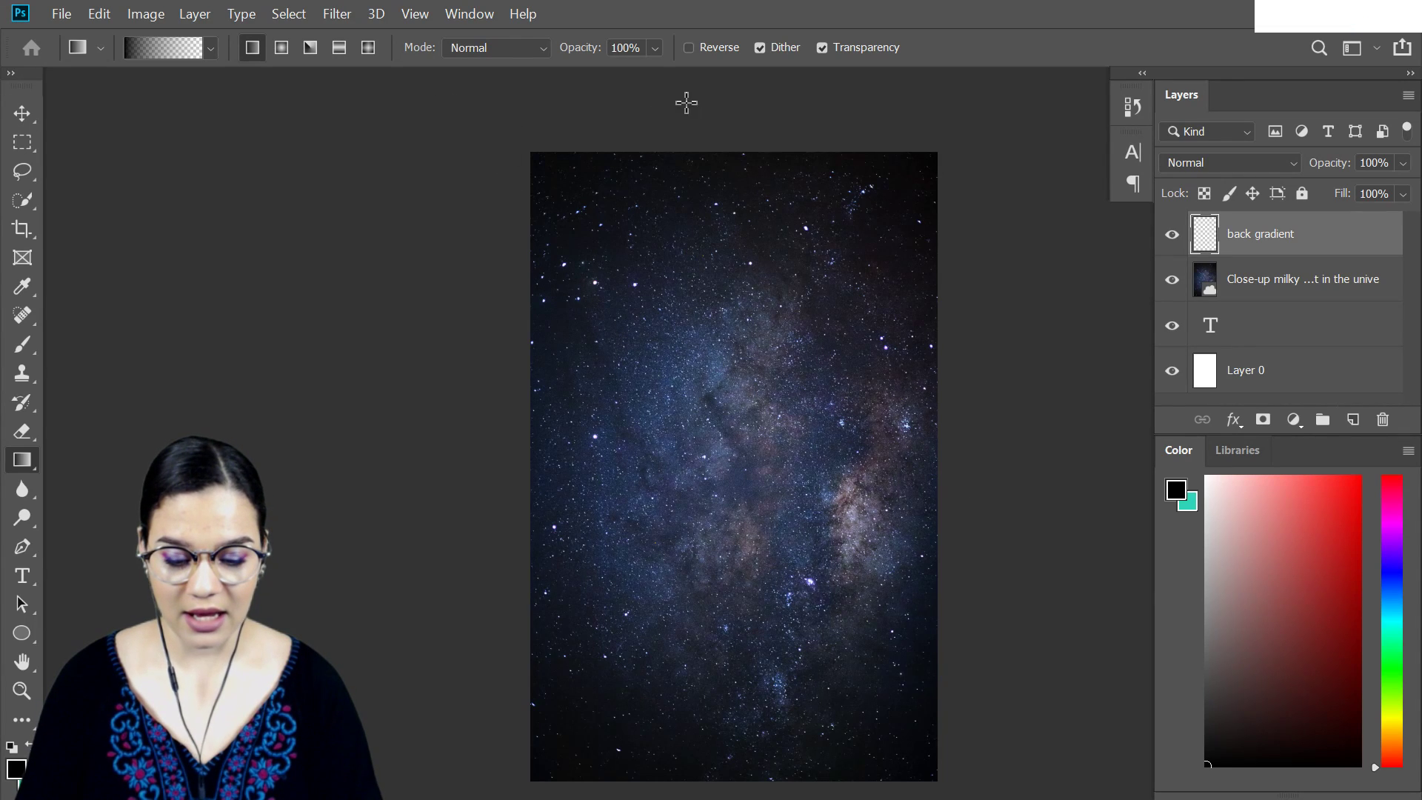
left_click_drag(745, 100, 745, 448)
scroll(755, 145, "up", 1)
left_click_drag(749, 191, 756, 571)
Darken the poster's lower corners with two diagonal black-to-transparent gradients running from the corners toward the centre
key("space")
left_click_drag(851, 571, 859, 363)
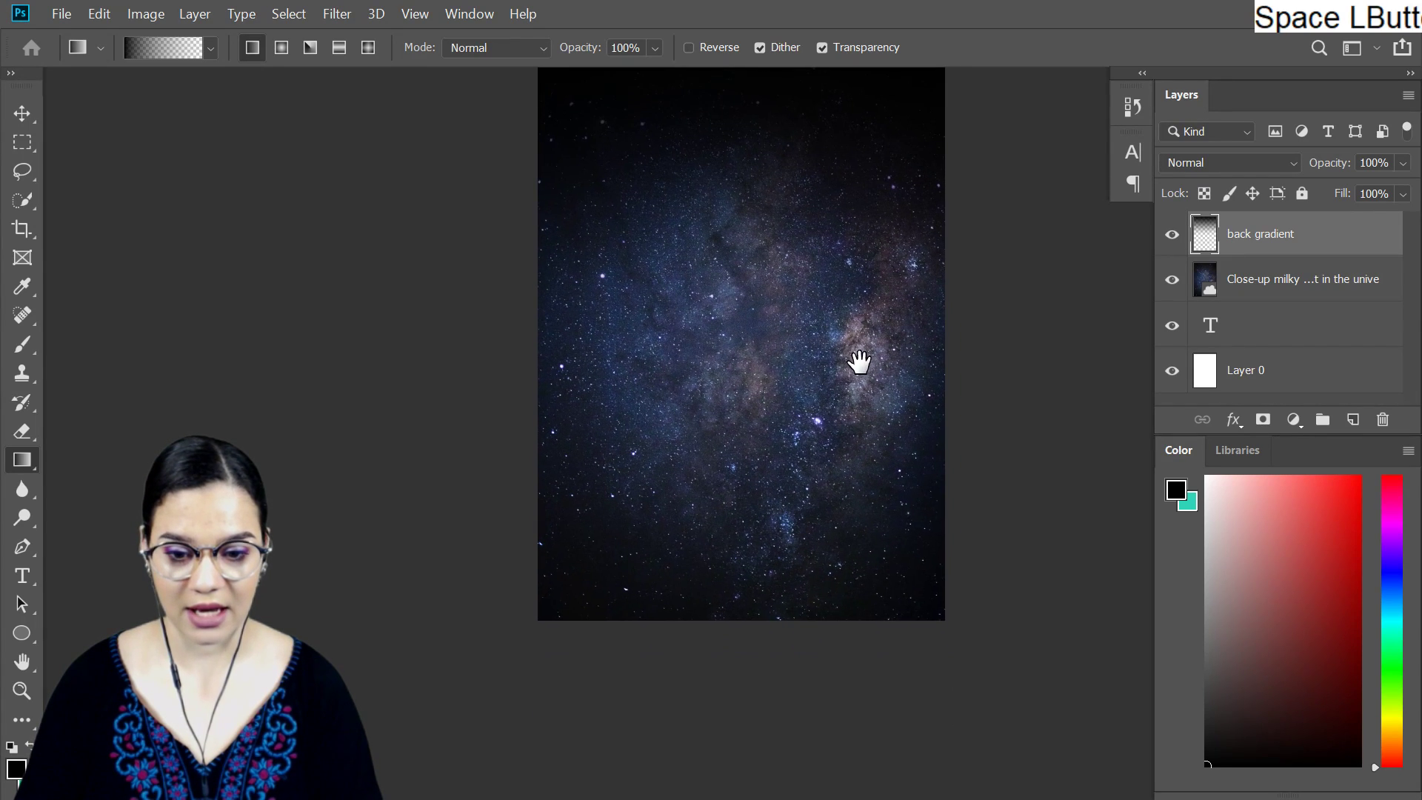
left_click_drag(518, 654, 682, 289)
left_click_drag(969, 683, 741, 238)
key("space")
left_click_drag(754, 306, 749, 410)
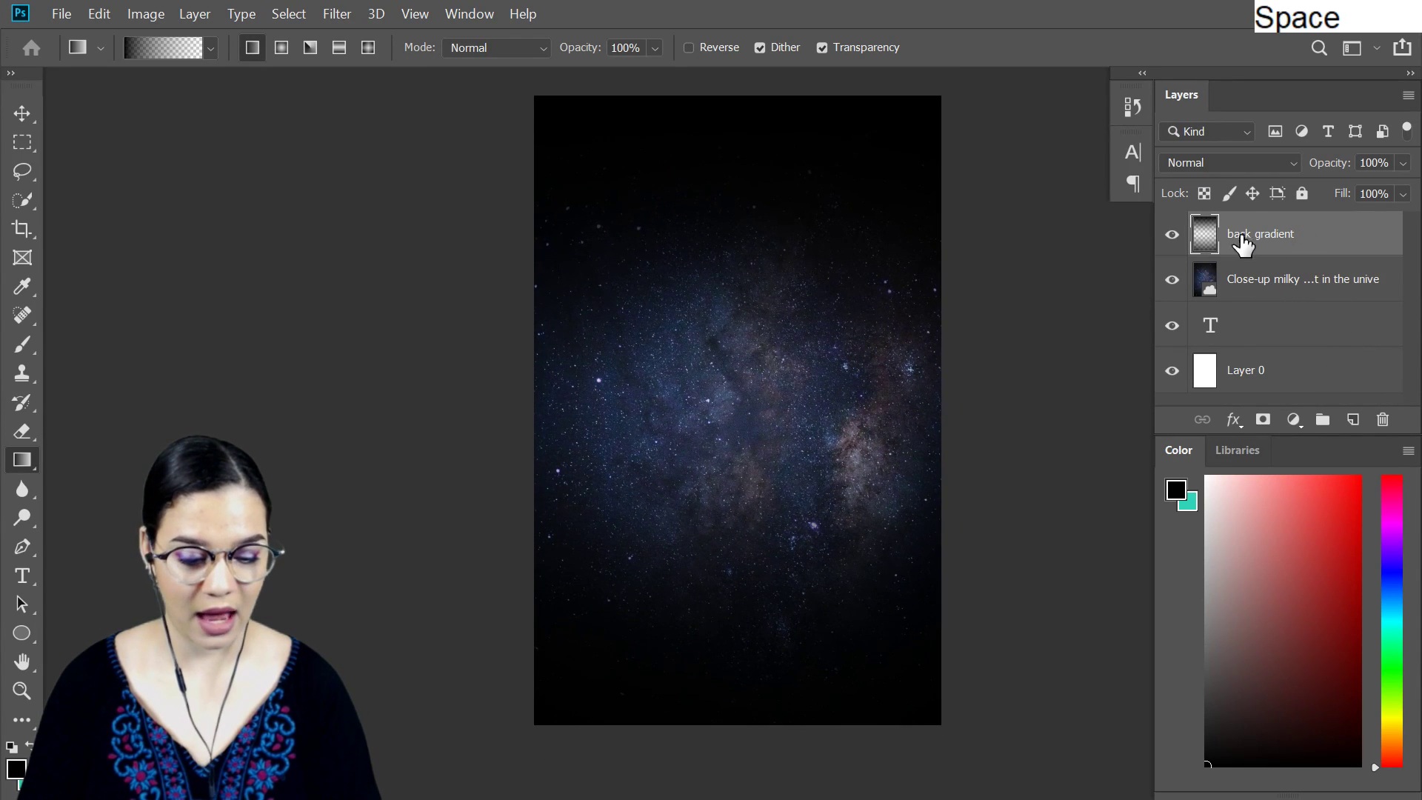
Set the back gradient layer's blend mode to Soft Light and toggle its visibility to compare the effect
left_click(1228, 164)
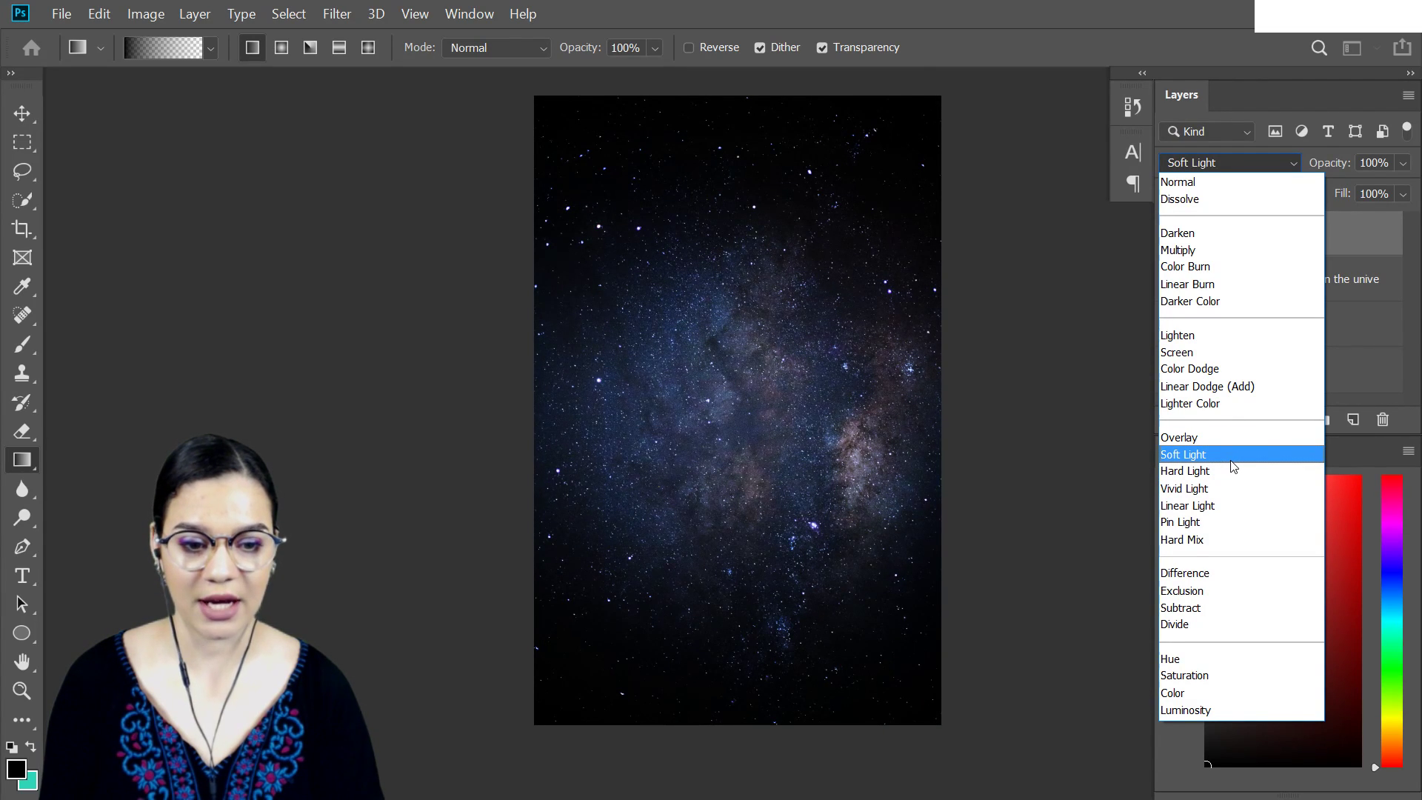
left_click(1232, 458)
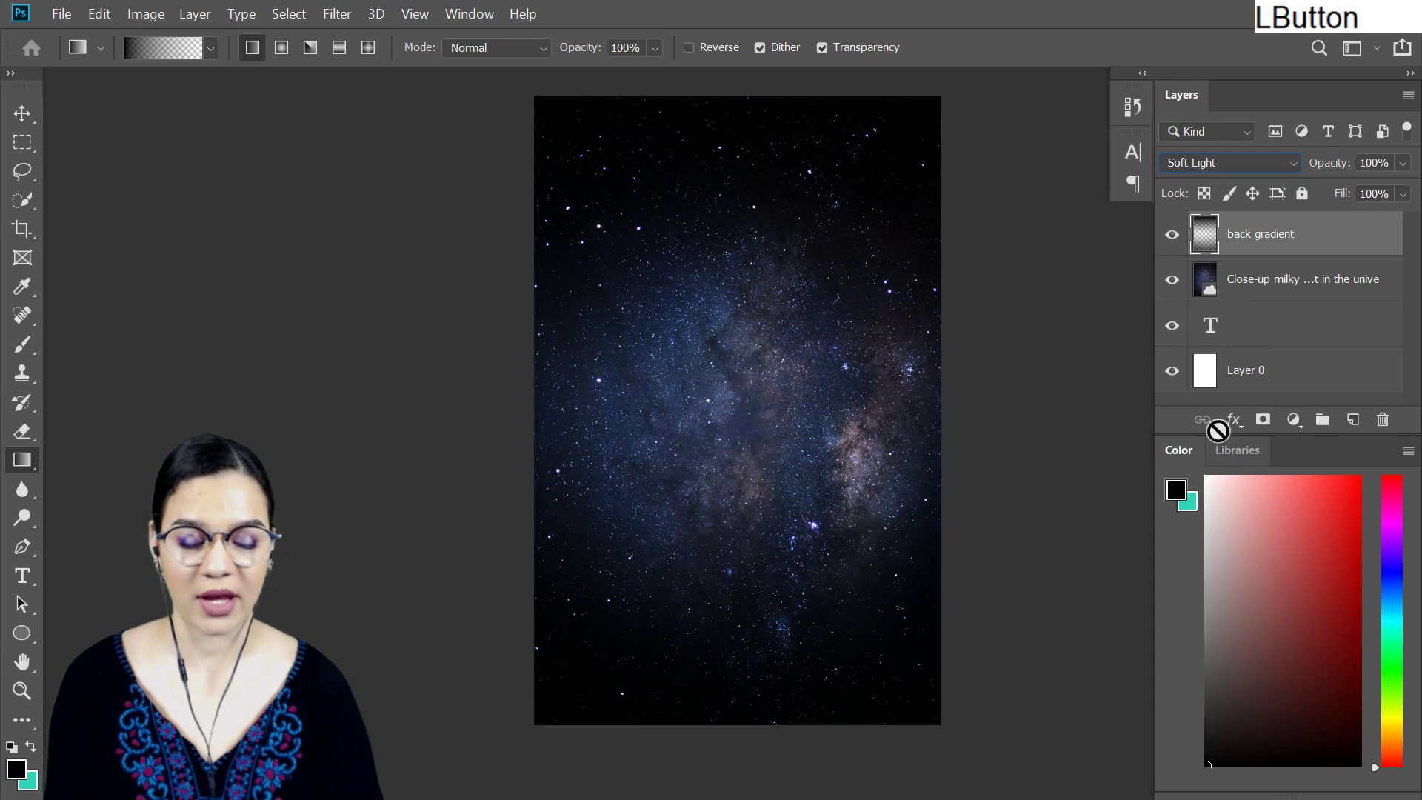
left_click(1172, 235)
left_click(1174, 235)
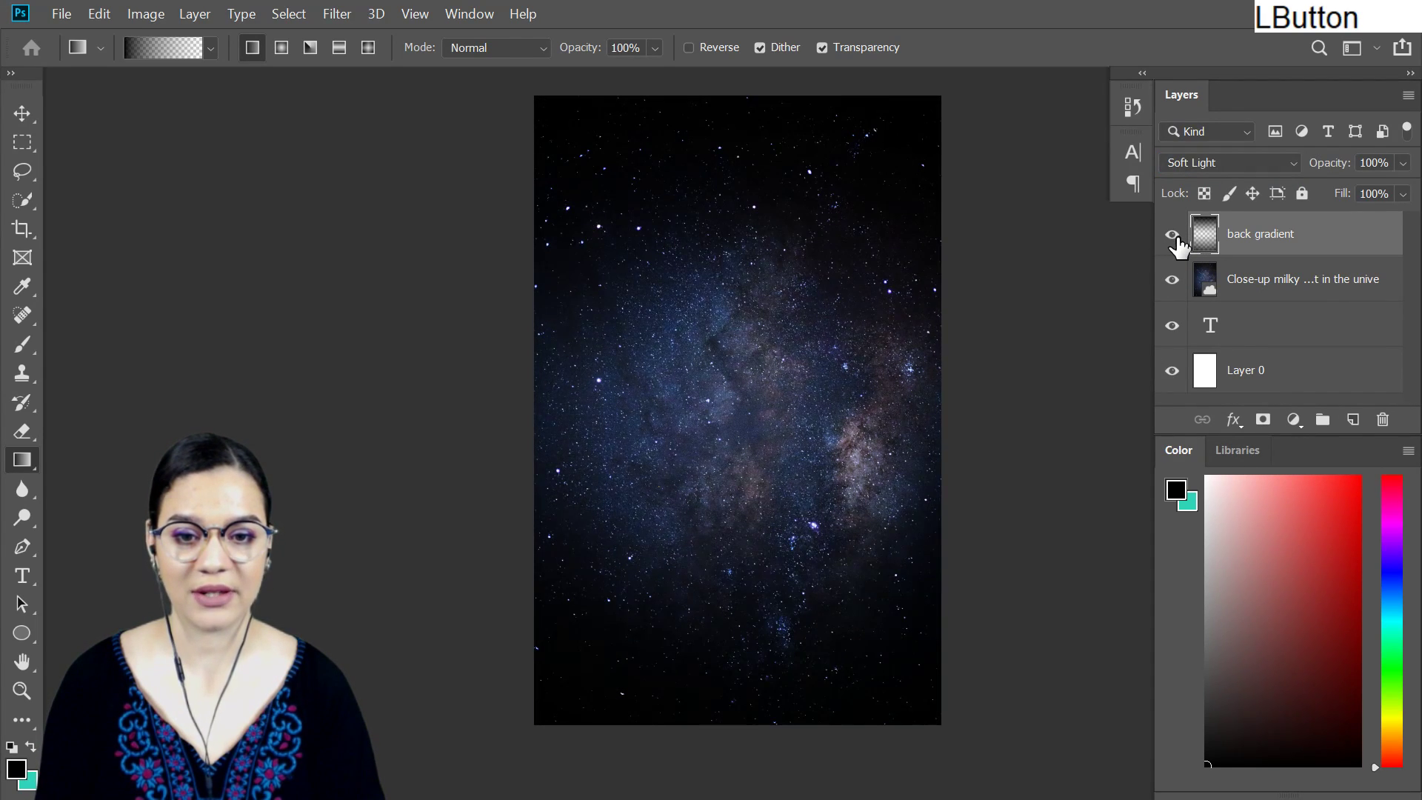
Toggle the back gradient layer's visibility off and on to compare its darkening effect on the background
left_click(1173, 235)
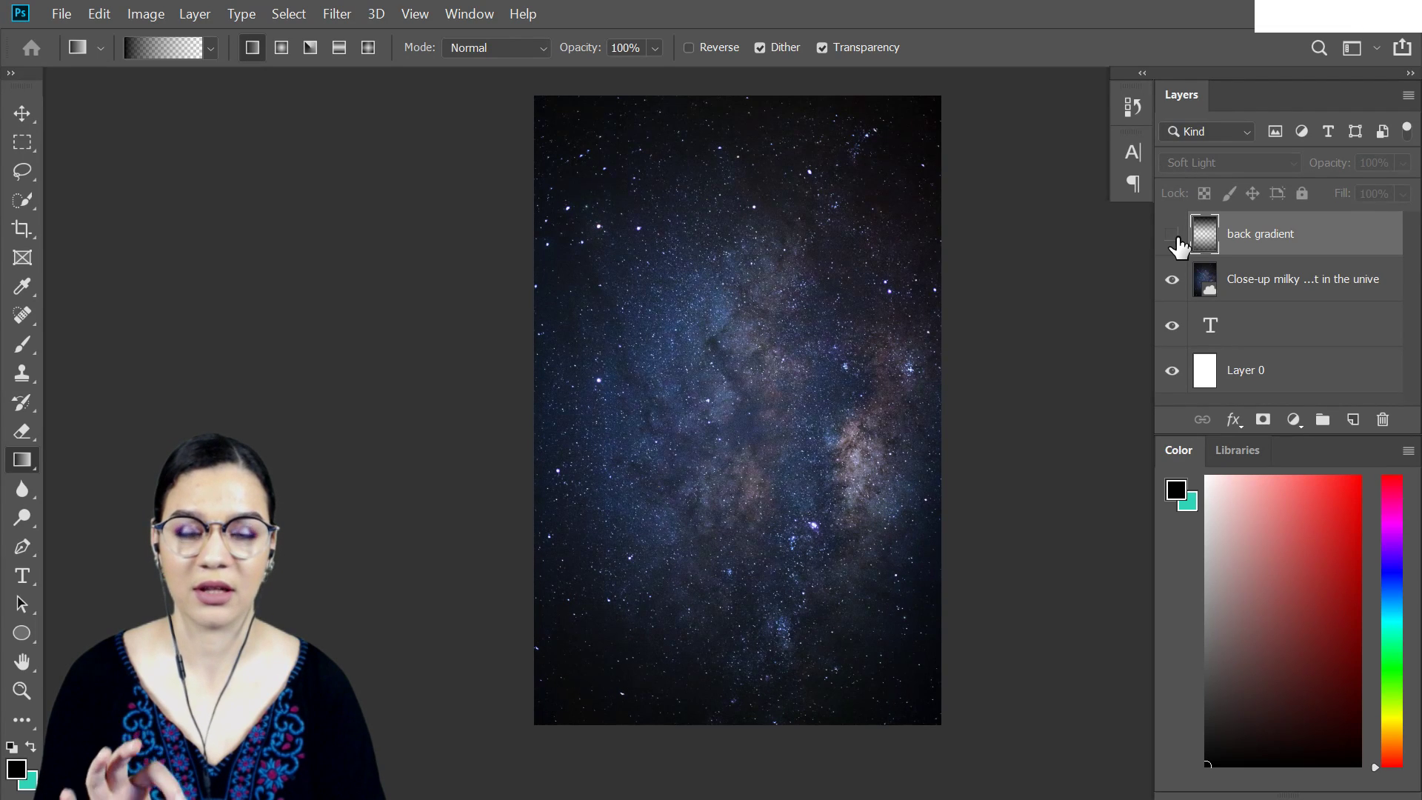
left_click(1173, 235)
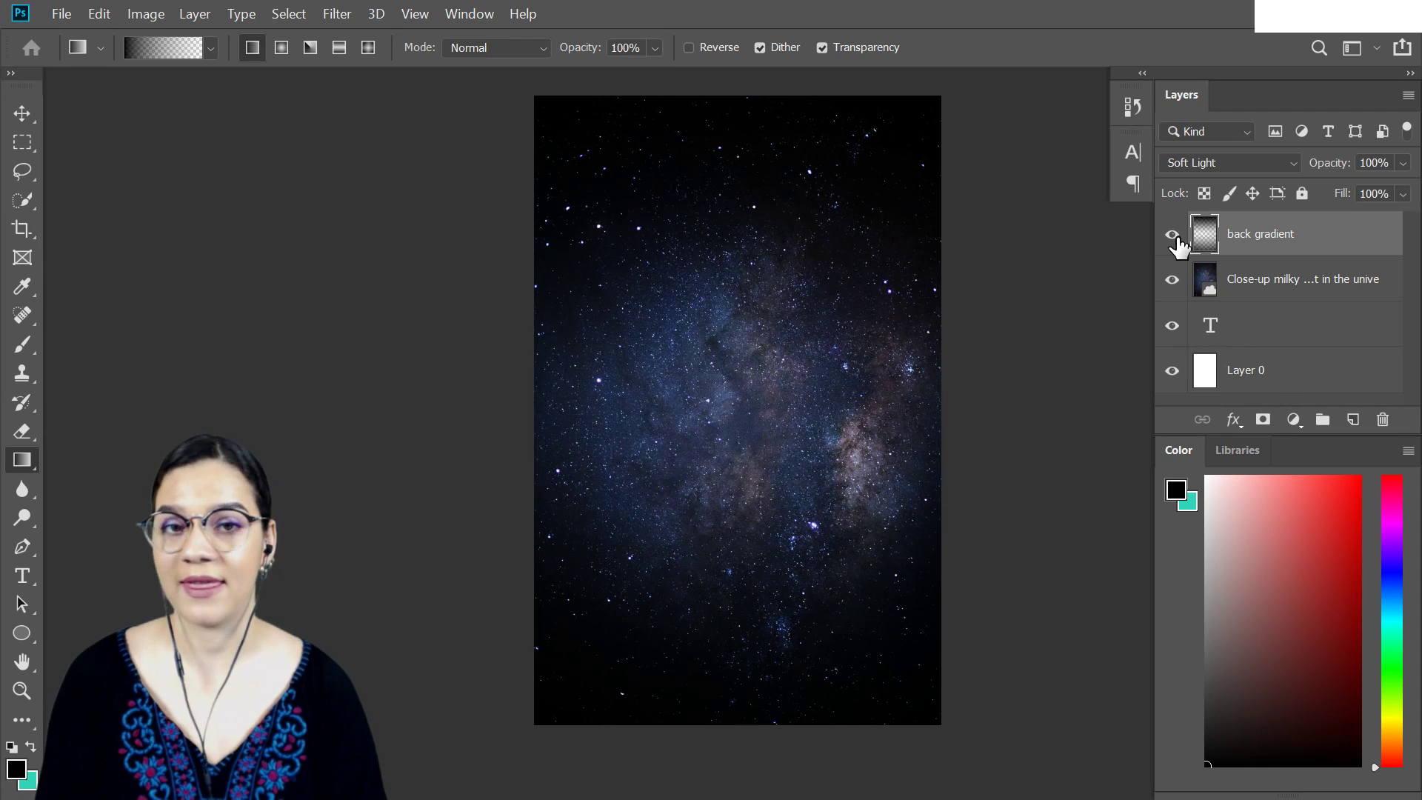
left_click(1173, 236)
left_click(1174, 236)
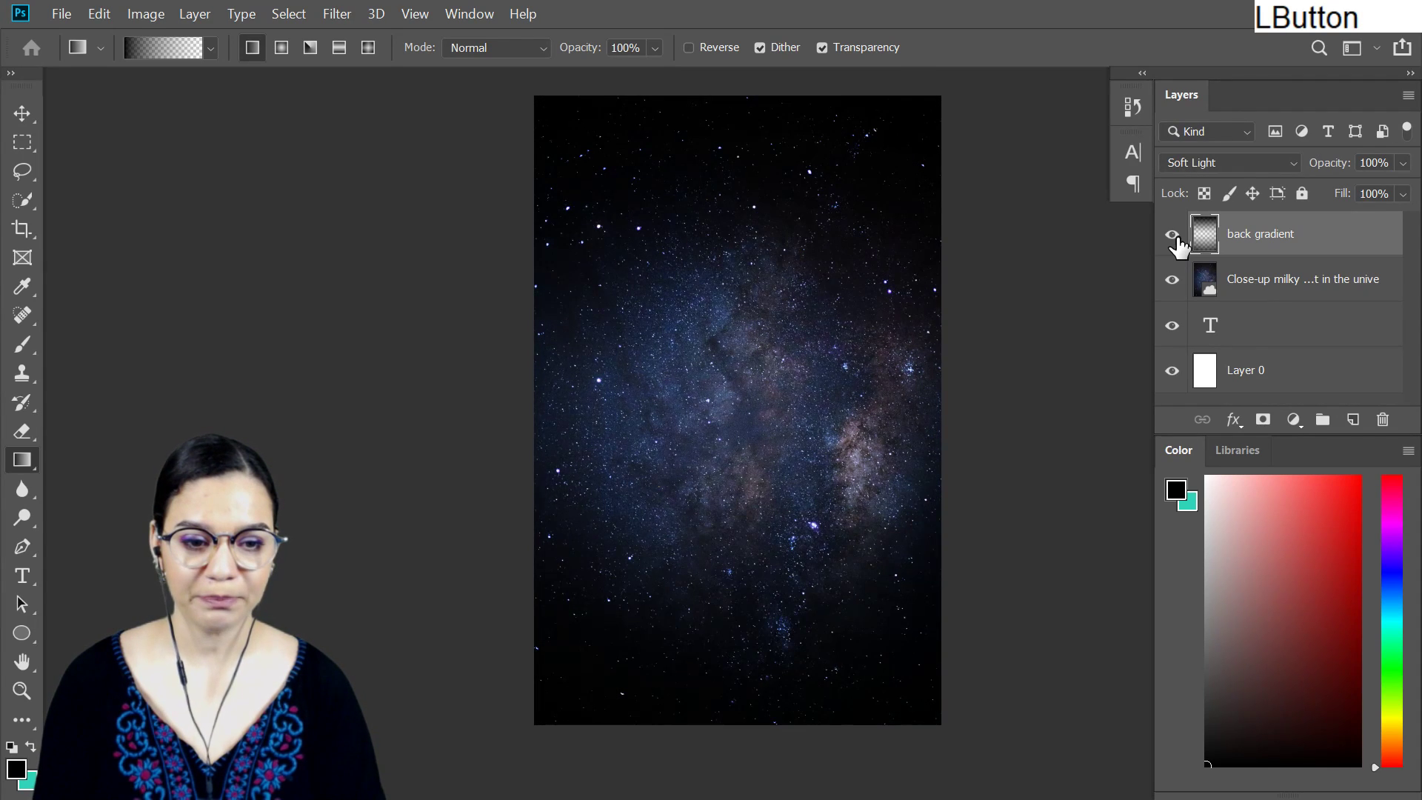
Place the Noise_Texture library image above the back gradient, rotate it 90° and scale it to cover the whole poster
left_click(1236, 451)
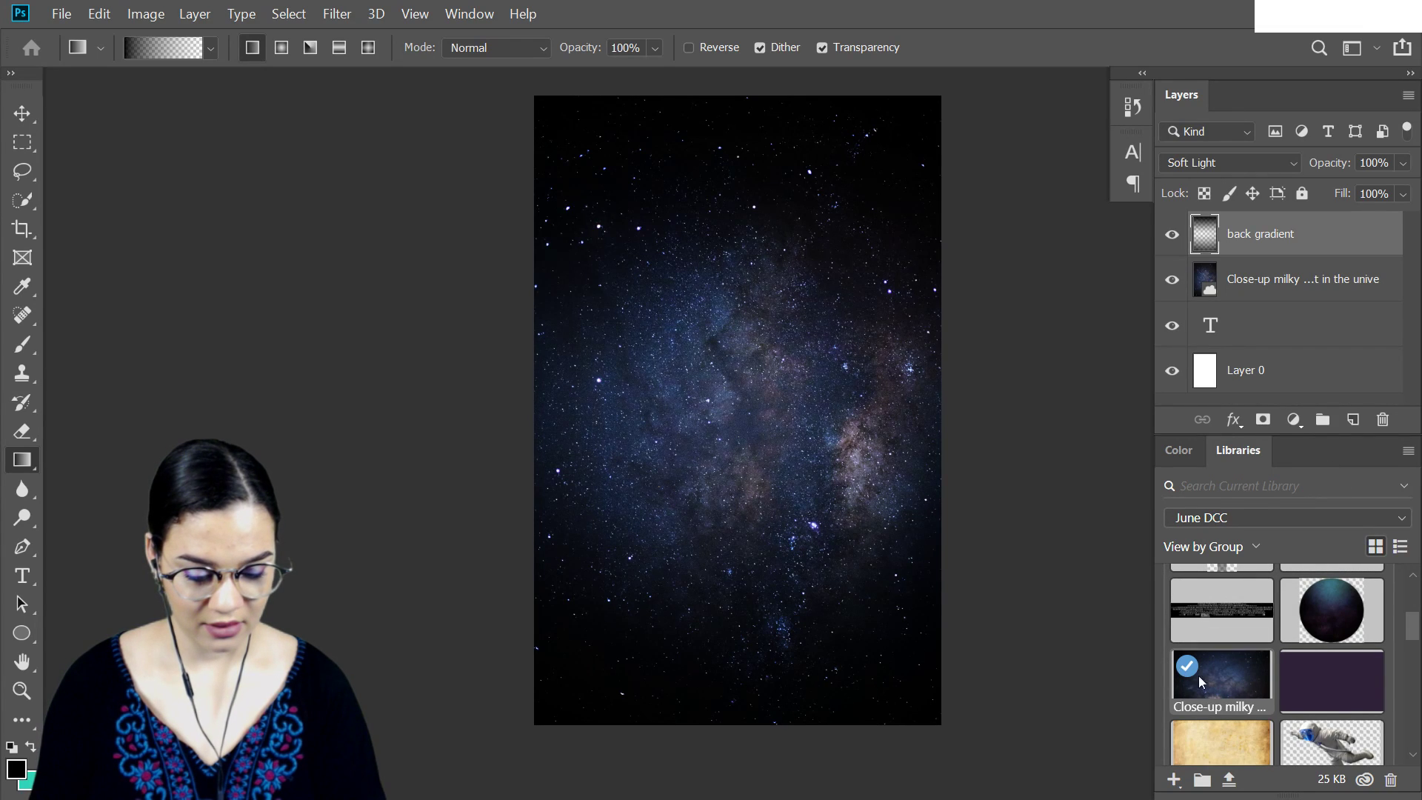
left_click_drag(1340, 693, 649, 349)
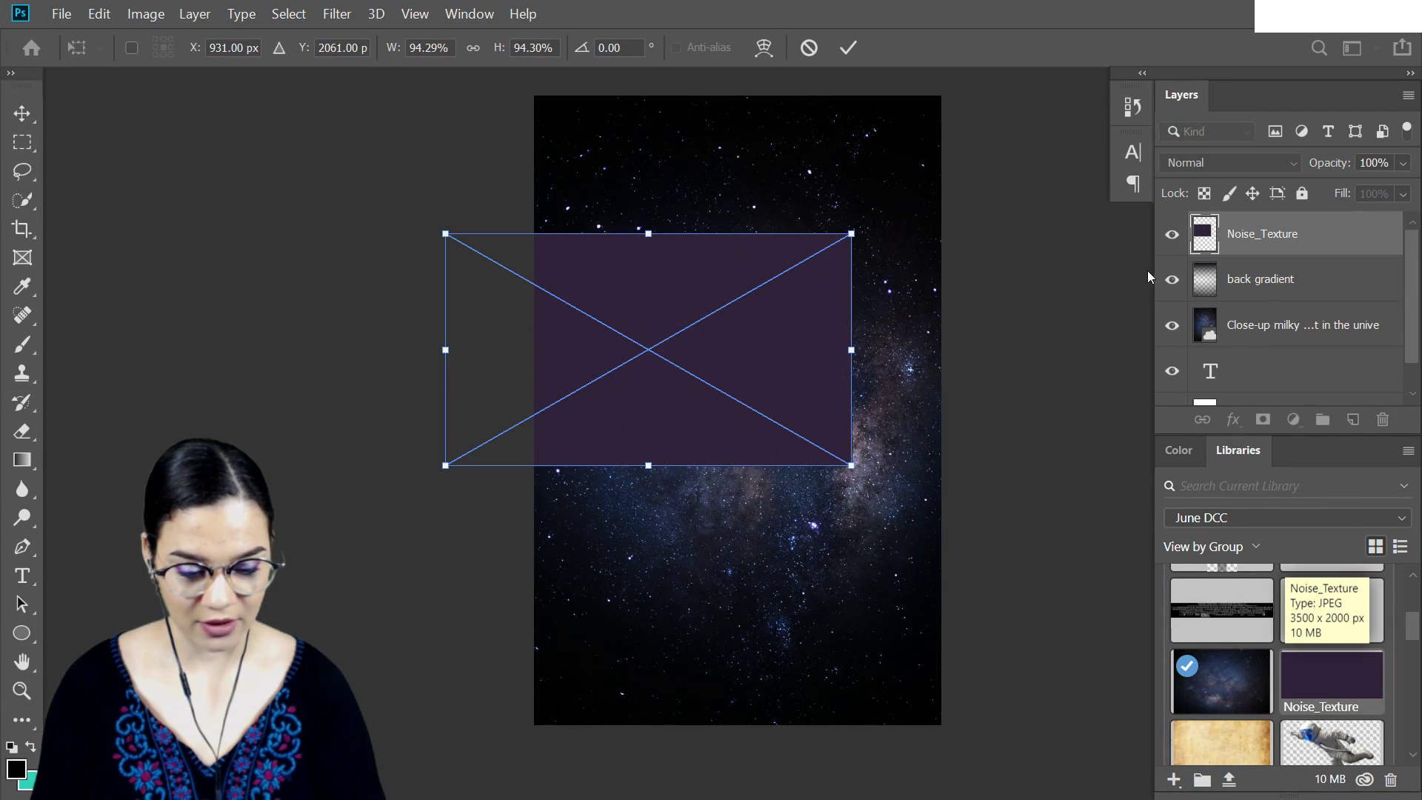
left_click_drag(895, 214, 771, 565)
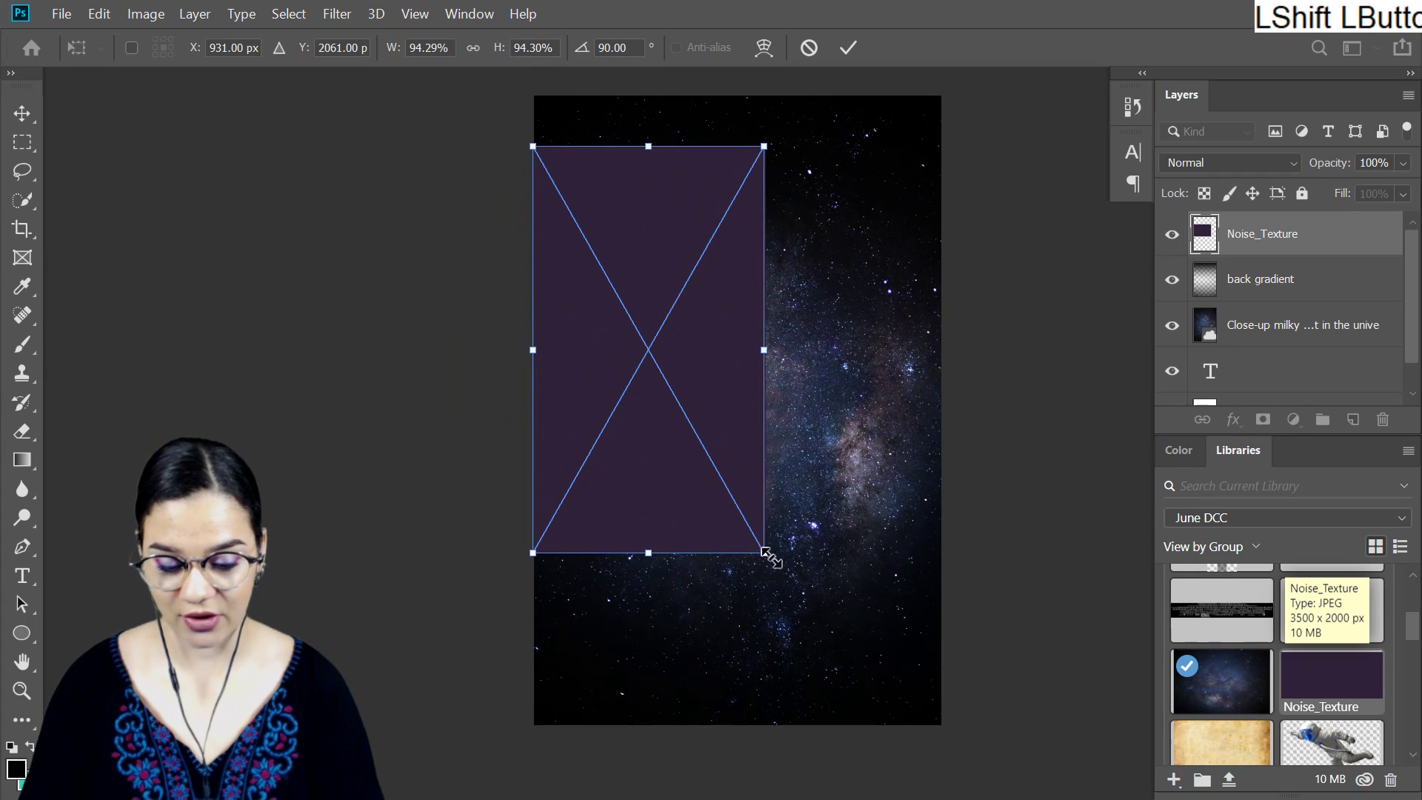
left_click_drag(763, 149, 898, 525)
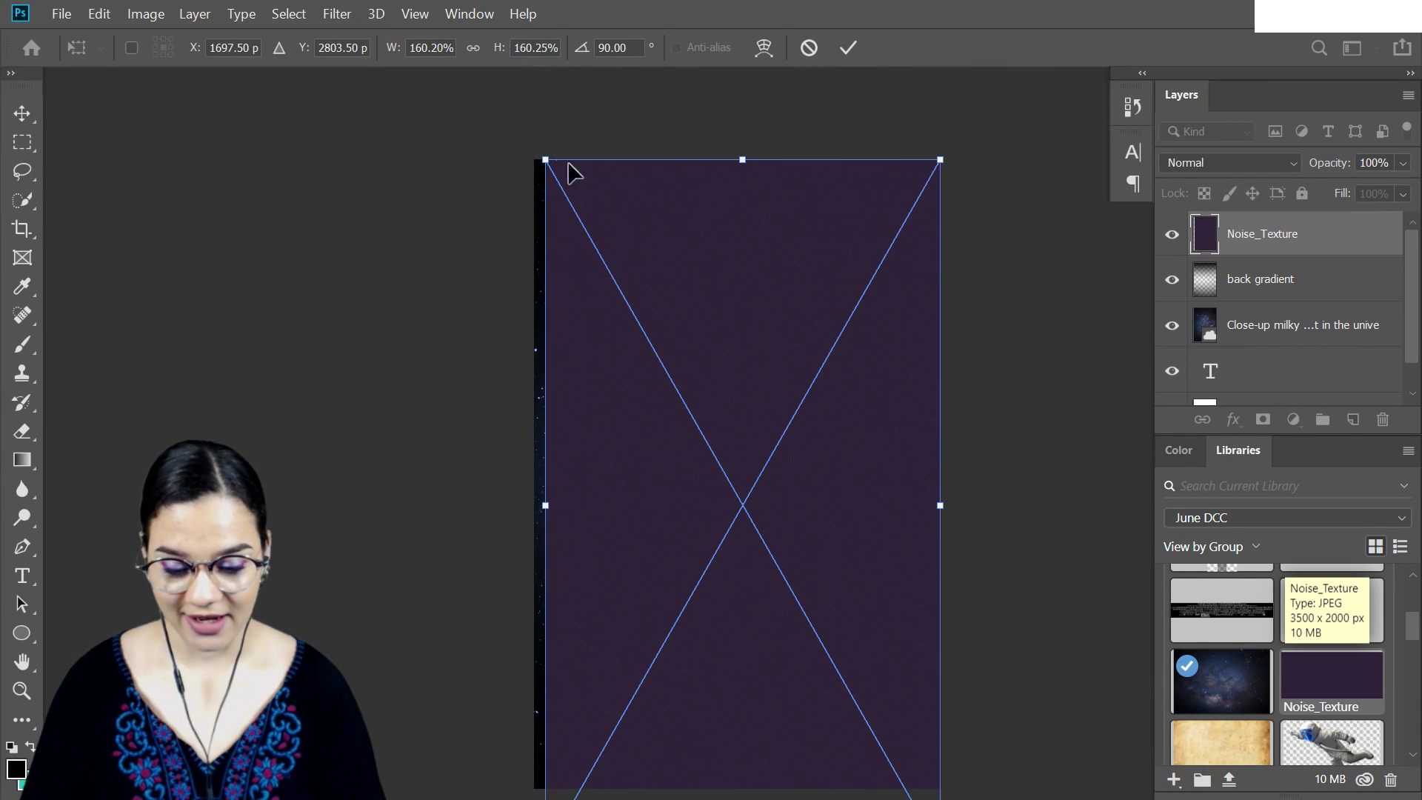
left_click_drag(545, 159, 507, 88)
left_click_drag(832, 293, 846, 307)
key("Return")
key("space")
left_click_drag(770, 412, 815, 473)
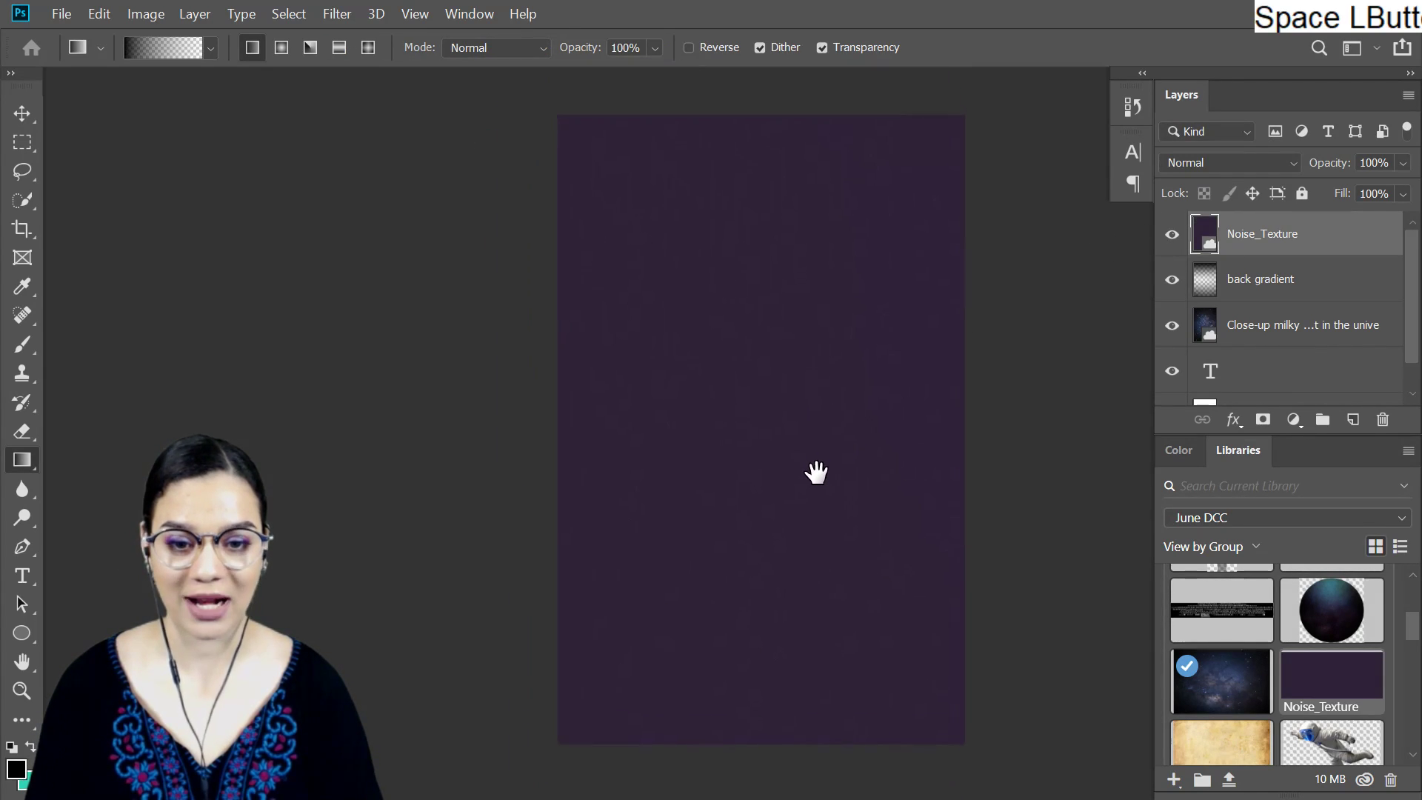
Set the Noise_Texture layer's blend mode to Screen
left_click(1247, 169)
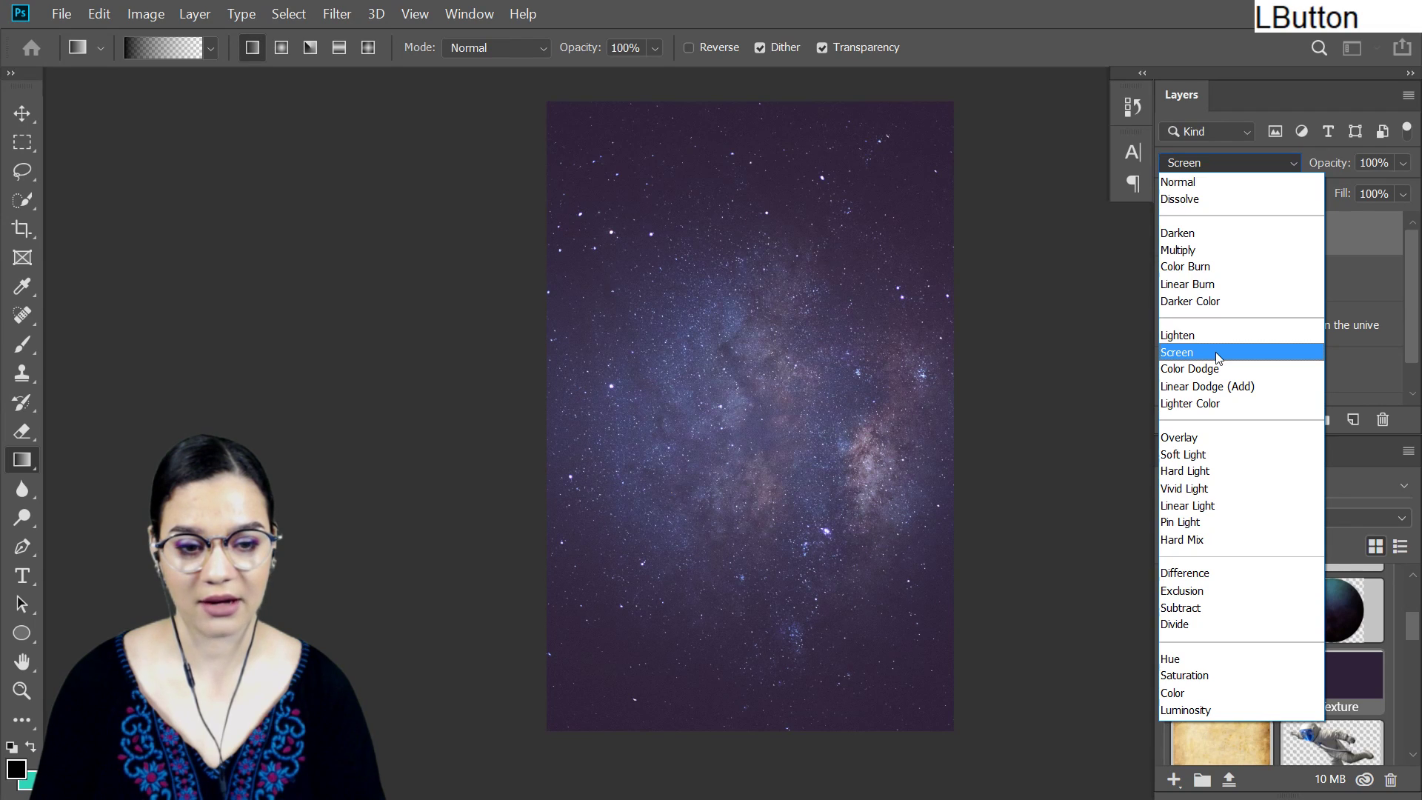
left_click(1216, 353)
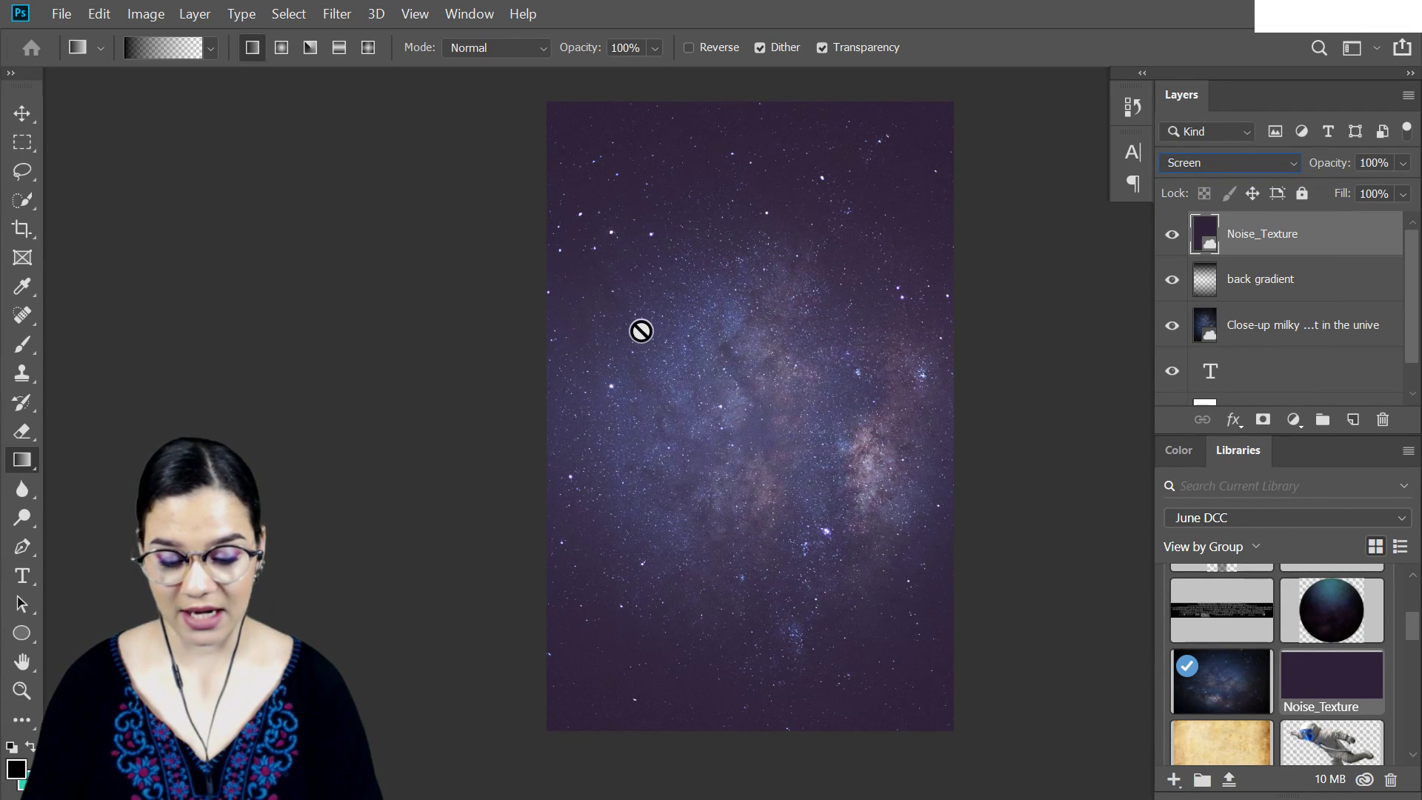
left_click(719, 317)
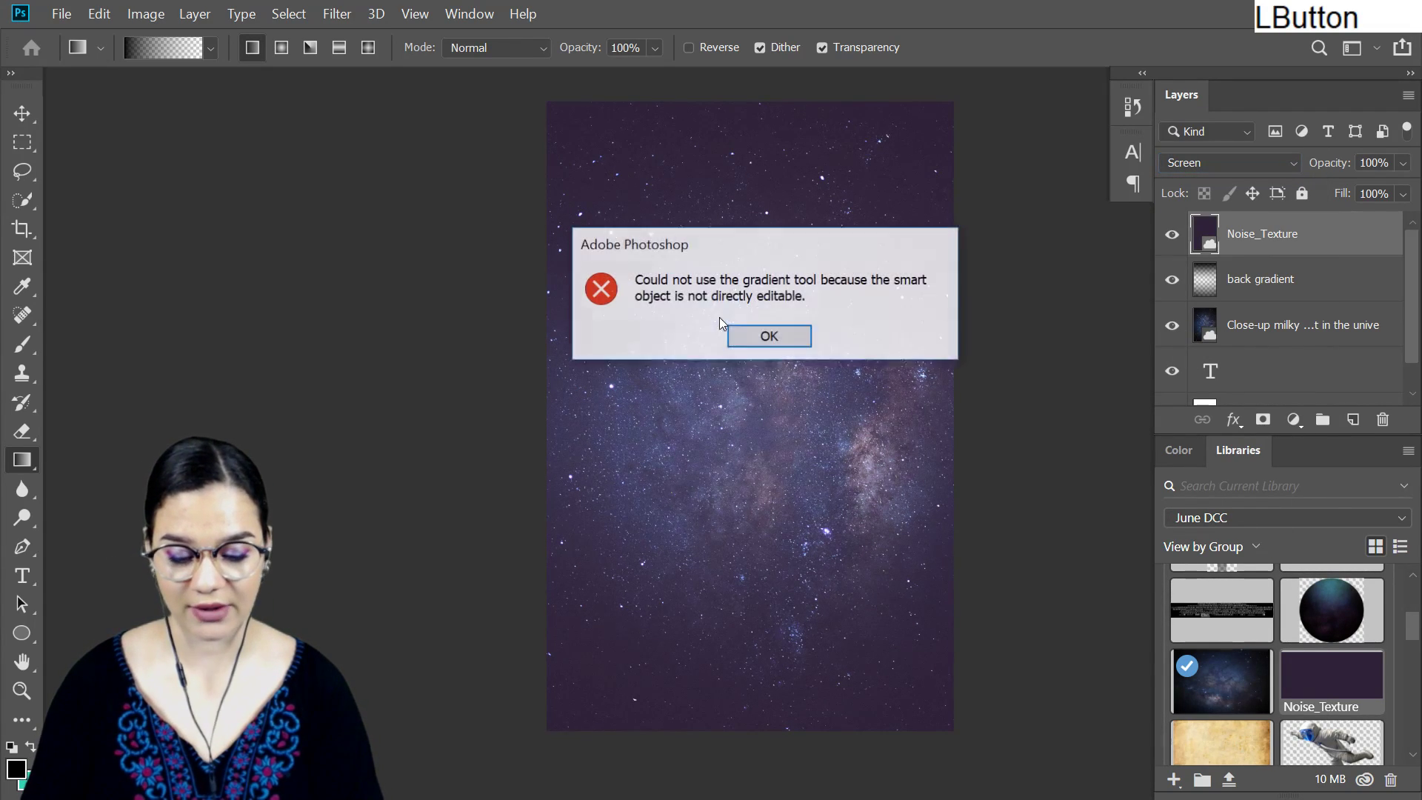
left_click(771, 333)
Switch to the Eraser tool and rasterize the Noise_Texture smart object so that it can be erased
key("e")
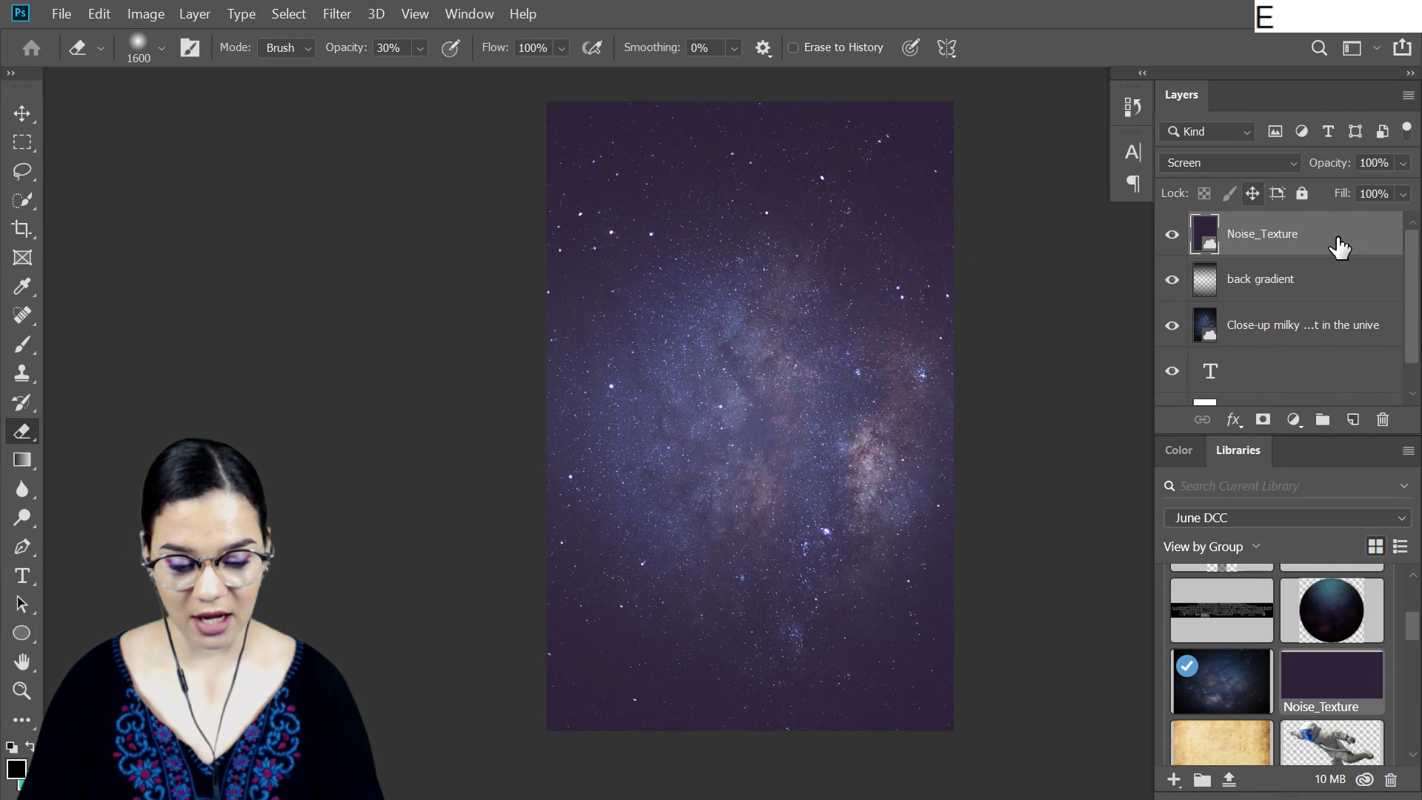
left_click(1282, 246)
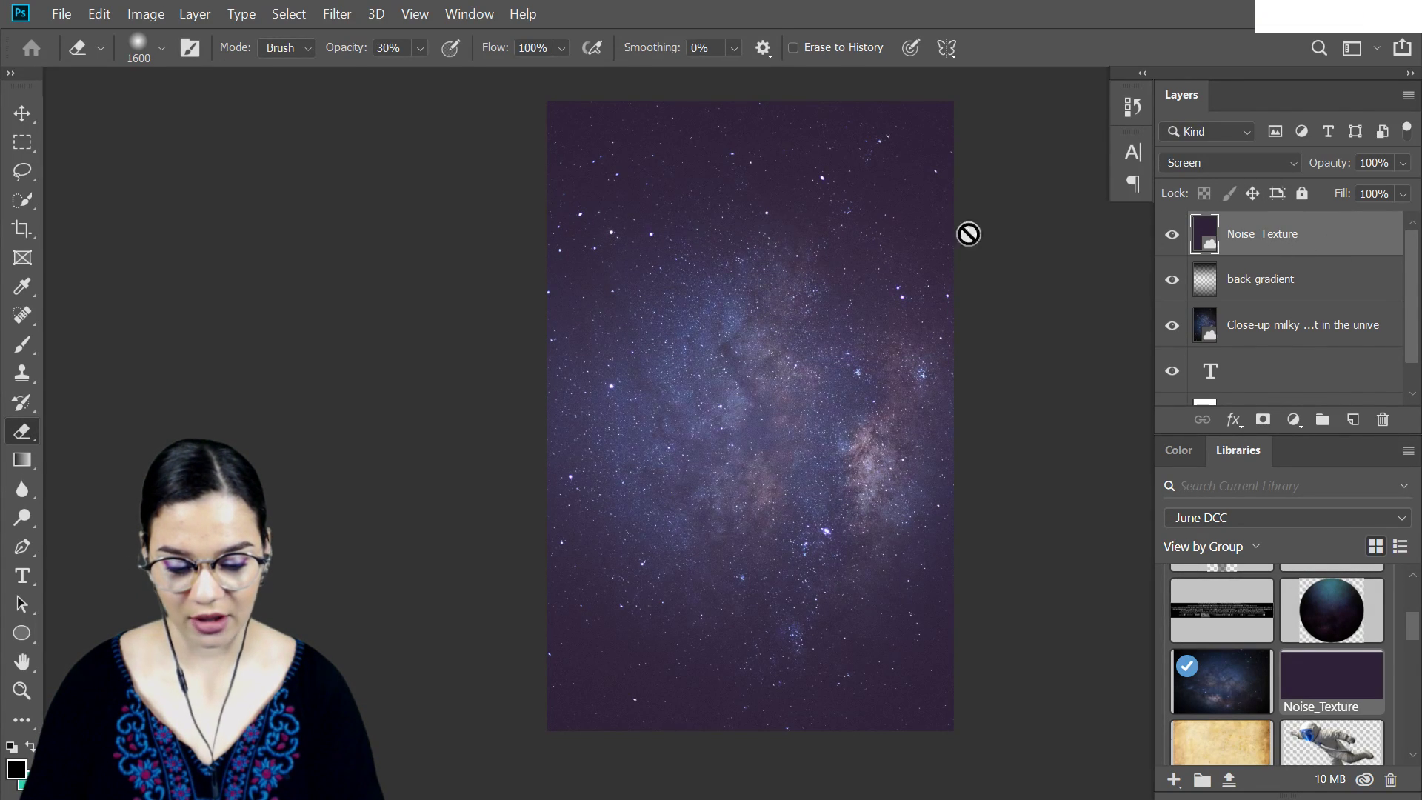
left_click(752, 236)
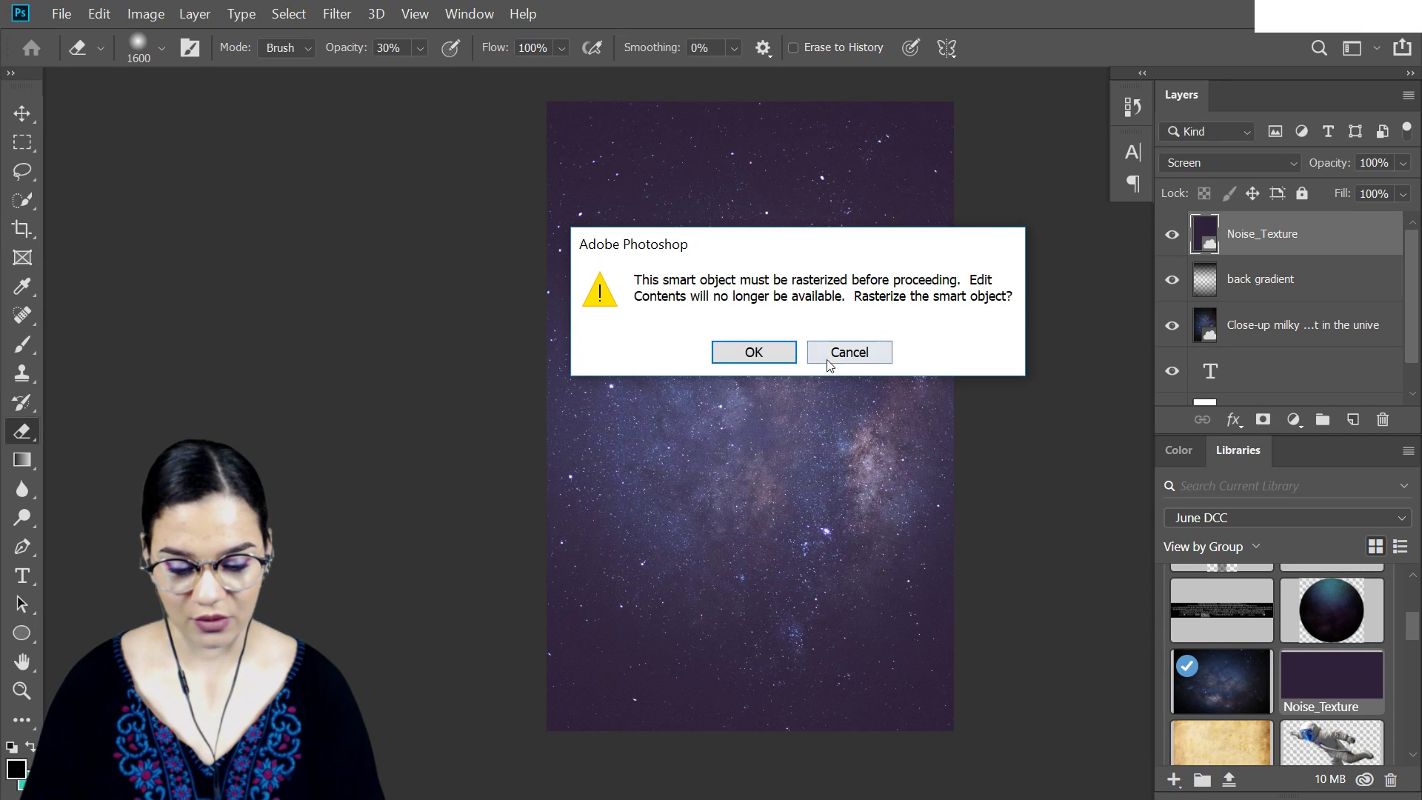
left_click(754, 353)
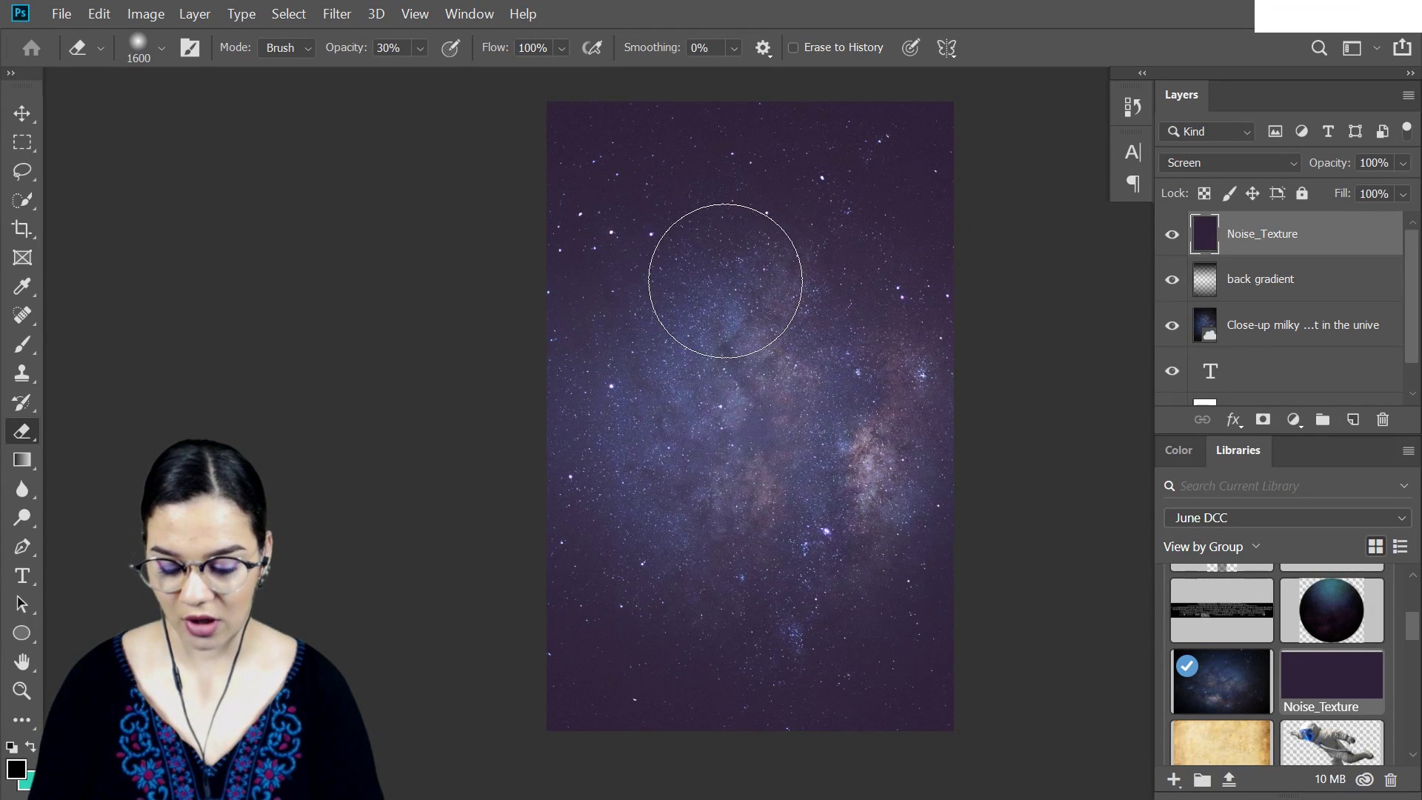
Enlarge the eraser to 3800 px and softly erase the noise texture over the poster's upper and central areas at 30% opacity
key("bracketright")
key("bracketright")
key("bracketright")
key("bracketright")
key("bracketright")
key("bracketright")
key("bracketright")
key("bracketright")
key("bracketright")
key("bracketright")
key("bracketright")
key("bracketright")
key("bracketright")
key("bracketright")
key("bracketright")
key("bracketright")
key("bracketright")
key("bracketright")
key("bracketright")
key("bracketright")
key("bracketright")
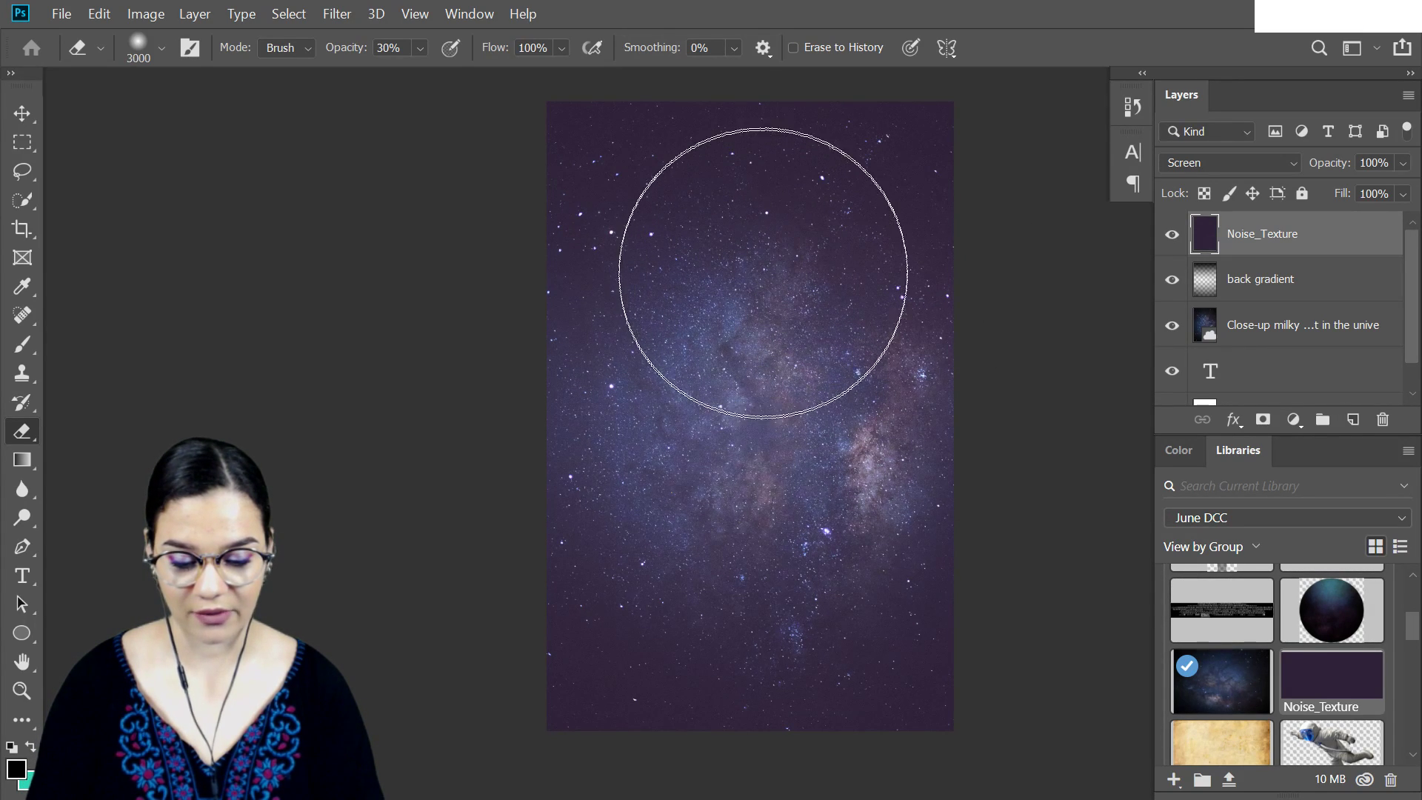
key("bracketright")
mouse_move(733, 215)
left_mouse_down()
mouse_move(637, 251)
mouse_move(684, 255)
mouse_move(612, 272)
mouse_move(566, 235)
mouse_move(609, 288)
mouse_move(548, 181)
mouse_move(552, 204)
mouse_move(869, 223)
mouse_move(881, 240)
mouse_move(903, 230)
mouse_move(790, 313)
mouse_move(839, 291)
mouse_move(794, 337)
mouse_move(896, 271)
mouse_move(860, 166)
mouse_move(820, 192)
mouse_move(781, 273)
mouse_move(684, 382)
mouse_move(772, 376)
mouse_move(743, 370)
mouse_move(770, 371)
mouse_move(765, 348)
mouse_move(734, 378)
mouse_move(741, 406)
mouse_move(722, 398)
mouse_move(687, 425)
mouse_move(865, 391)
mouse_move(847, 219)
mouse_move(893, 182)
mouse_move(892, 202)
mouse_move(586, 235)
mouse_move(1036, 370)
mouse_move(759, 400)
mouse_move(1032, 419)
left_mouse_up()
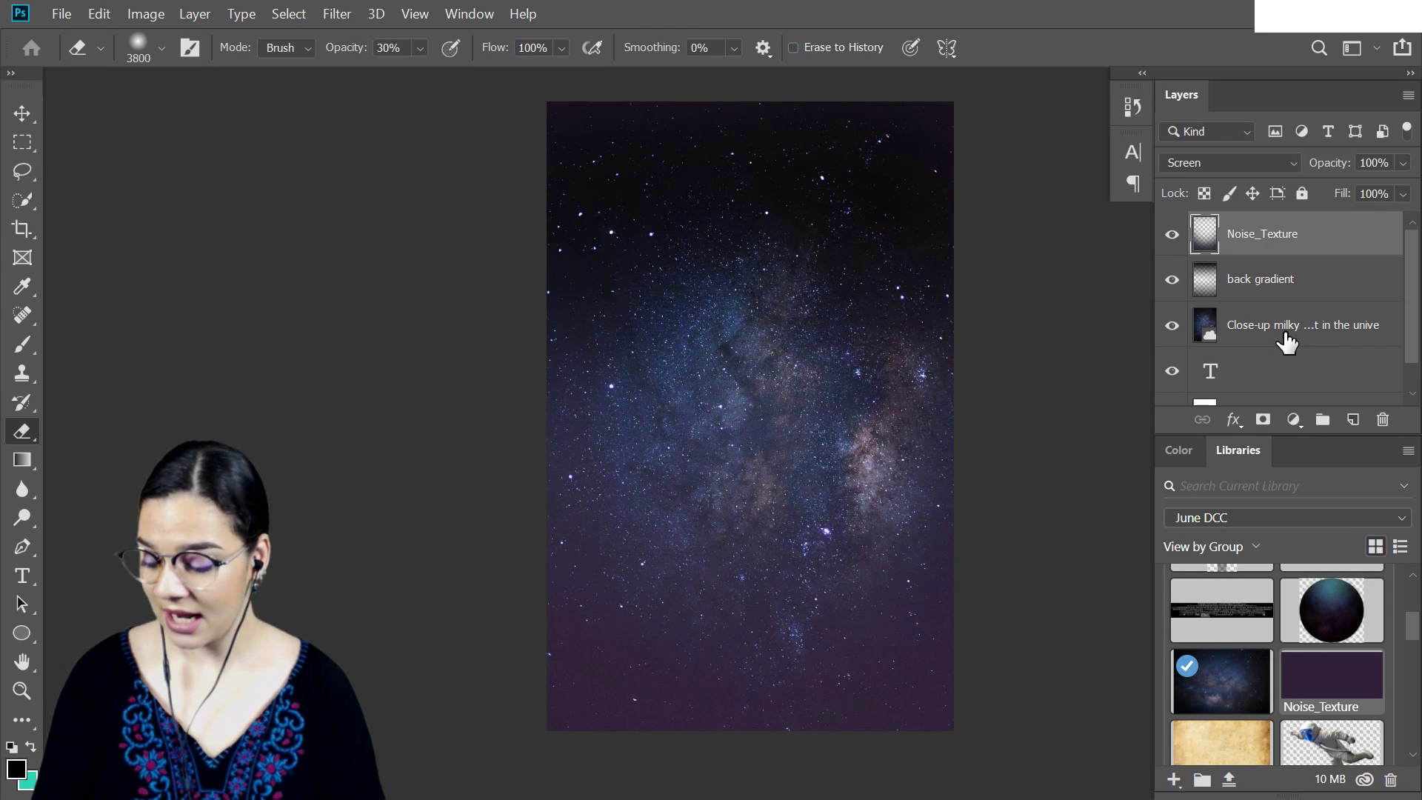
Group the Noise_Texture, back gradient and milky way layers and rename the group "back"
key("shift")
left_click(1287, 344, "shift")
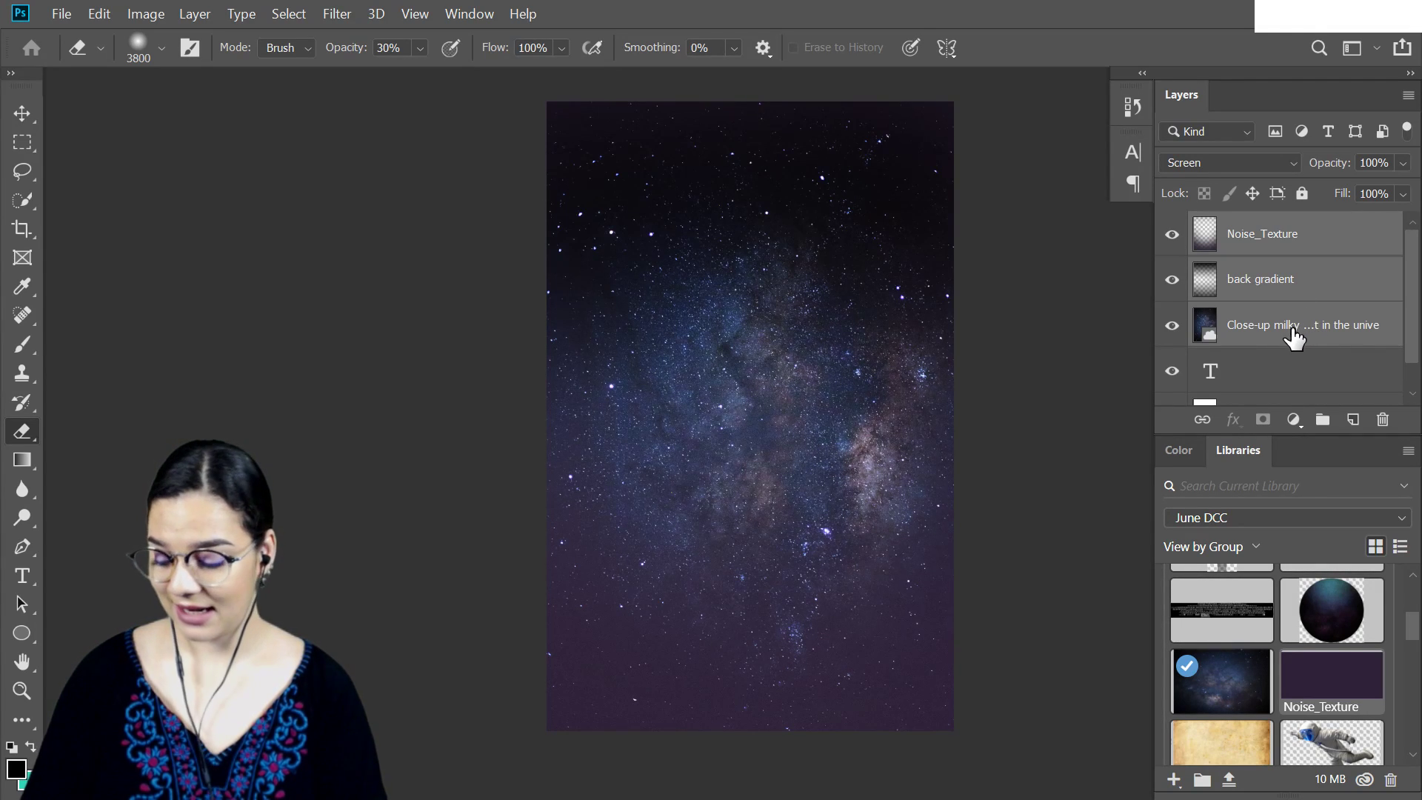
key("ctrl")
key("ctrl+g")
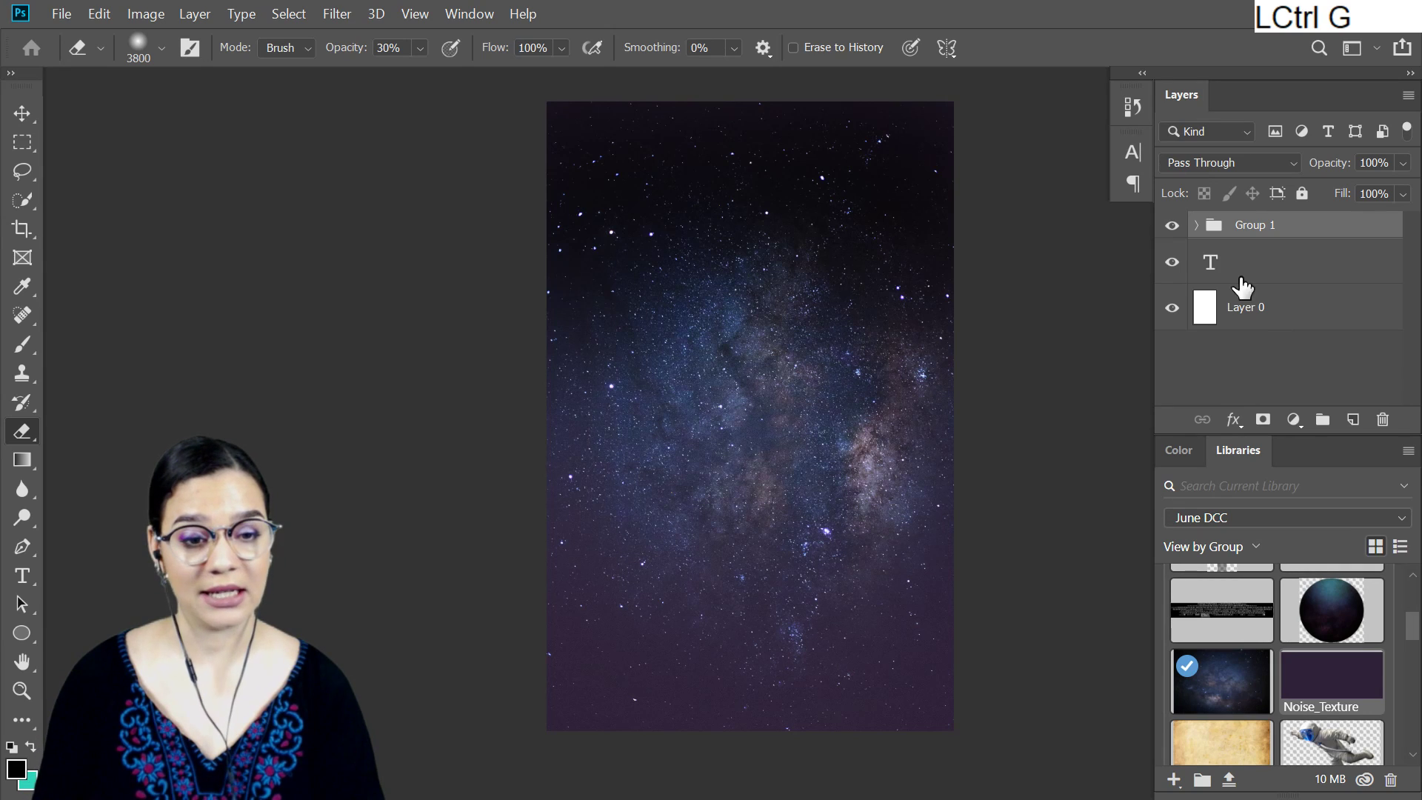
left_click(1260, 238)
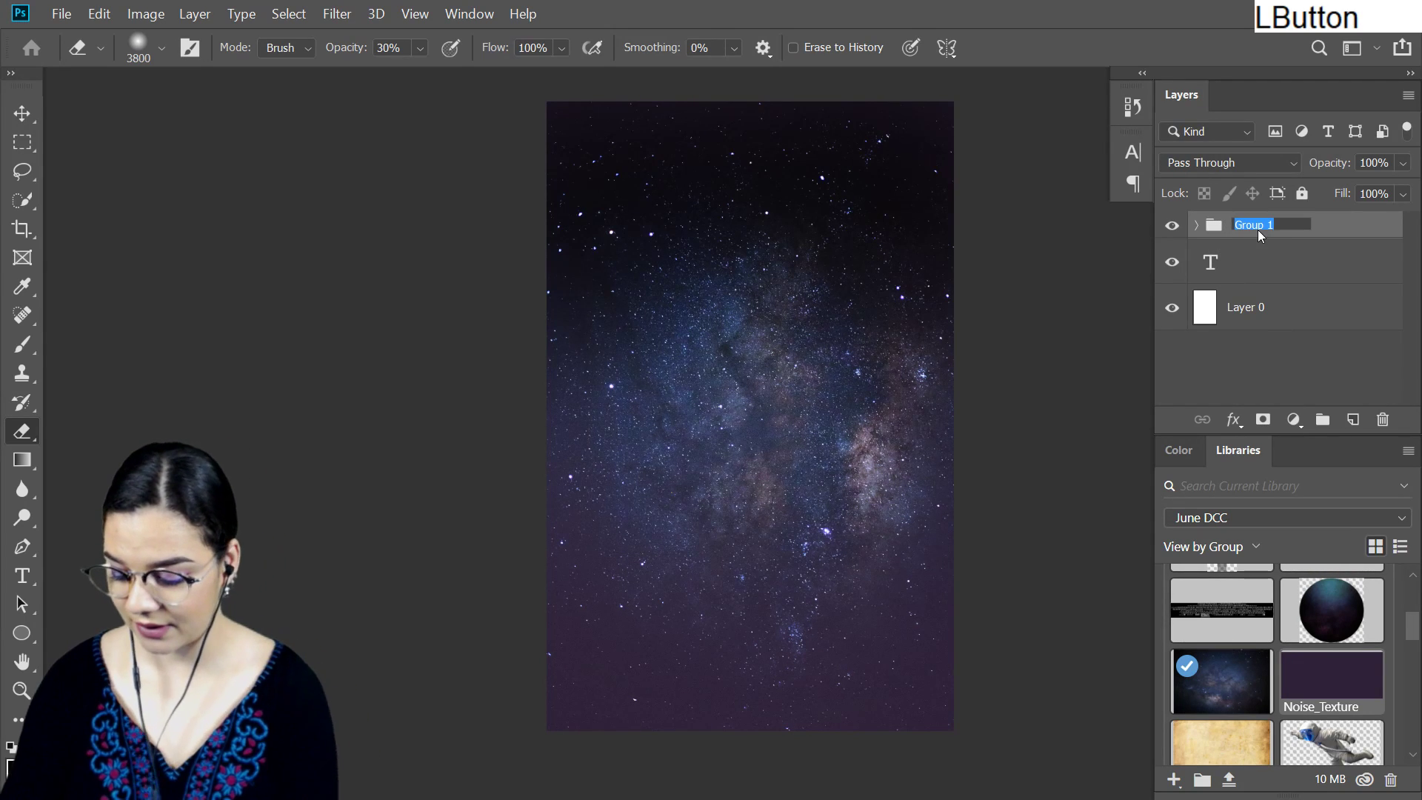
type("b")
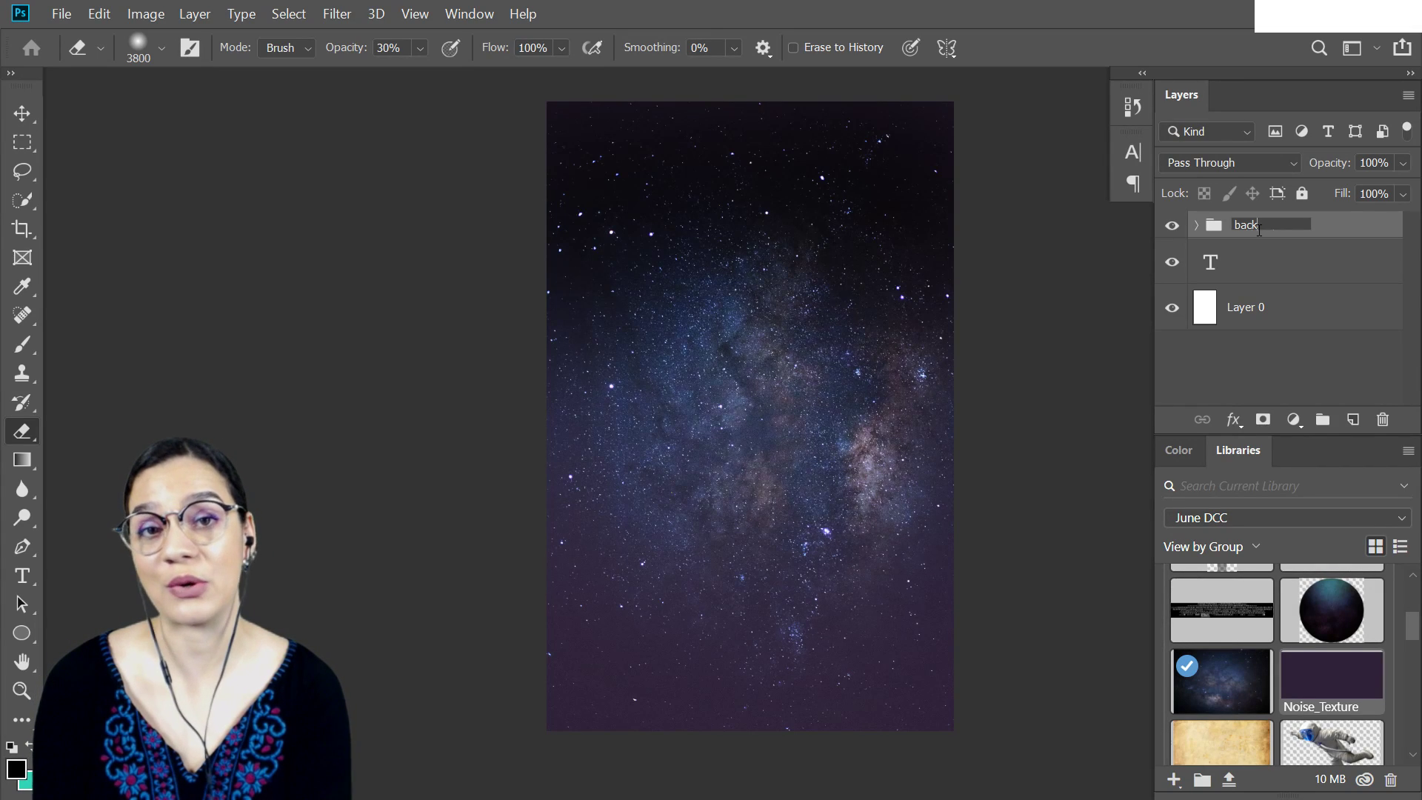
type("ack")
key("Return")
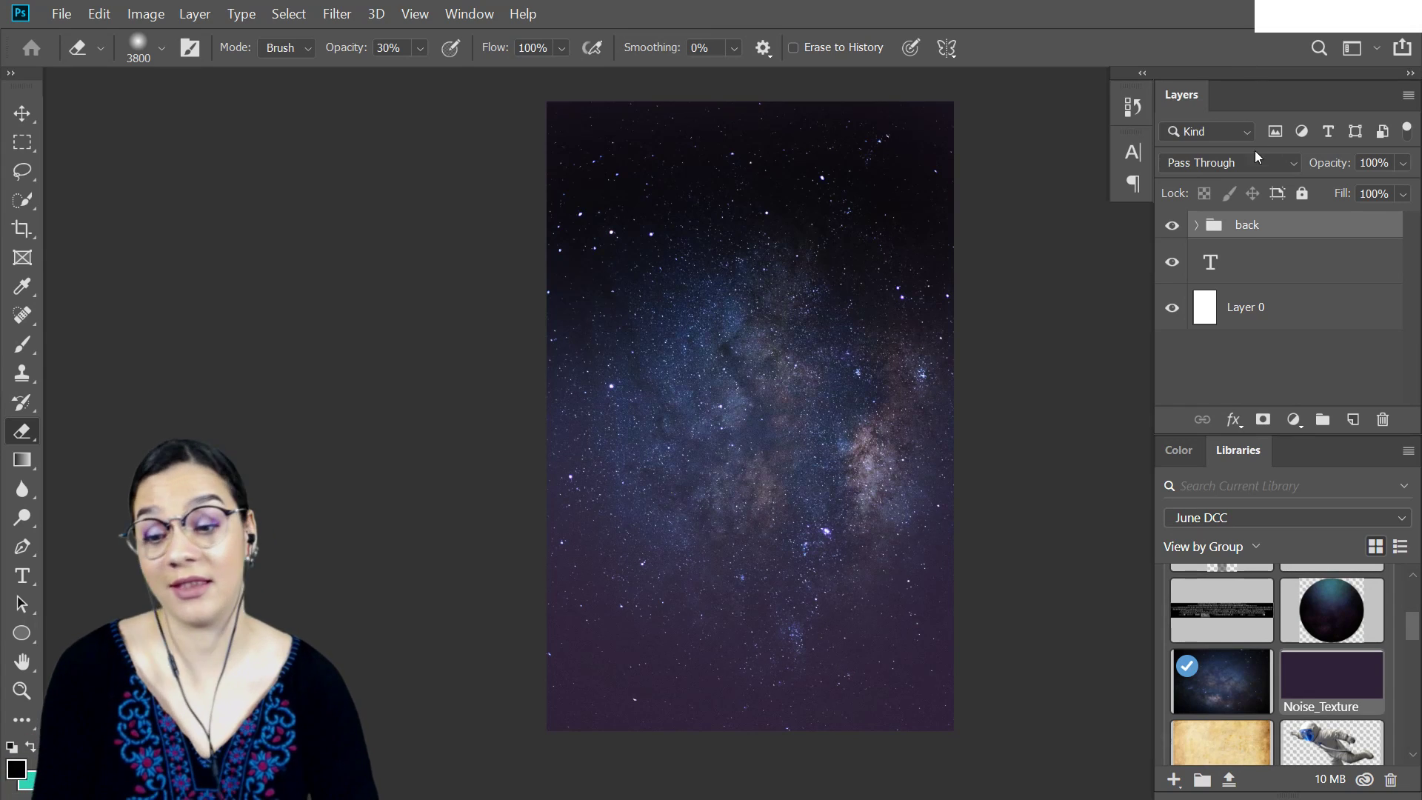
Delete the empty text layer below the back group and make the back group active
left_click(1254, 270)
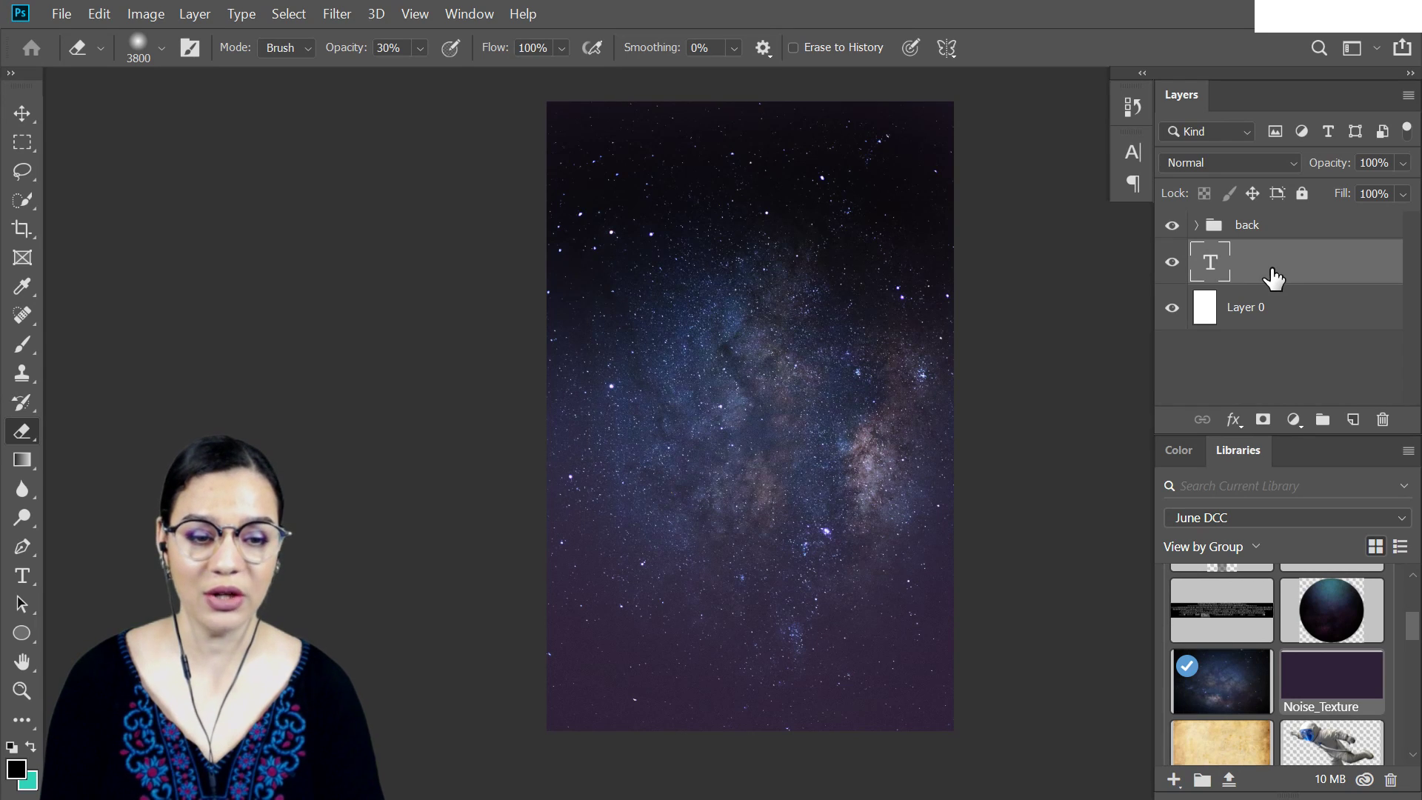
key("Delete")
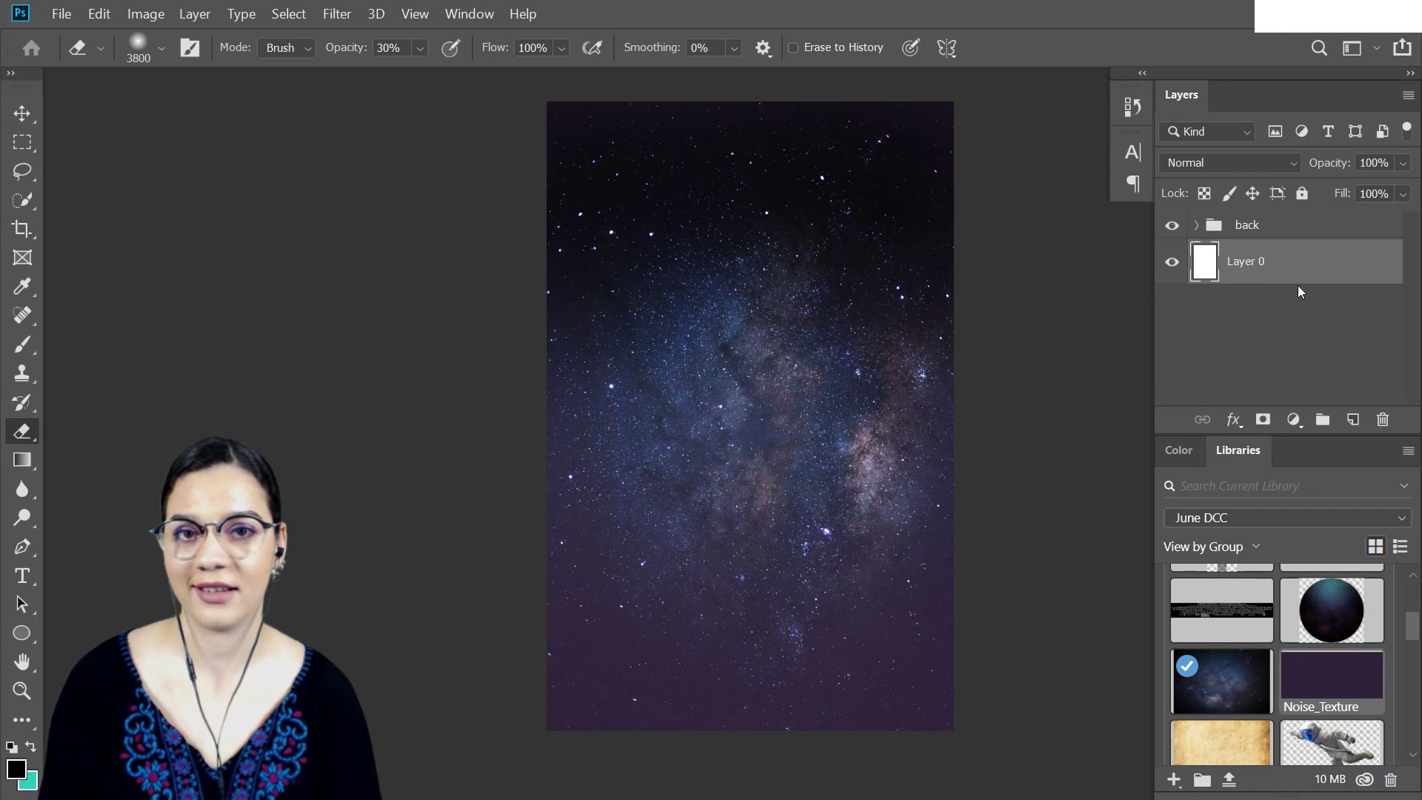
left_click(1274, 227)
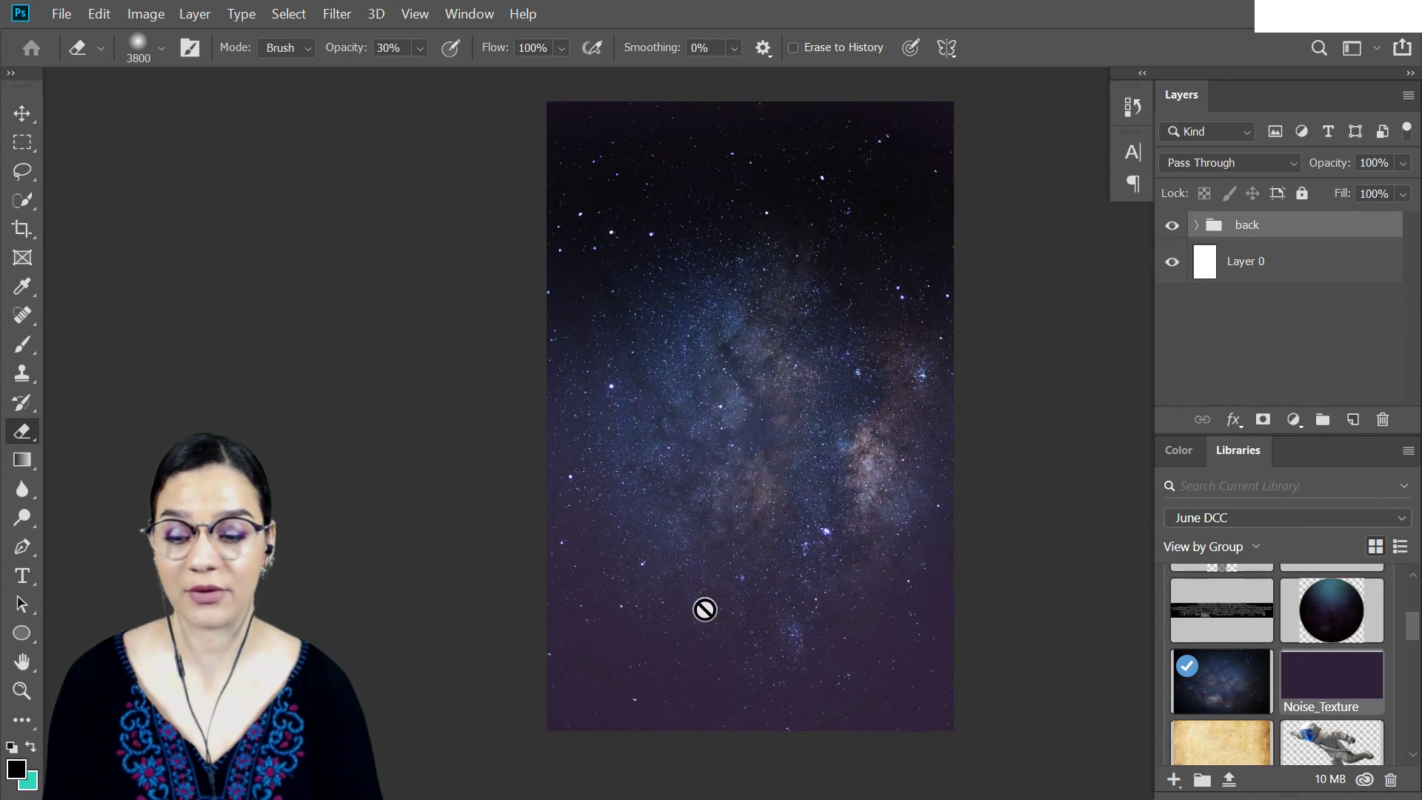
Draw a black circle about 2292 px in diameter over the milky way, slightly right of the poster's centre
left_click(22, 633)
left_click(22, 635)
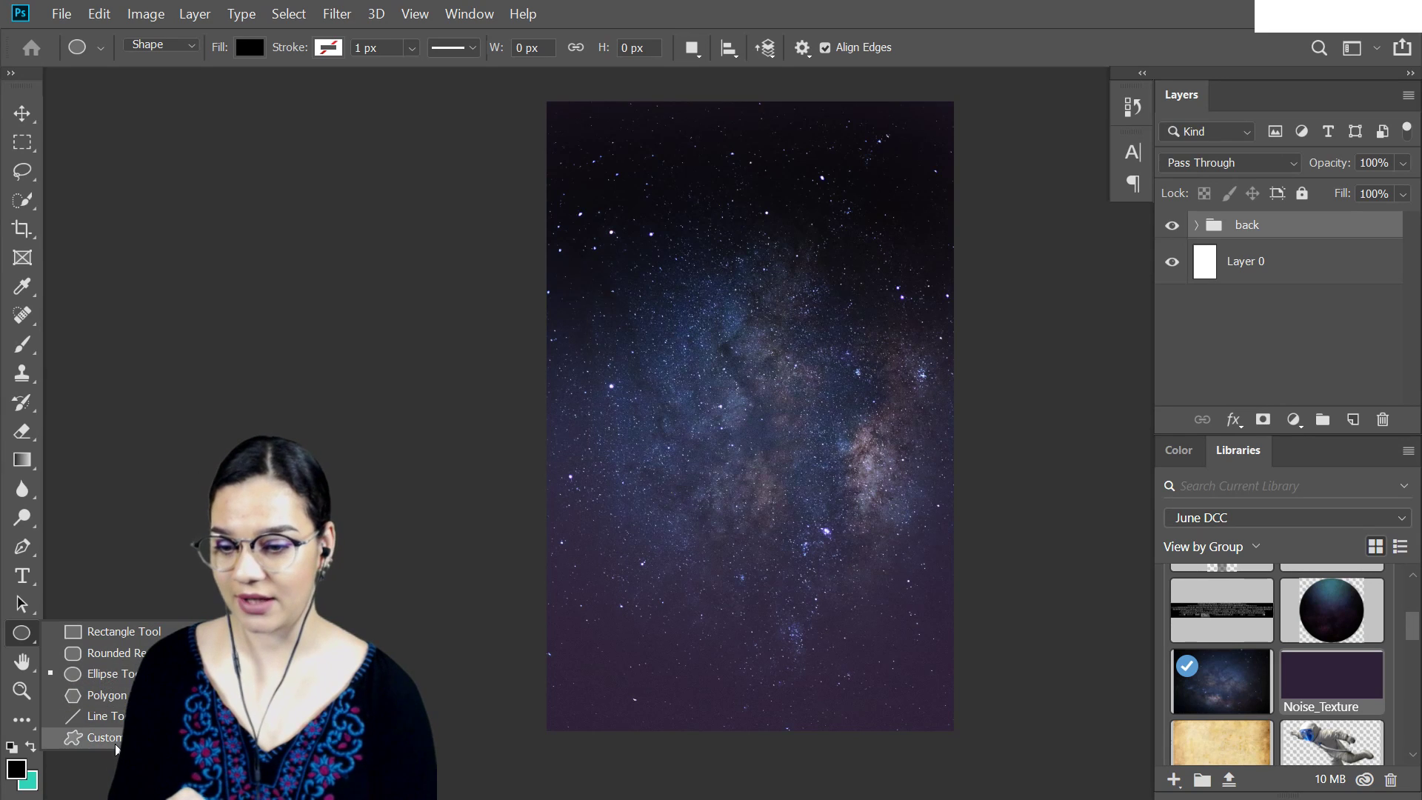
left_click(97, 682)
left_click_drag(651, 283, 934, 626)
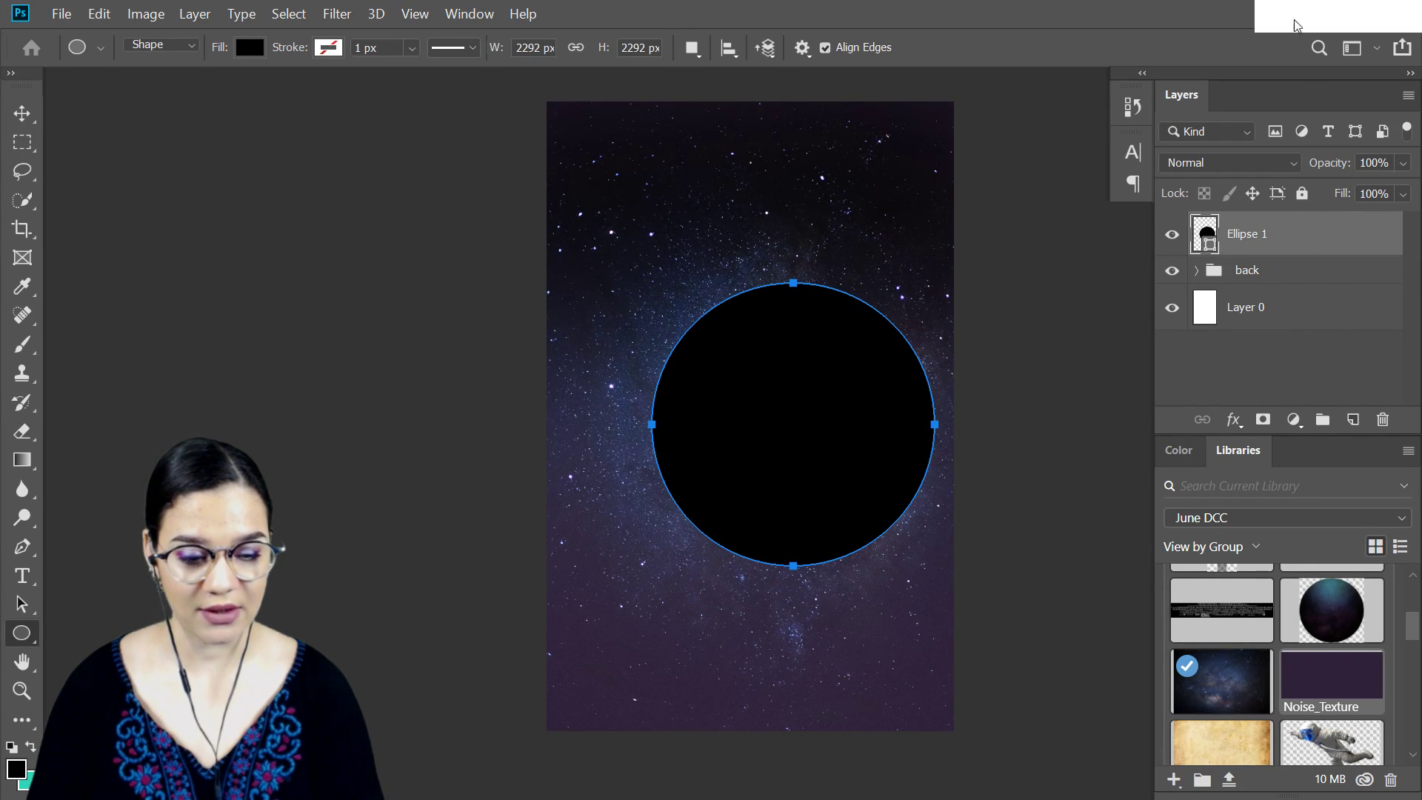
left_click(251, 23)
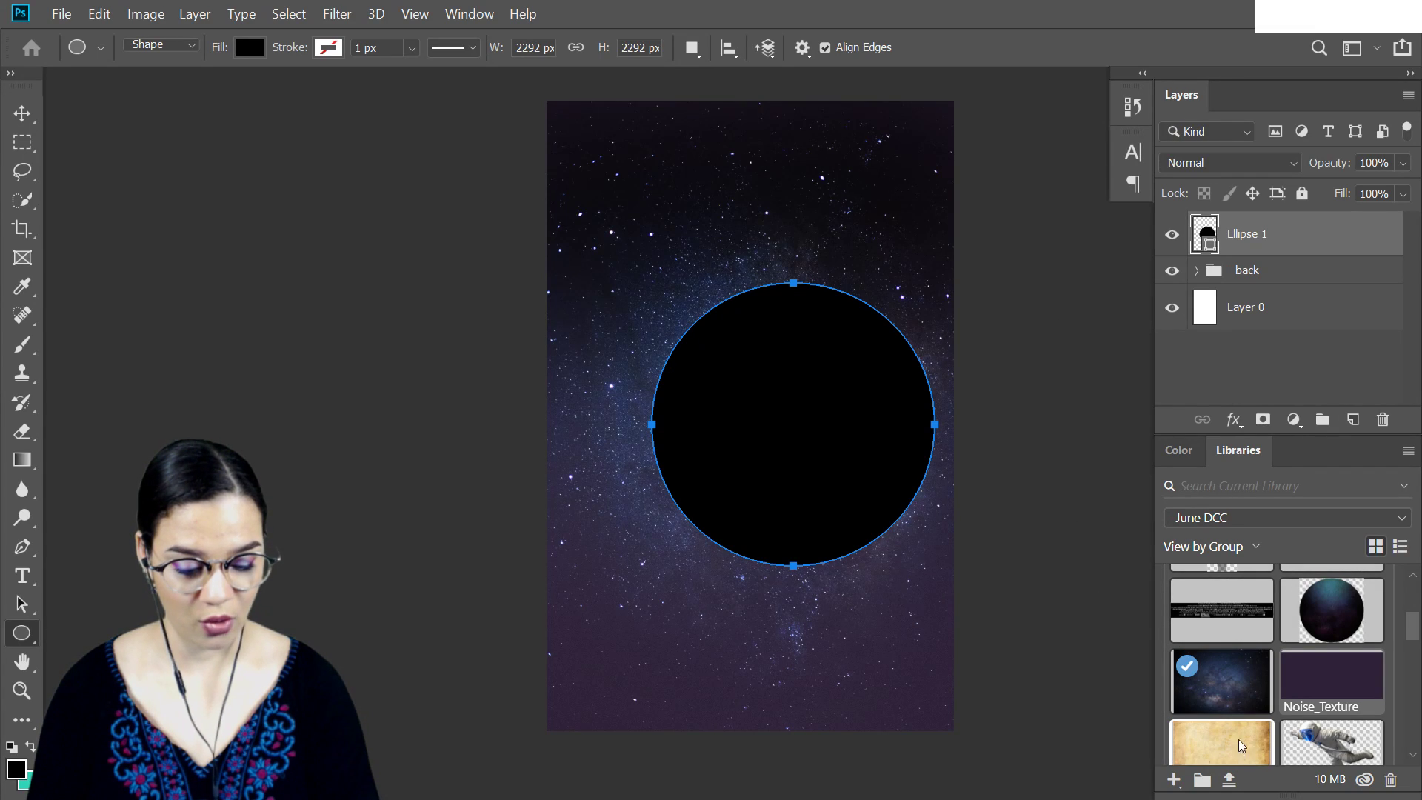
Place the Old_Paper library image above the circle, then scale and position it to cover the circle completely
left_click_drag(671, 337, 859, 424)
left_click_drag(995, 294, 1041, 263)
left_click_drag(891, 368, 905, 387)
key("KP_Enter")
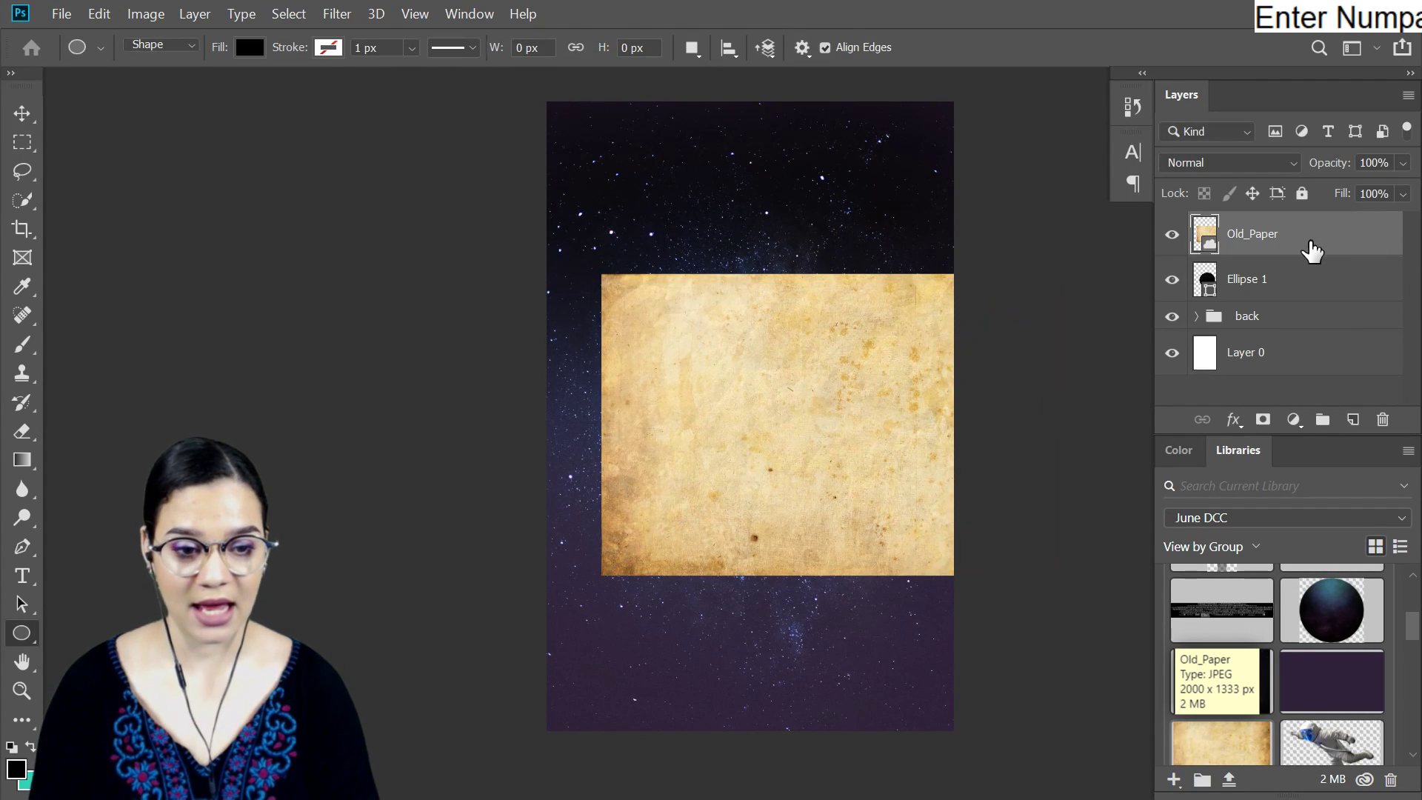
Clip the Old_Paper layer to the circle with a clipping mask, keeping its opacity at 100%
right_click(1311, 246)
left_click(1108, 563)
mouse_move(1403, 164)
left_mouse_down()
mouse_move(1403, 177)
mouse_move(1368, 191)
mouse_move(1405, 189)
left_mouse_up()
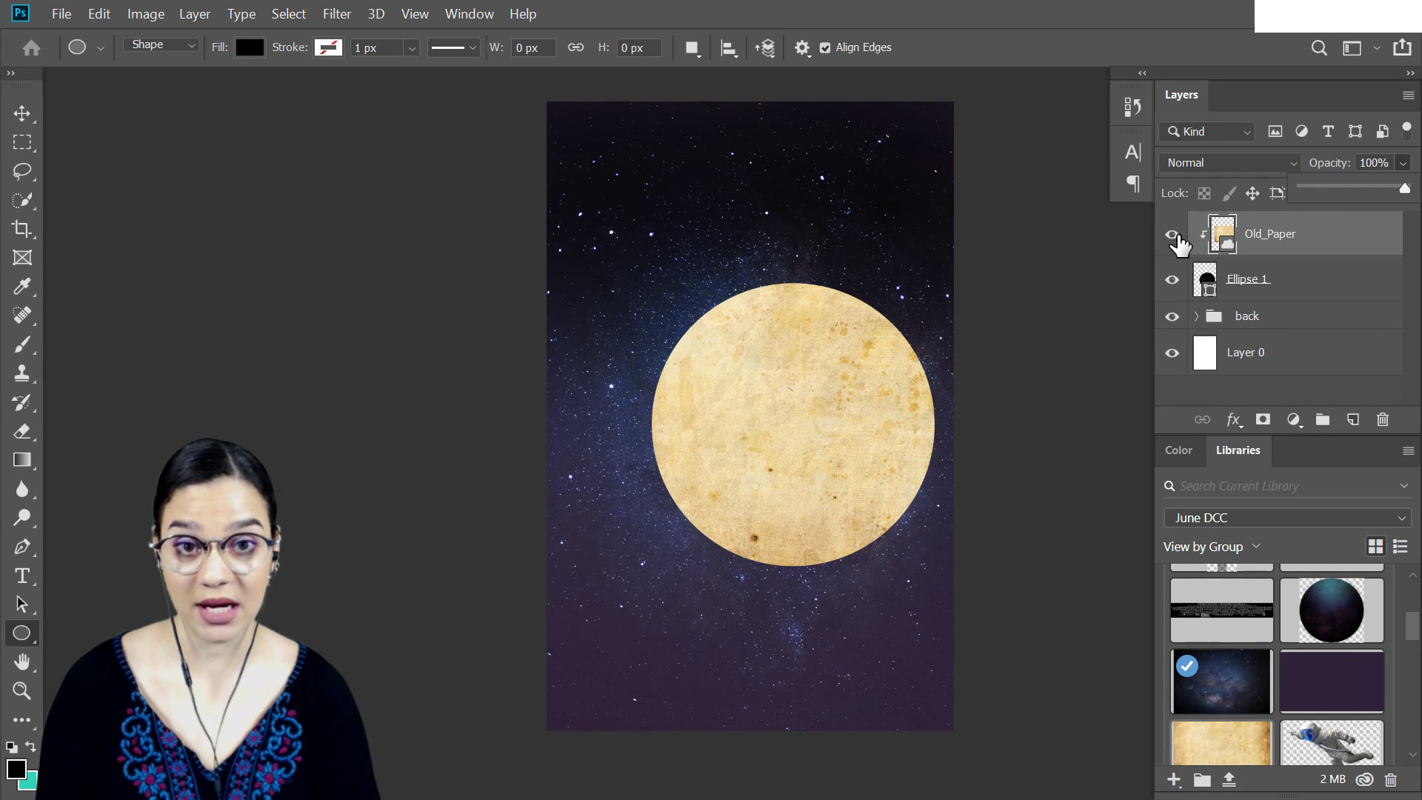
Hide the Old_Paper layer, load the circle's outline as a selection and make the Ellipse 1 layer active
left_click(1173, 236)
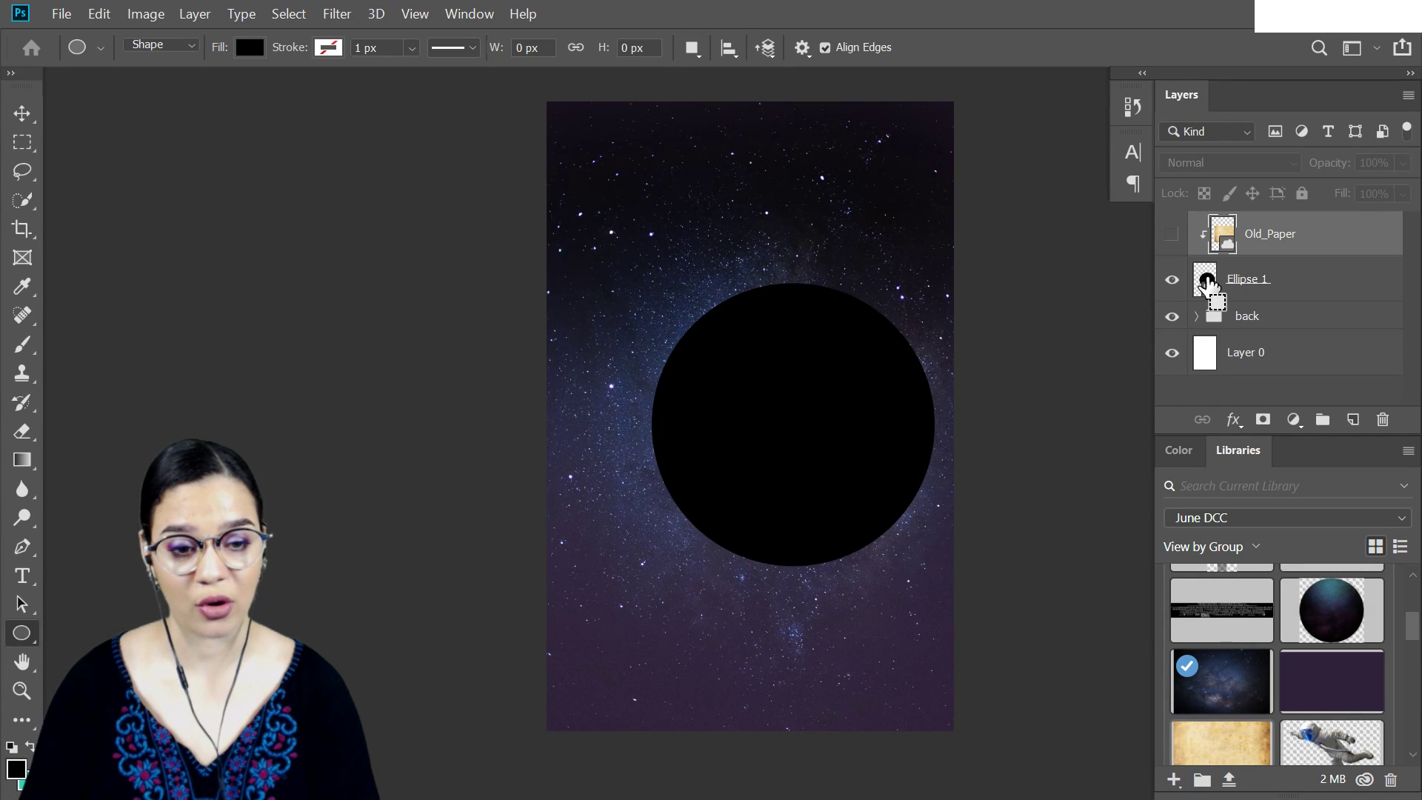
left_click(1207, 280, "ctrl")
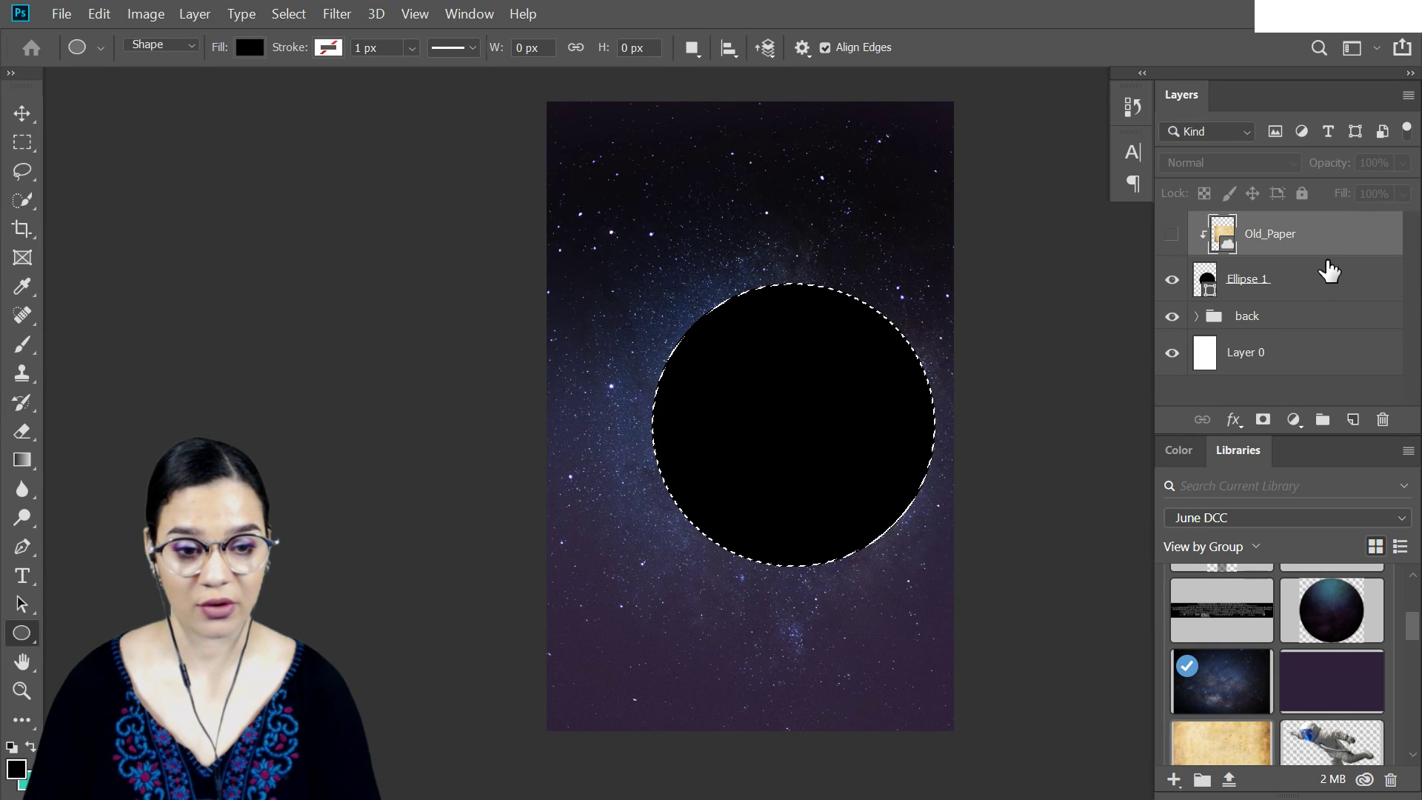
left_click(1323, 289)
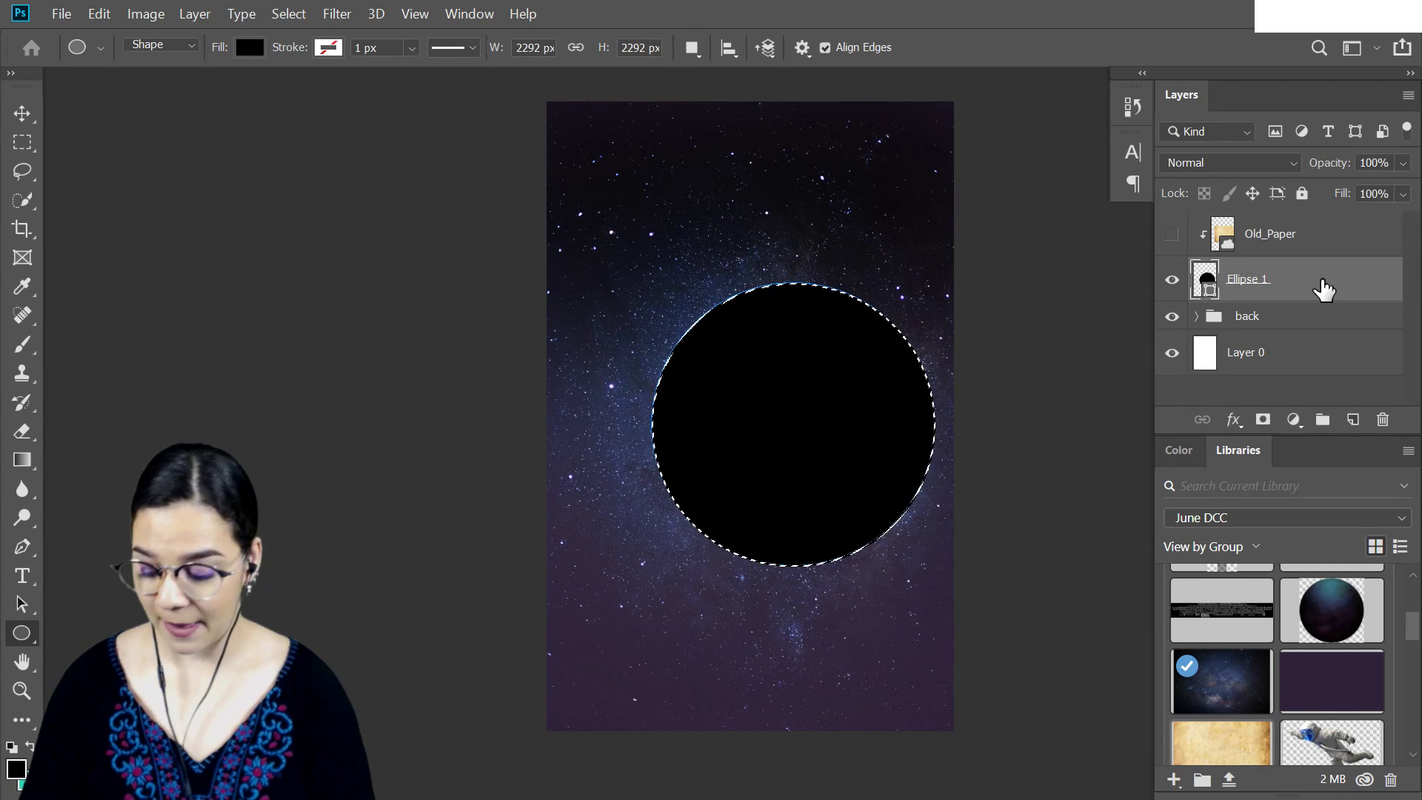
Add a new layer clipped to the Ellipse 1 circle and switch to the Brush tool
key("ctrl+shift+n")
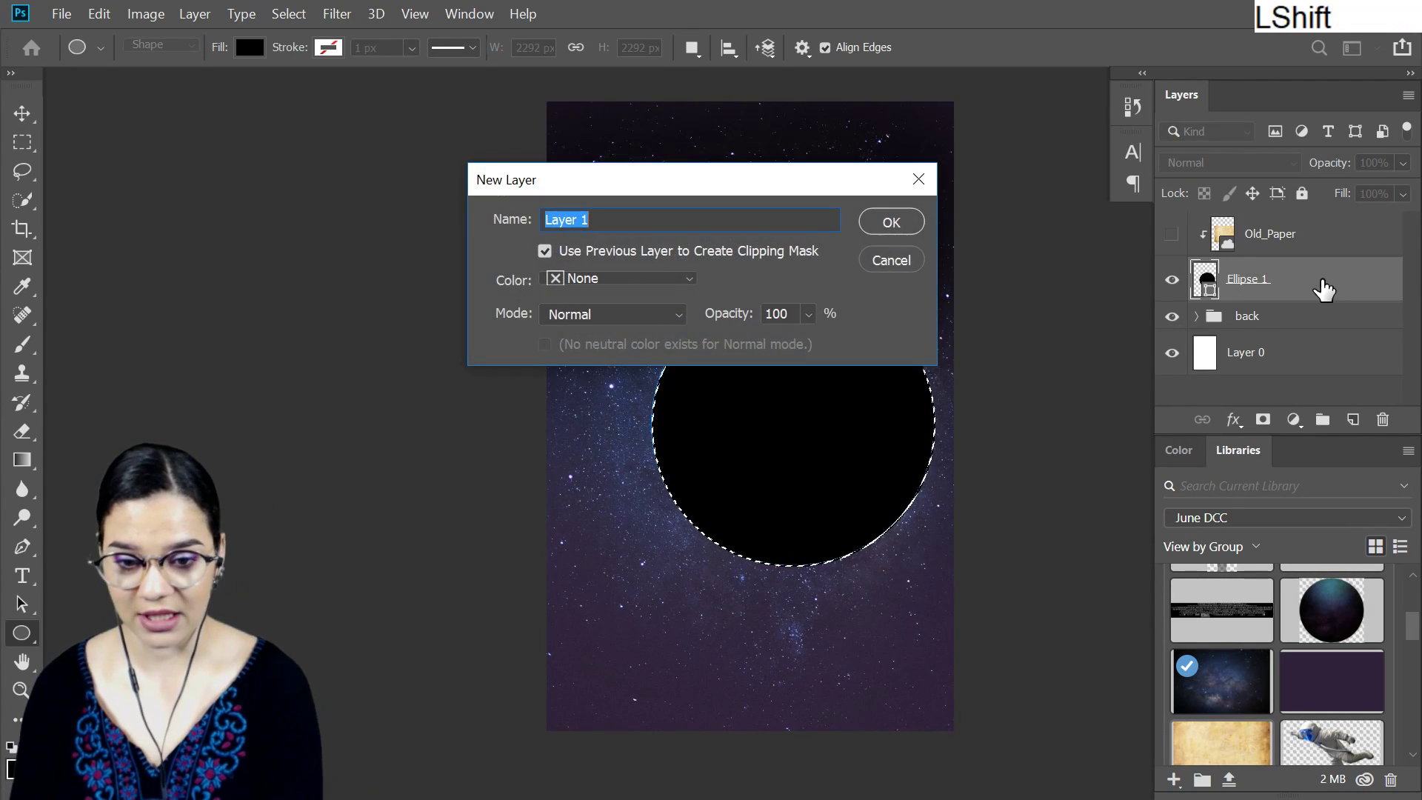
key("KP_Enter")
key("b")
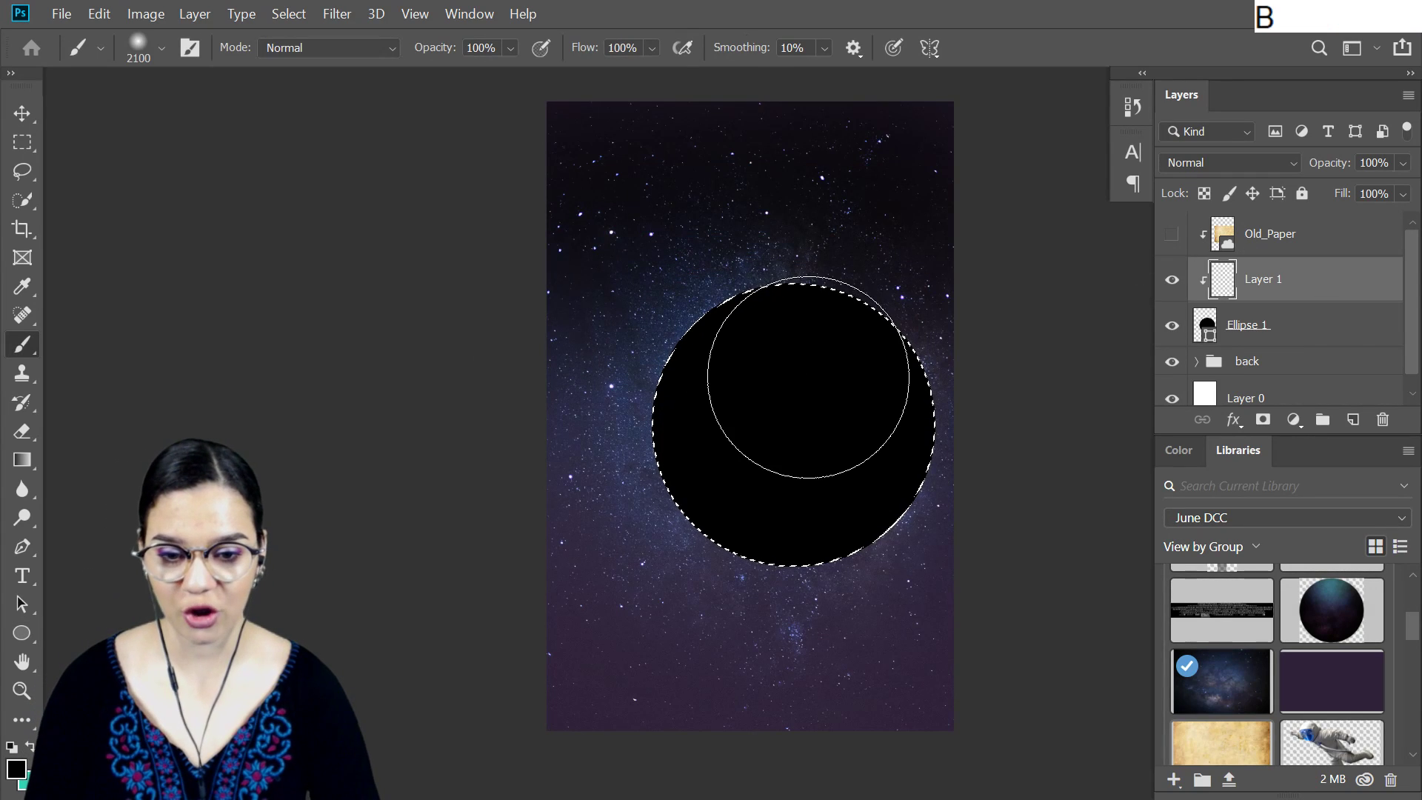
Choose a muted teal-green foreground colour and paint one soft highlight near the top of the circle on Layer 1
left_click(1180, 450)
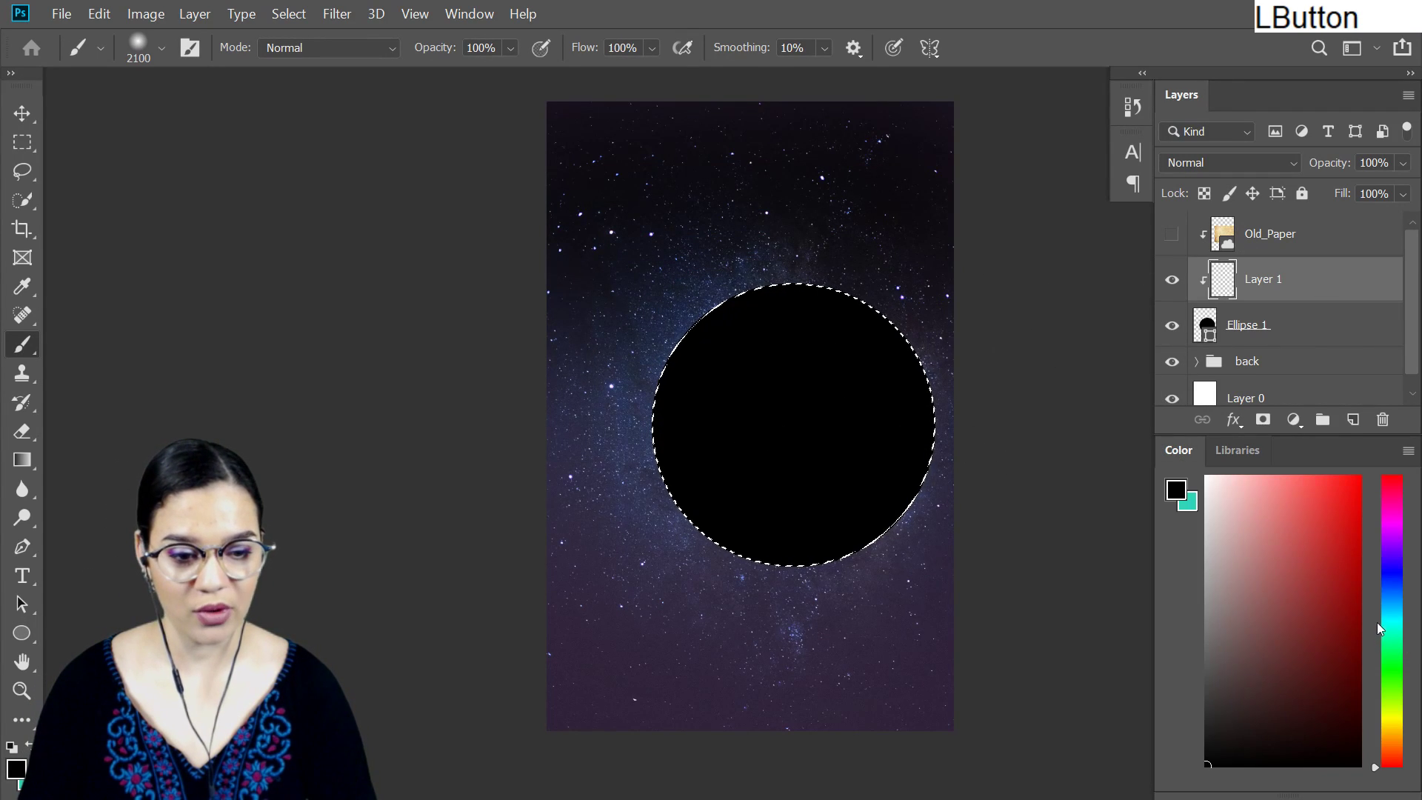
left_click(1405, 629)
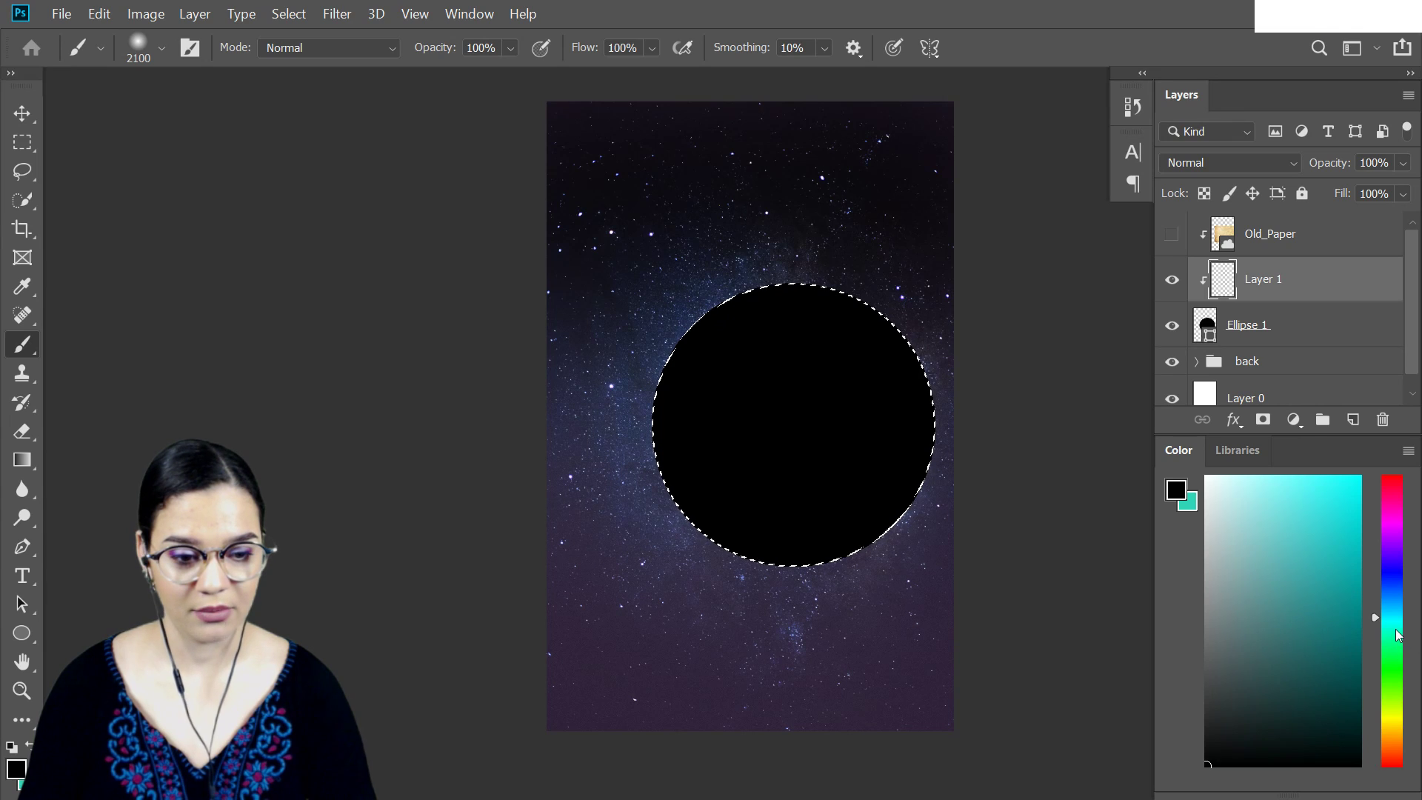
left_click(1297, 594)
left_click(796, 353)
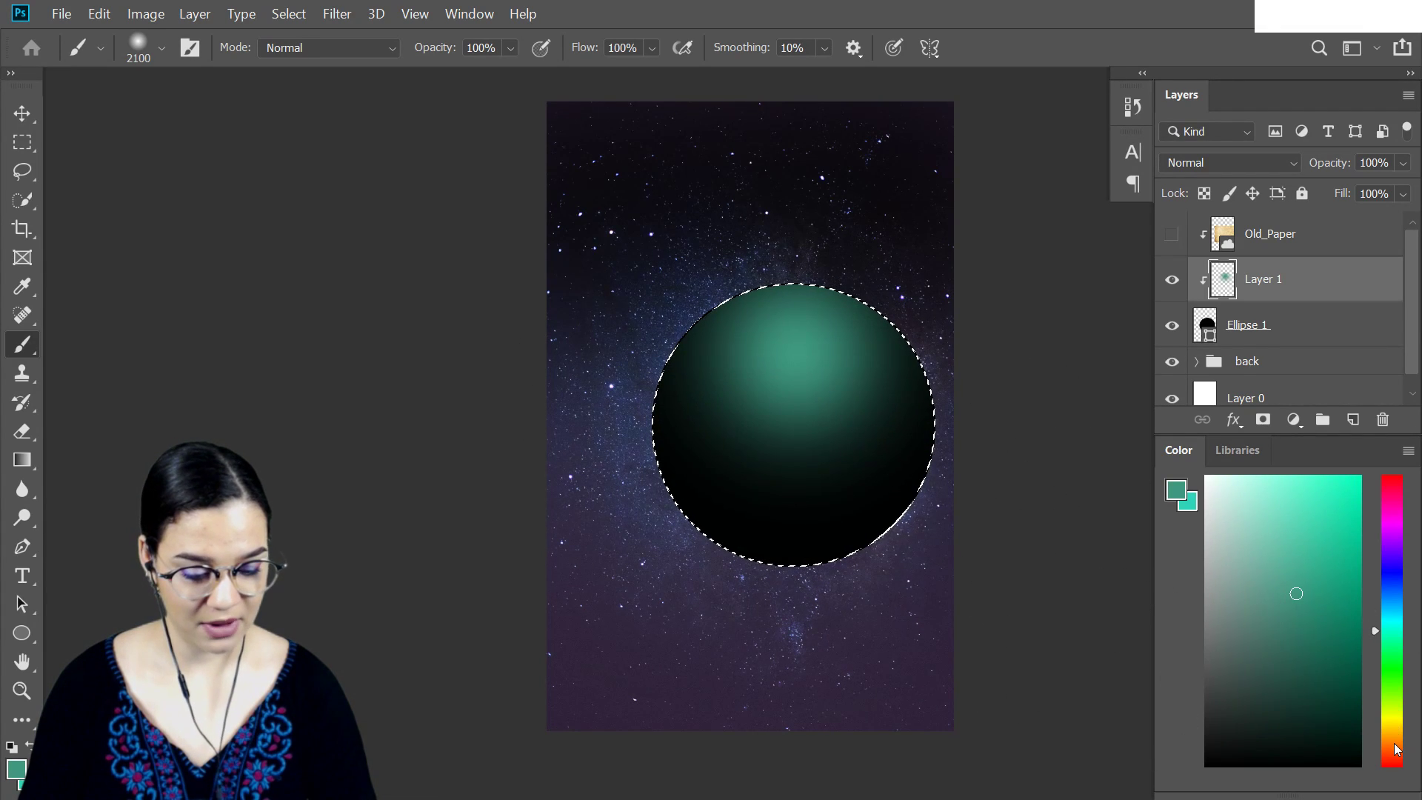
Paint the lower part of the circle with a soft dark brown-red, then deepen its shadow with a near-black colour
left_click(1396, 765)
left_click(1254, 693)
mouse_move(581, 492)
left_mouse_down()
mouse_move(724, 533)
mouse_move(889, 535)
mouse_move(956, 518)
left_mouse_up()
left_click(1245, 742)
mouse_move(776, 526)
left_mouse_down()
mouse_move(586, 428)
mouse_move(601, 405)
mouse_move(1001, 533)
mouse_move(994, 473)
mouse_move(939, 438)
mouse_move(957, 608)
mouse_move(920, 623)
mouse_move(1195, 716)
mouse_move(1219, 689)
left_mouse_up()
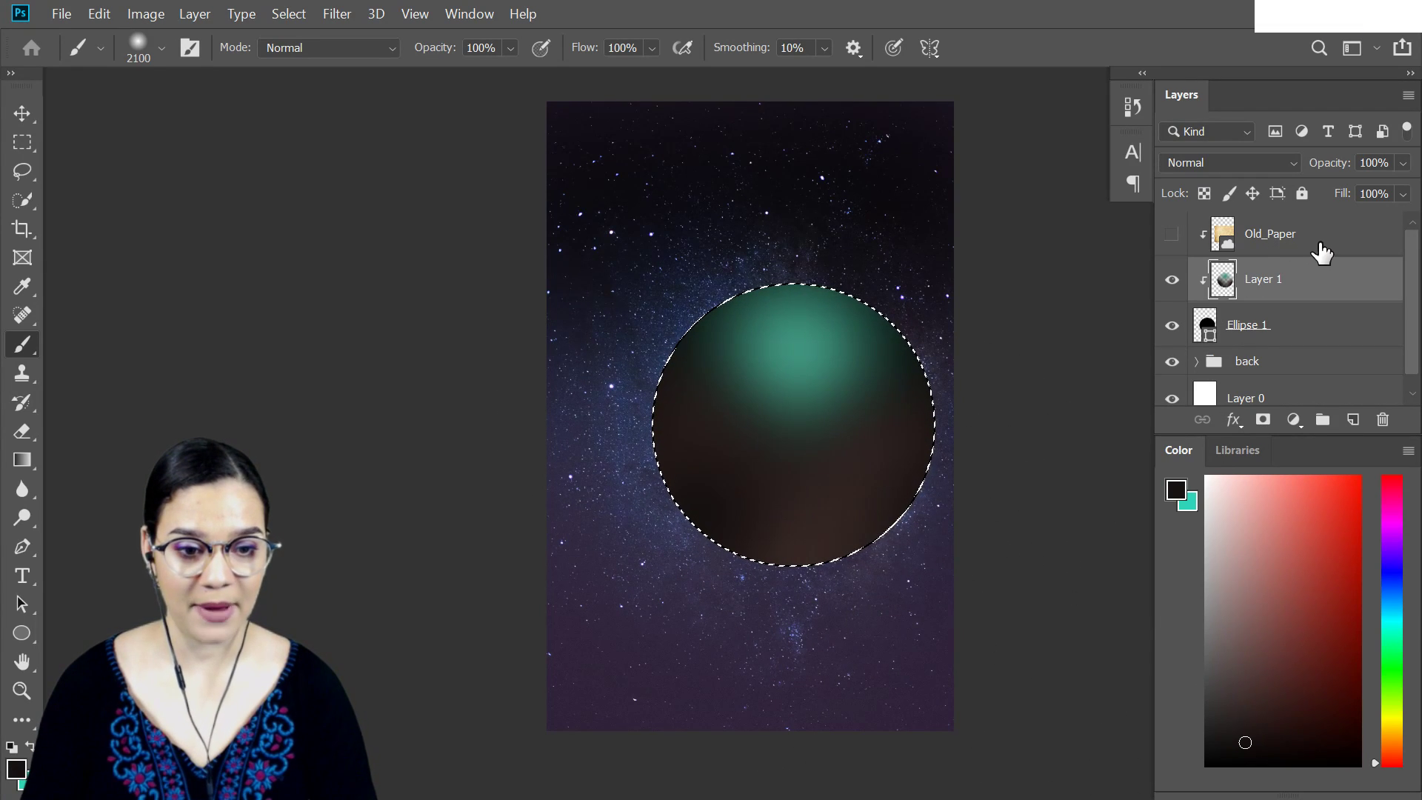
Group Layer 1 with Ellipse 1, move Old_Paper above the group and clip it to the group with a clipping mask
left_click(1298, 329, "shift")
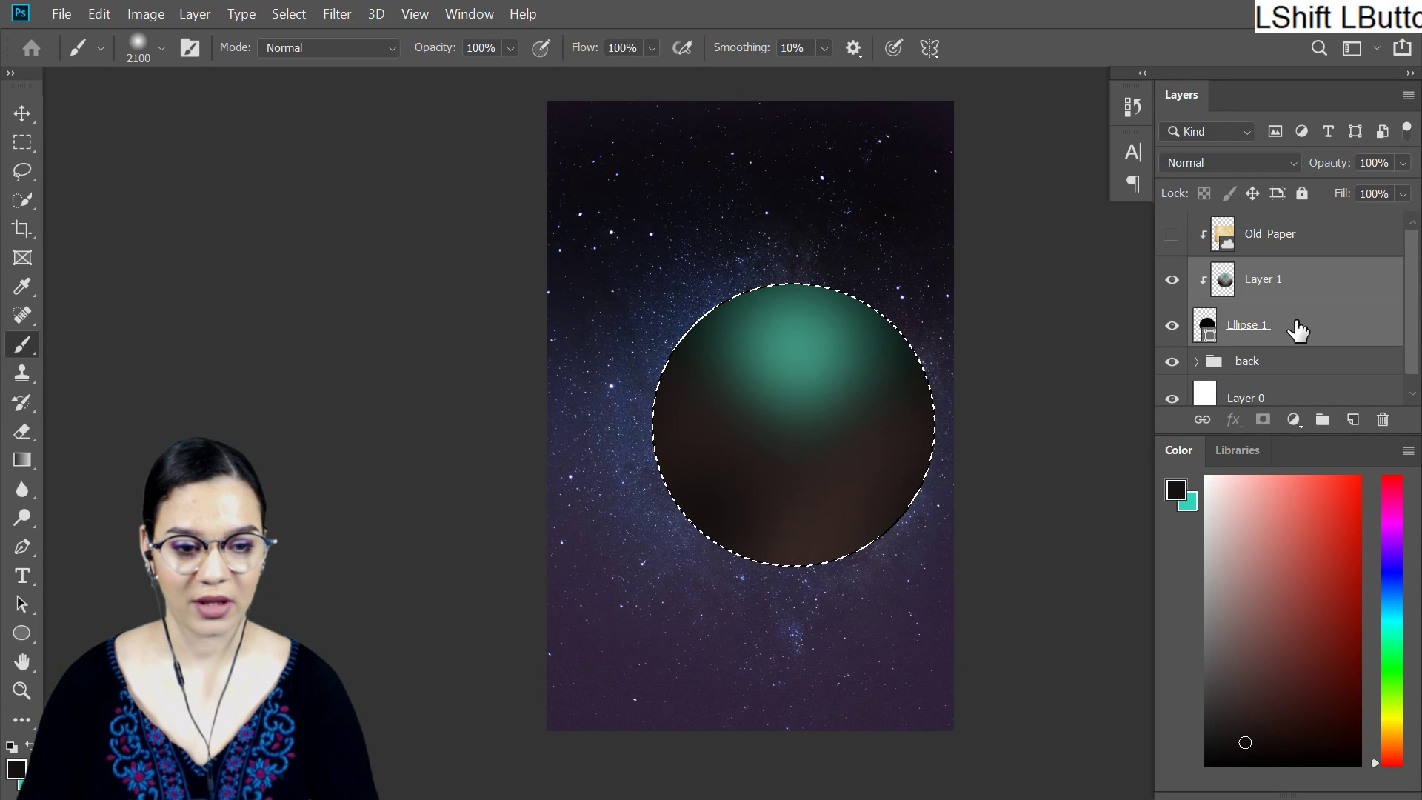
key("ctrl+g")
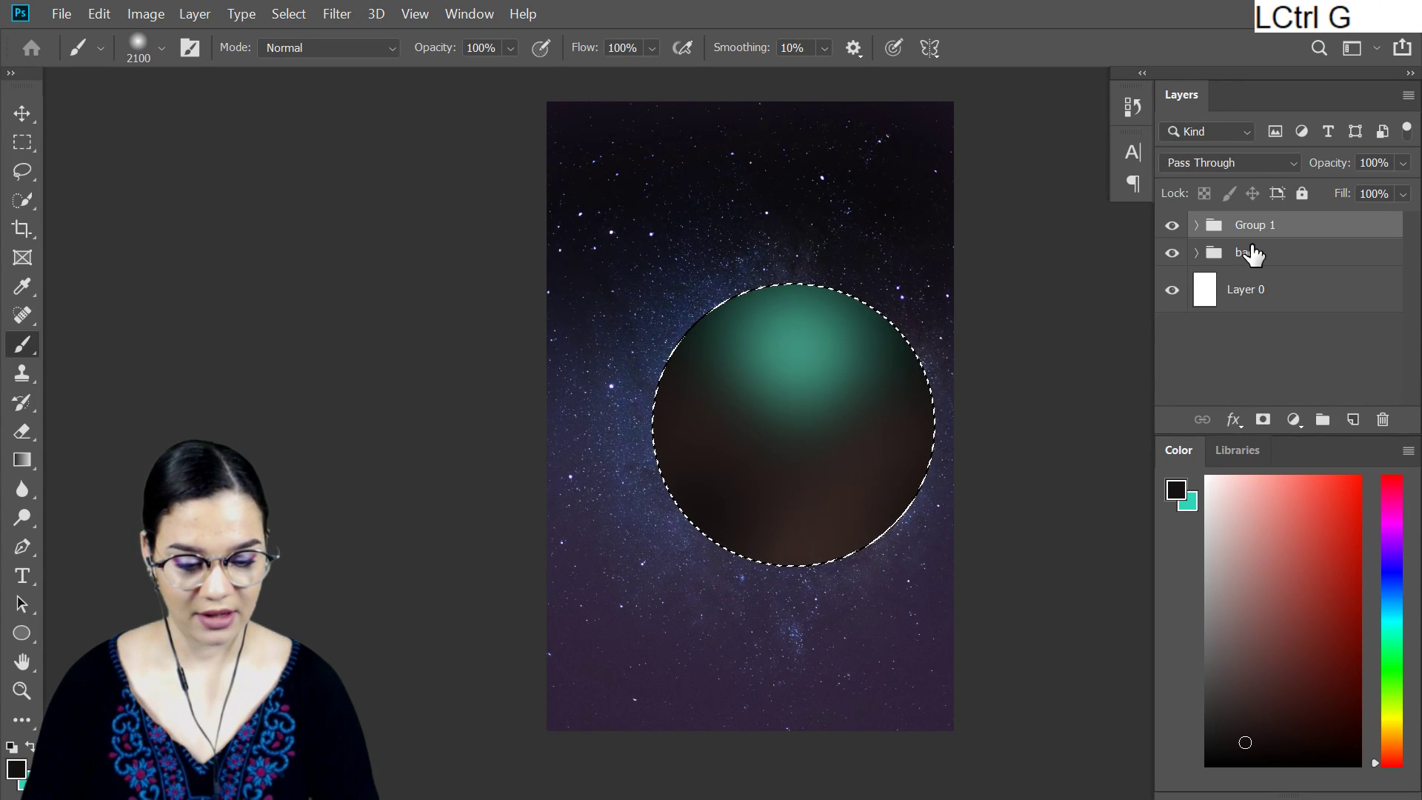
left_click(1197, 225)
left_click_drag(1327, 280, 1317, 213)
right_click(1289, 235)
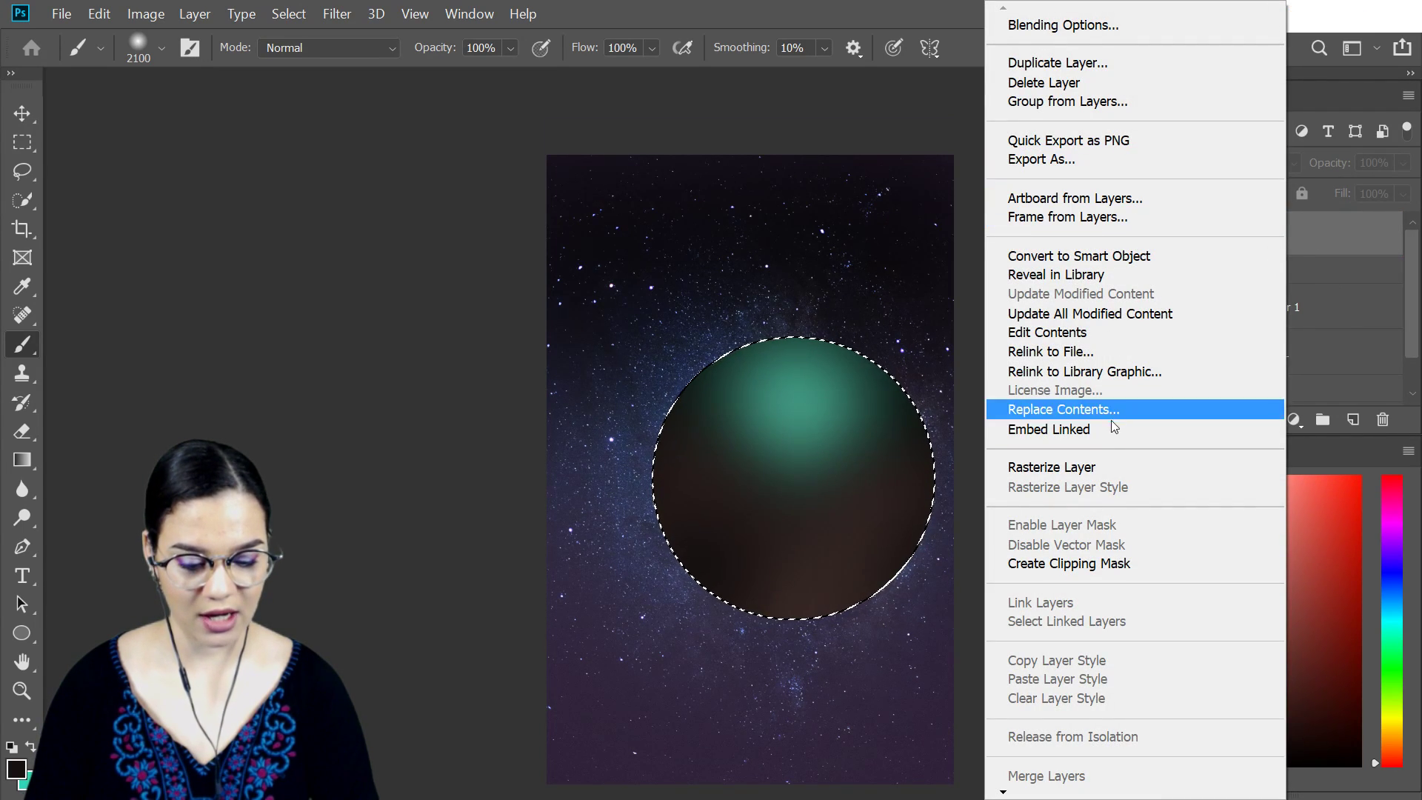
left_click(1108, 564)
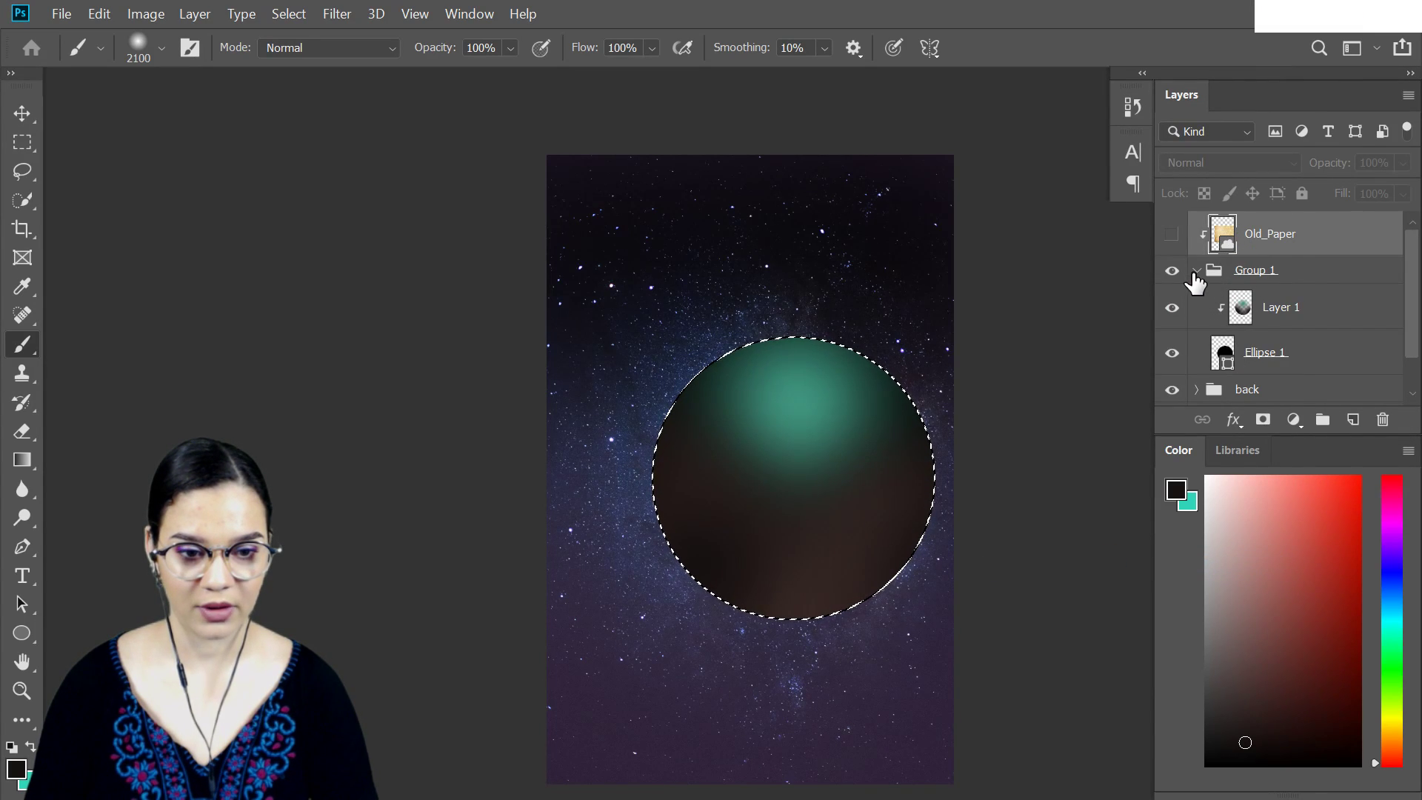
Show the Old_Paper layer and set its blend mode to Overlay
left_click(1171, 235)
left_click(1252, 164)
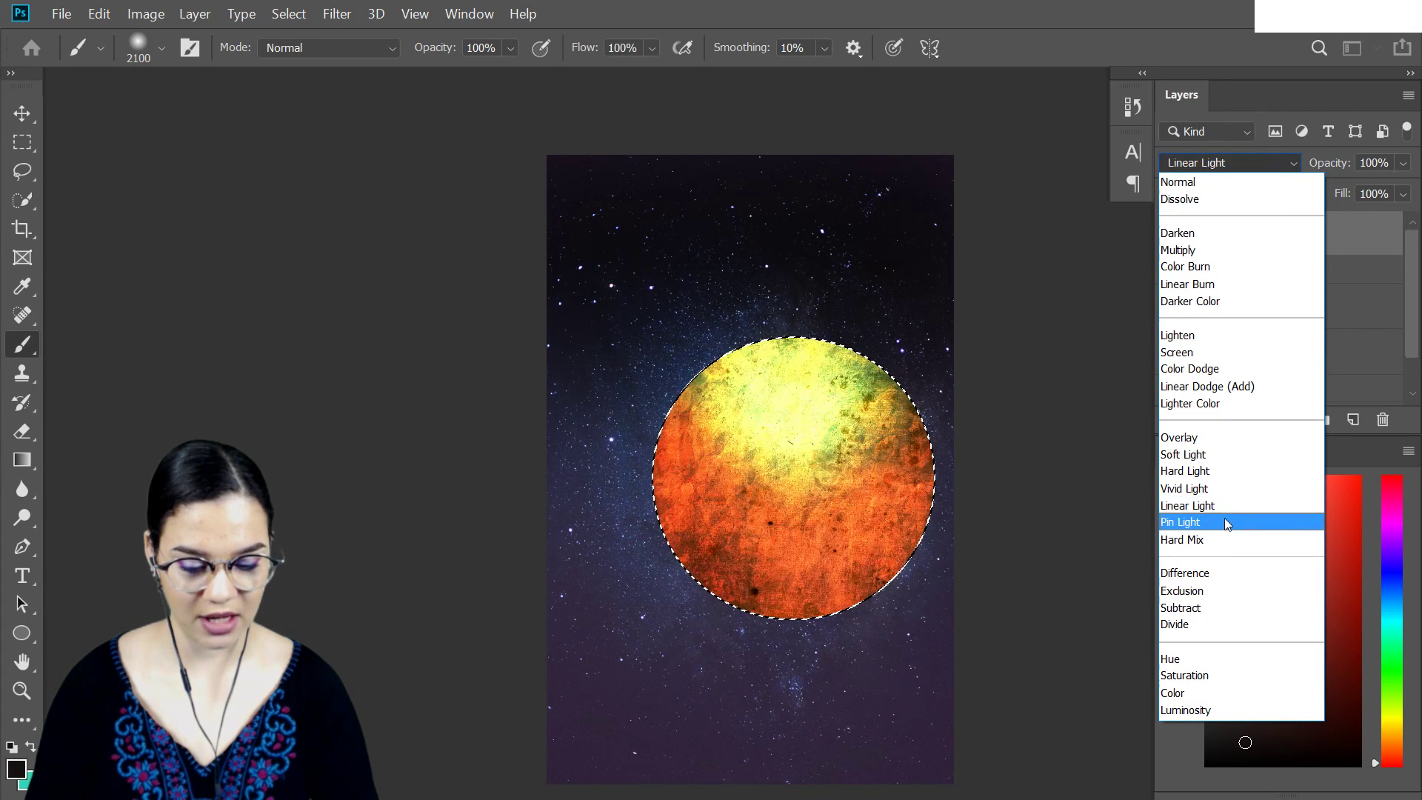
left_click(1218, 445)
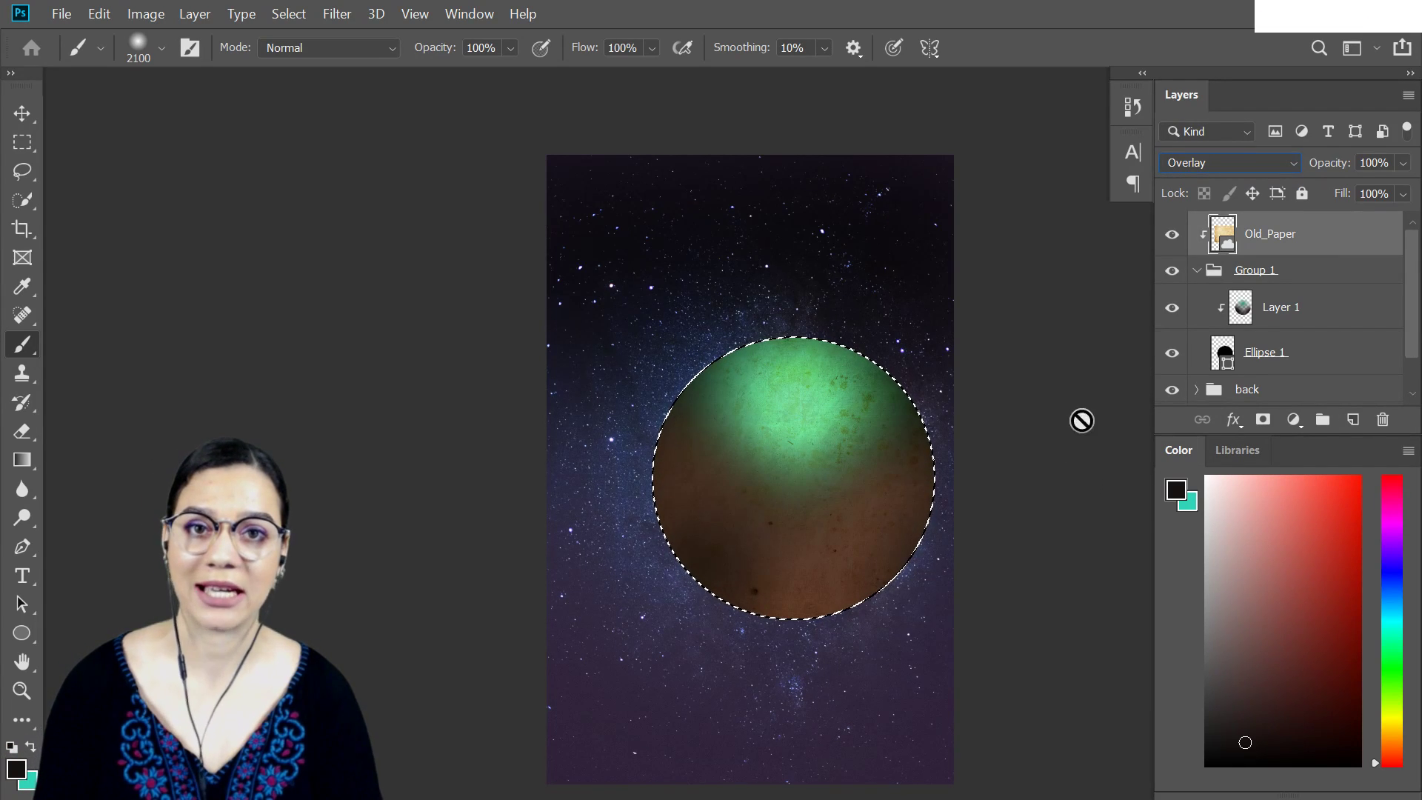
Try to delete the Old_Paper layer and Group 1 while the circle selection is active
left_click(1340, 243)
left_click(1337, 252)
left_click(1293, 280, "shift")
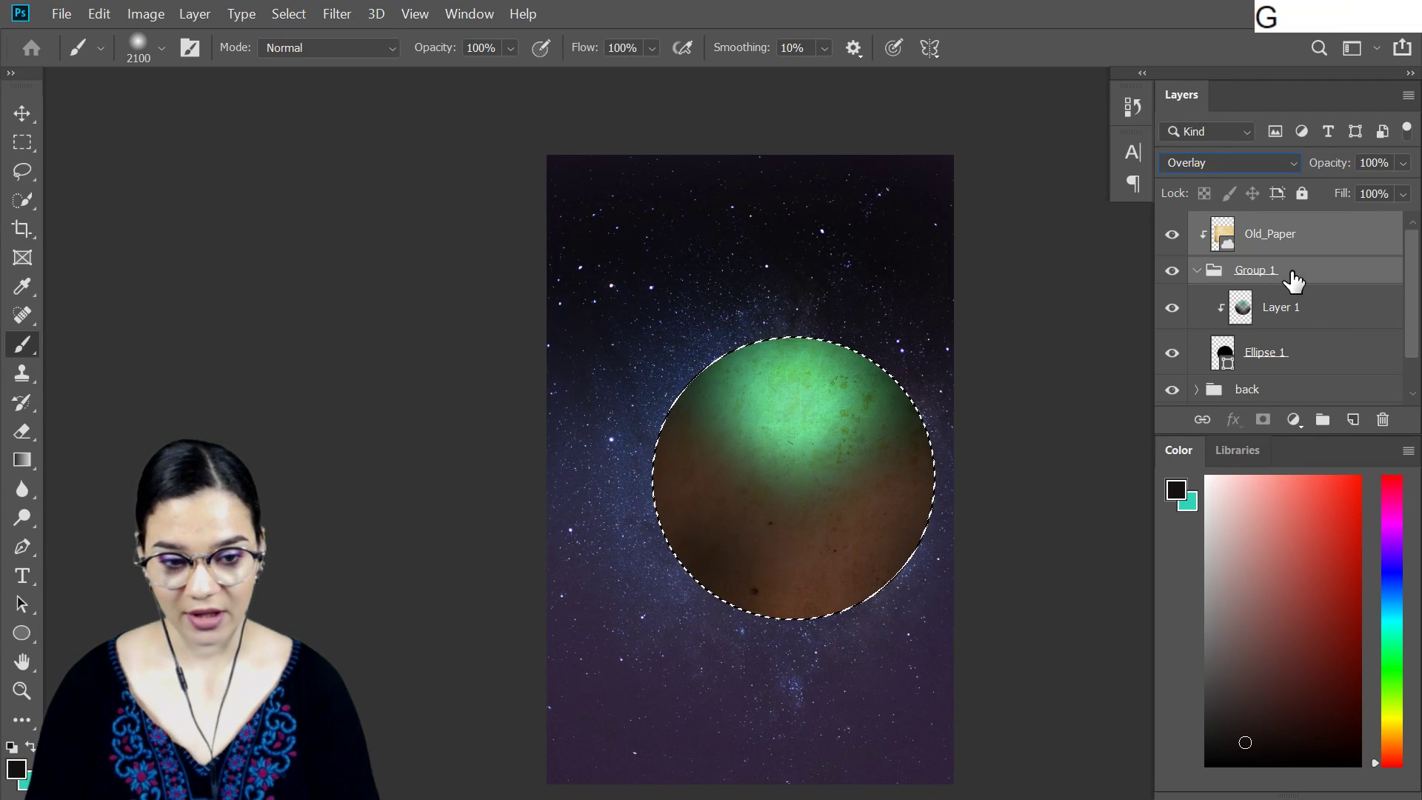
left_click(1334, 246)
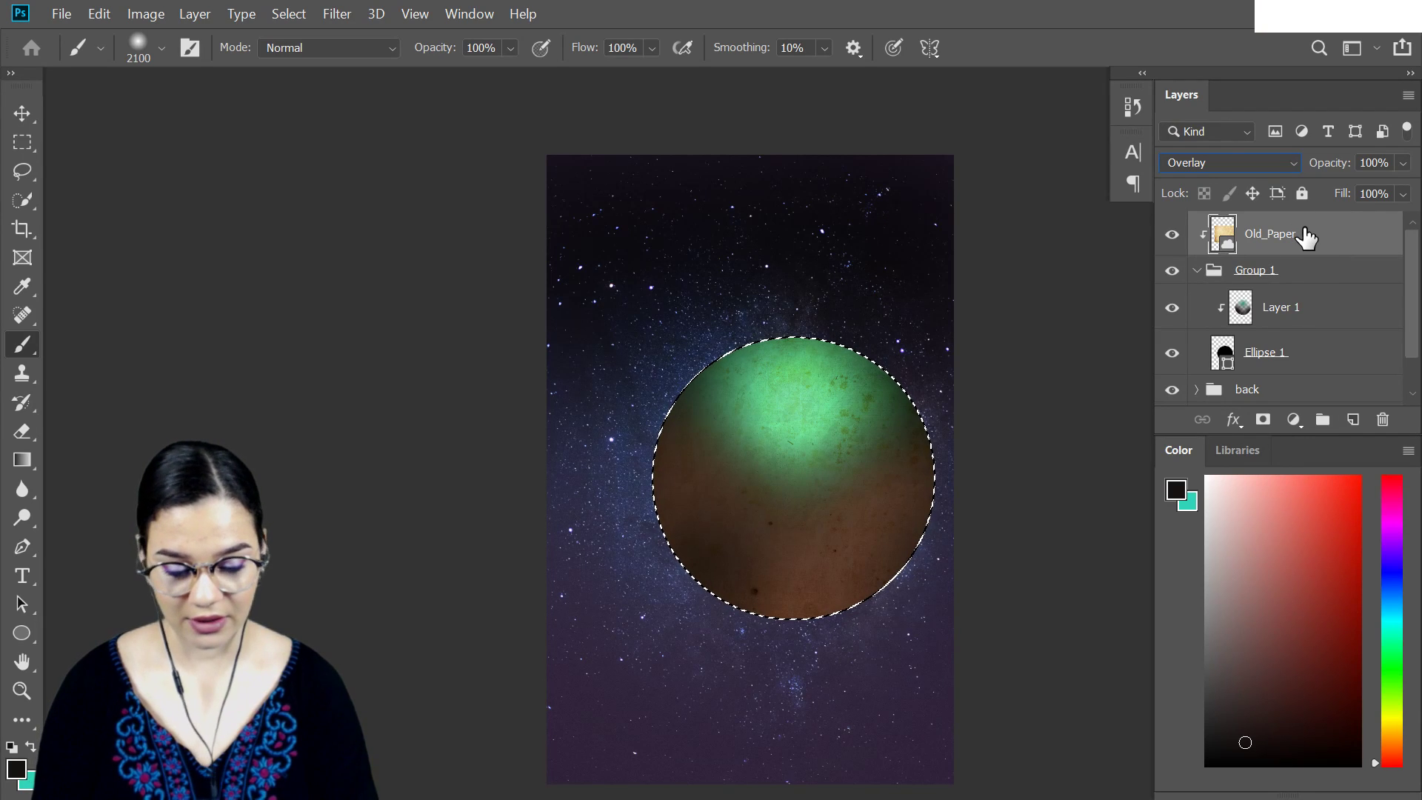
key("Delete")
key("Escape")
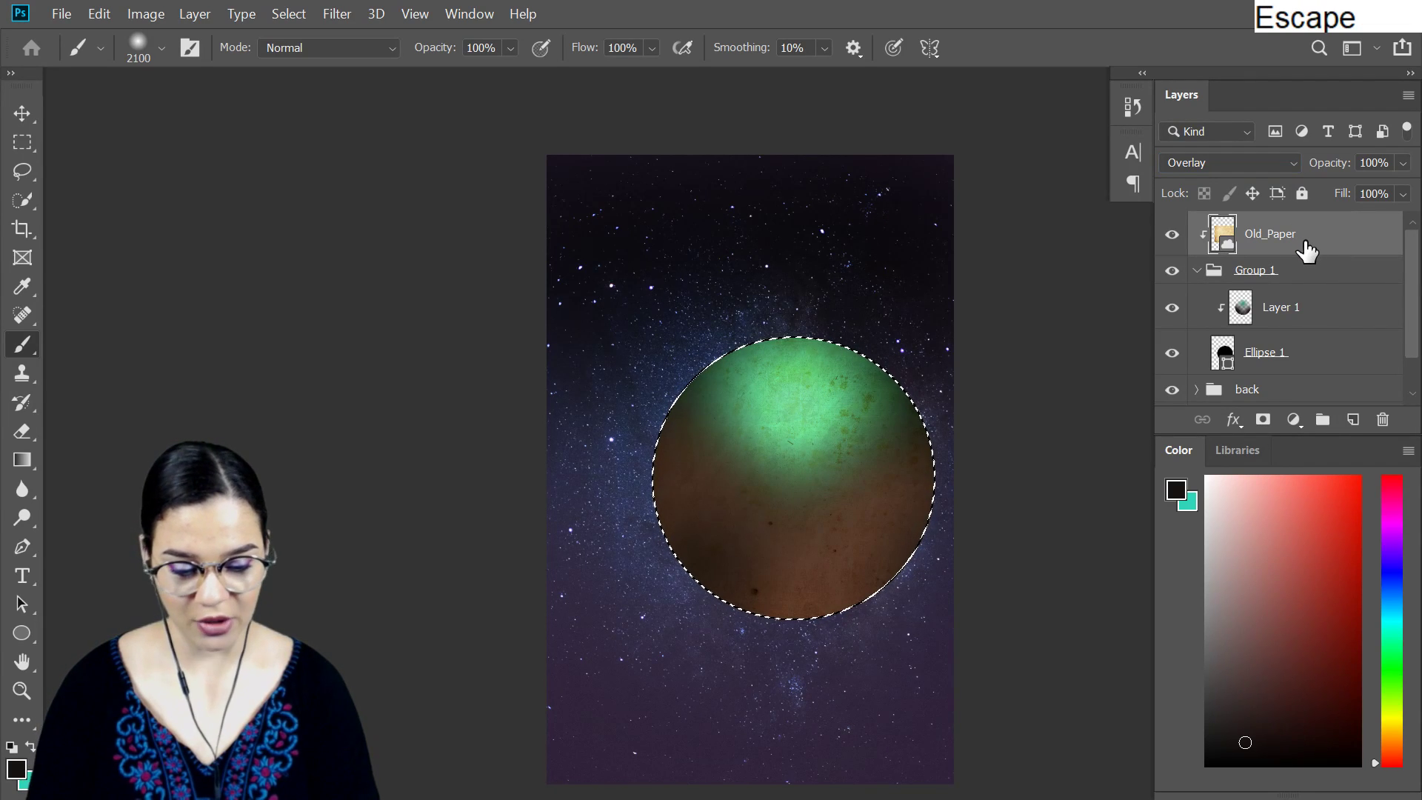
key("Delete")
left_click(791, 344)
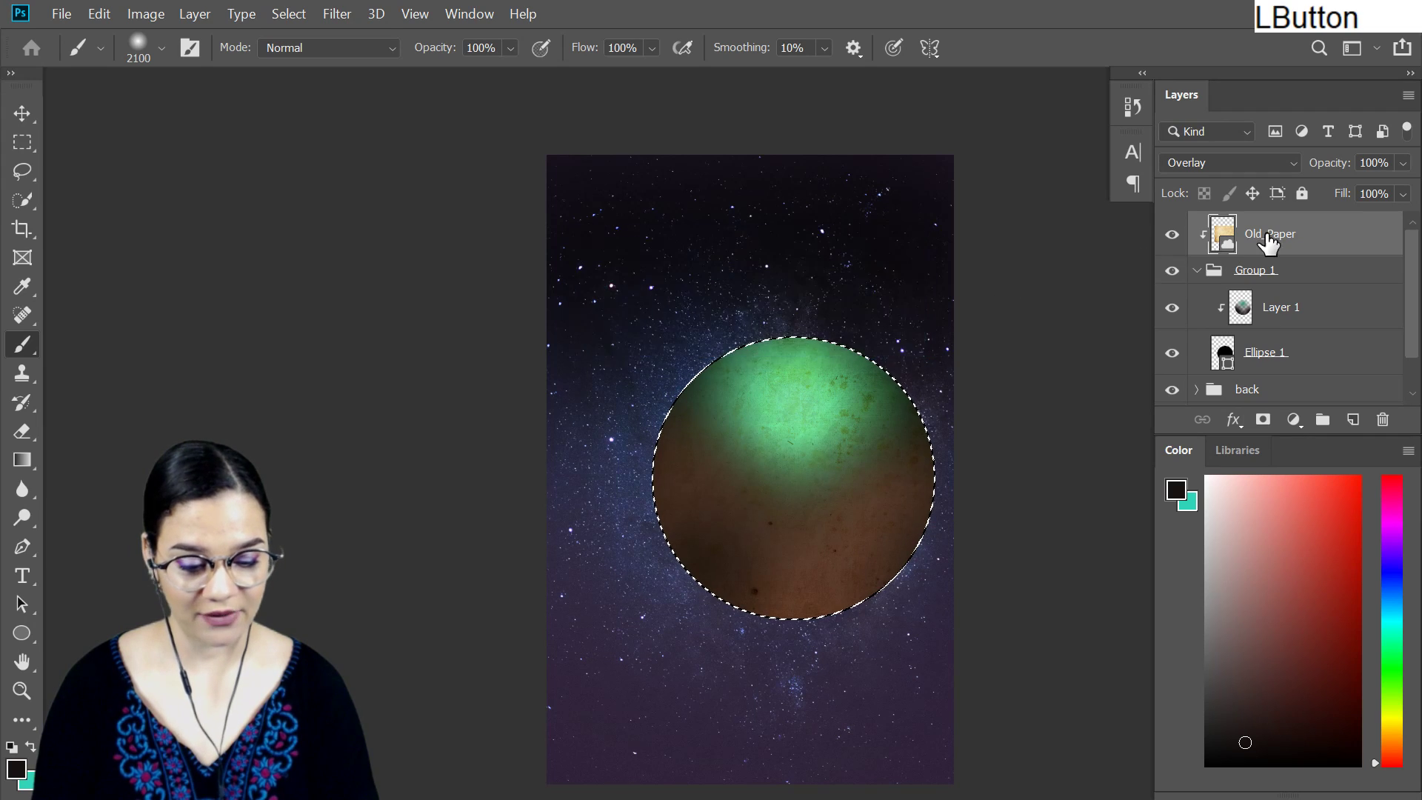
left_click(1297, 281)
key("Delete")
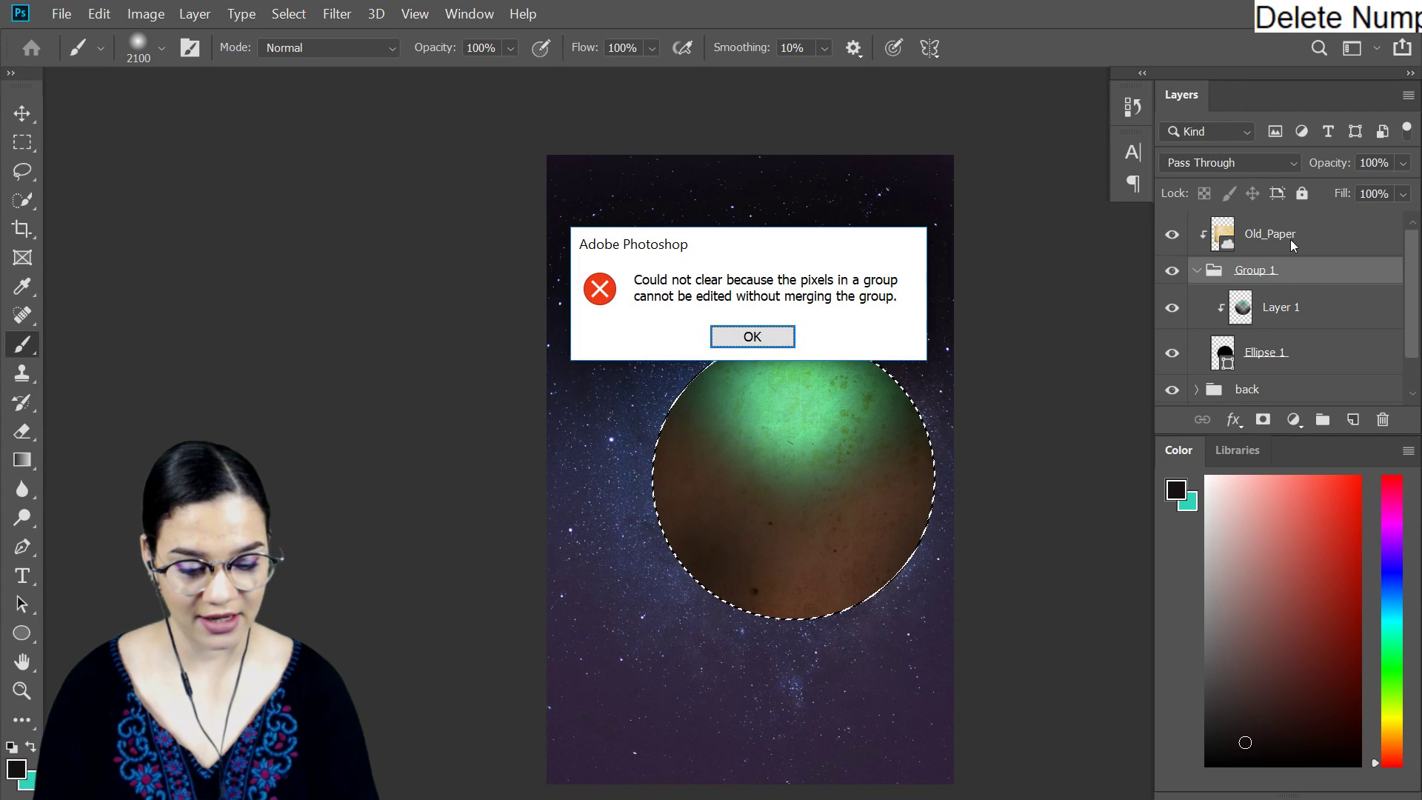
left_click(997, 300)
left_click(752, 336)
Group the Old_Paper layer together with Group 1
left_click(1278, 248)
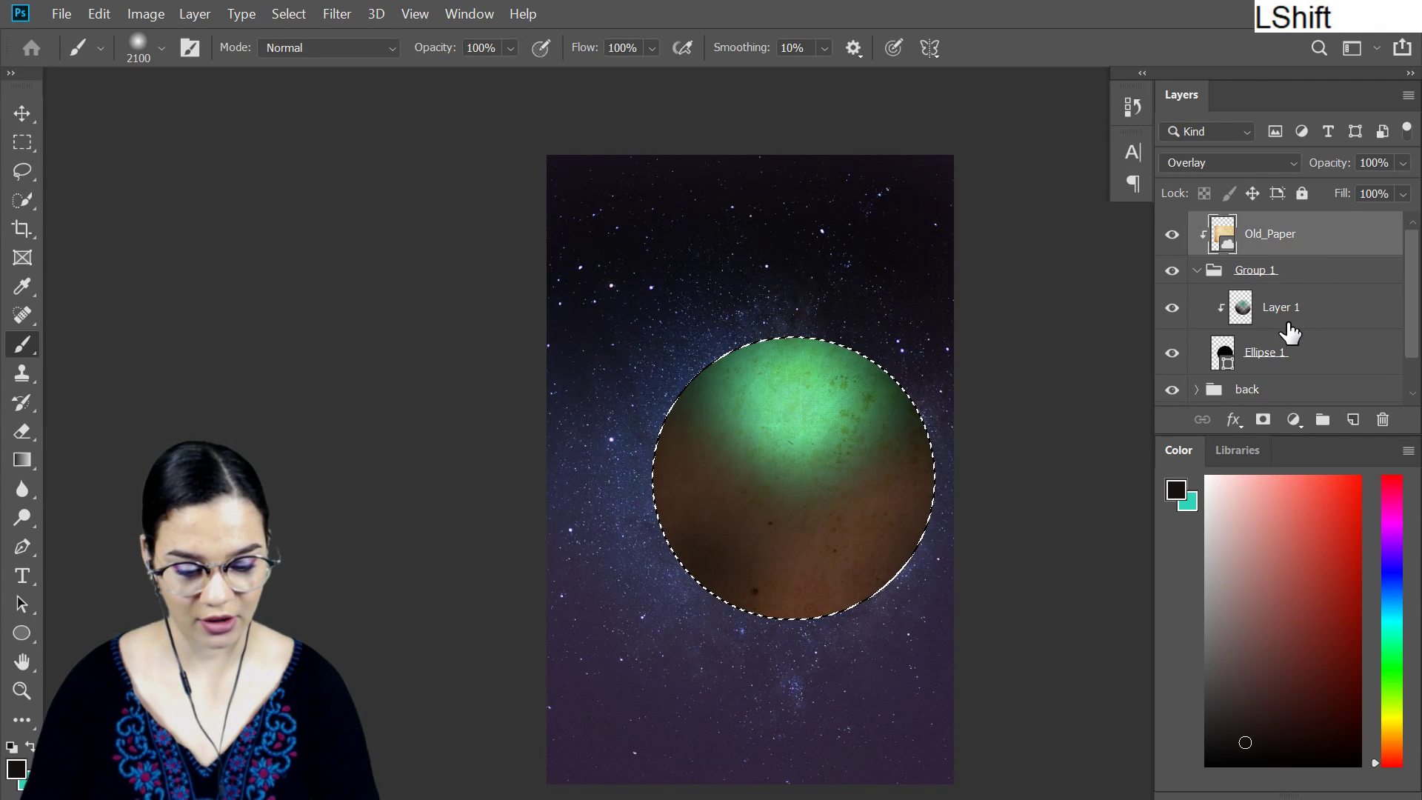
left_click(1298, 282, "shift")
key("ctrl+g")
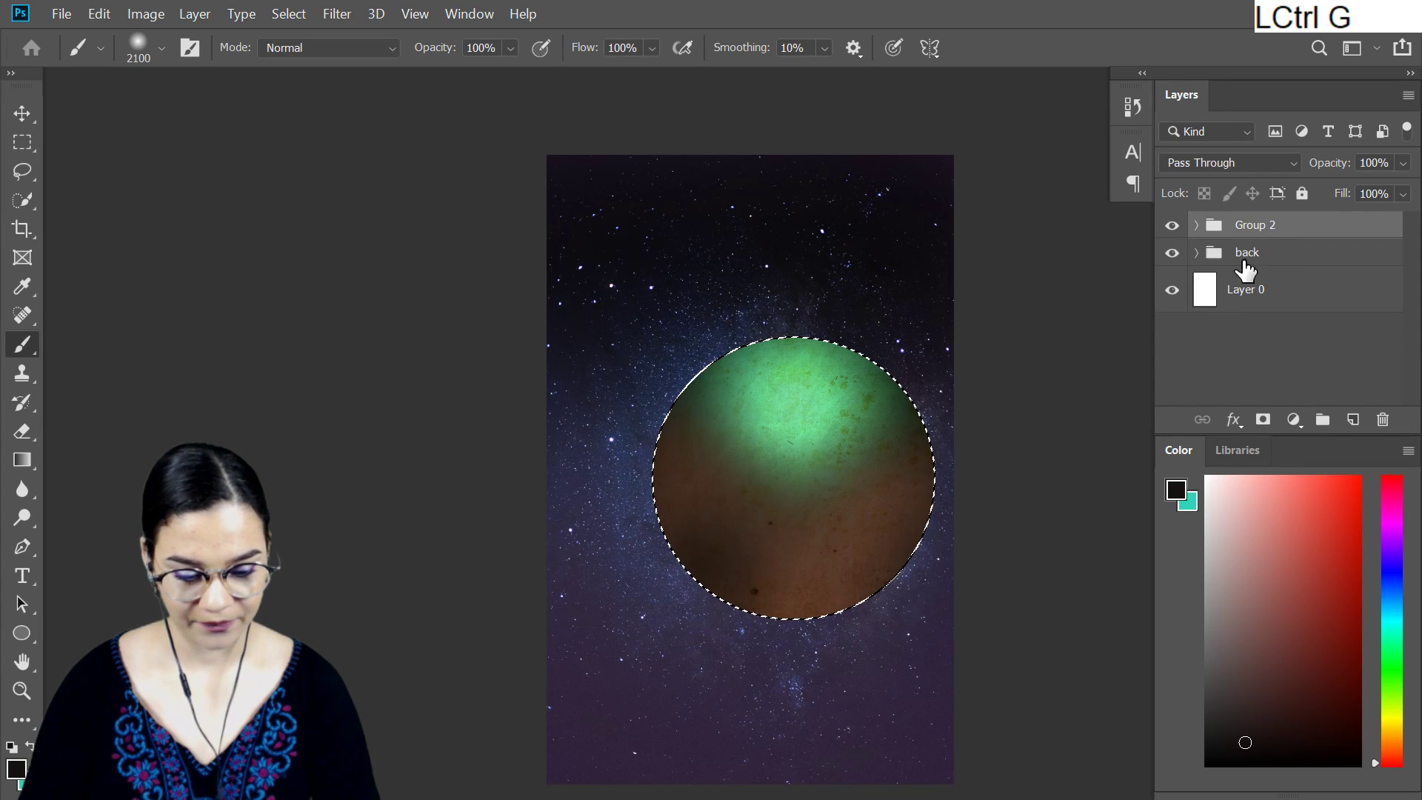
Try to delete Group 2, then the nested Group 1 inside it
key("Delete")
left_click(787, 341)
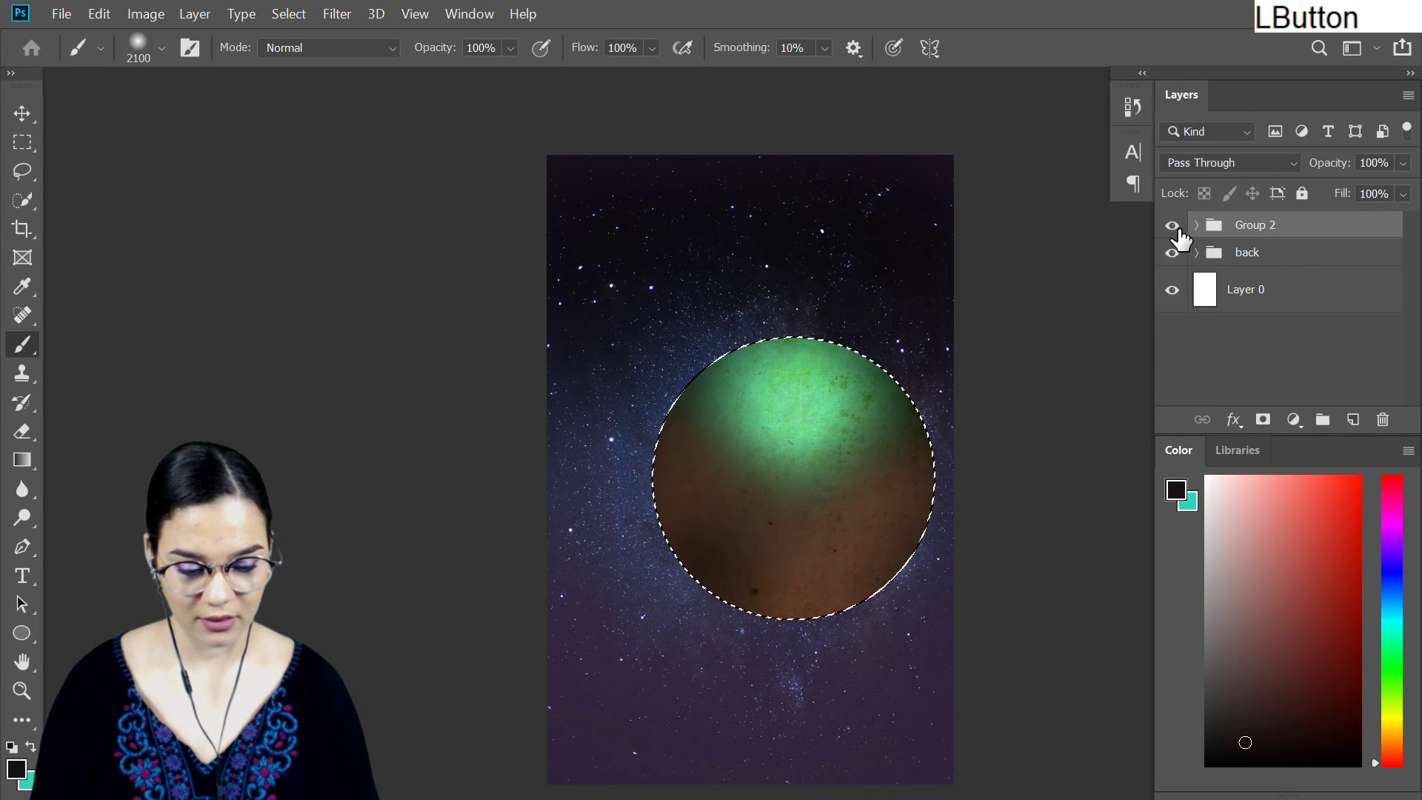
left_click(1196, 225)
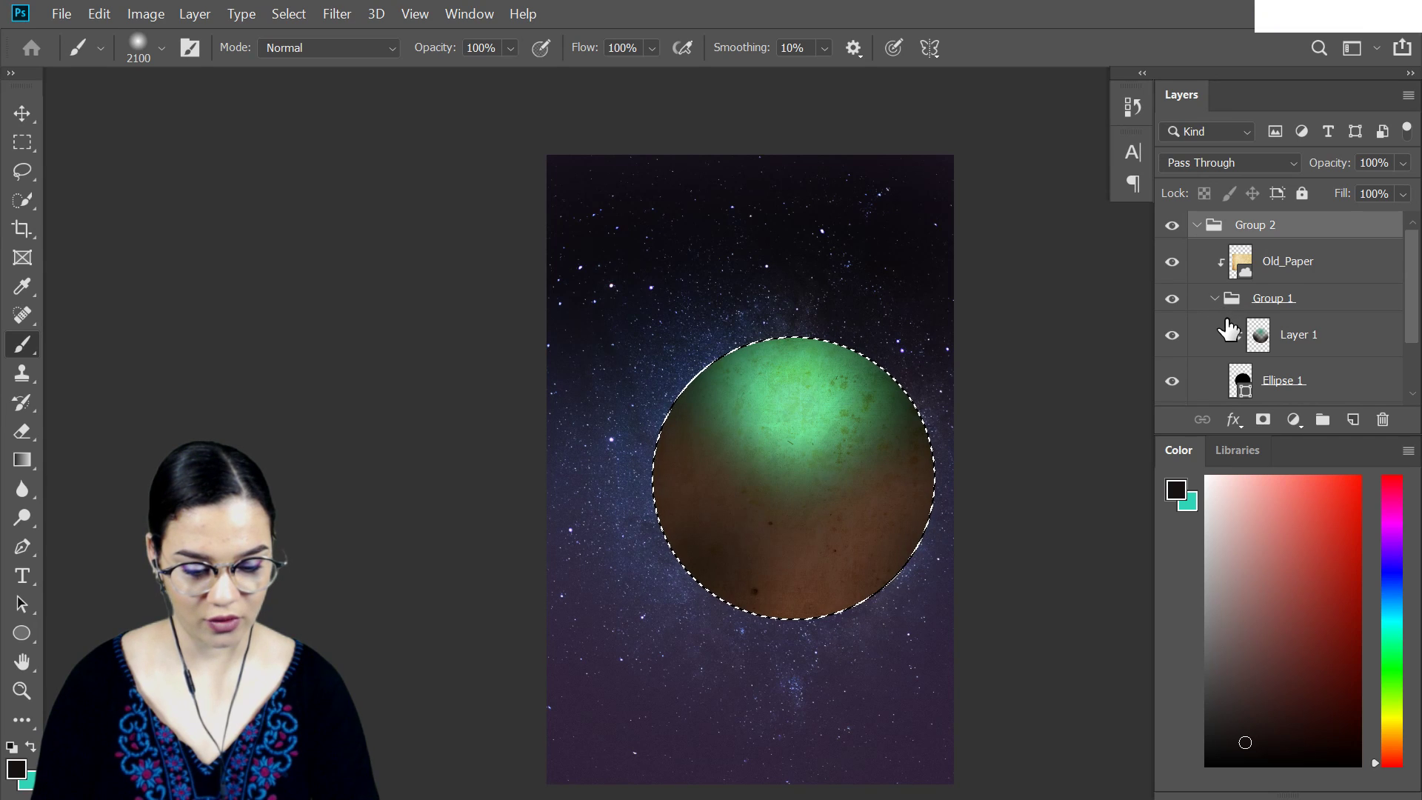
scroll(1228, 335, "down", 1)
left_click(1214, 242)
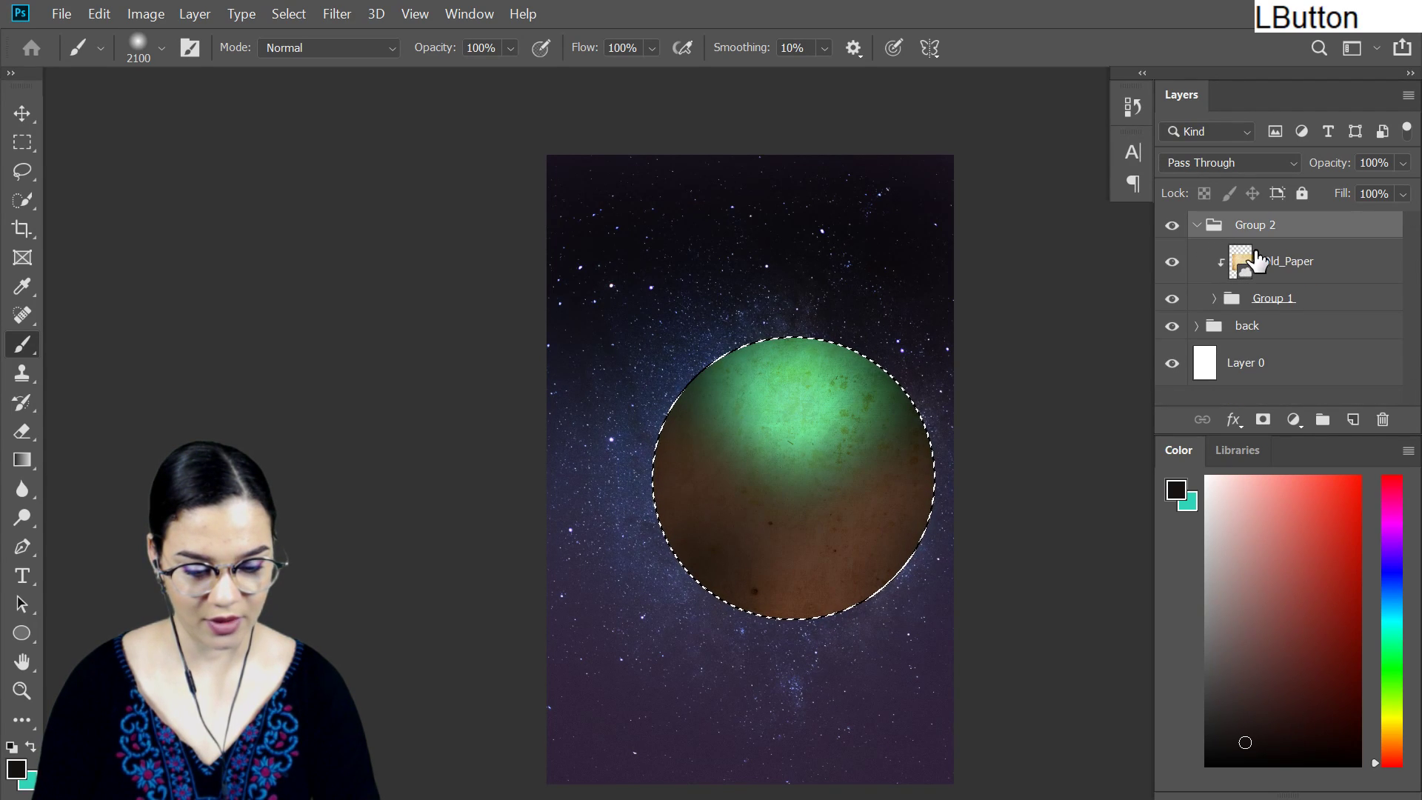
left_click(1284, 264)
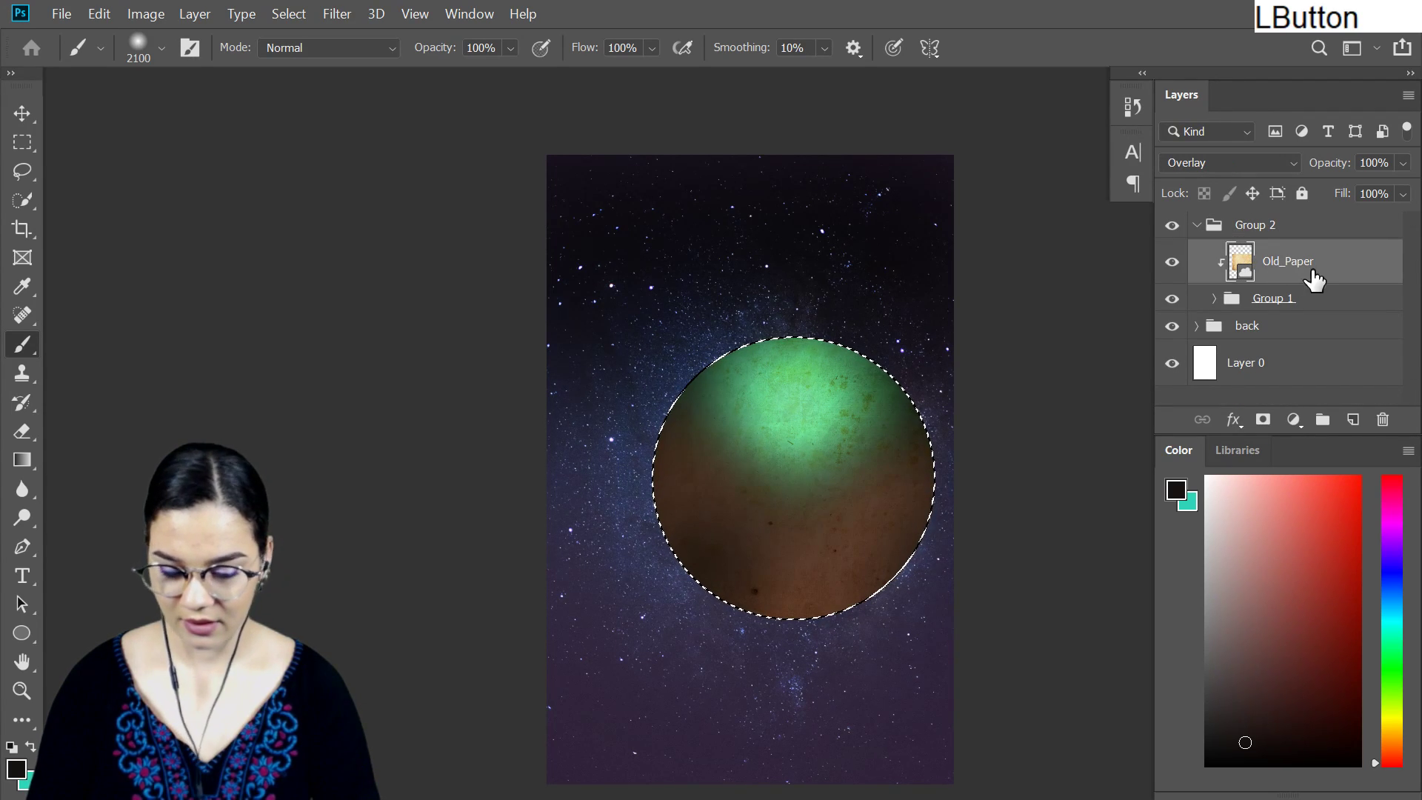
left_click(1289, 302)
key("Delete")
left_click(749, 333)
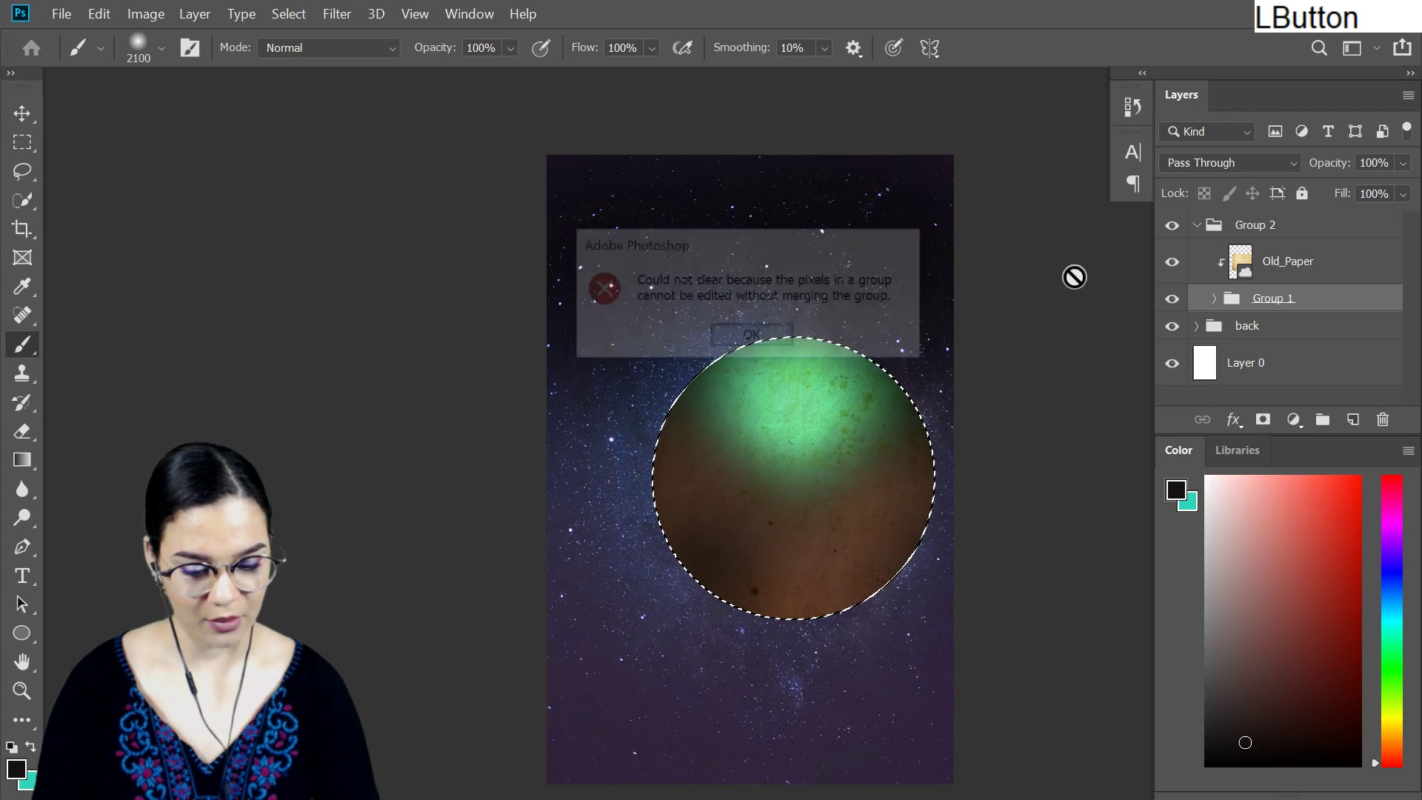
Collapse and hide Group 2, then clear the circular selection
left_click(1198, 225)
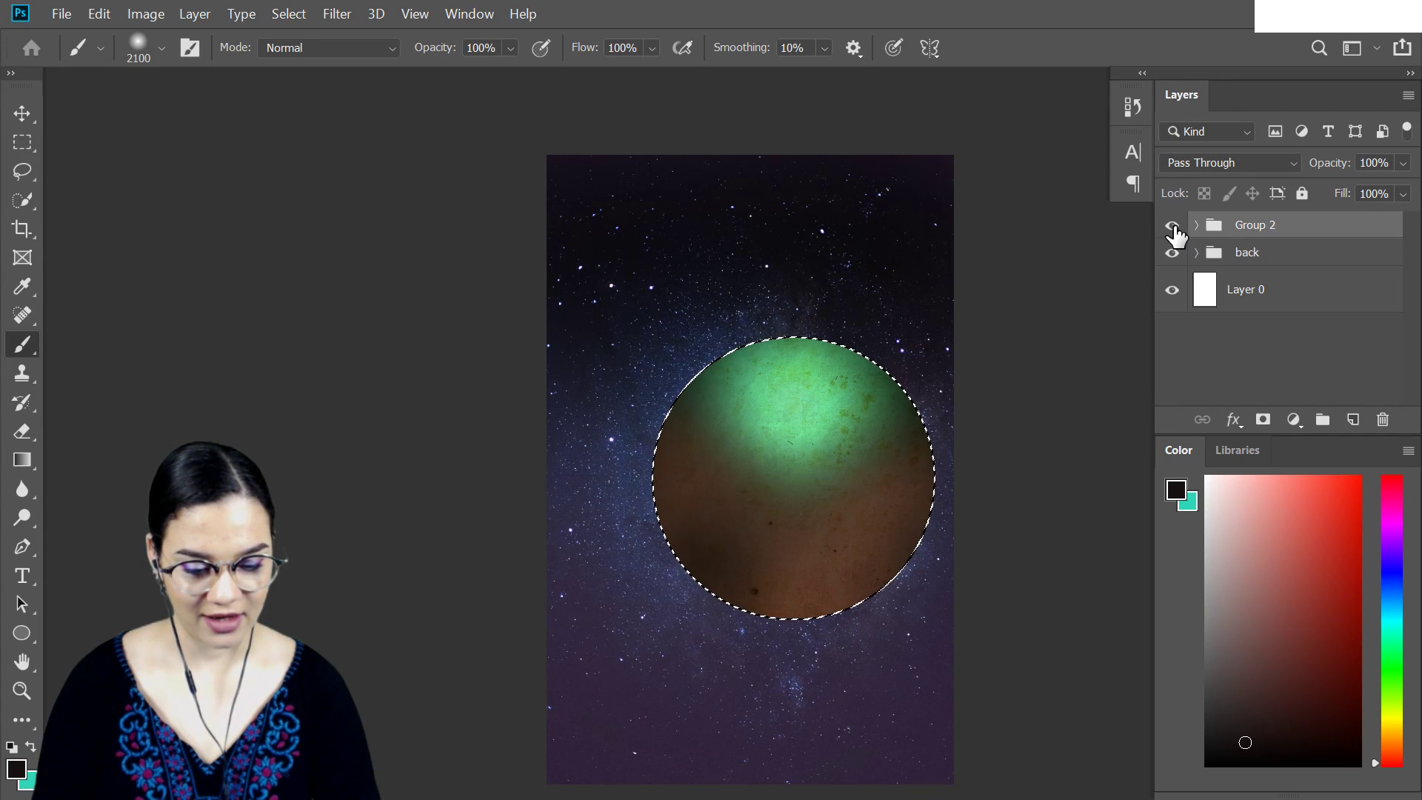
left_click(1172, 225)
key("ctrl+equal")
left_click_drag(978, 387, 820, 436)
left_click(1214, 225, "ctrl")
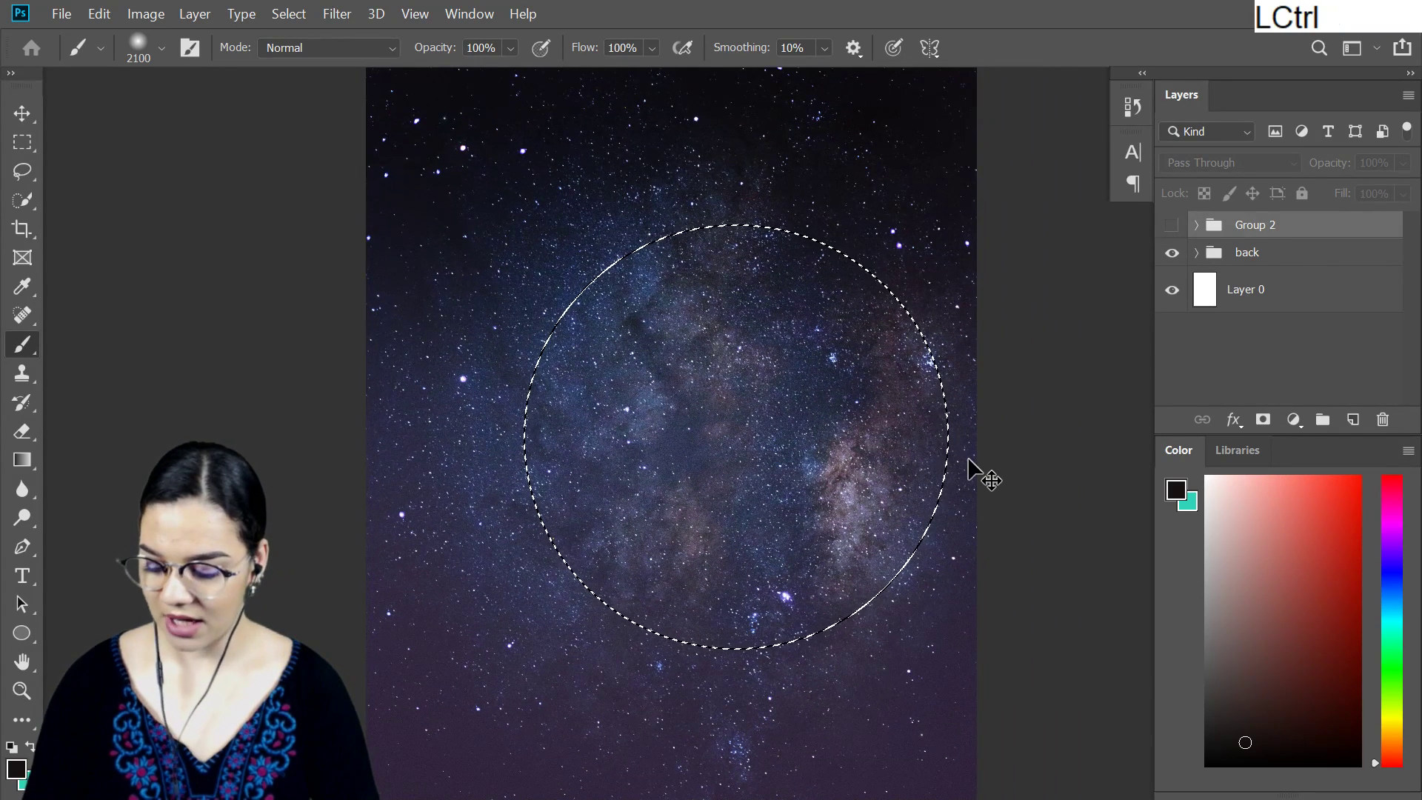
key("ctrl+d")
key("ctrl+minus")
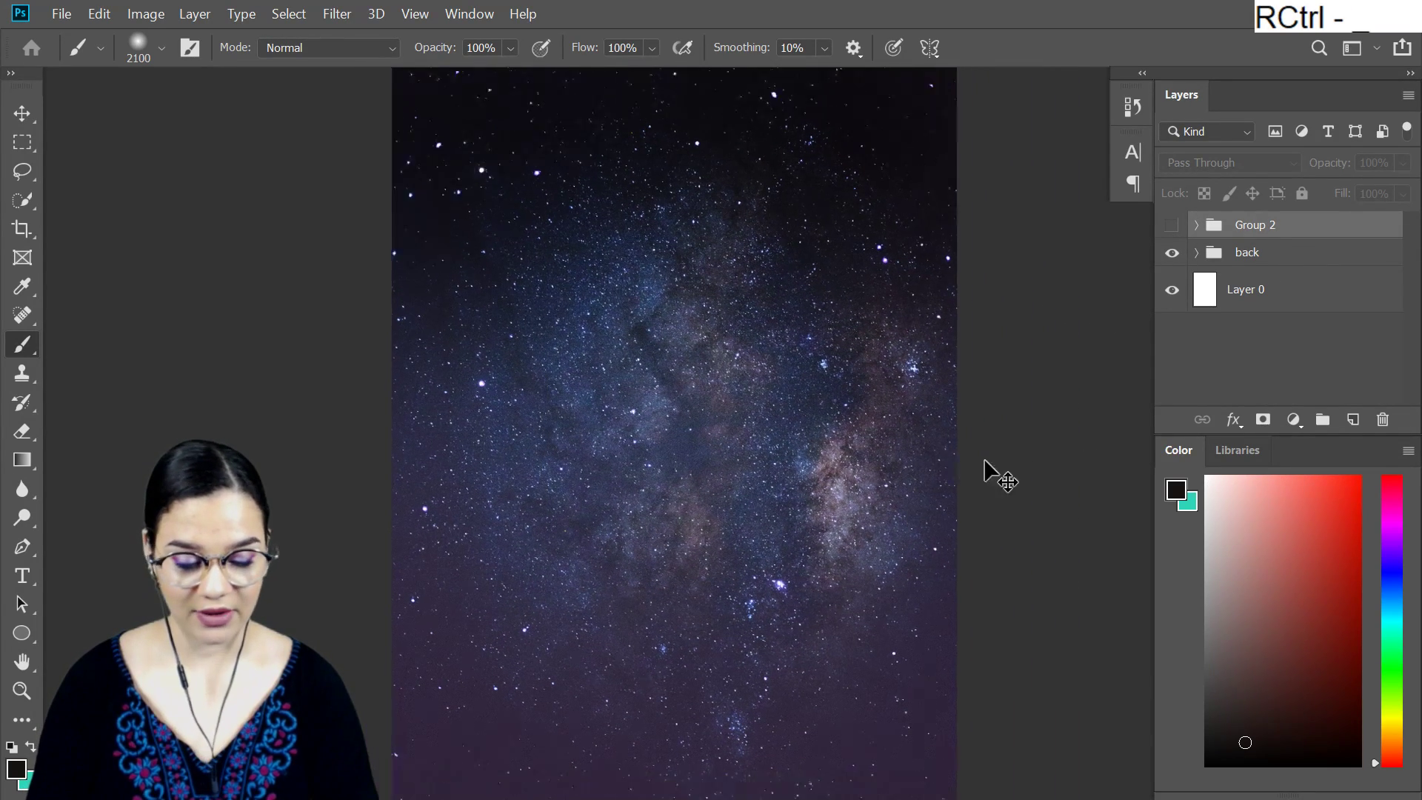
Place the planet library image at 100% scale and move it to about Y 4962, with its upper half rising from the poster's bottom edge
left_click(1238, 451)
left_click_drag(1331, 609, 740, 571)
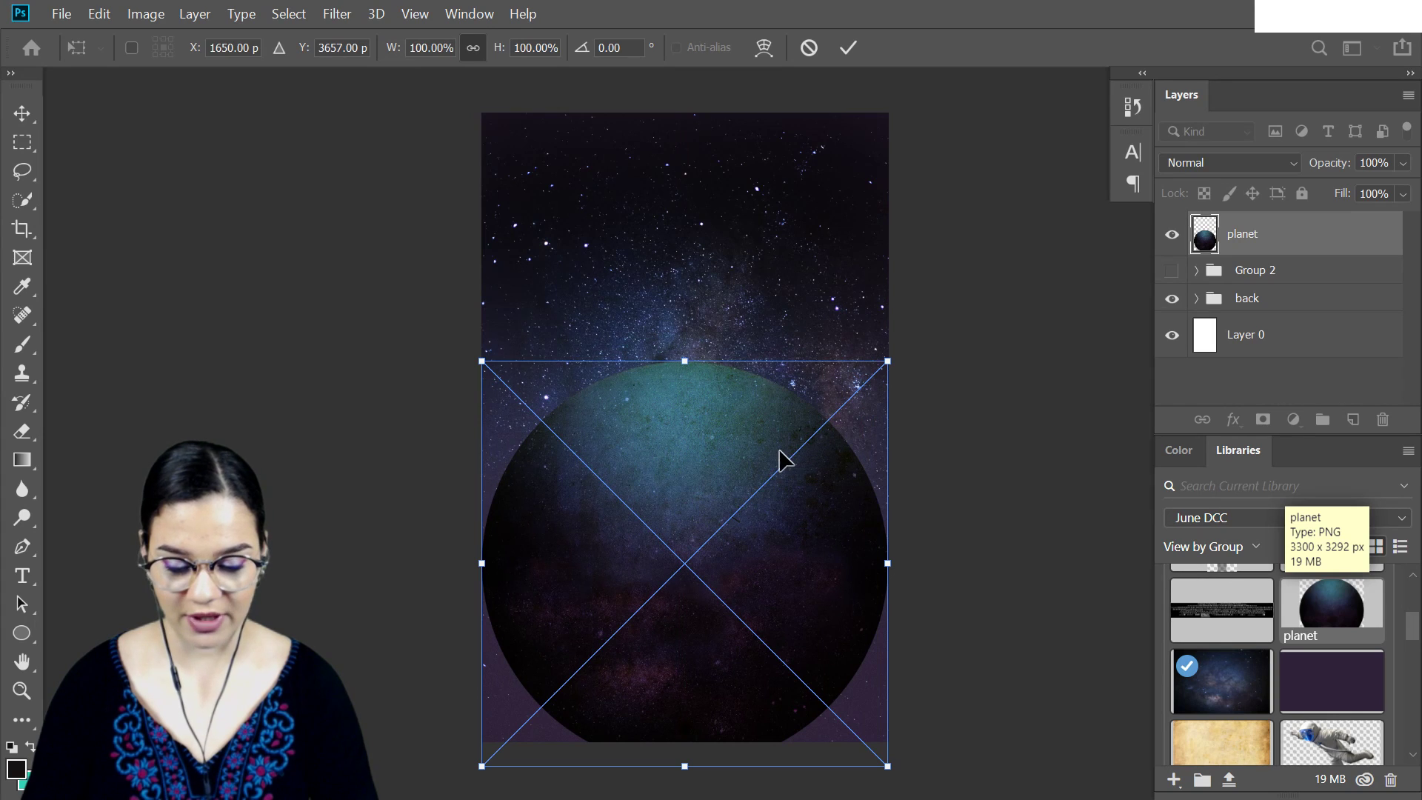
left_click_drag(760, 460, 791, 622)
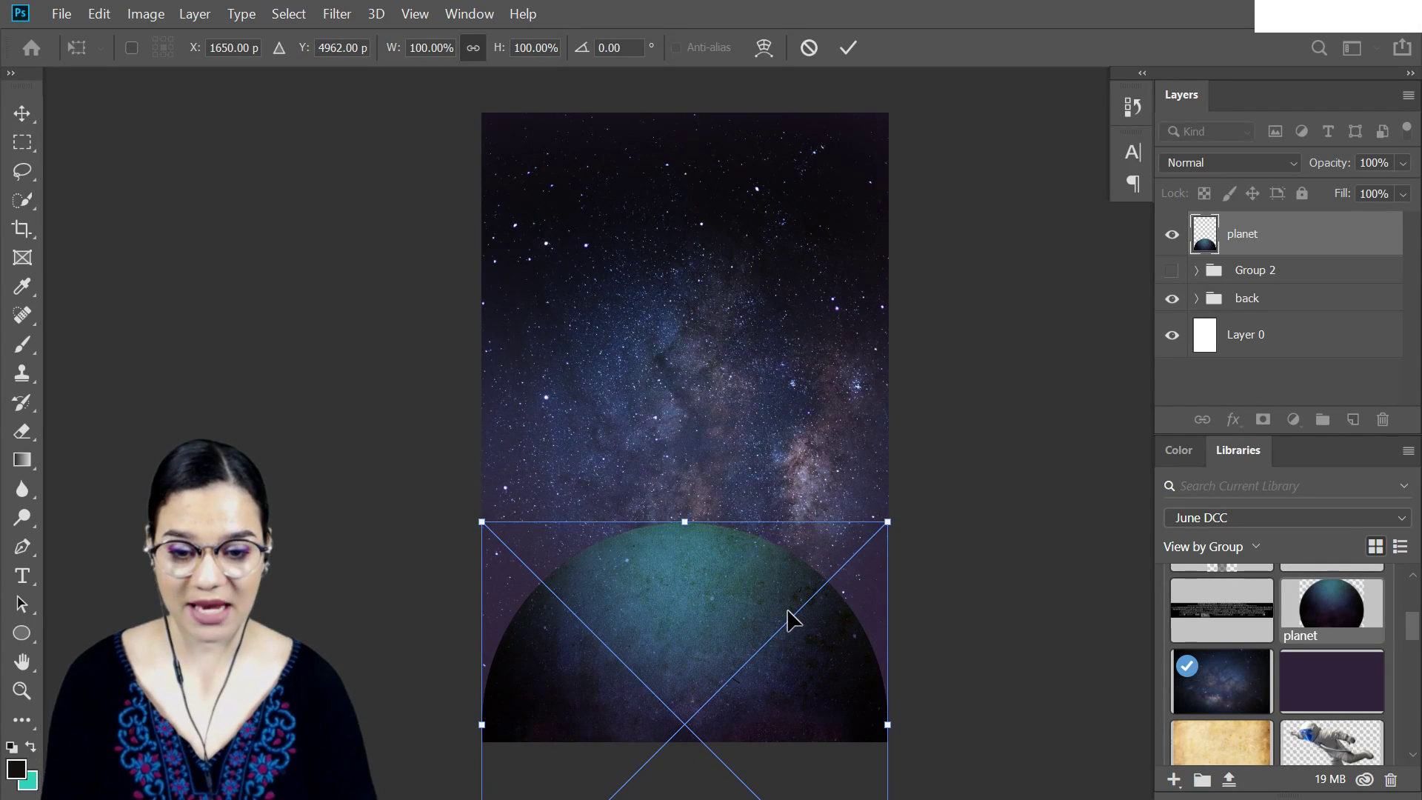
key("Return")
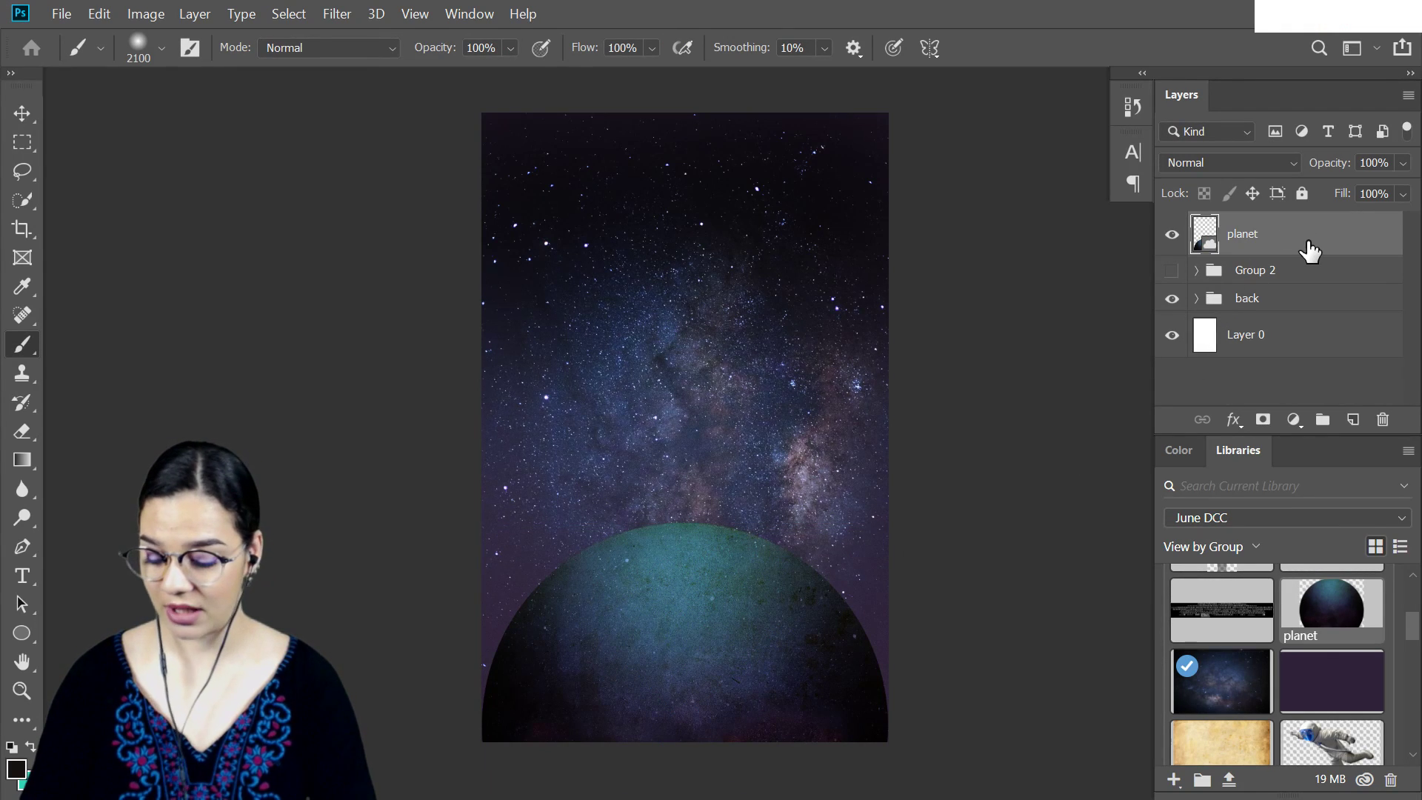
Duplicate the planet layer, move the copy beneath the original and rename it "planet rim"
key("ctrl+j")
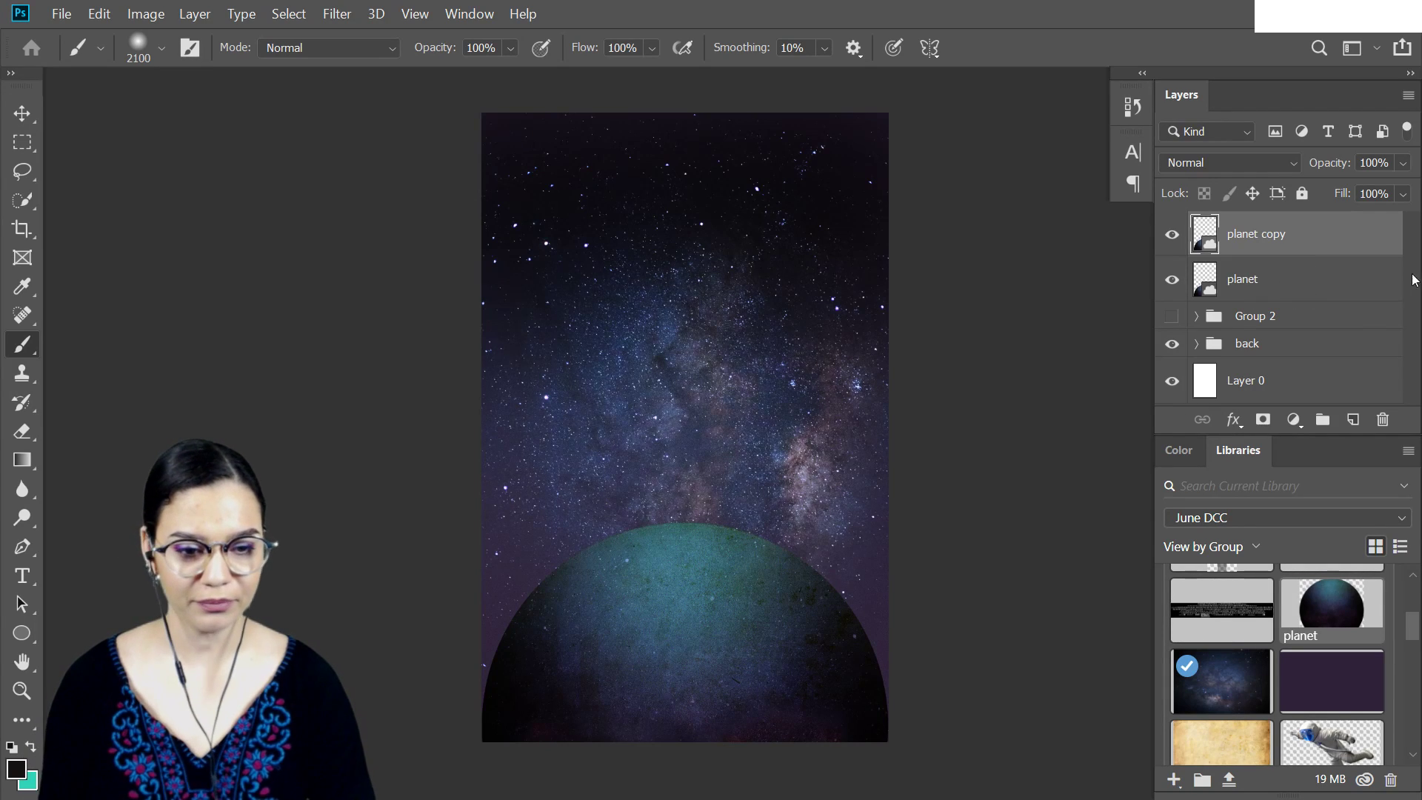
left_click_drag(1301, 240, 1292, 298)
double_click(1259, 281)
left_click(1267, 280)
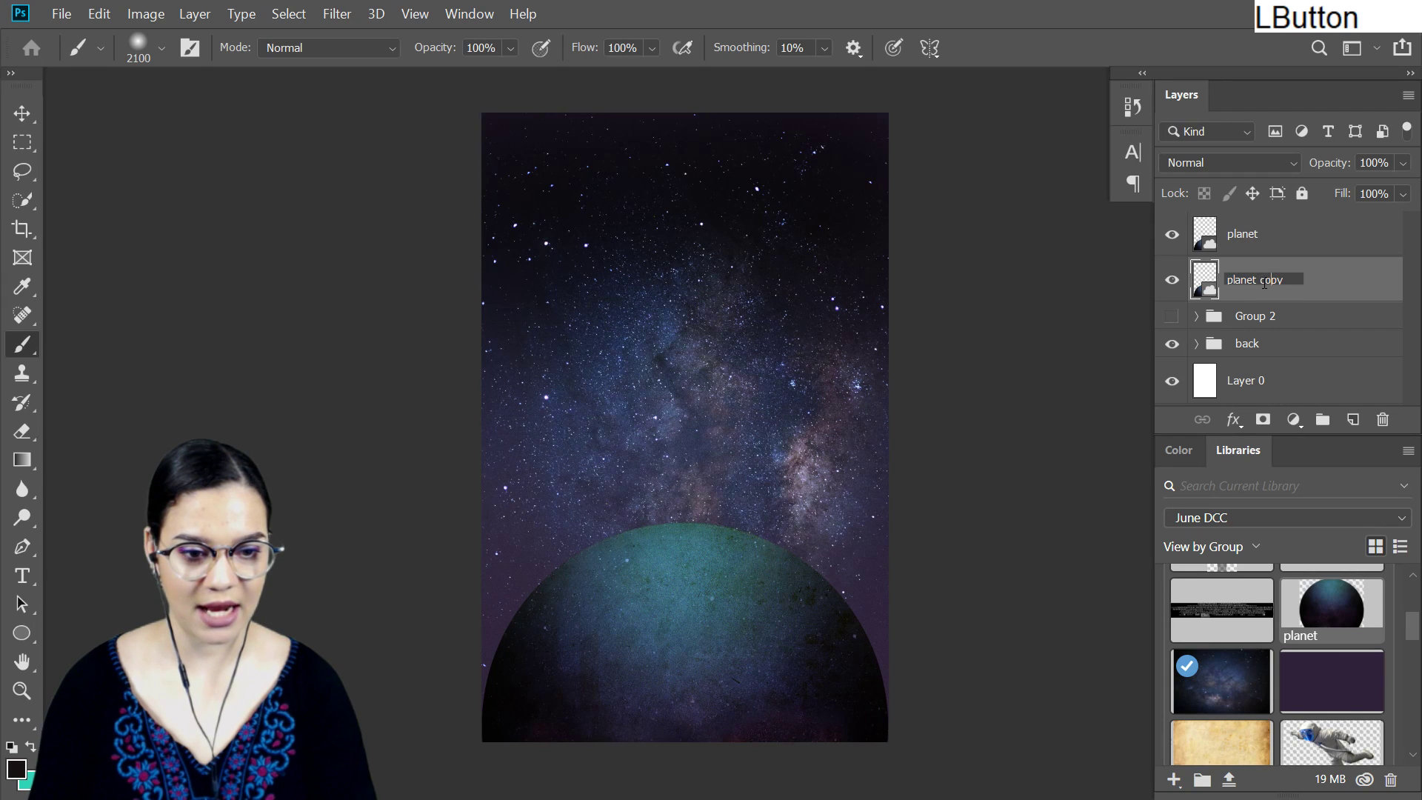
type("rim")
key("KP_Enter")
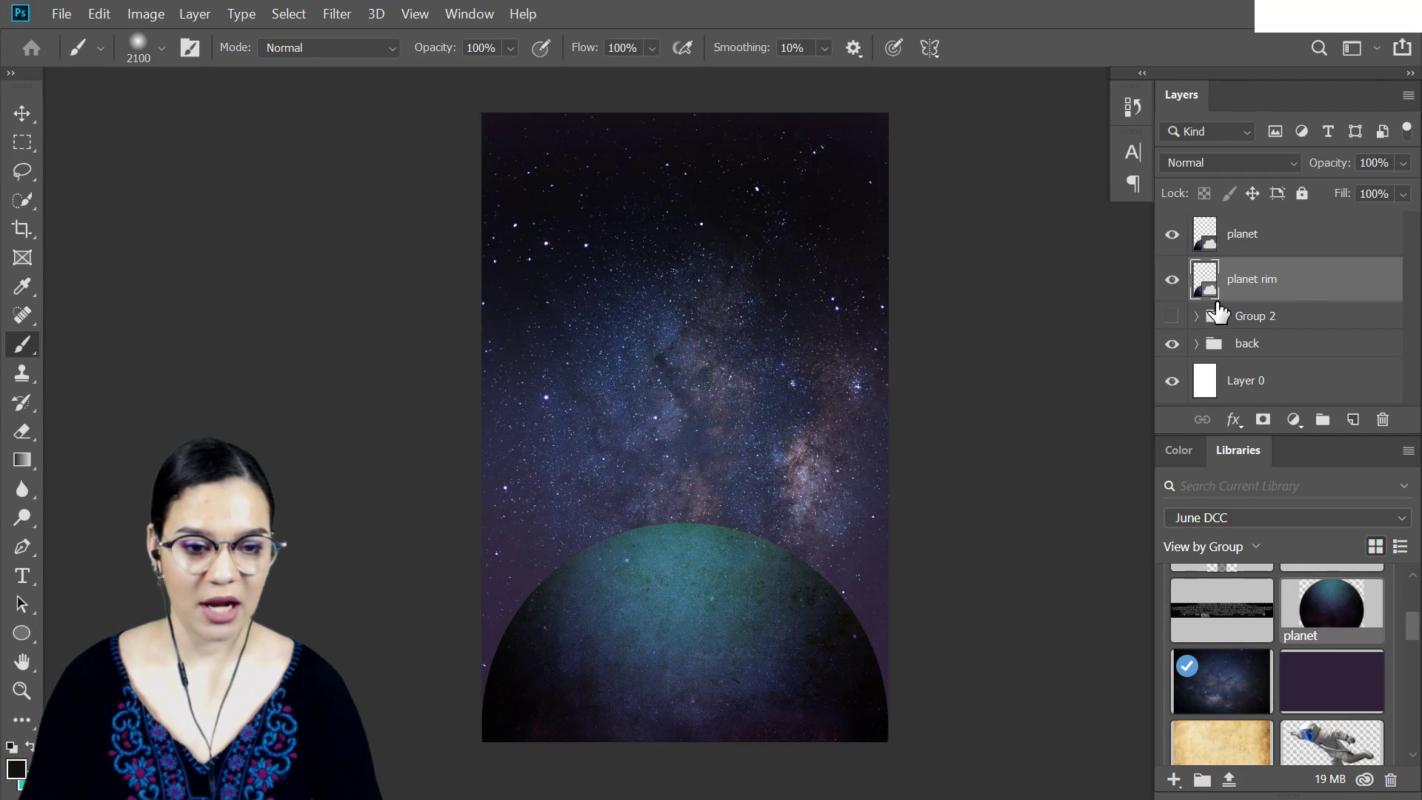
Hide the planet layer and turn the planet rim layer solid white with a Hue/Saturation lightness of +100
left_click(1171, 236)
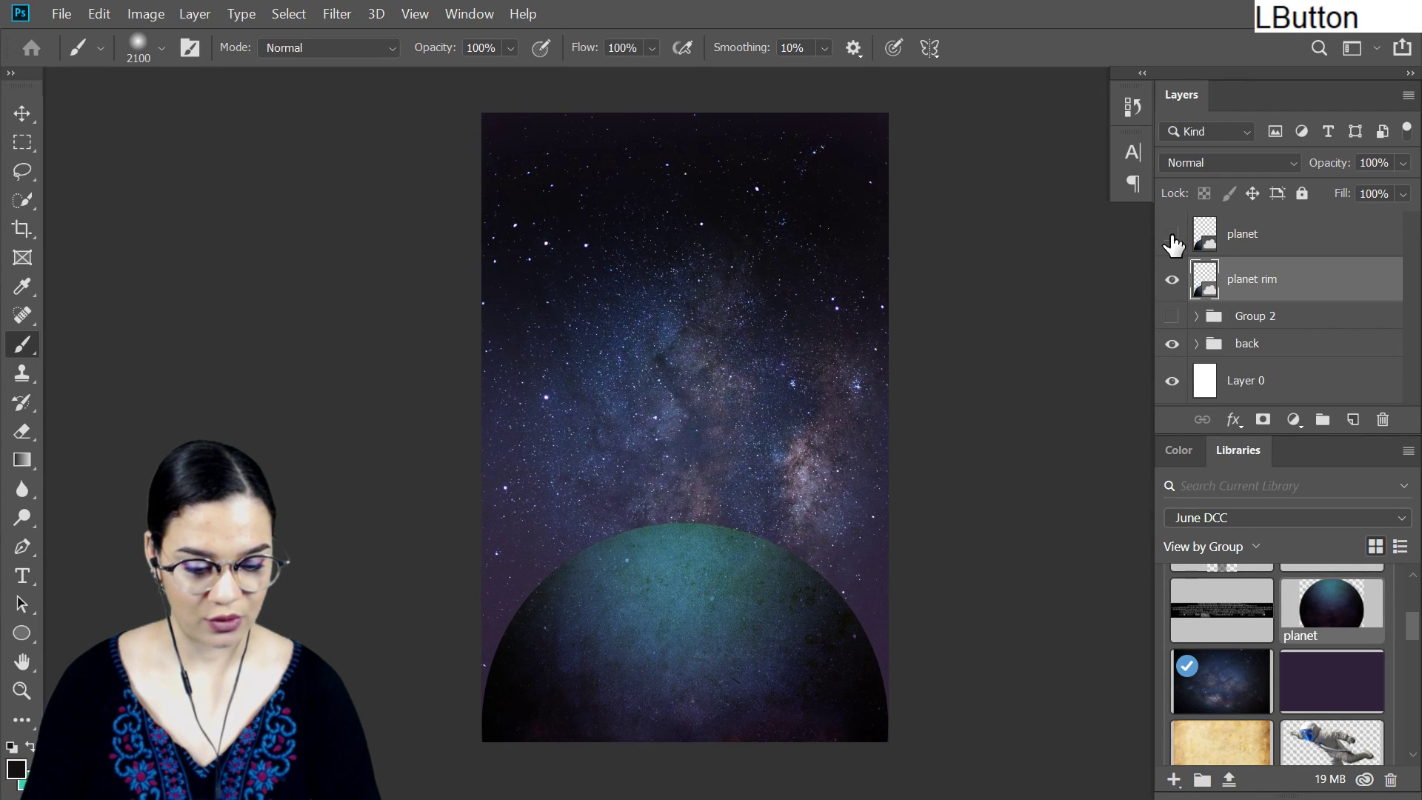
key("ctrl")
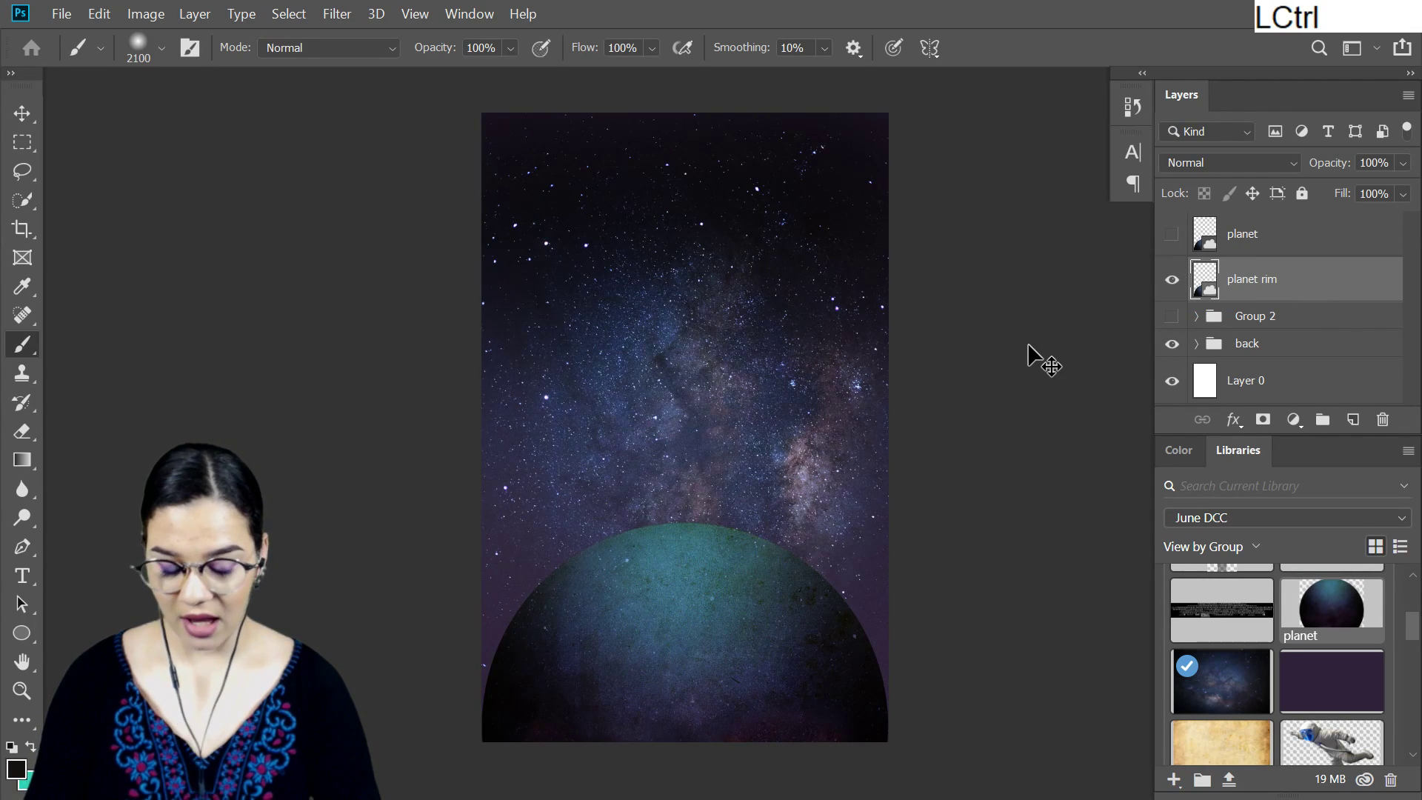
key("ctrl+u")
left_click_drag(700, 125, 1049, 135)
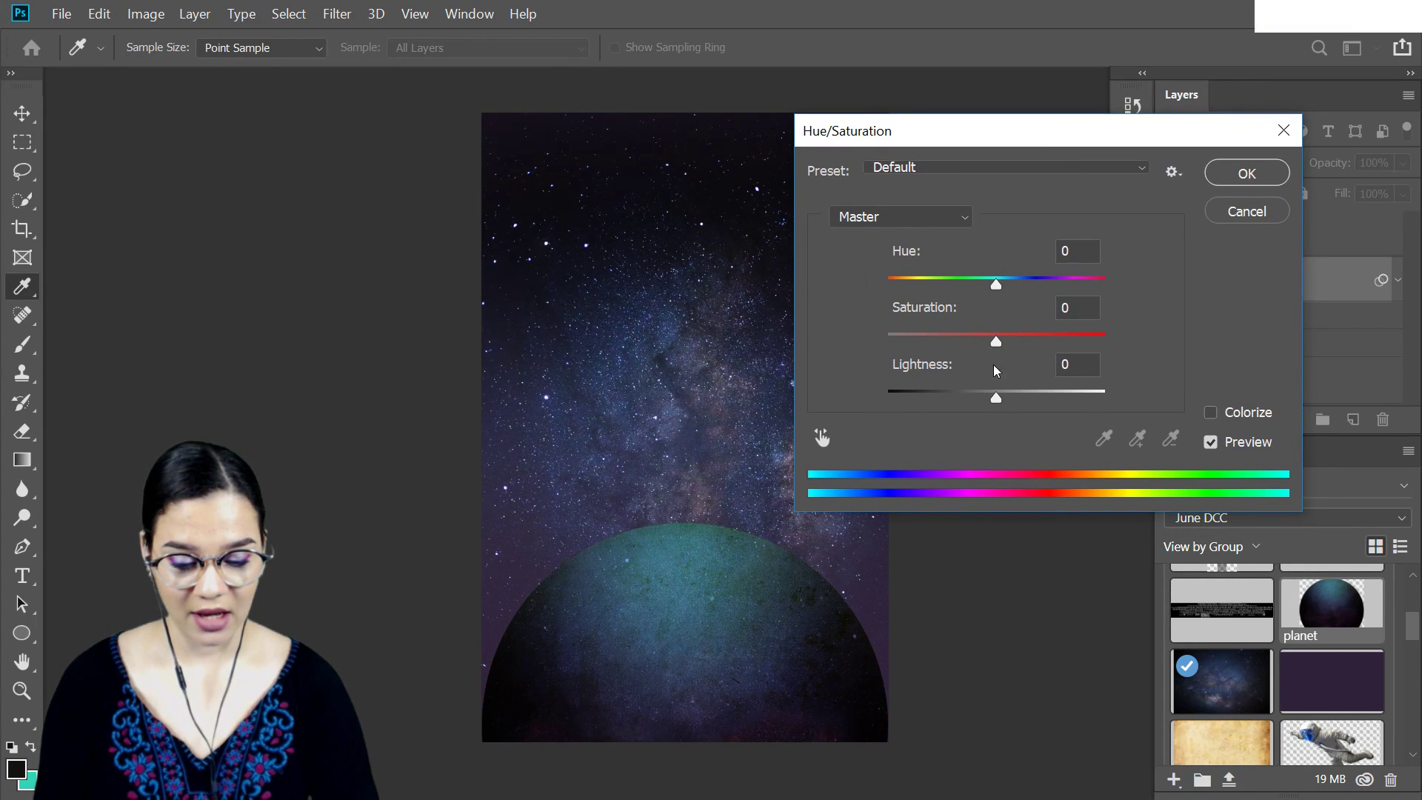
left_click_drag(997, 395, 1132, 384)
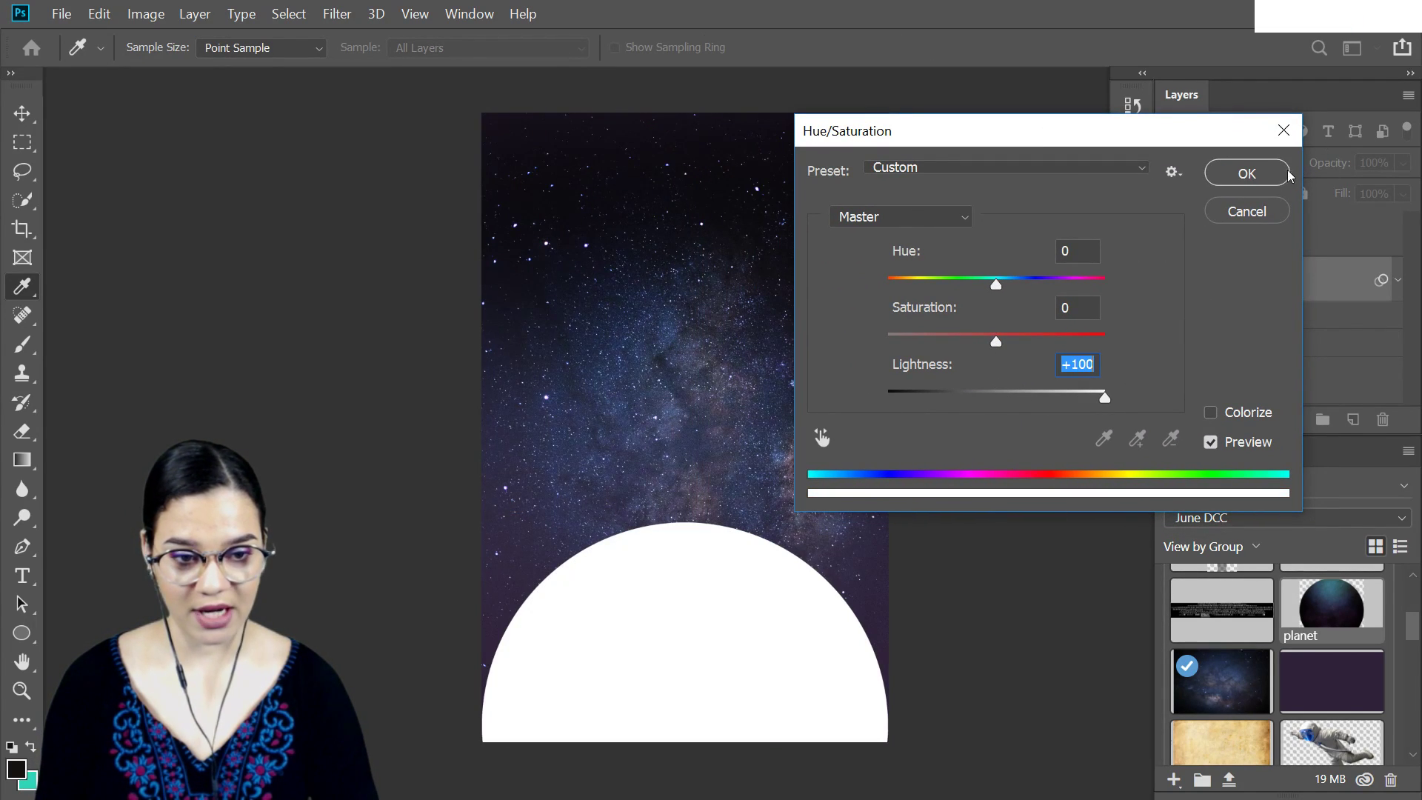
left_click(1247, 174)
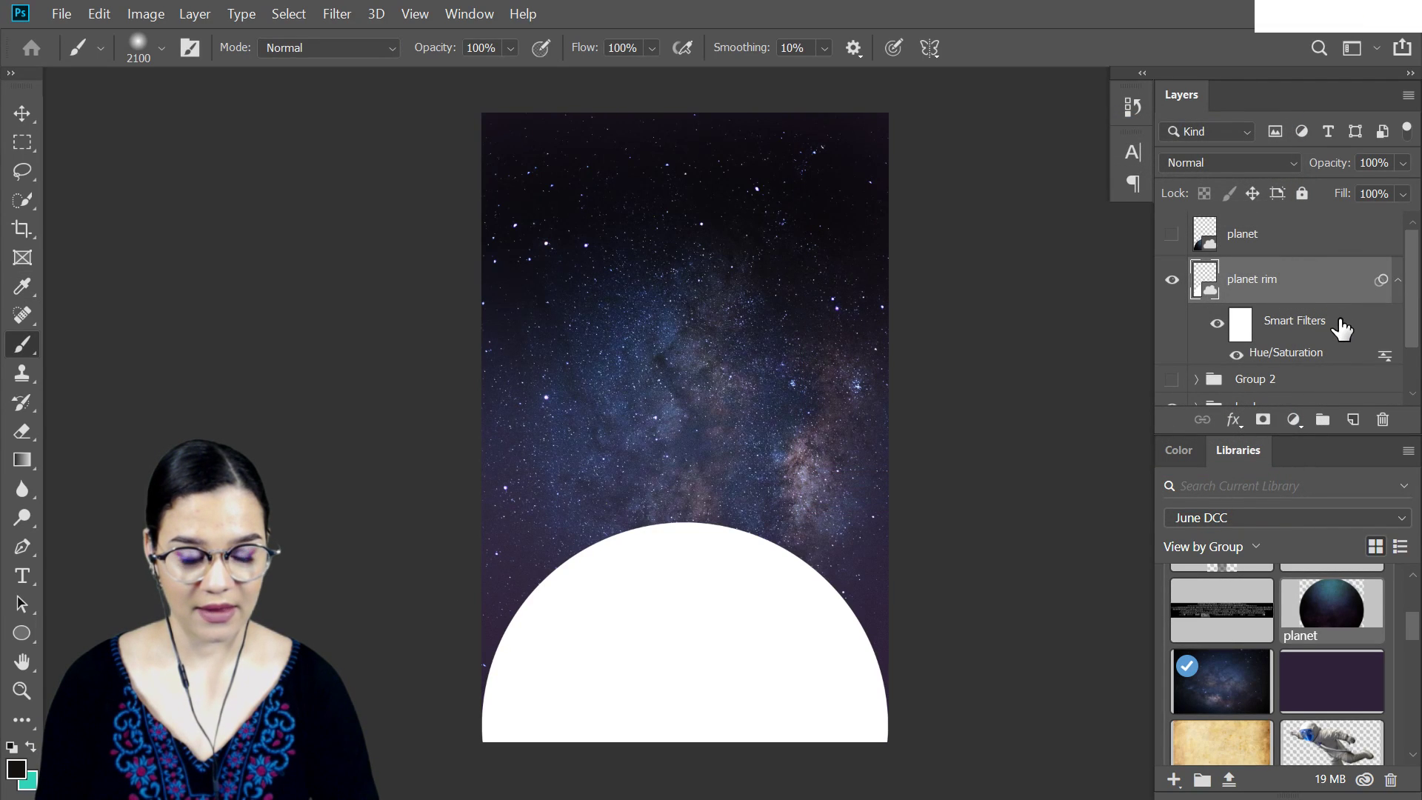
Add a Color Overlay in mint green #60e4c0 at 100% opacity to the planet rim layer and collapse its effects list
left_click(1321, 289)
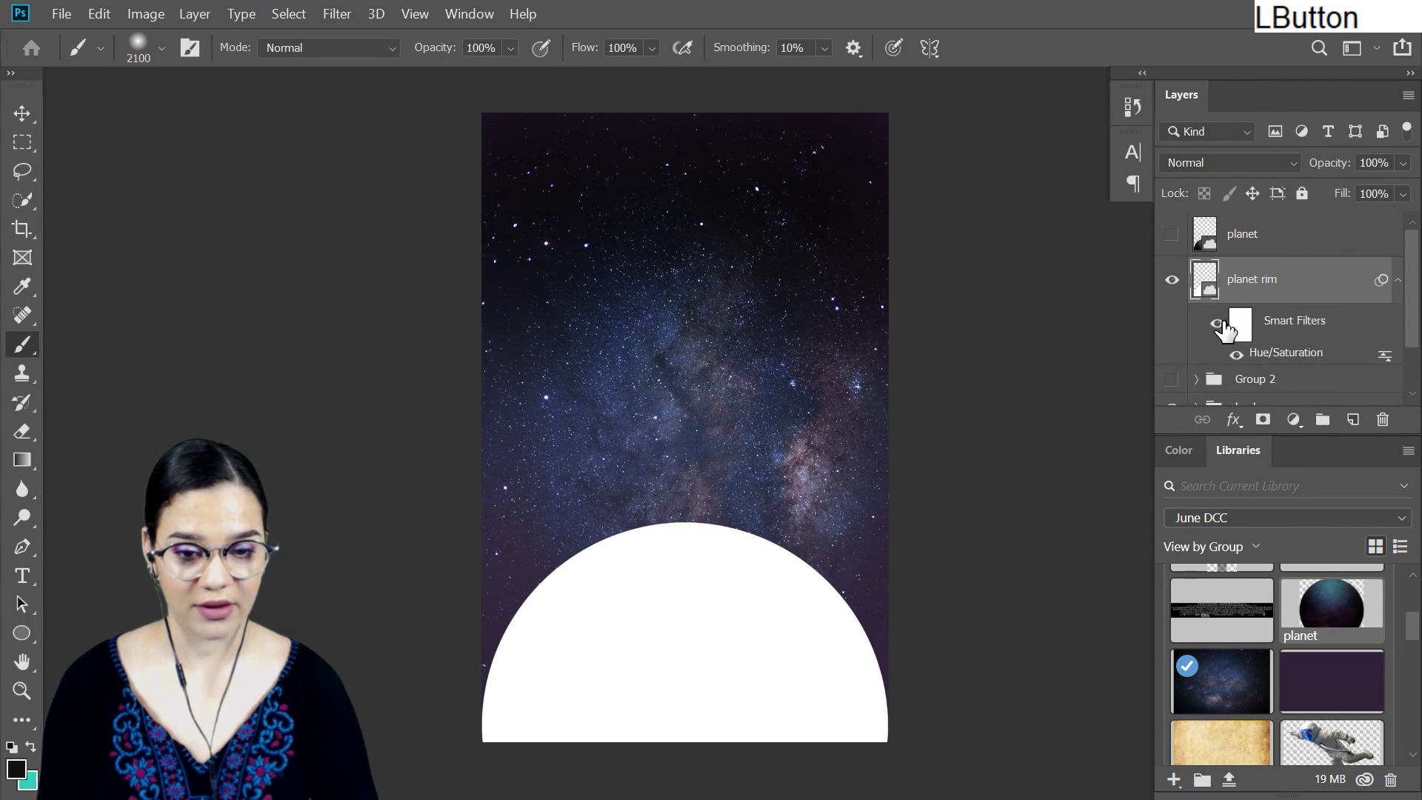
key("h")
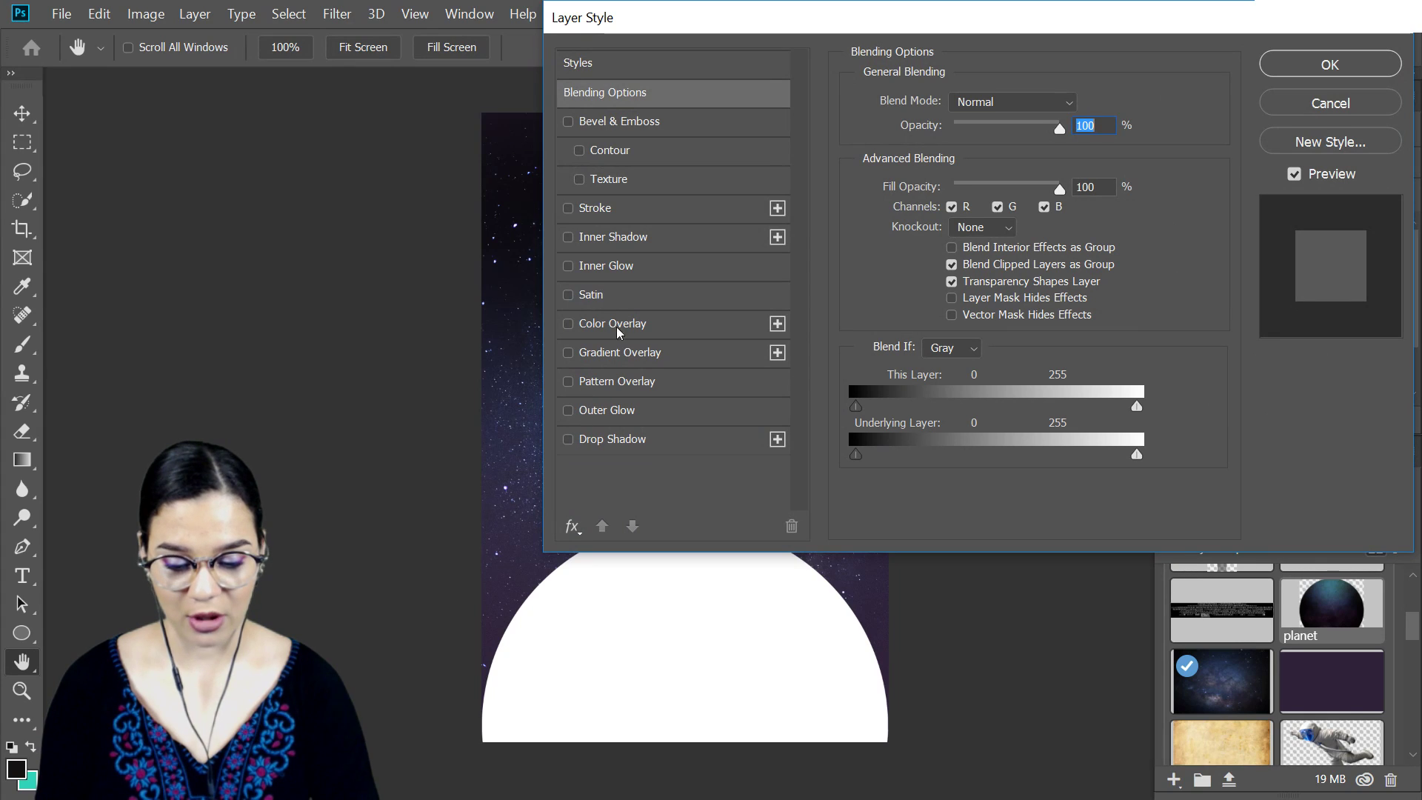
left_click(638, 323)
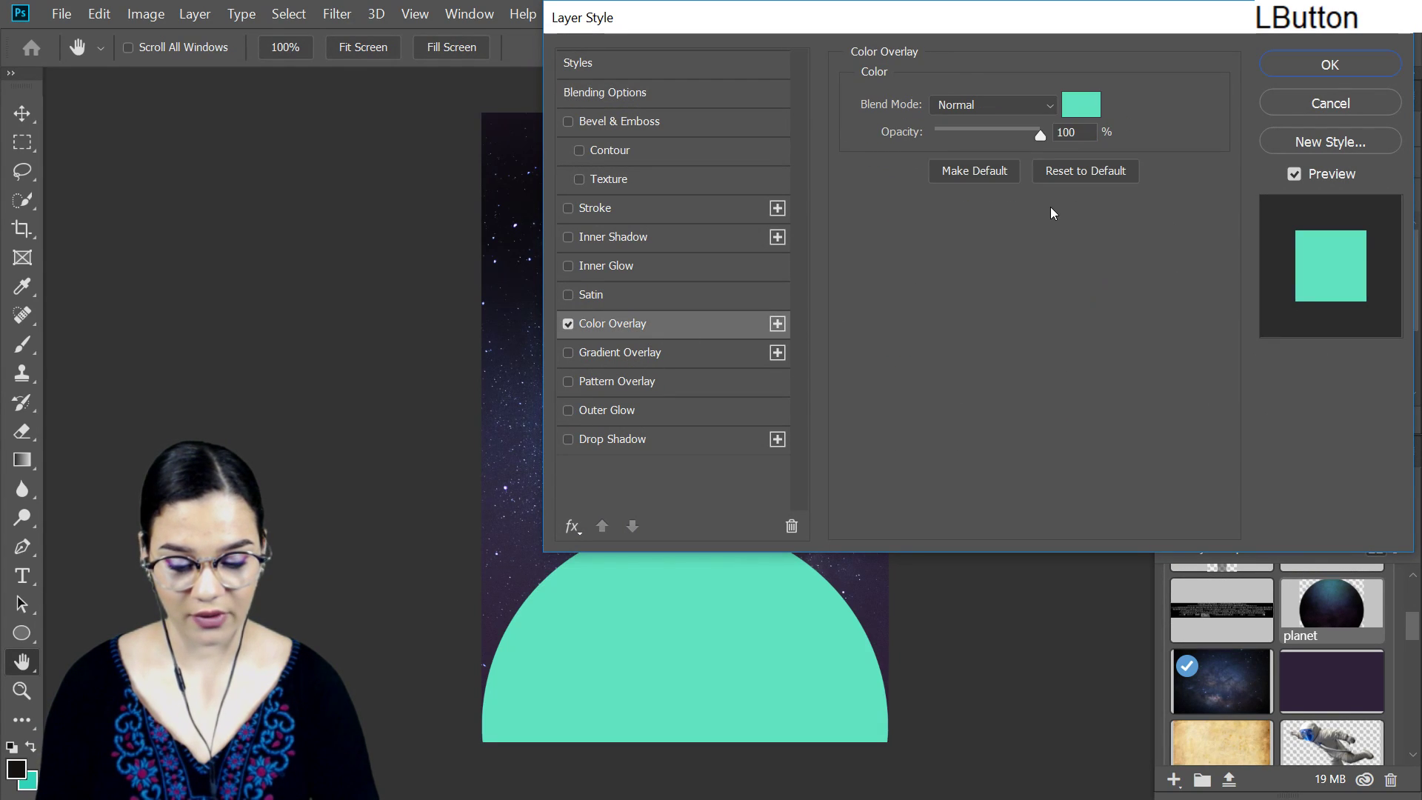
left_click(1086, 107)
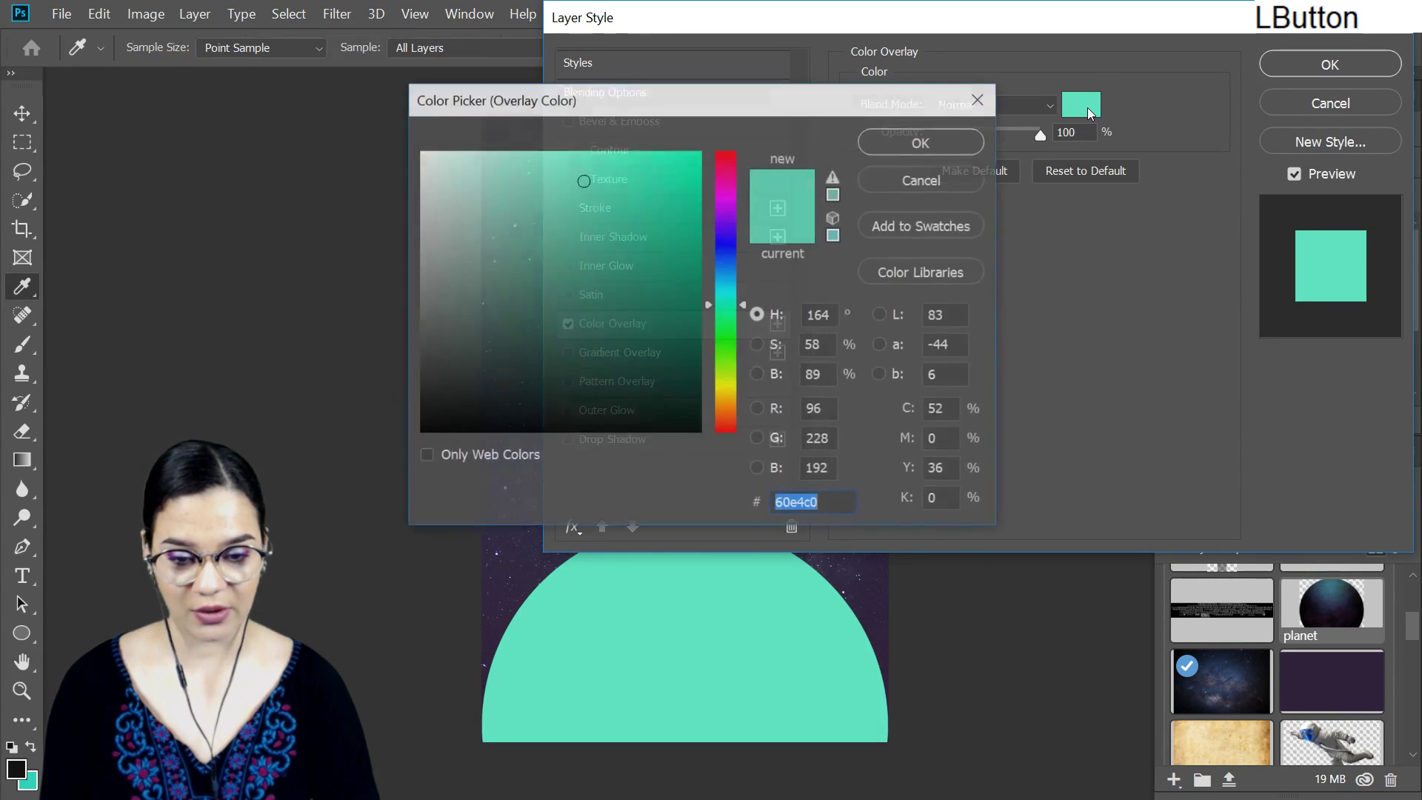
left_click(933, 144)
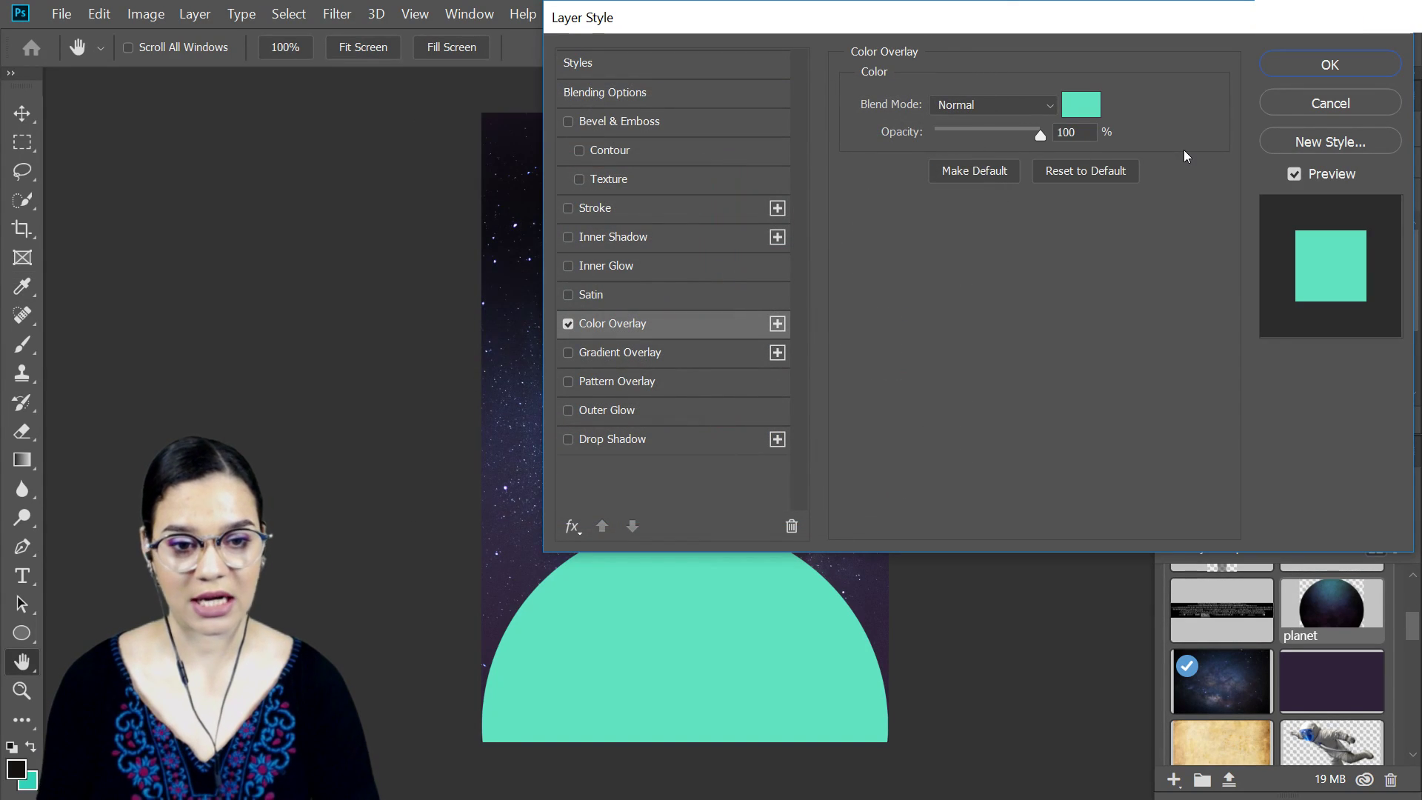
left_click(1343, 64)
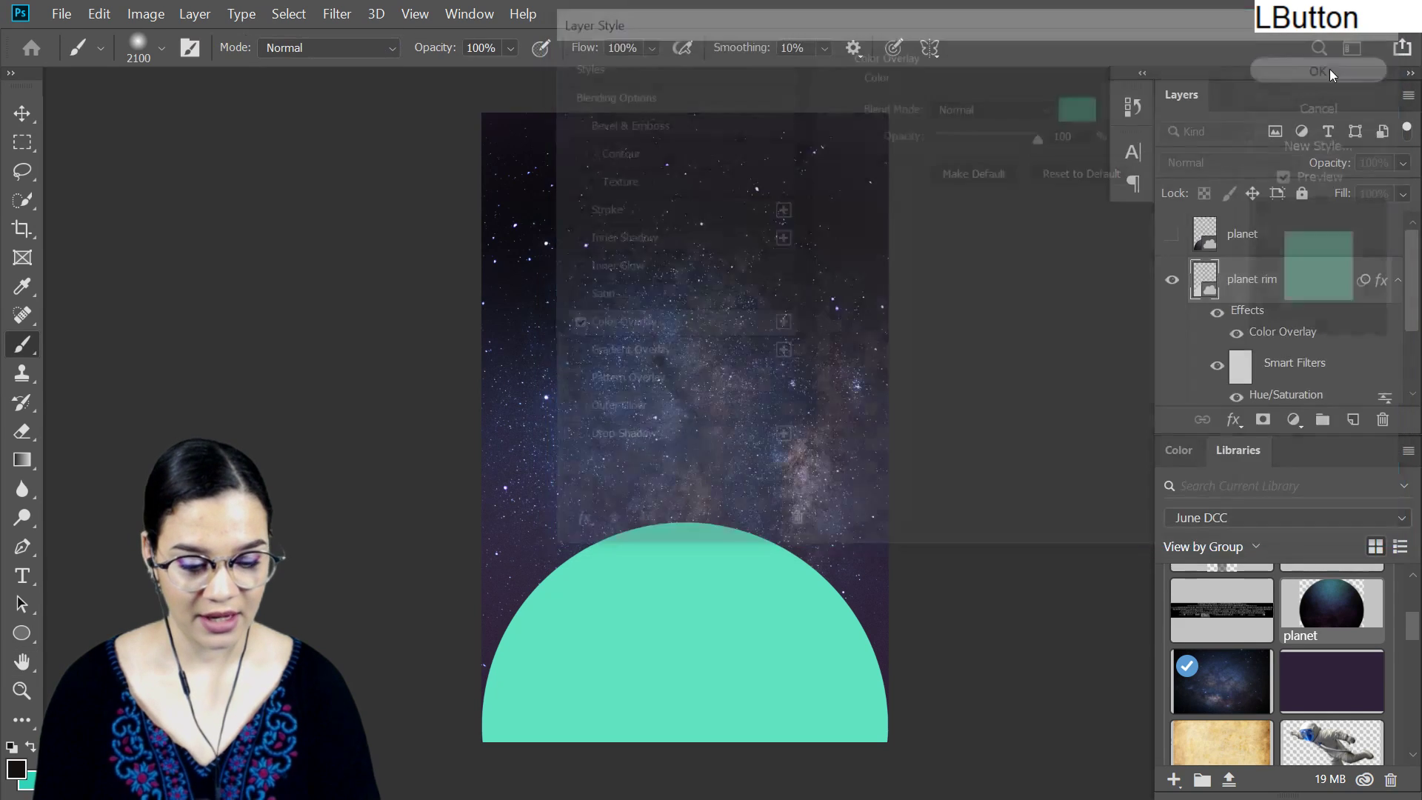
left_click(1398, 286)
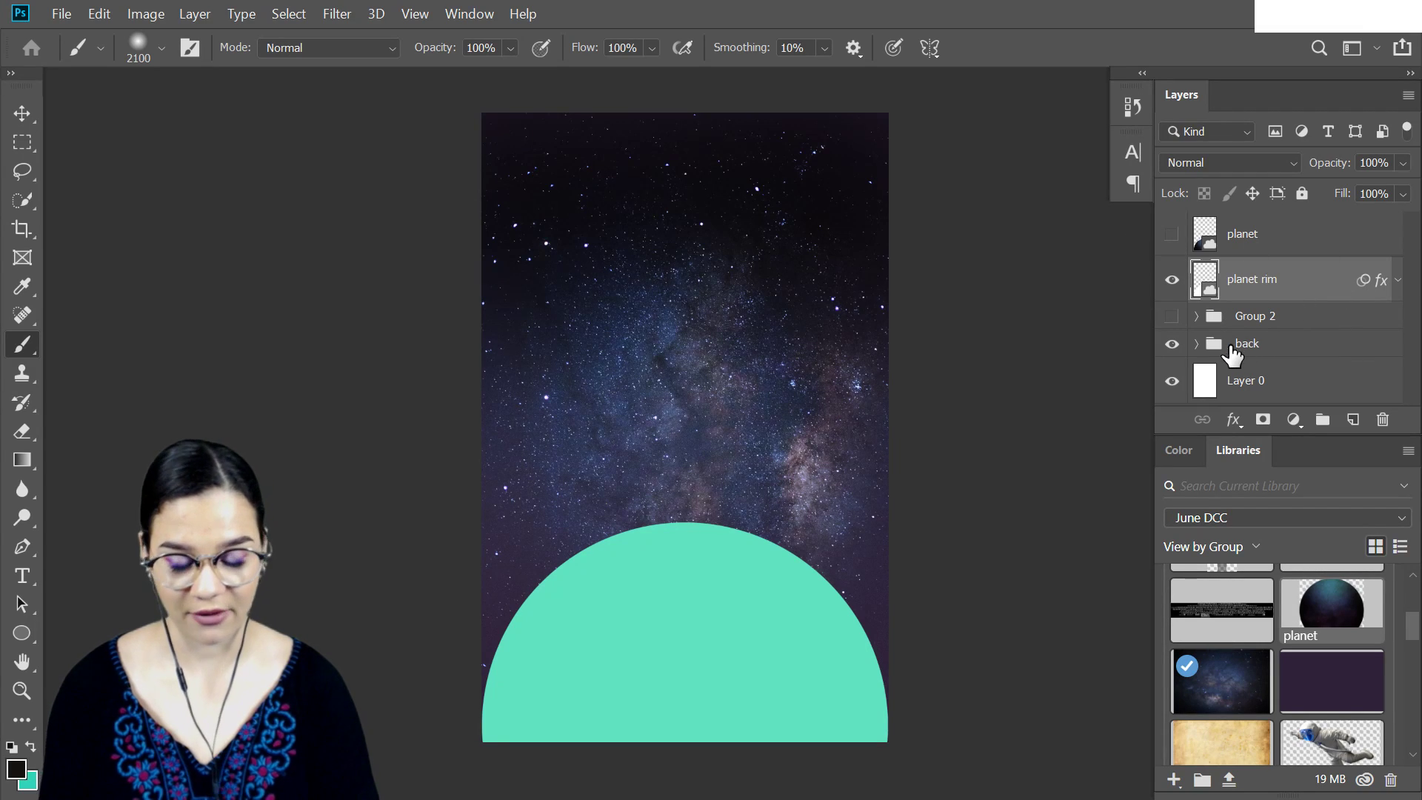
Show the planet layer again and nudge it down to Y 4998 px, exposing a thin rim along its upper edge
left_click(1172, 236)
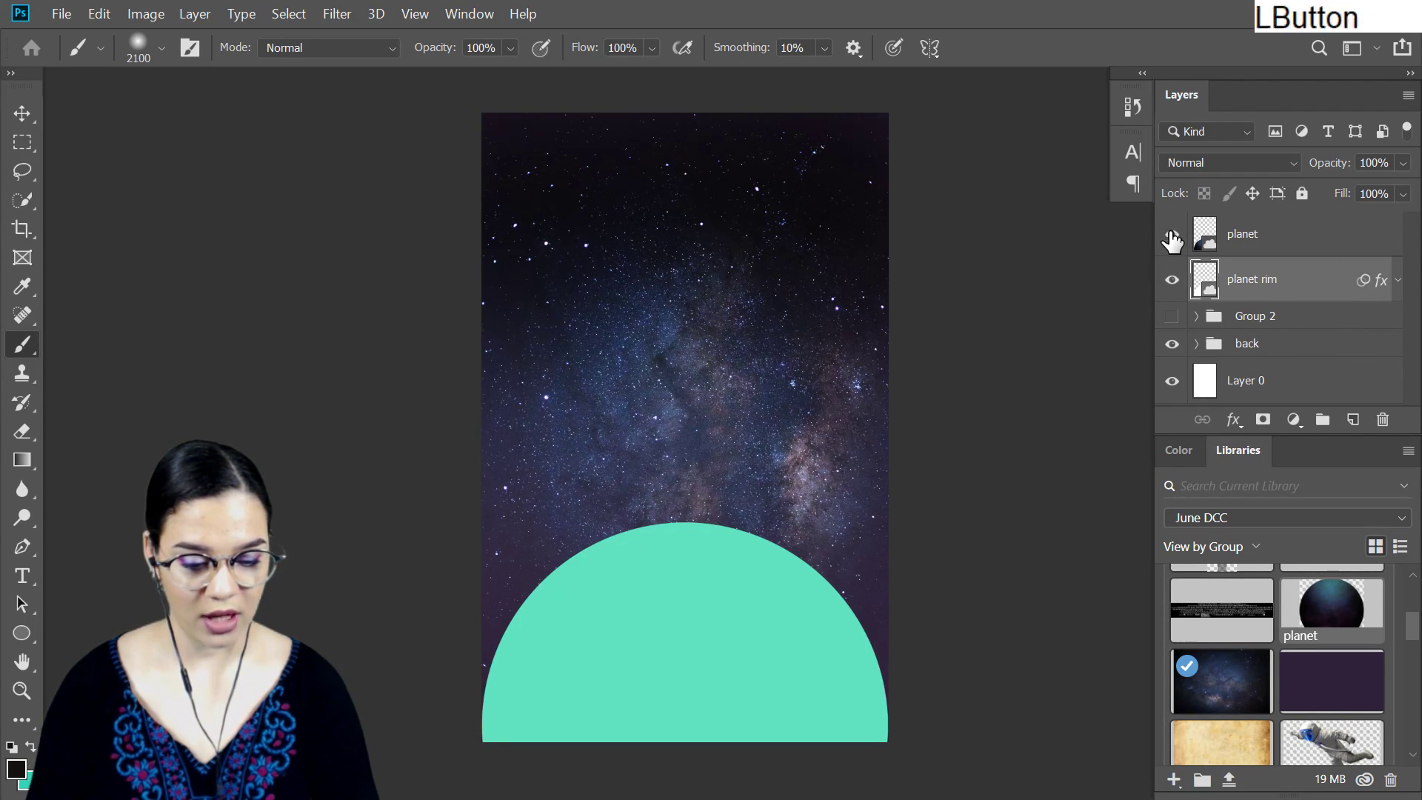
left_click(1292, 245)
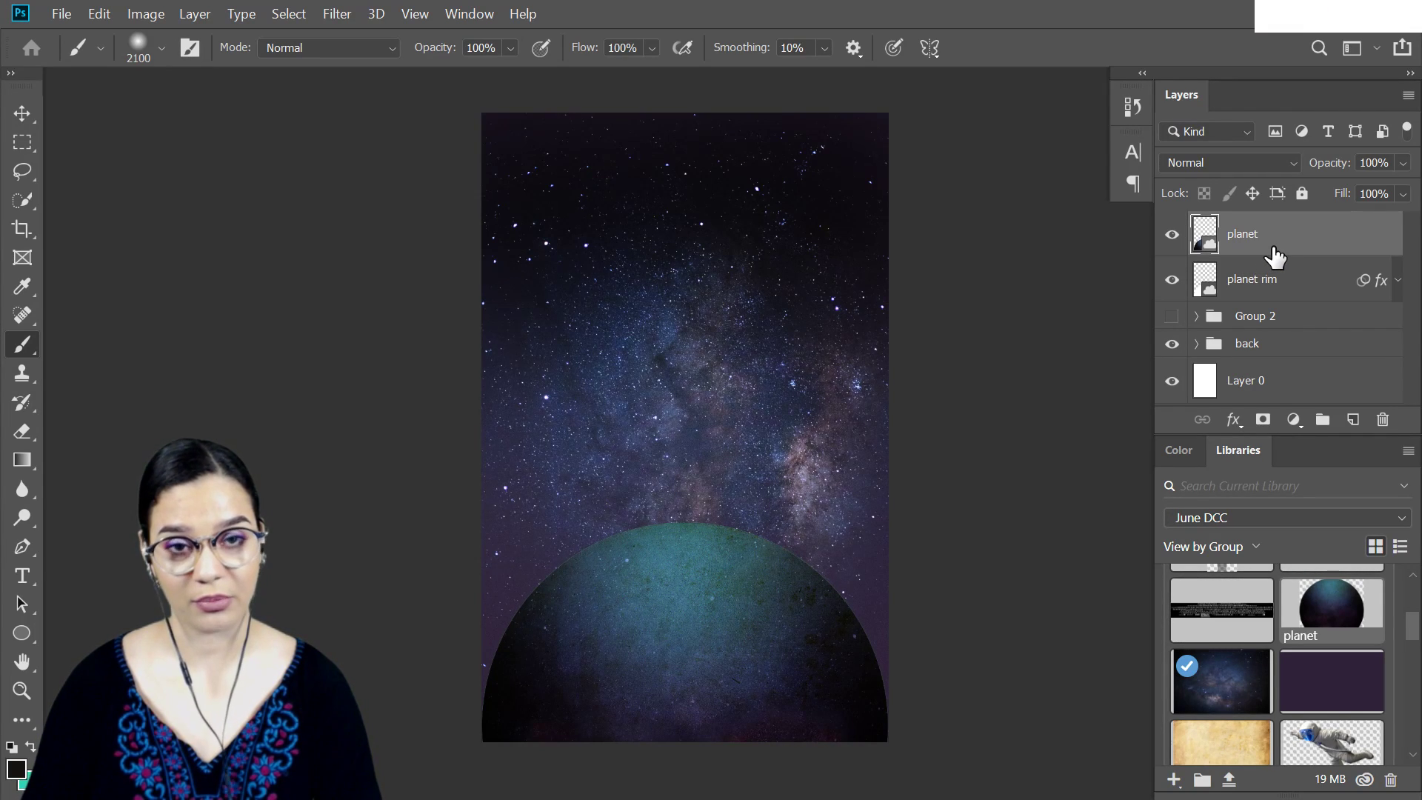
key("ctrl+t")
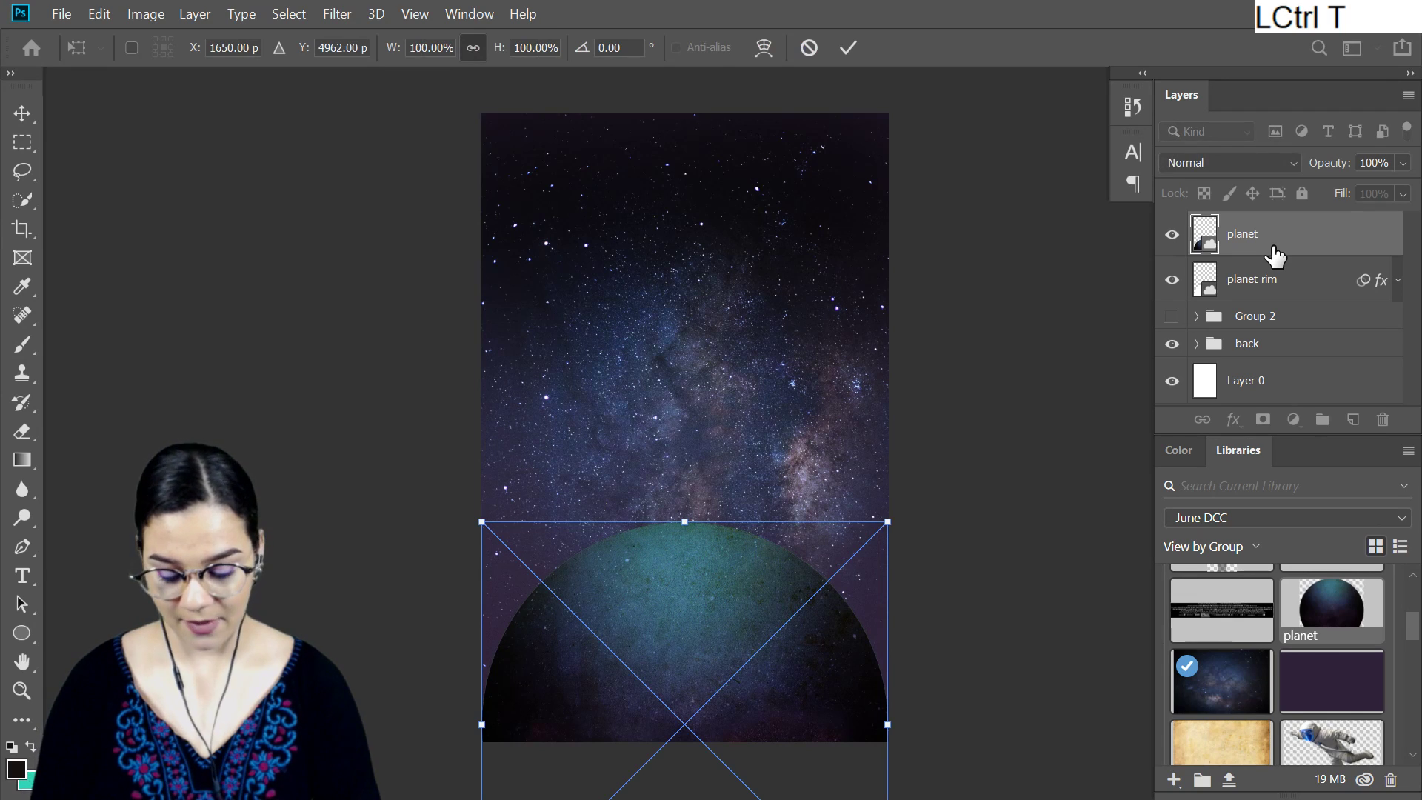
key("Down")
key("Down")
key("Down")
key("Down")
key("Down")
key("Down")
key("Down")
key("Down")
key("Down")
key("Down")
key("Down")
key("Down")
key("Down")
key("Down")
key("Down")
key("Down")
key("Down")
key("Down")
key("Down")
key("Down")
key("Down")
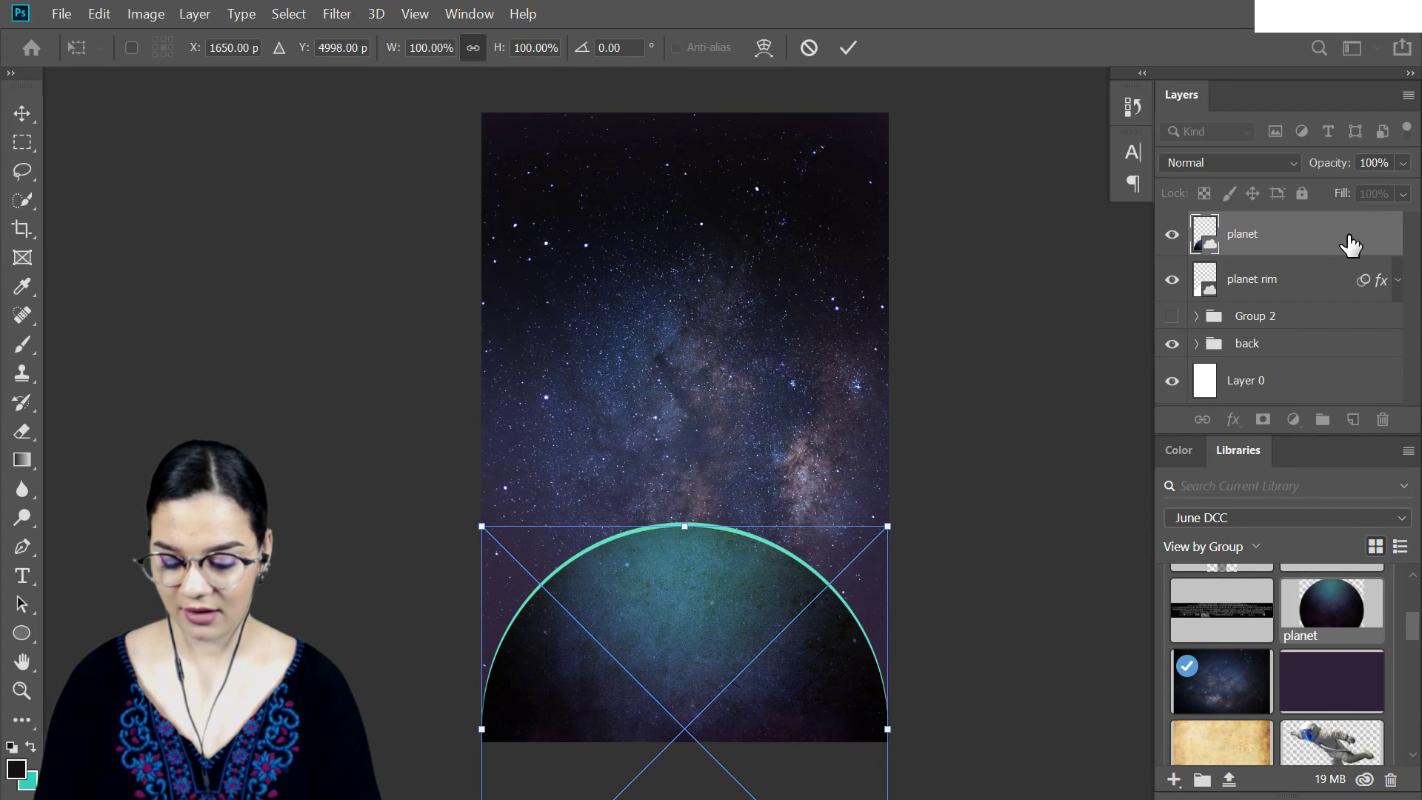
key("Return")
Add an Outer Glow to the planet rim layer with noise 0% and opacity 38%
key("ctrl+equal")
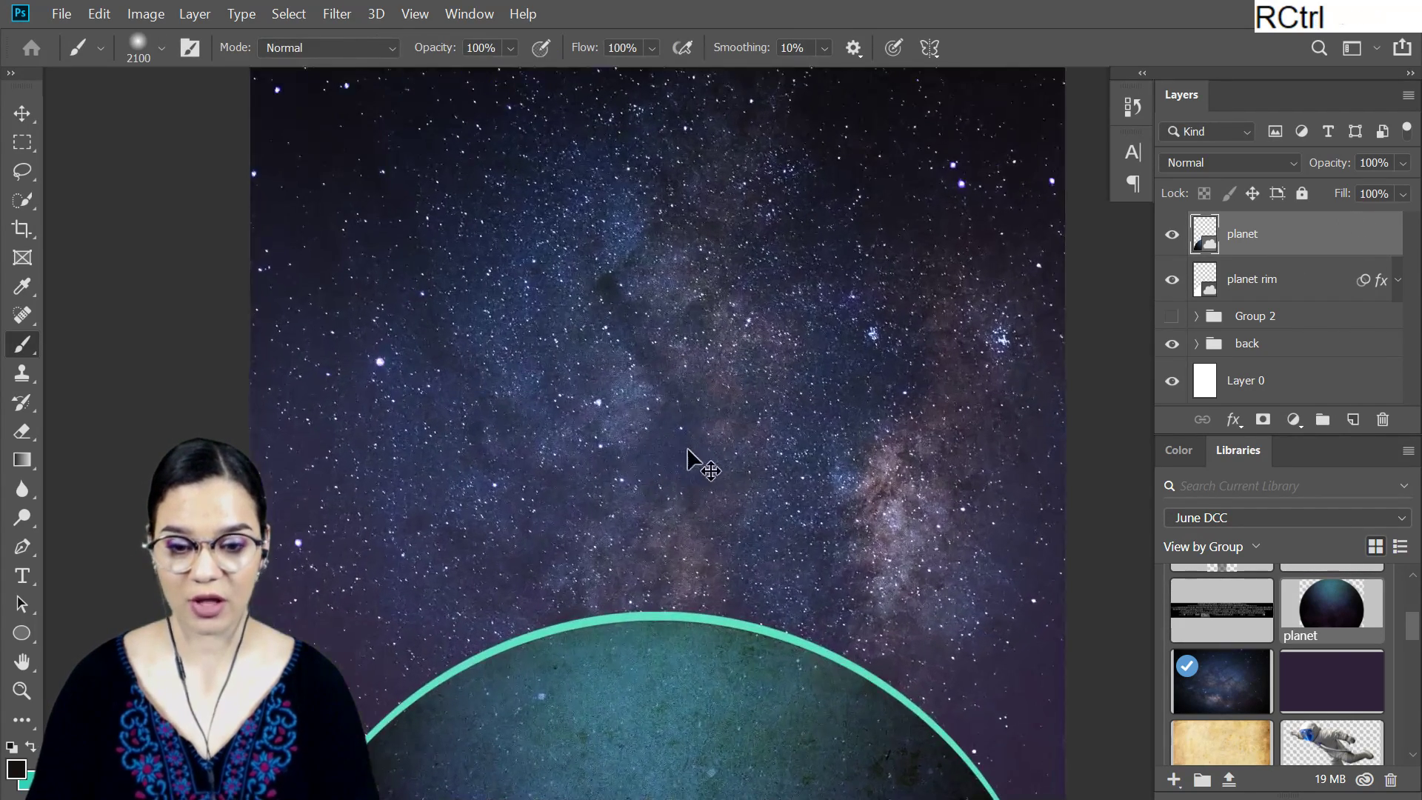
key("ctrl+minus")
left_click_drag(695, 611, 786, 535)
left_click_drag(830, 442, 812, 489)
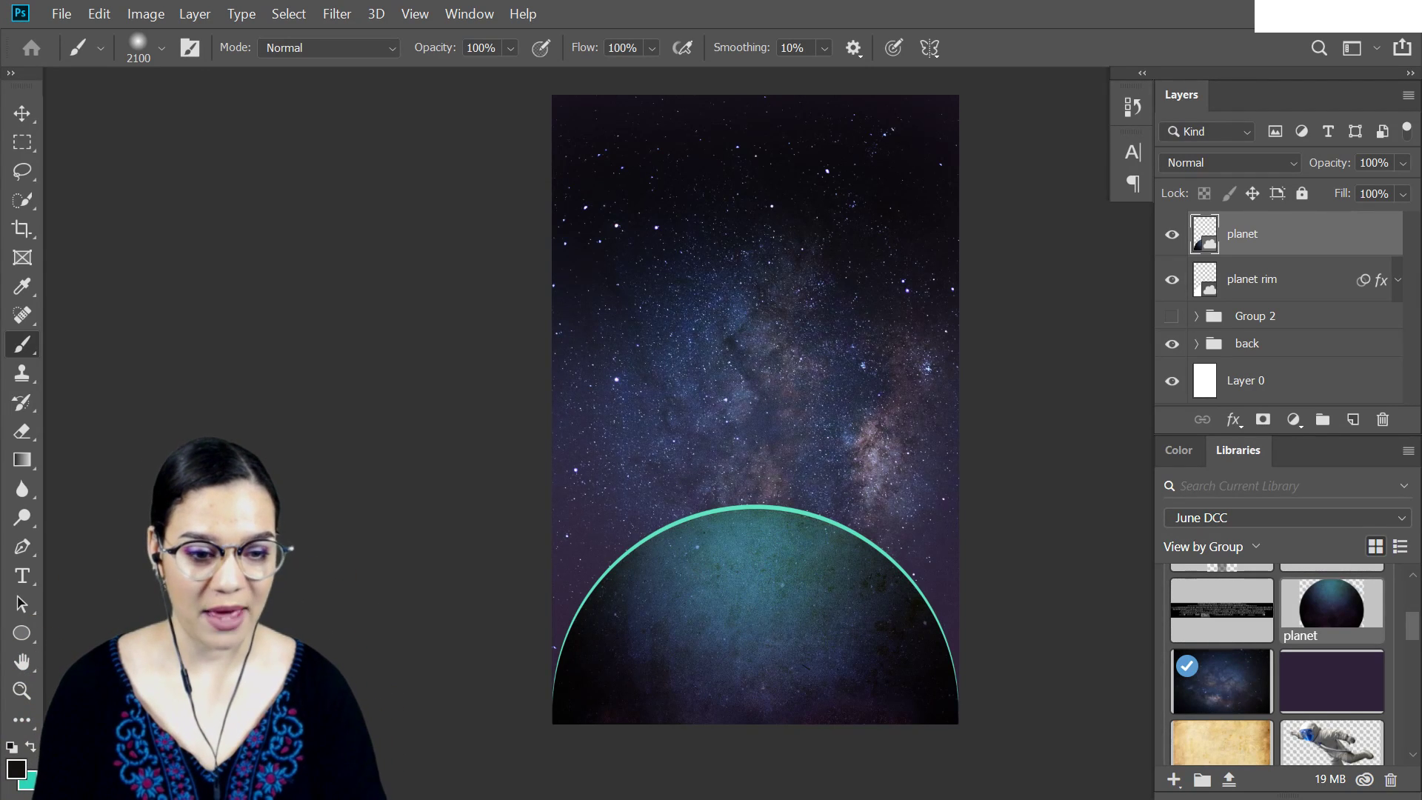
double_click(1329, 289)
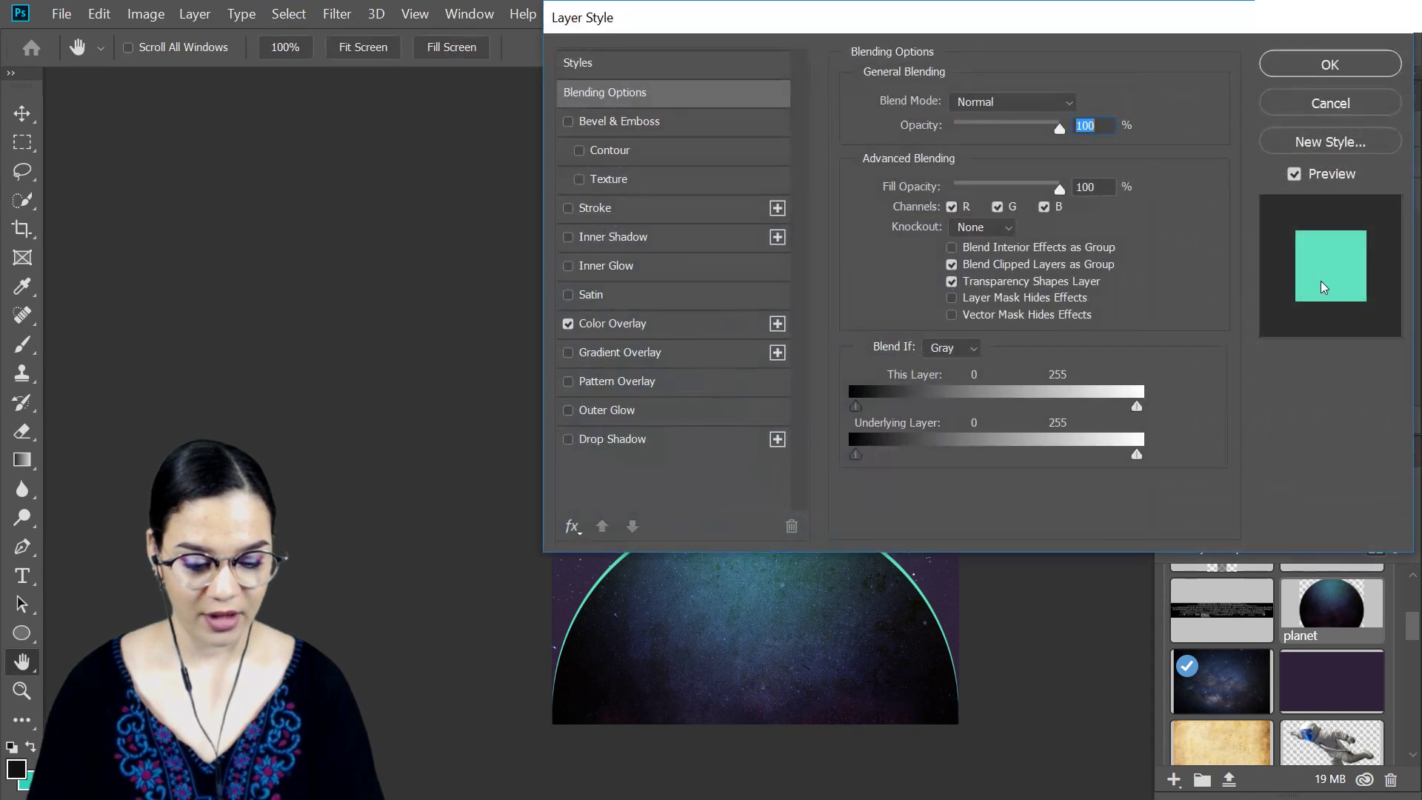
left_click_drag(742, 631, 356, 403)
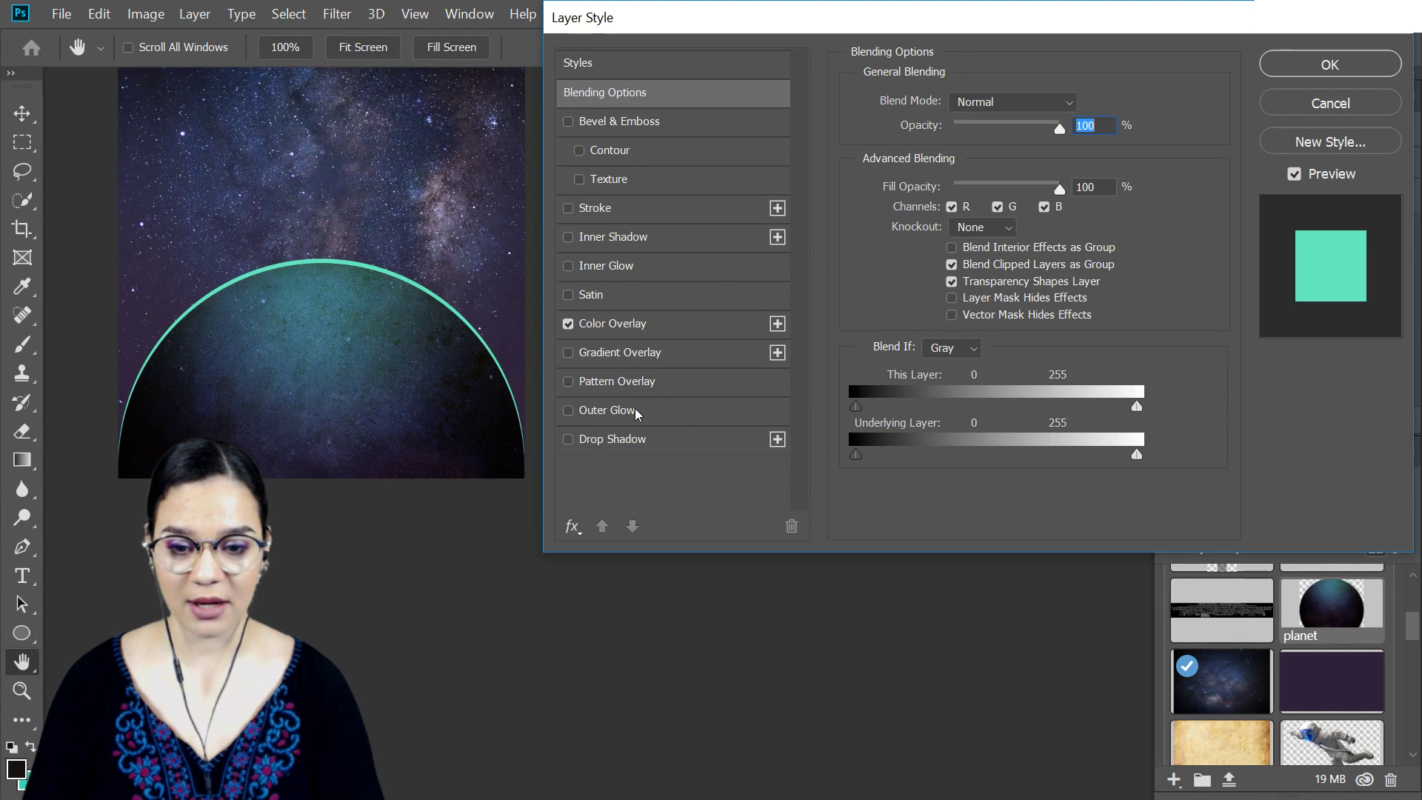
left_click(672, 415)
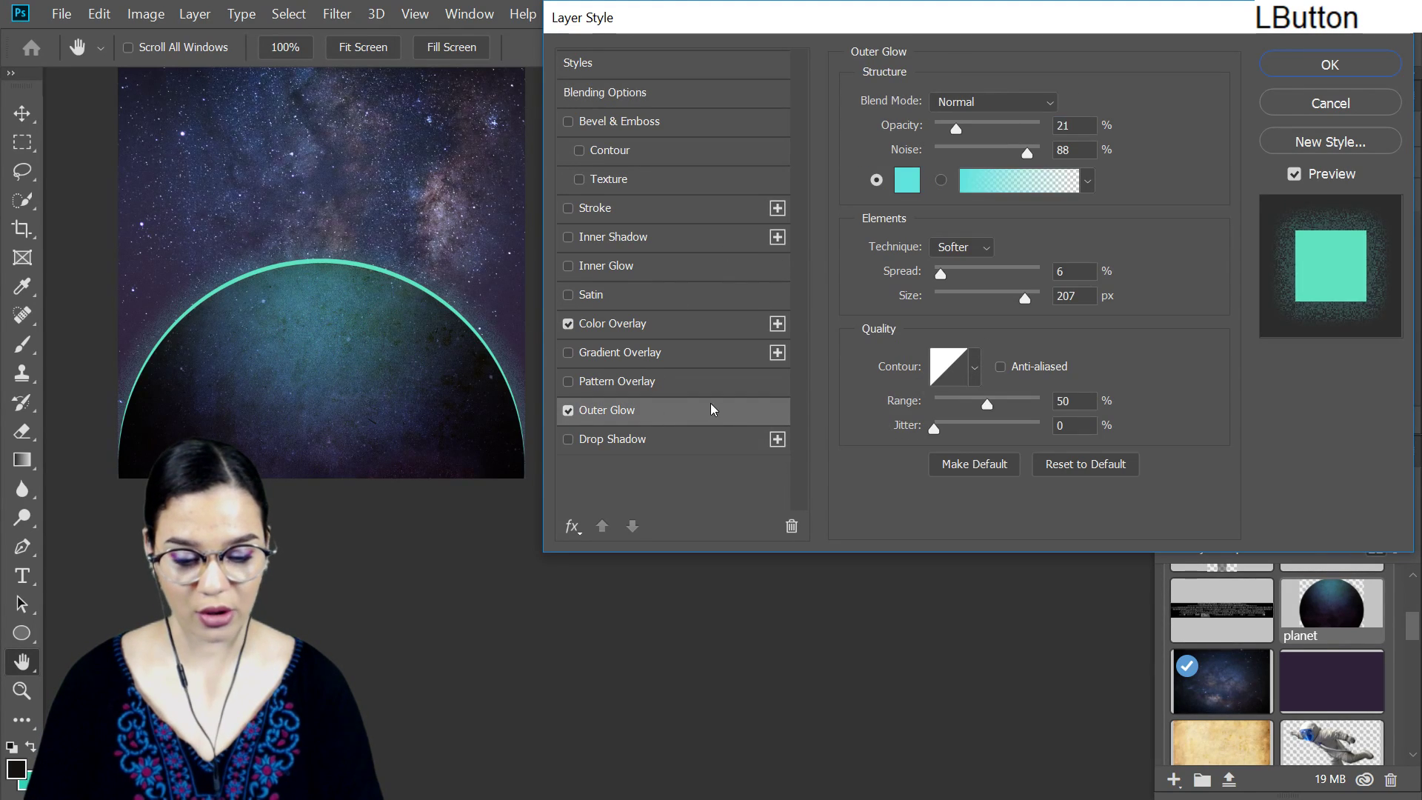
left_click_drag(1027, 154, 928, 155)
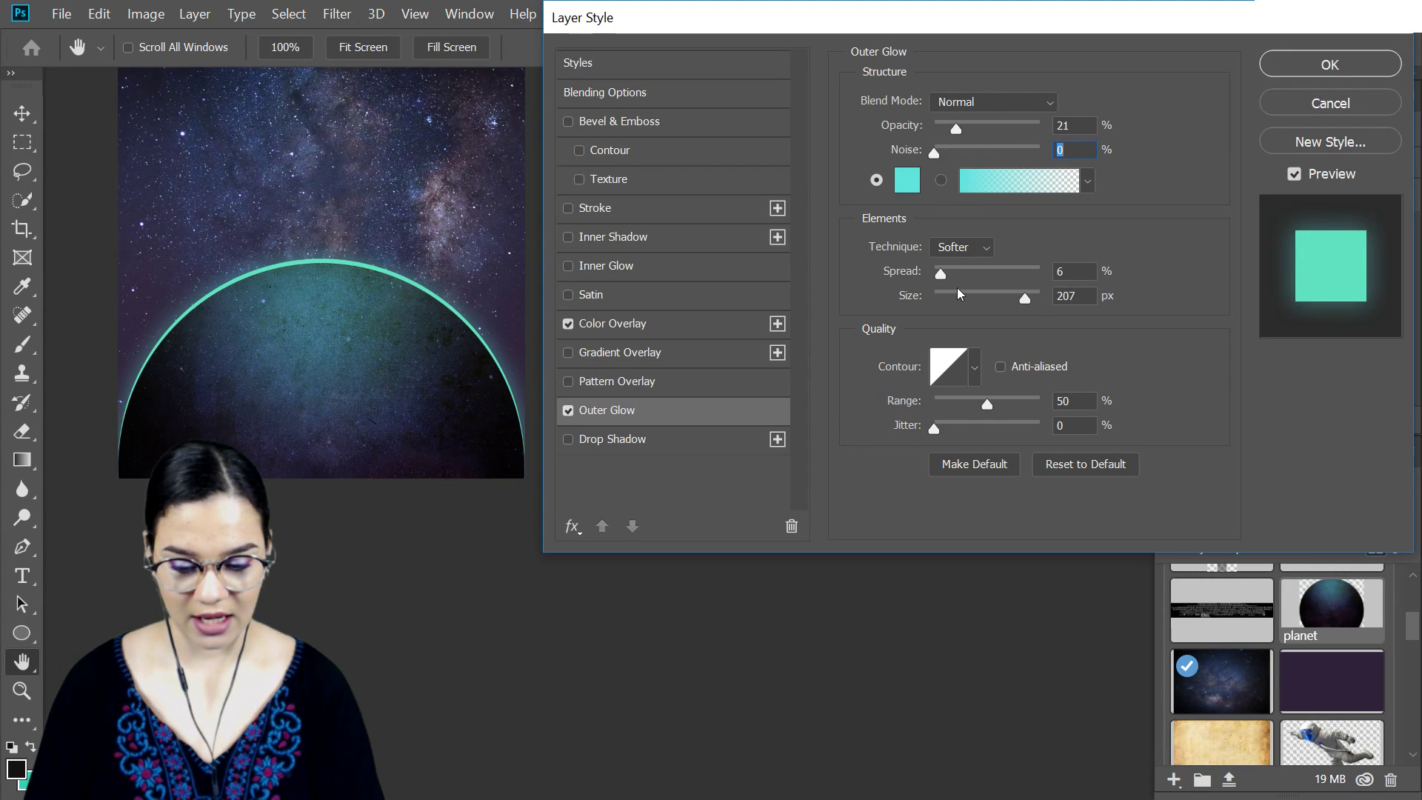
left_click_drag(958, 129, 973, 131)
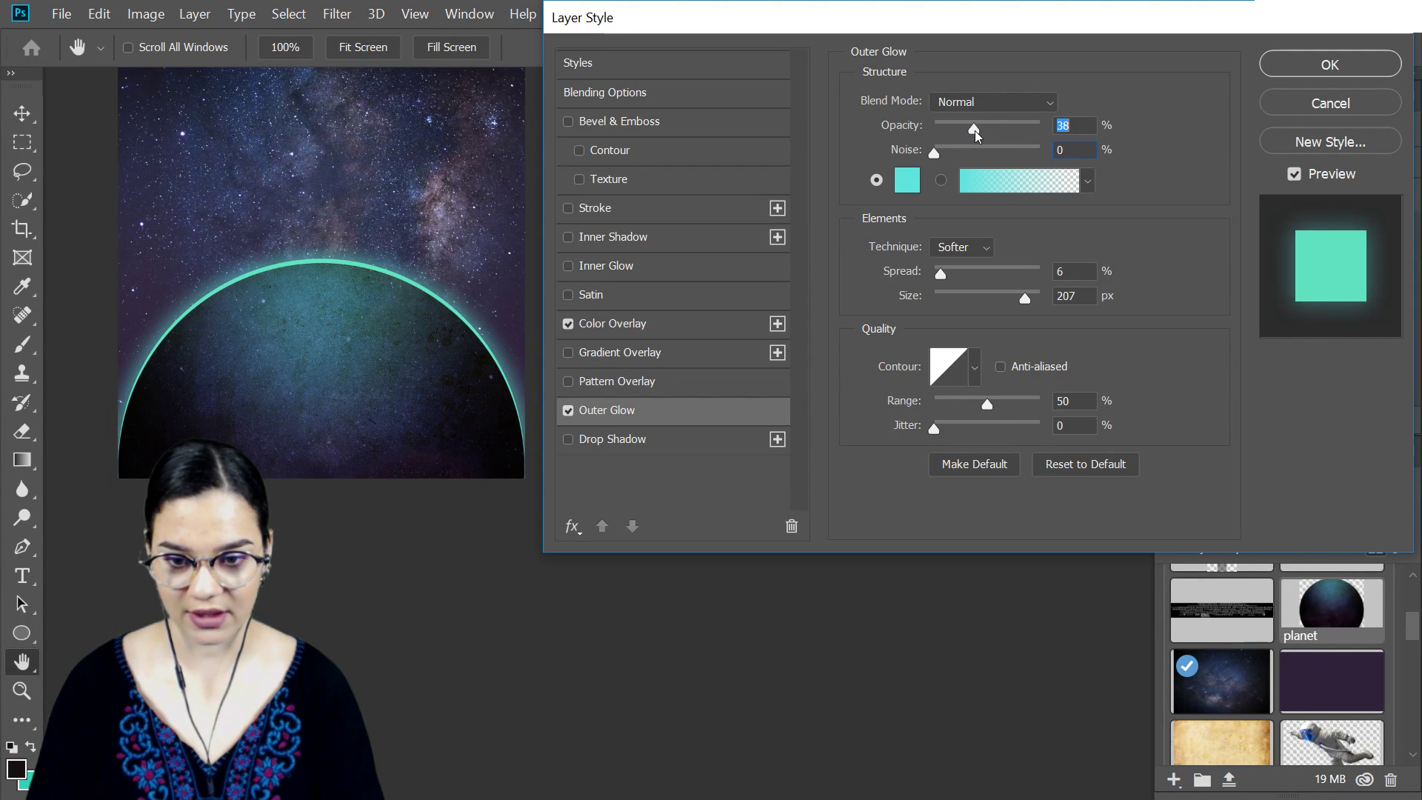
left_click(1341, 64)
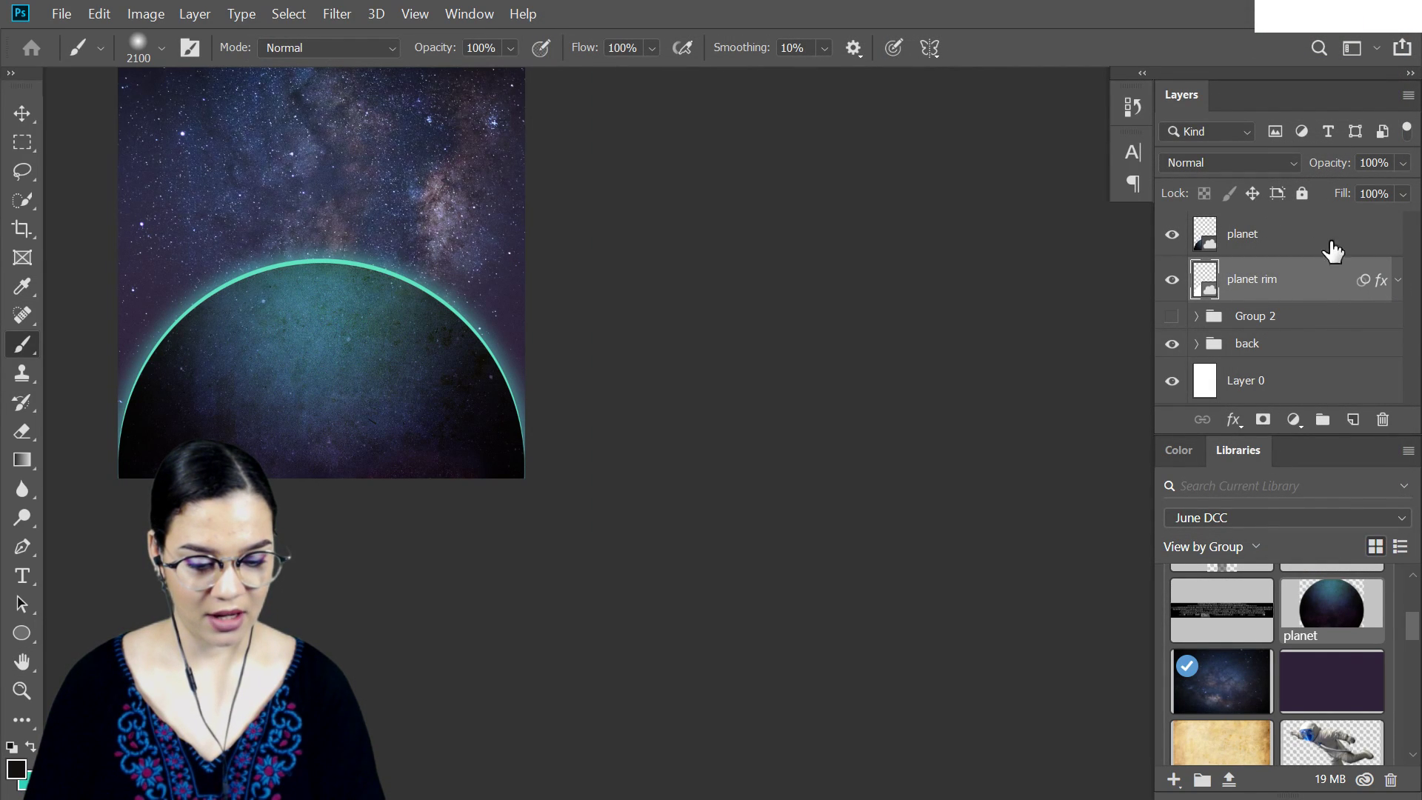
Give the planet layer an Outer Glow with noise 52%, spread 0% and size 191 px
left_click(1320, 245)
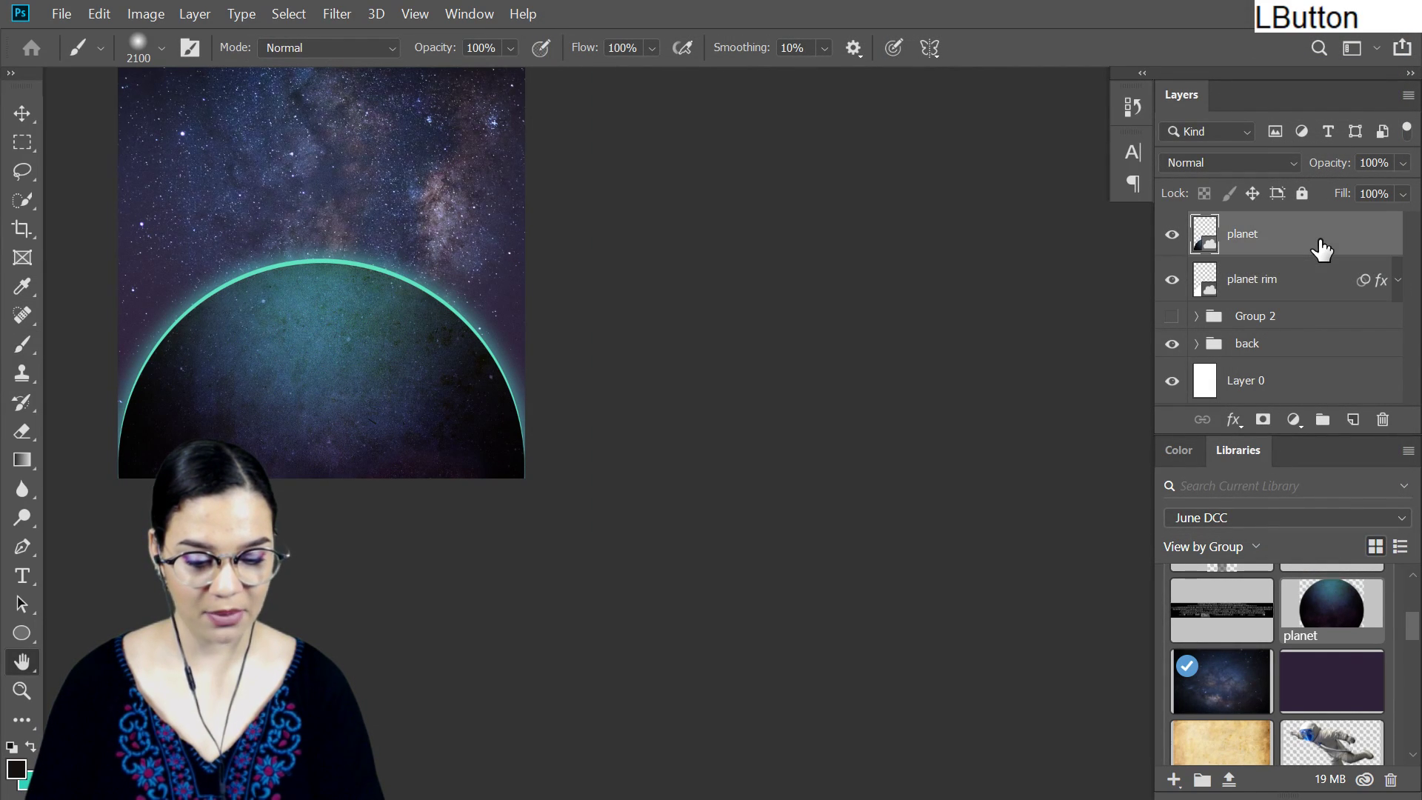
double_click(1319, 238)
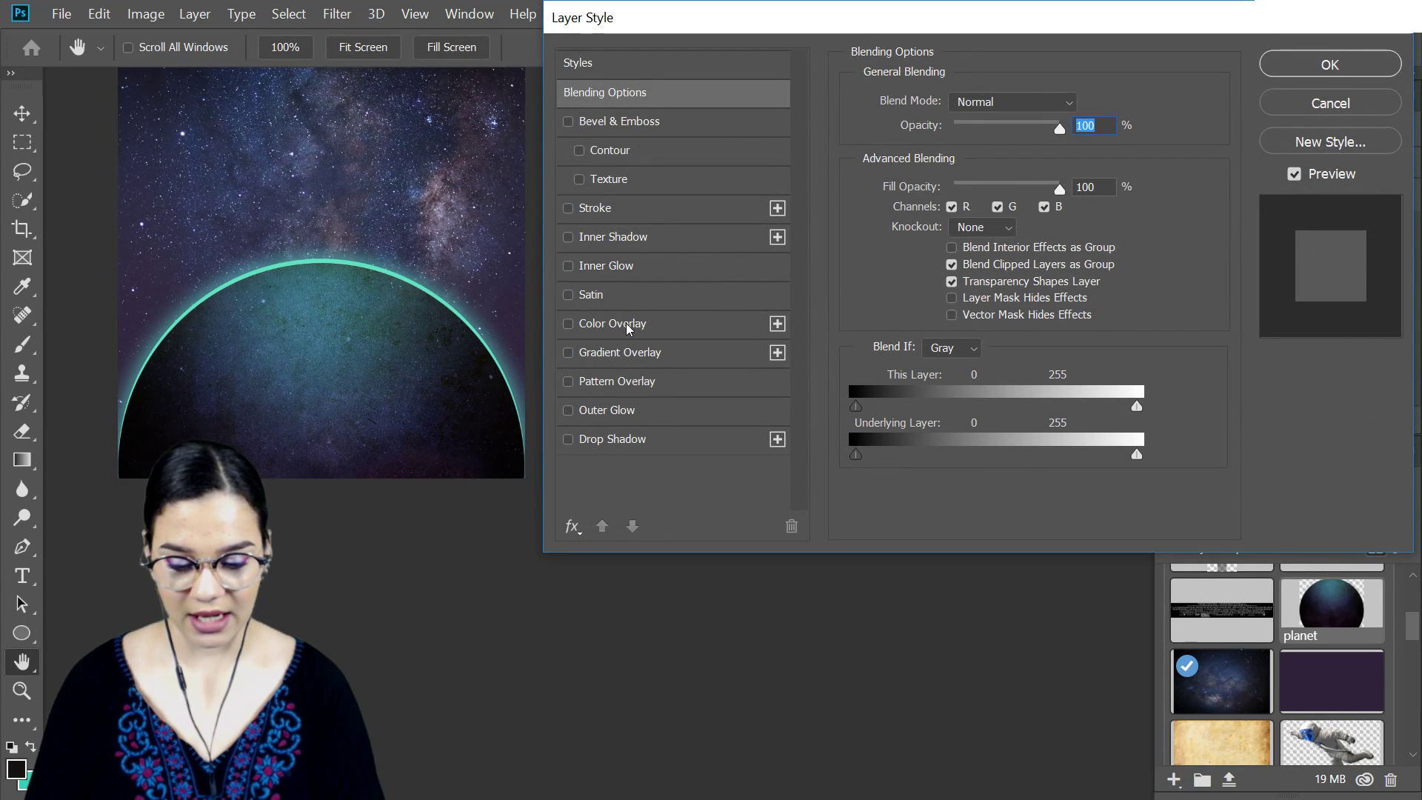
left_click(654, 408)
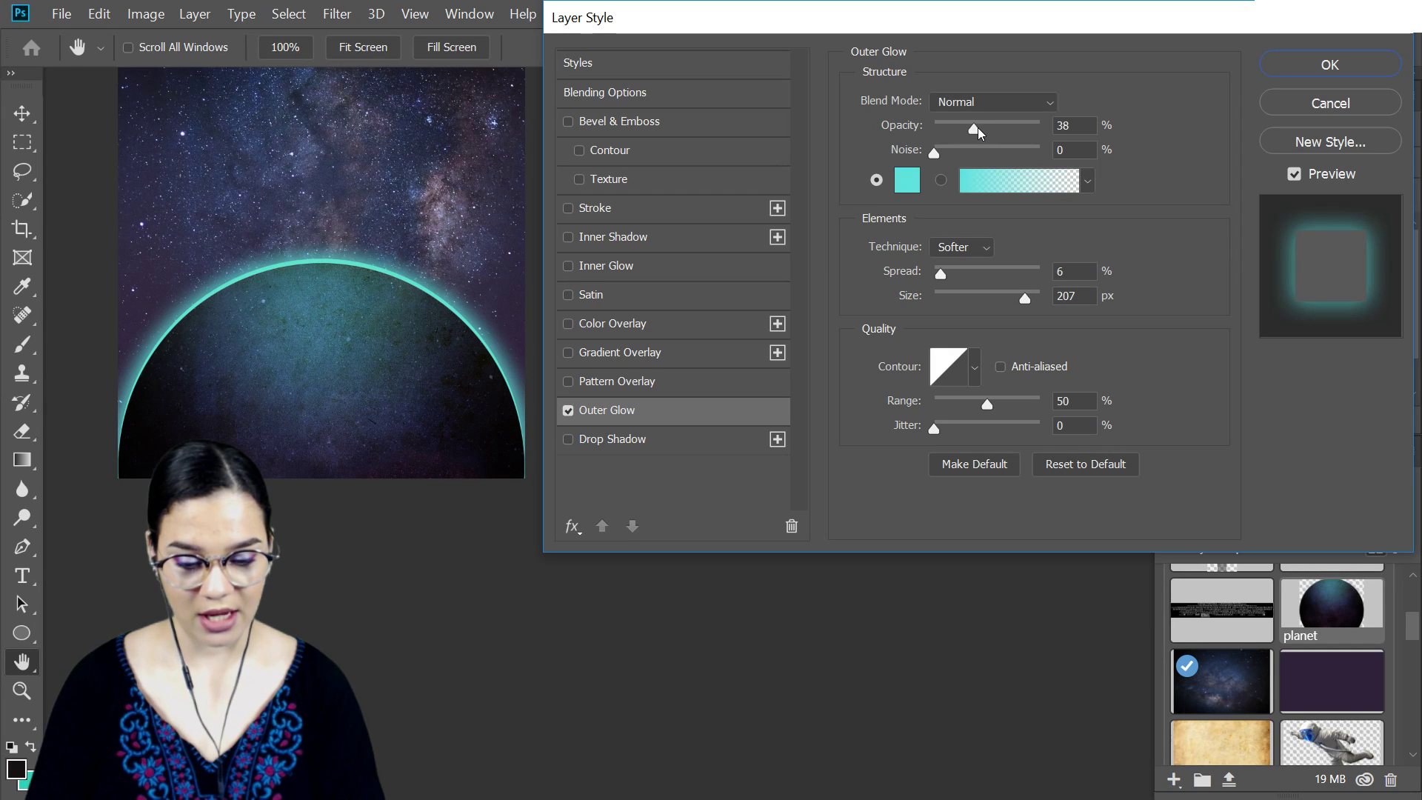
left_click_drag(934, 153, 990, 153)
left_click_drag(941, 269, 939, 270)
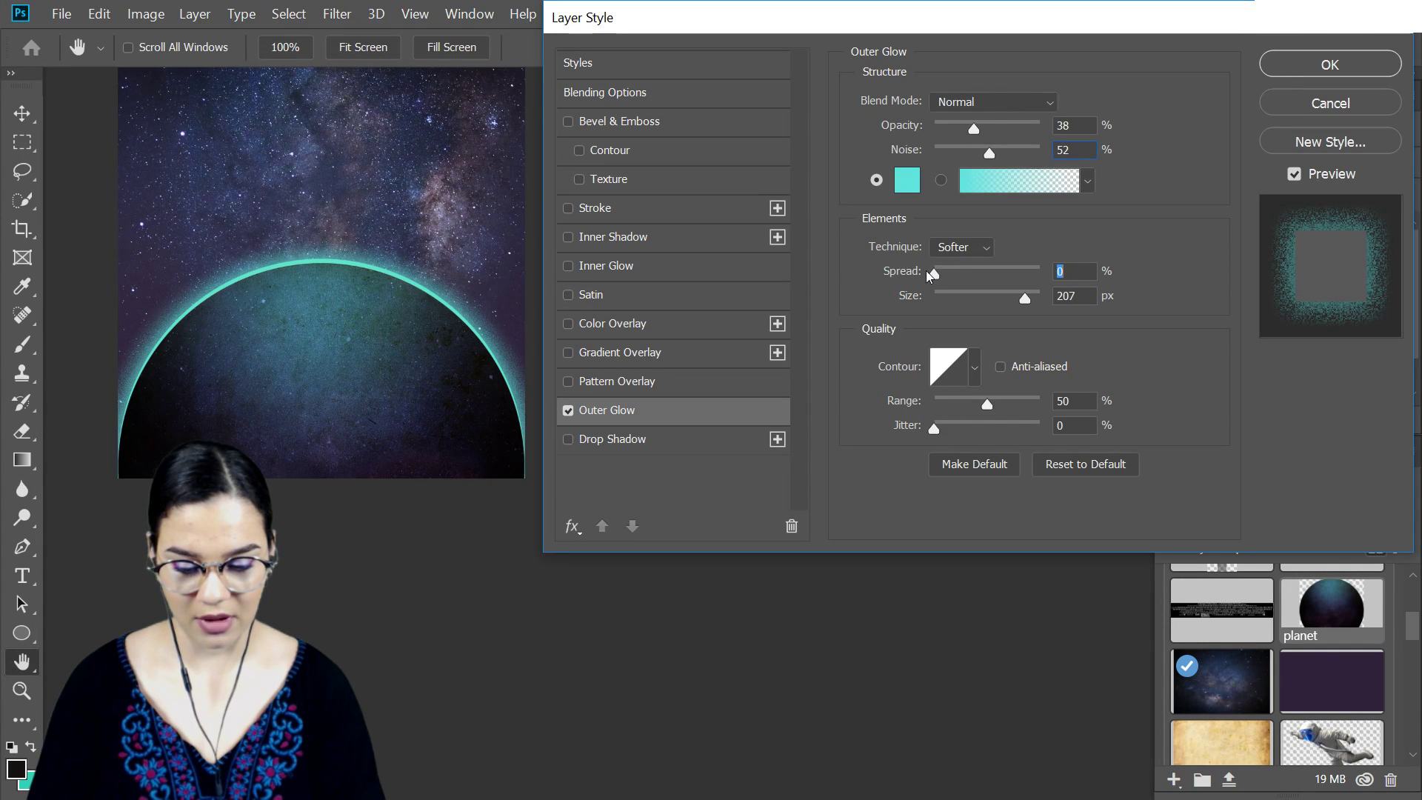
mouse_move(1025, 299)
left_mouse_down()
mouse_move(1000, 300)
mouse_move(1021, 298)
left_mouse_up()
Change the planet layer's Outer Glow color to a light green
left_click(910, 185)
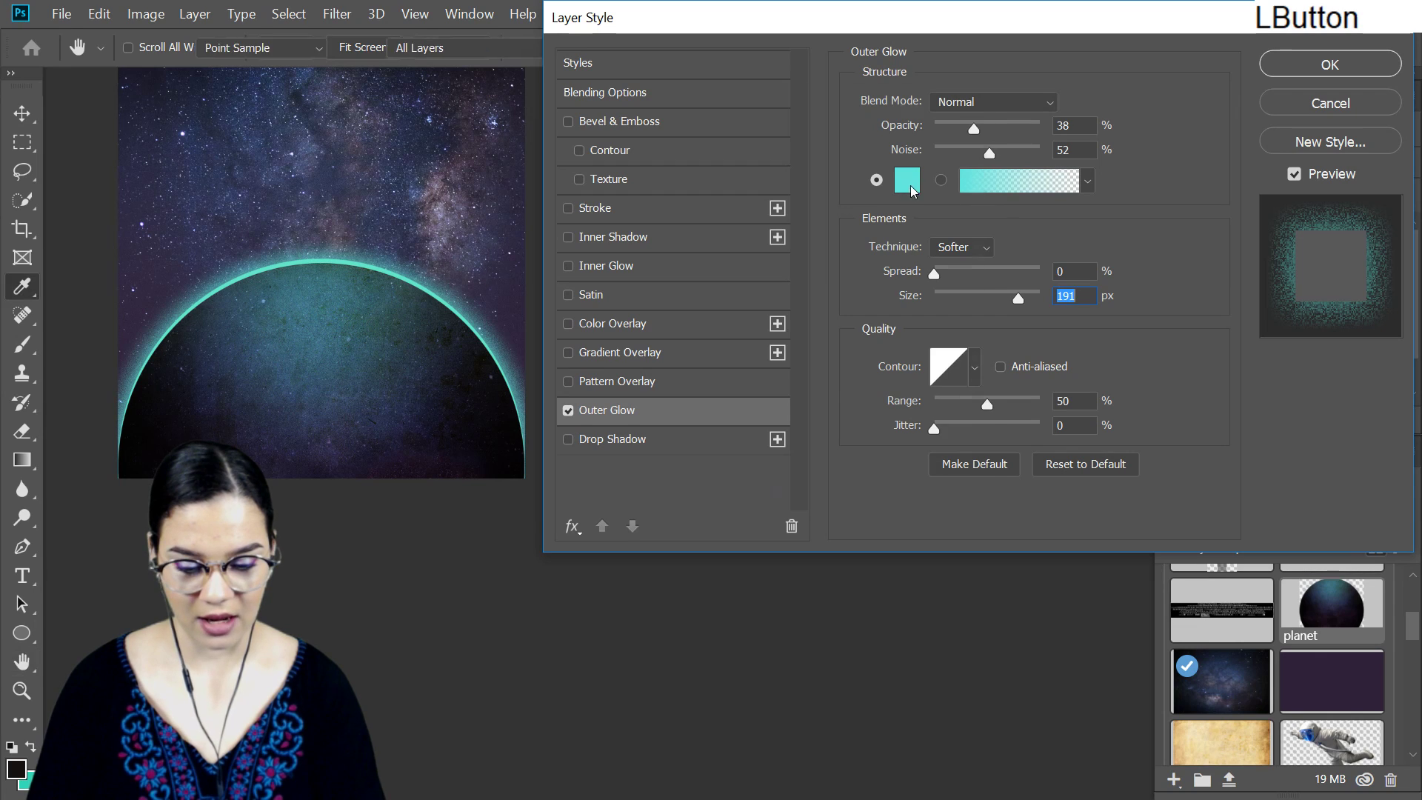
left_click(726, 302)
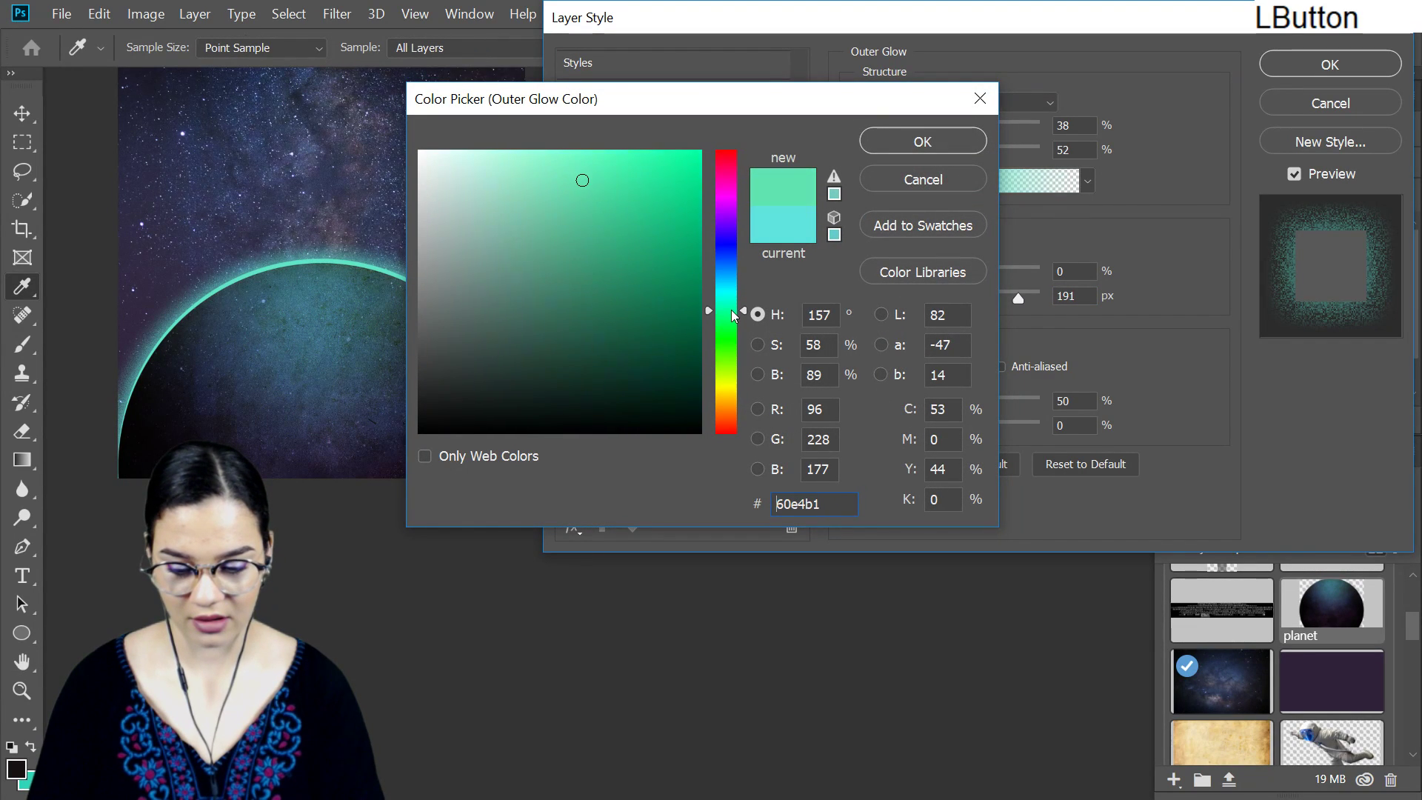
left_click_drag(727, 317, 729, 336)
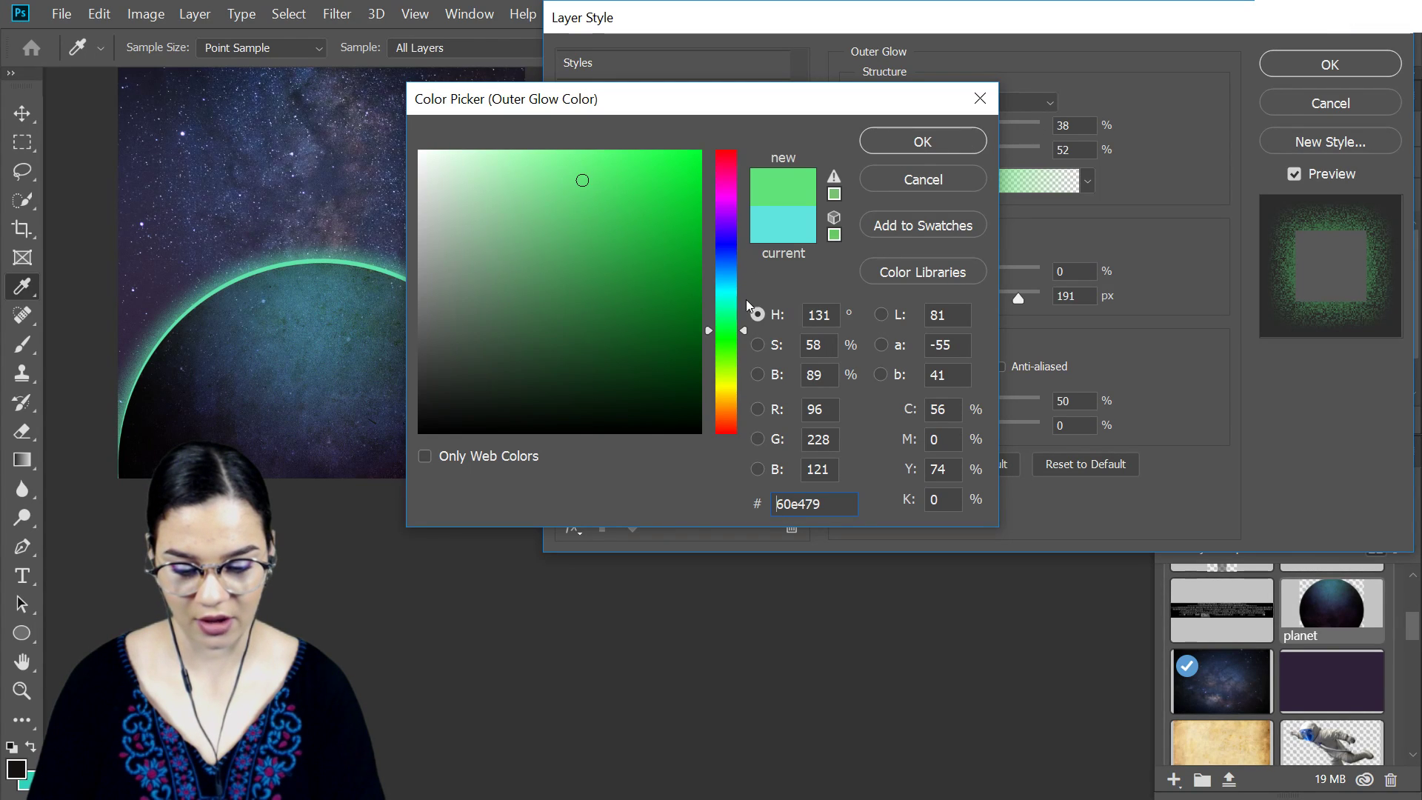
left_click(727, 322)
left_click(959, 136)
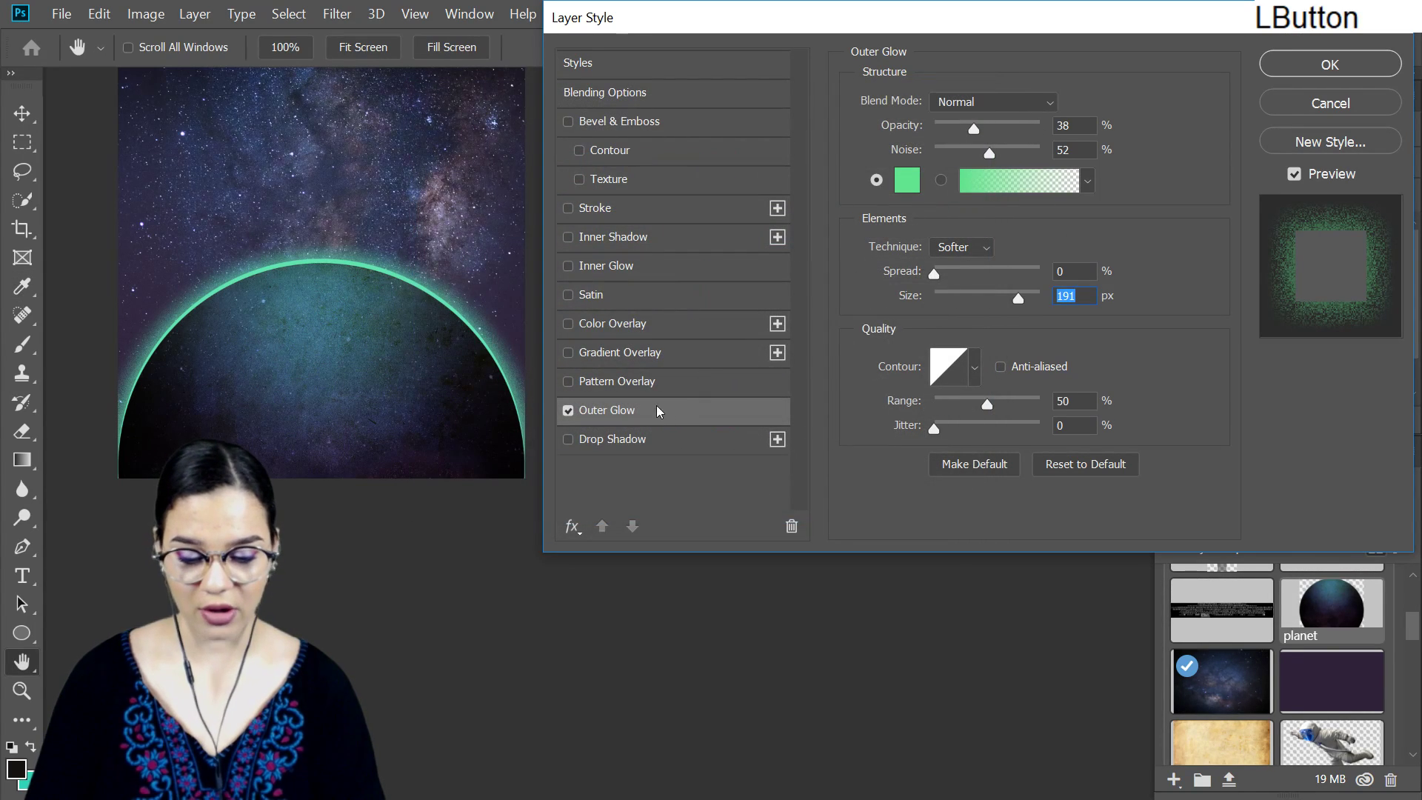
Add an Inner Glow with a size of 114 px to the planet layer and apply the layer style
left_click(610, 265)
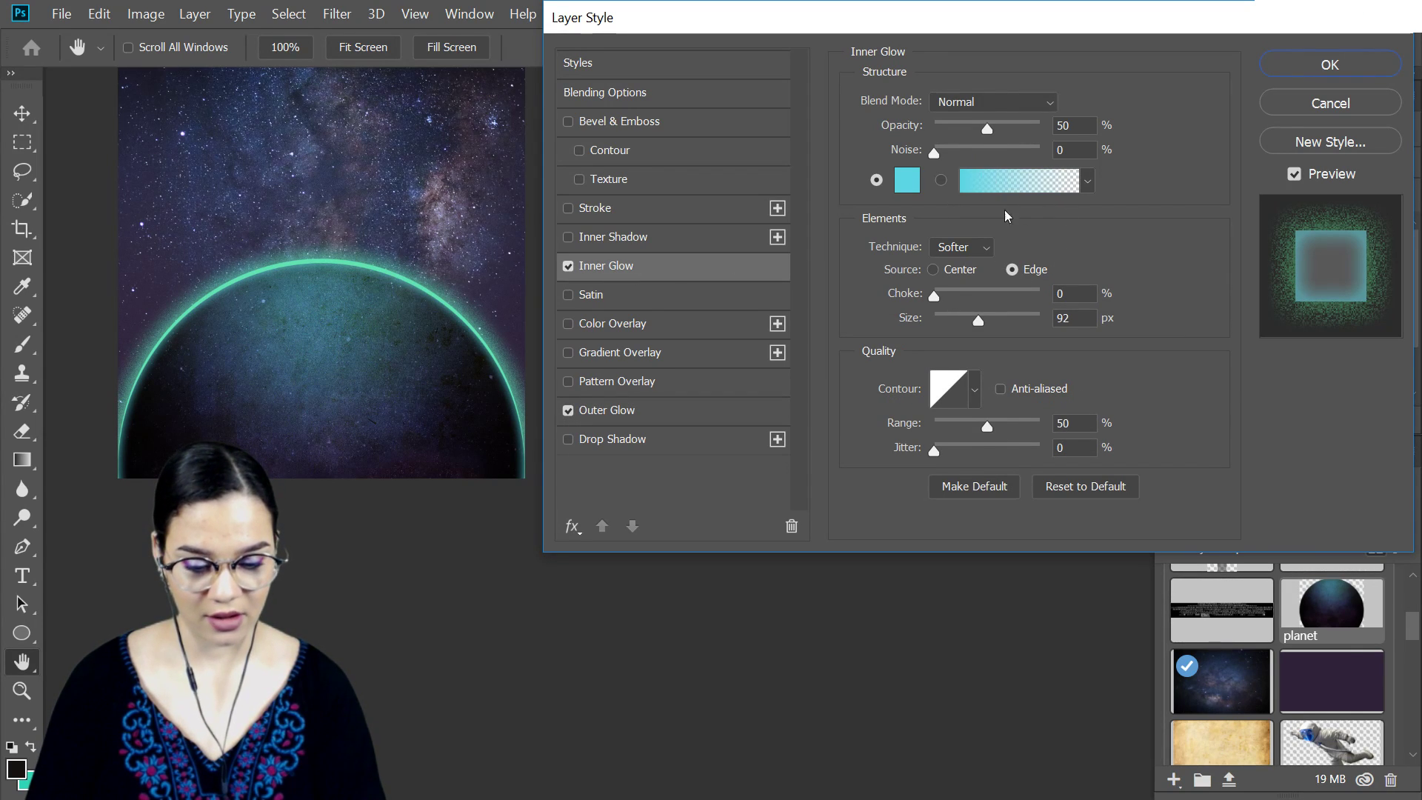
mouse_move(978, 320)
left_mouse_down()
mouse_move(1020, 315)
mouse_move(923, 335)
mouse_move(988, 327)
left_mouse_up()
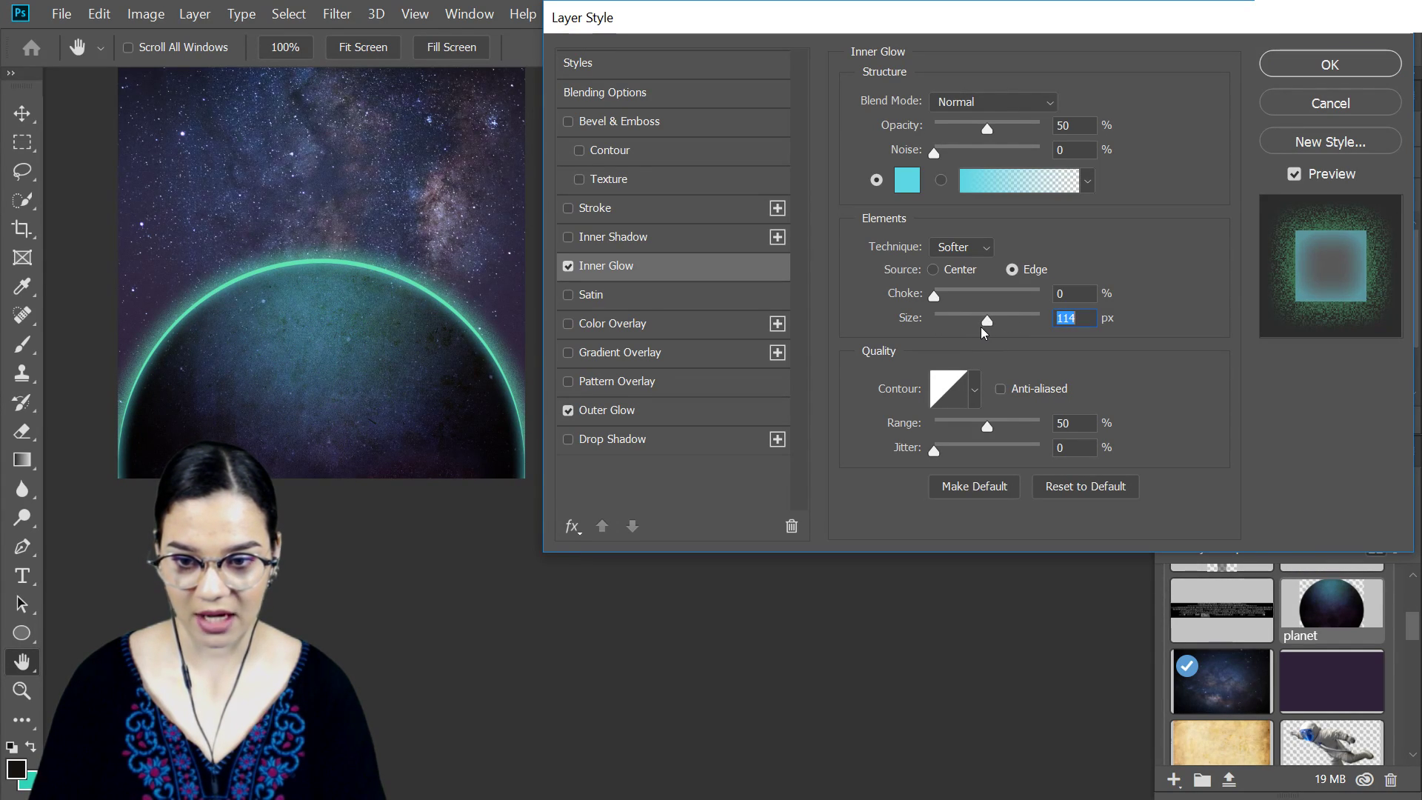
left_click(1333, 63)
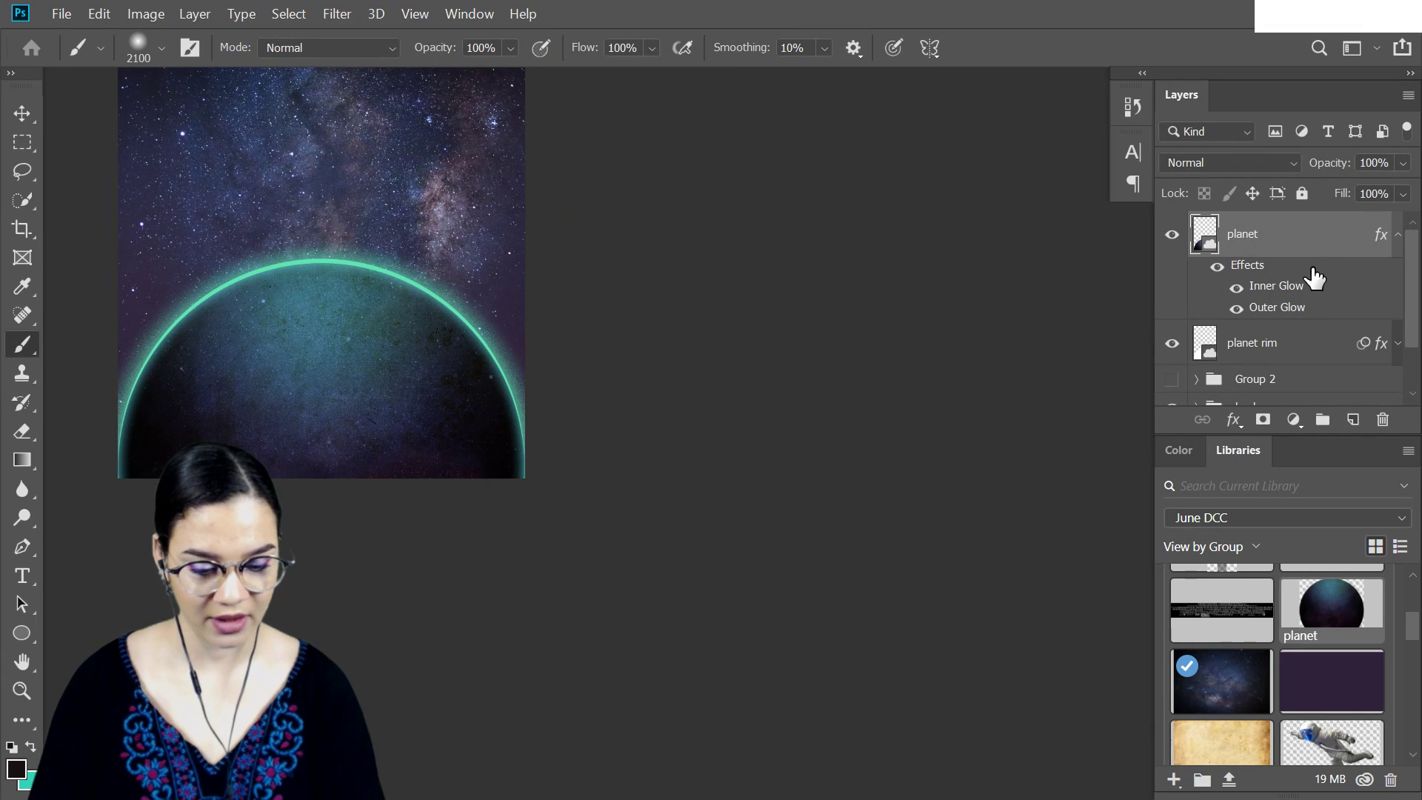
Group the planet and planet rim layers and name the group planet
scroll(1315, 280, "down", 2)
left_click(1311, 288, "shift")
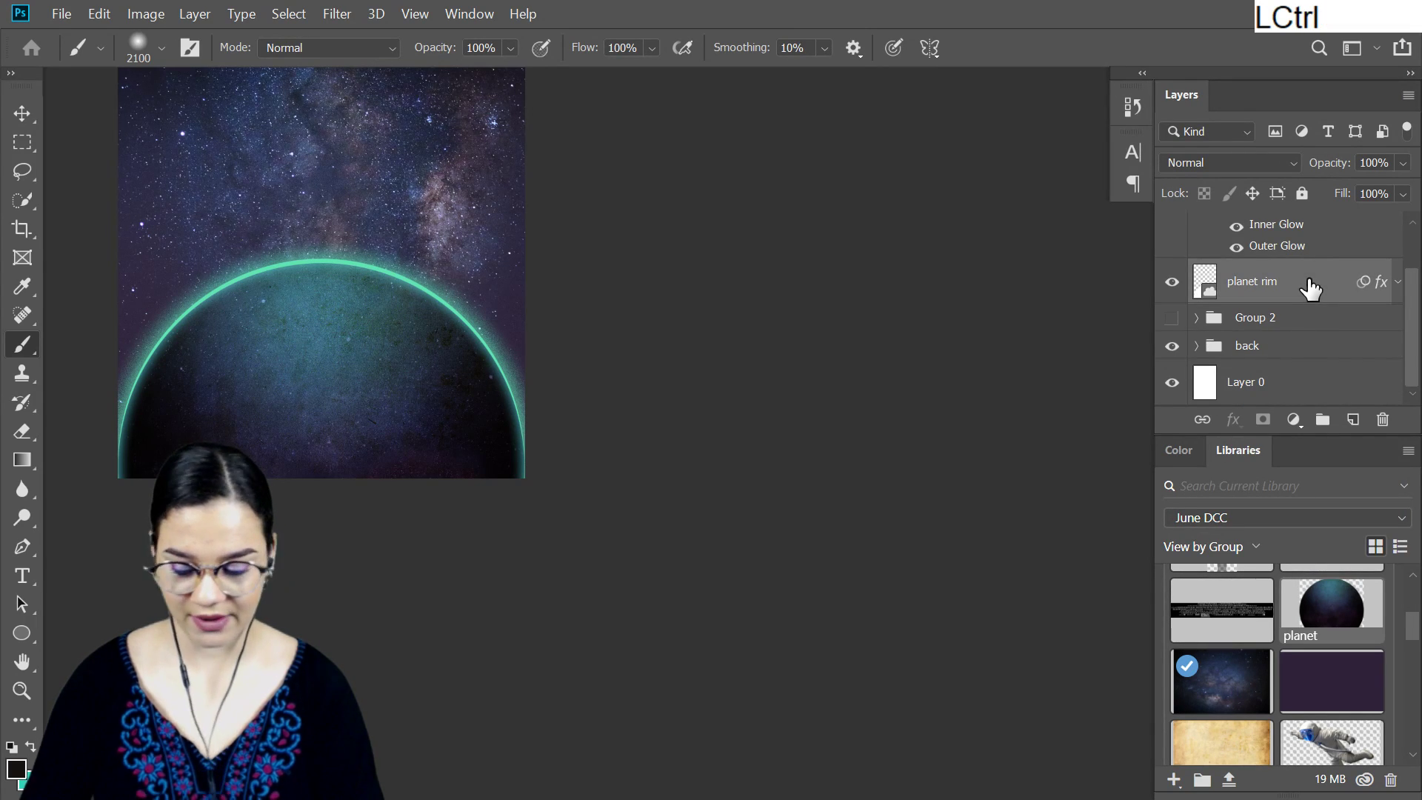
key("ctrl+g")
double_click(1252, 225)
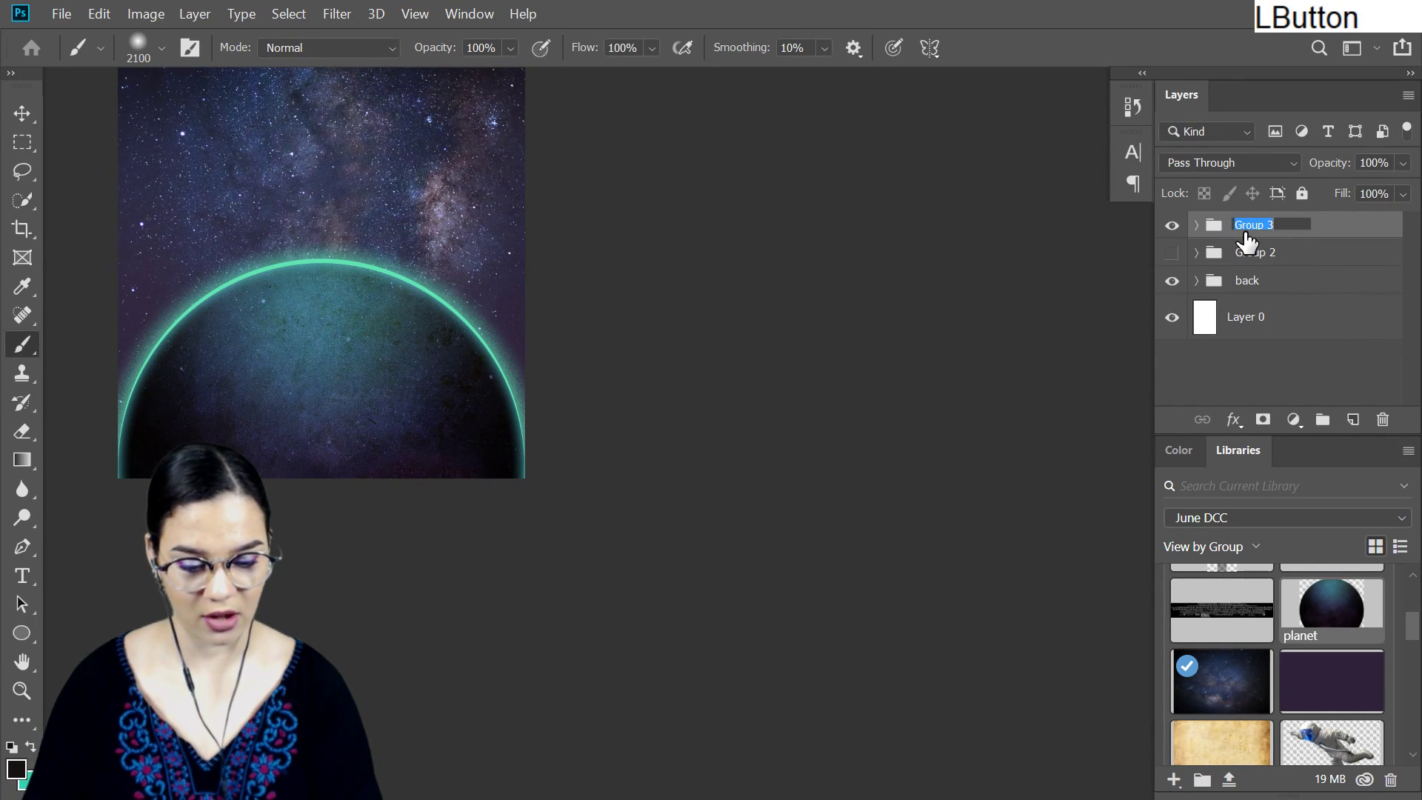
type("pl")
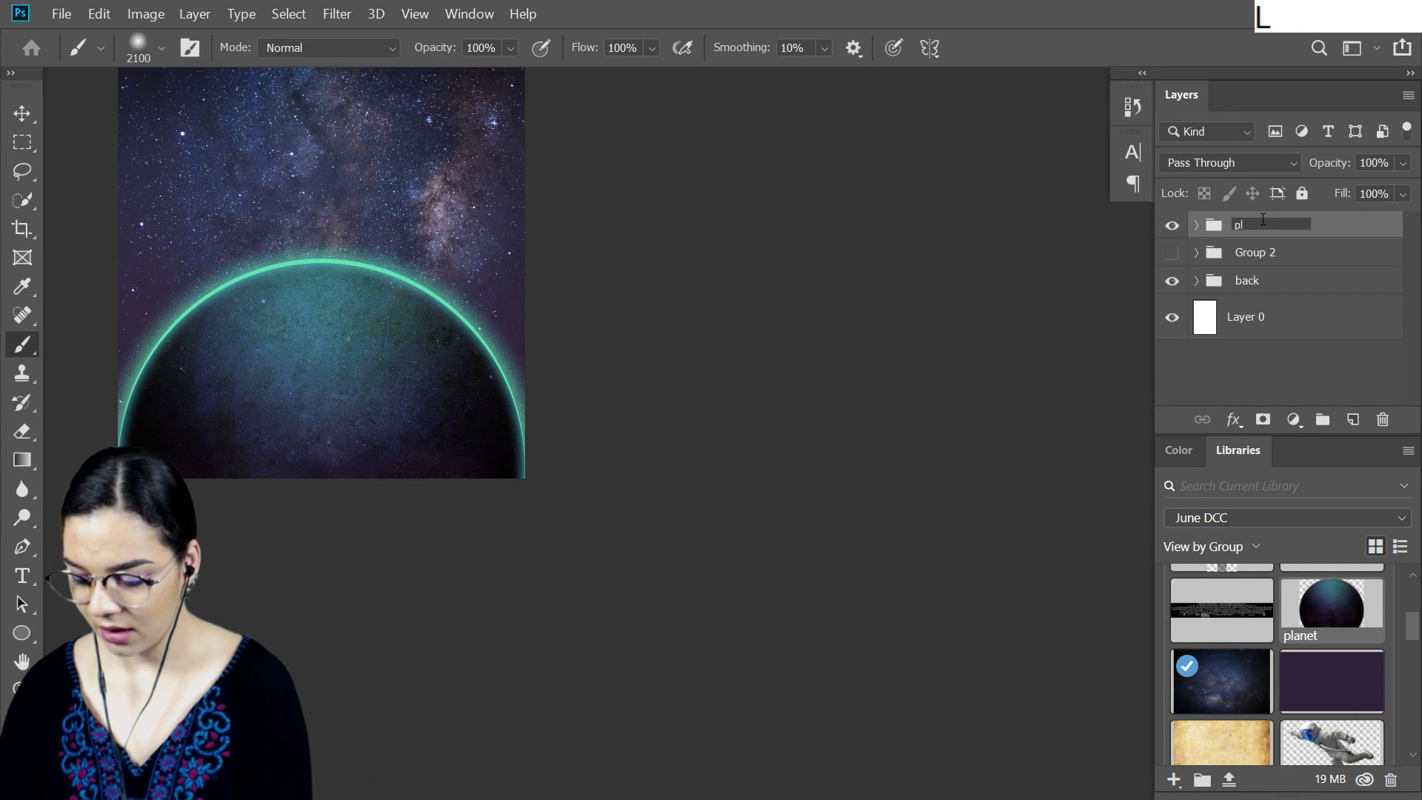
type("anet")
key("KP_Enter")
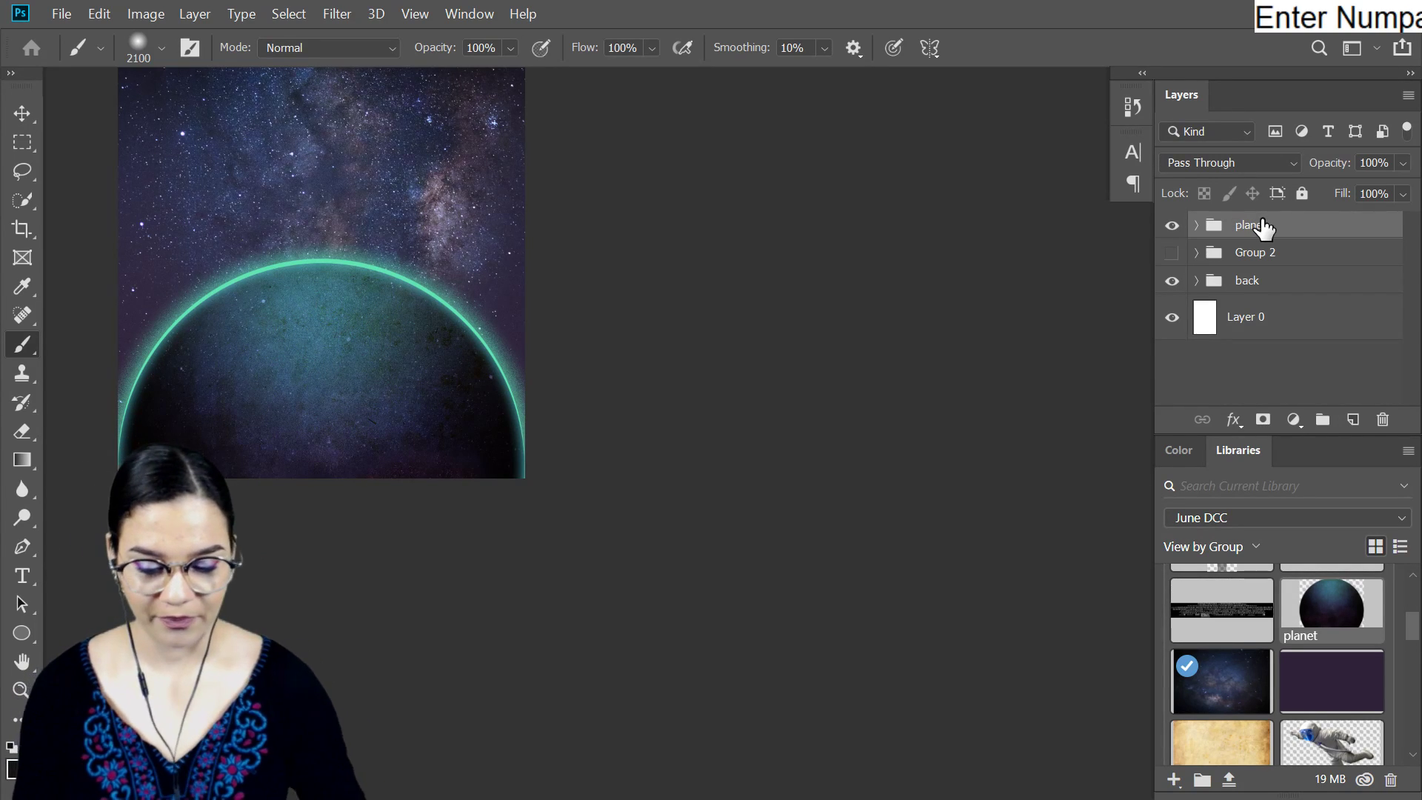
Add a new layer named planet gradient directly above the planet layer inside the planet group
left_click(1197, 225)
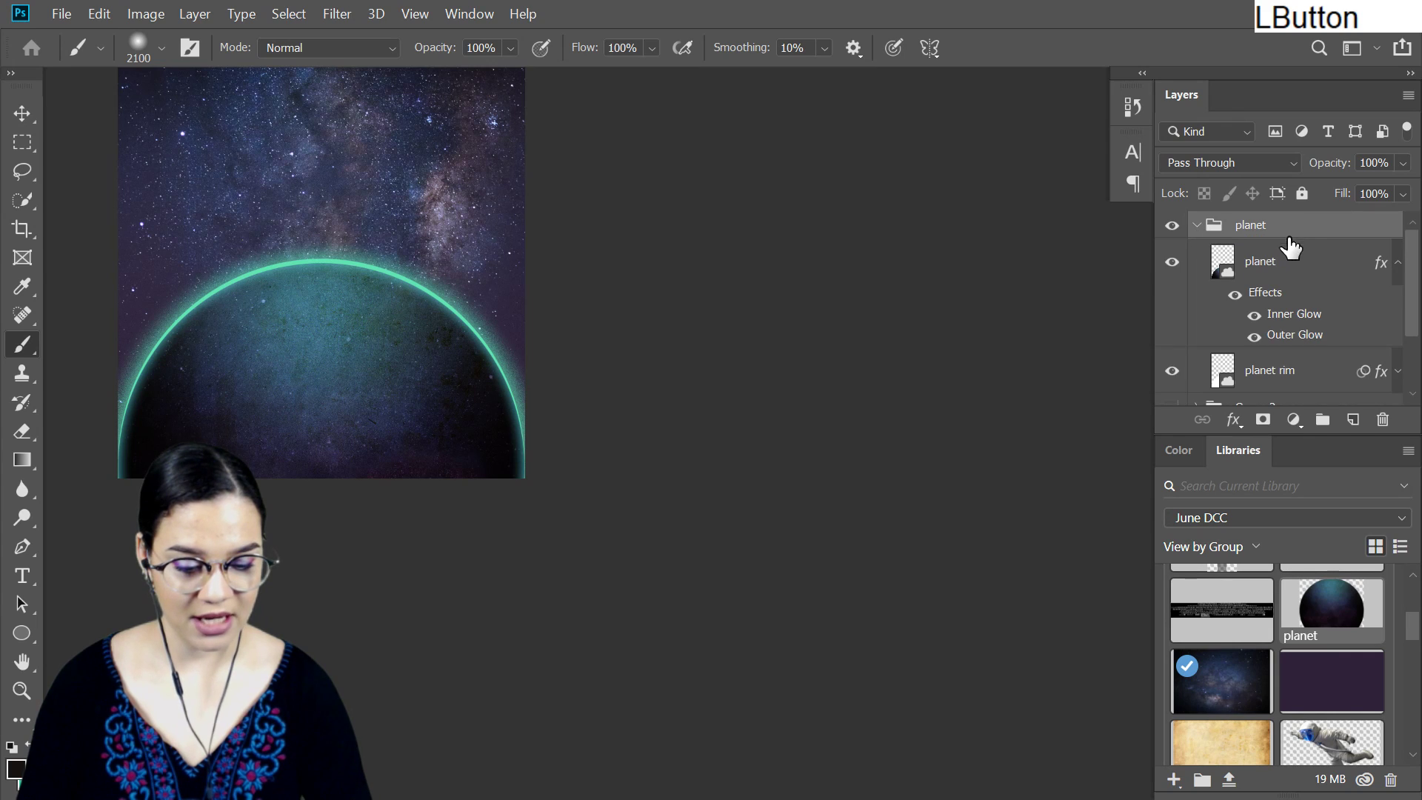
left_click(1305, 256)
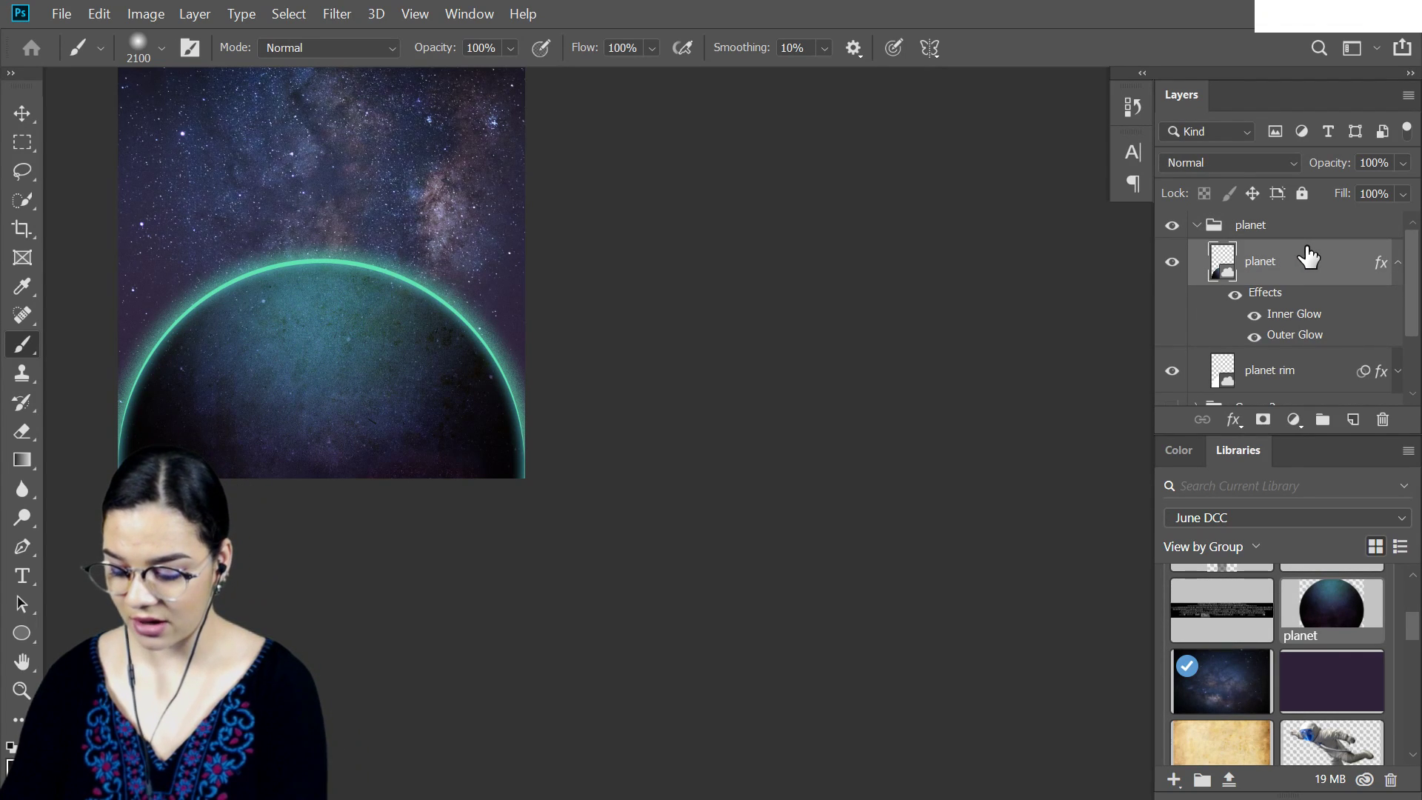
key("ctrl+shift+n")
type("planet gra")
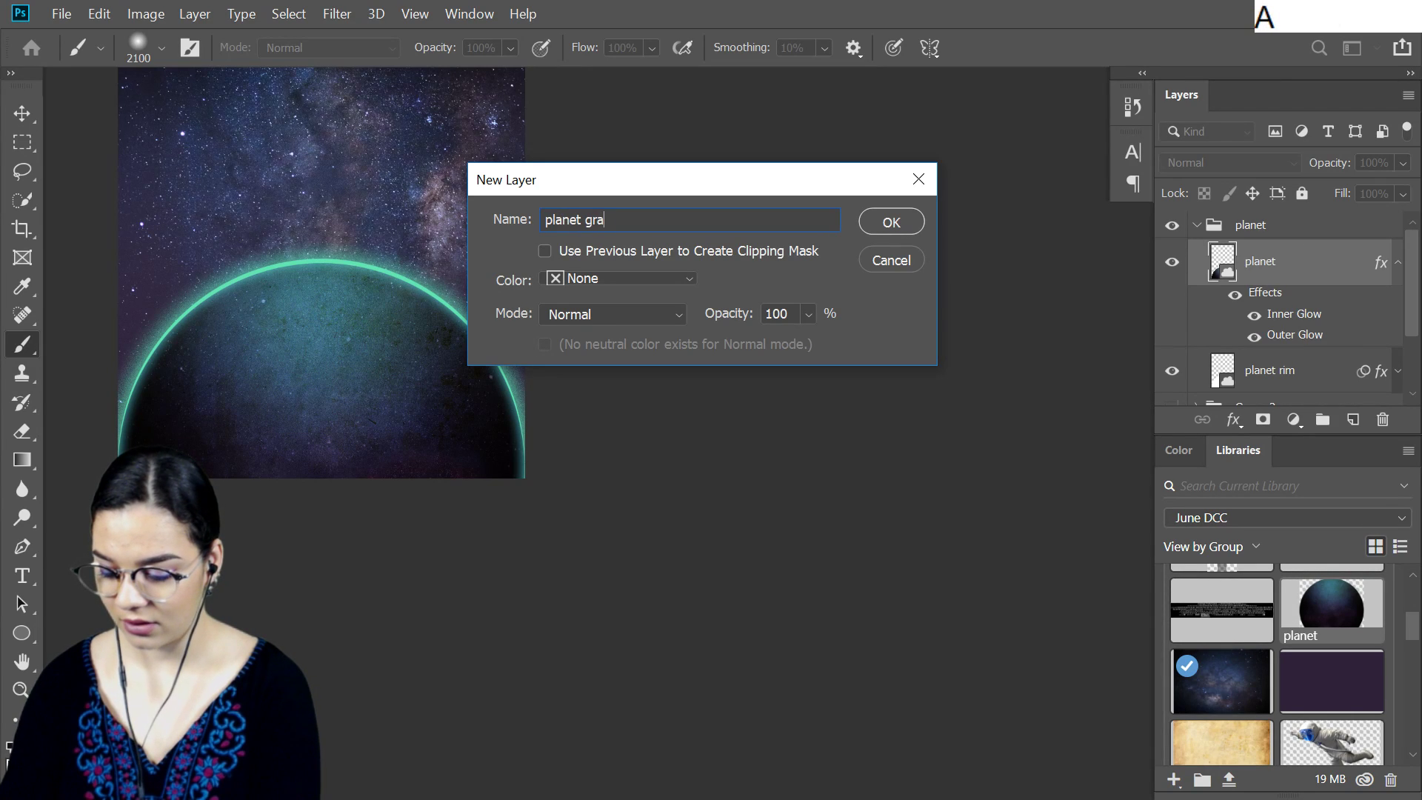
type("dient")
key("Return")
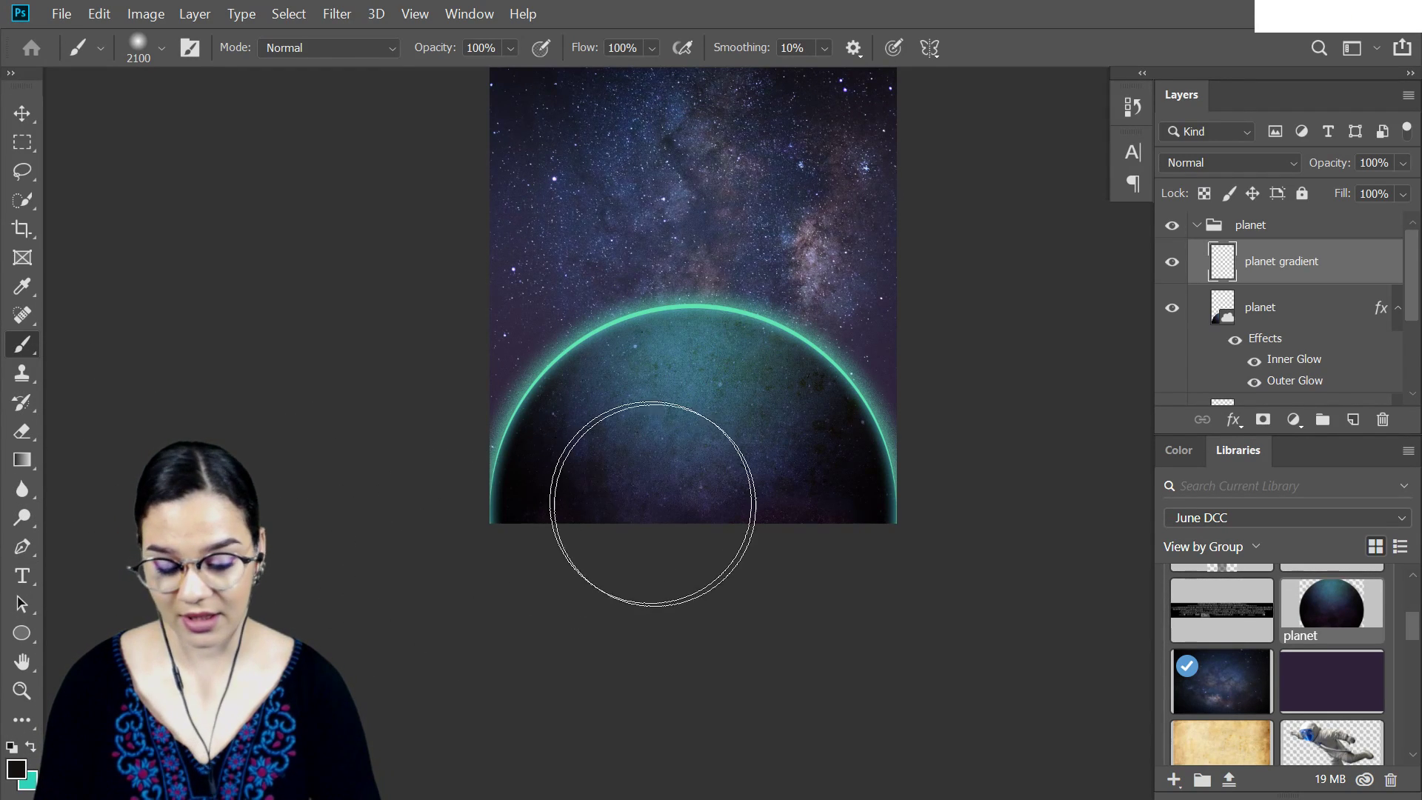
Darken the planet's lower corners on the planet gradient layer with a large soft black brush, and collapse the planet group
left_click(1184, 454)
left_click(449, 534)
left_click(926, 528)
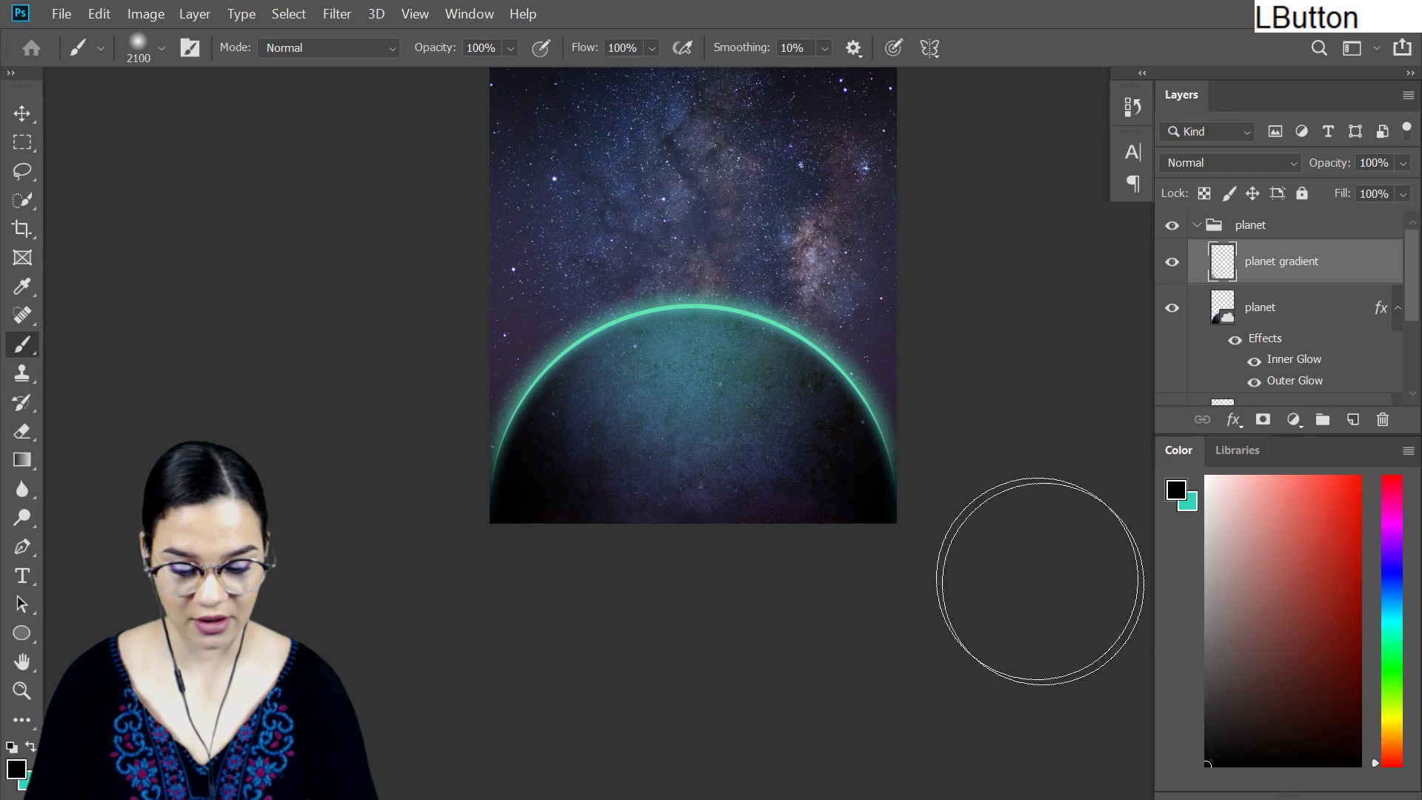
left_click(907, 481)
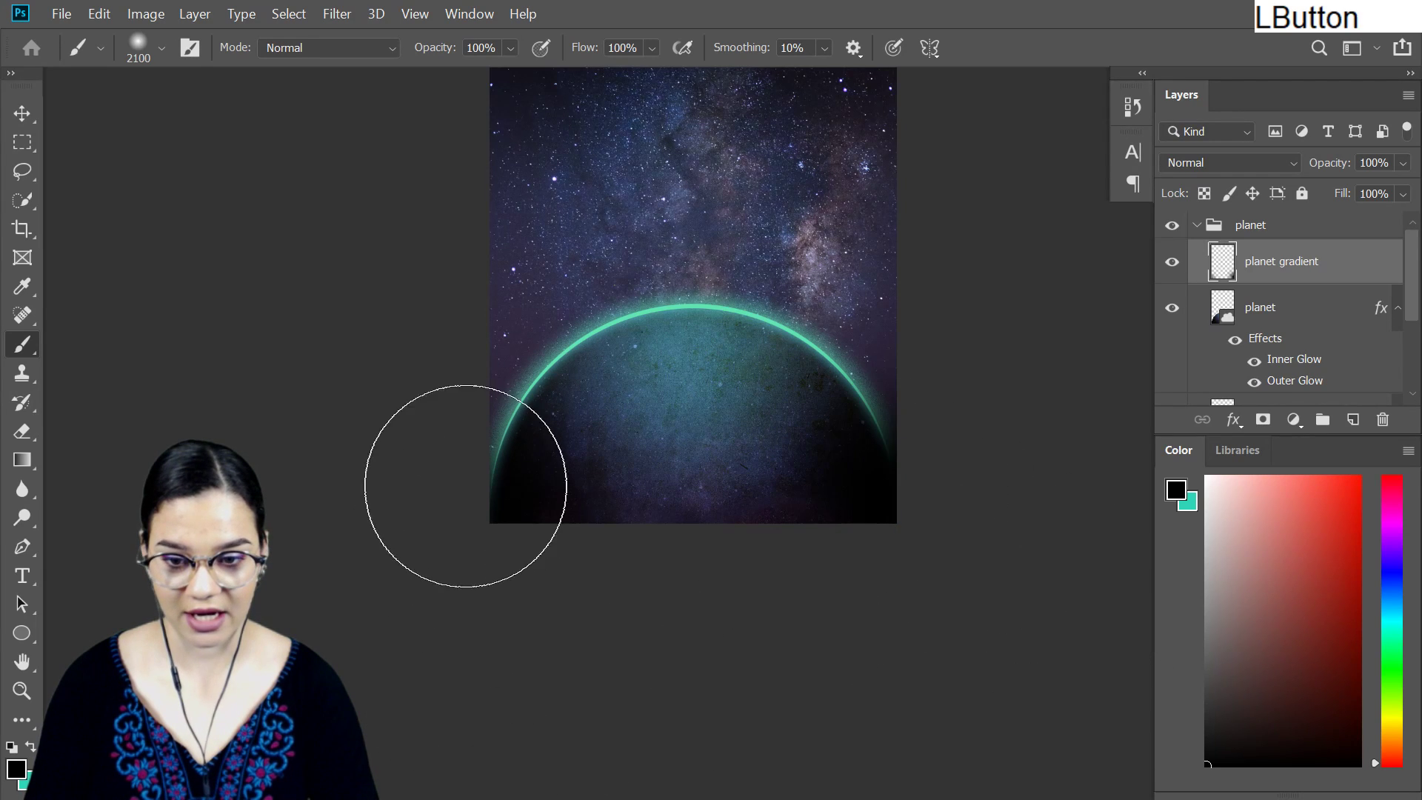
mouse_move(733, 348)
left_mouse_down()
mouse_move(810, 606)
mouse_move(771, 540)
left_mouse_up()
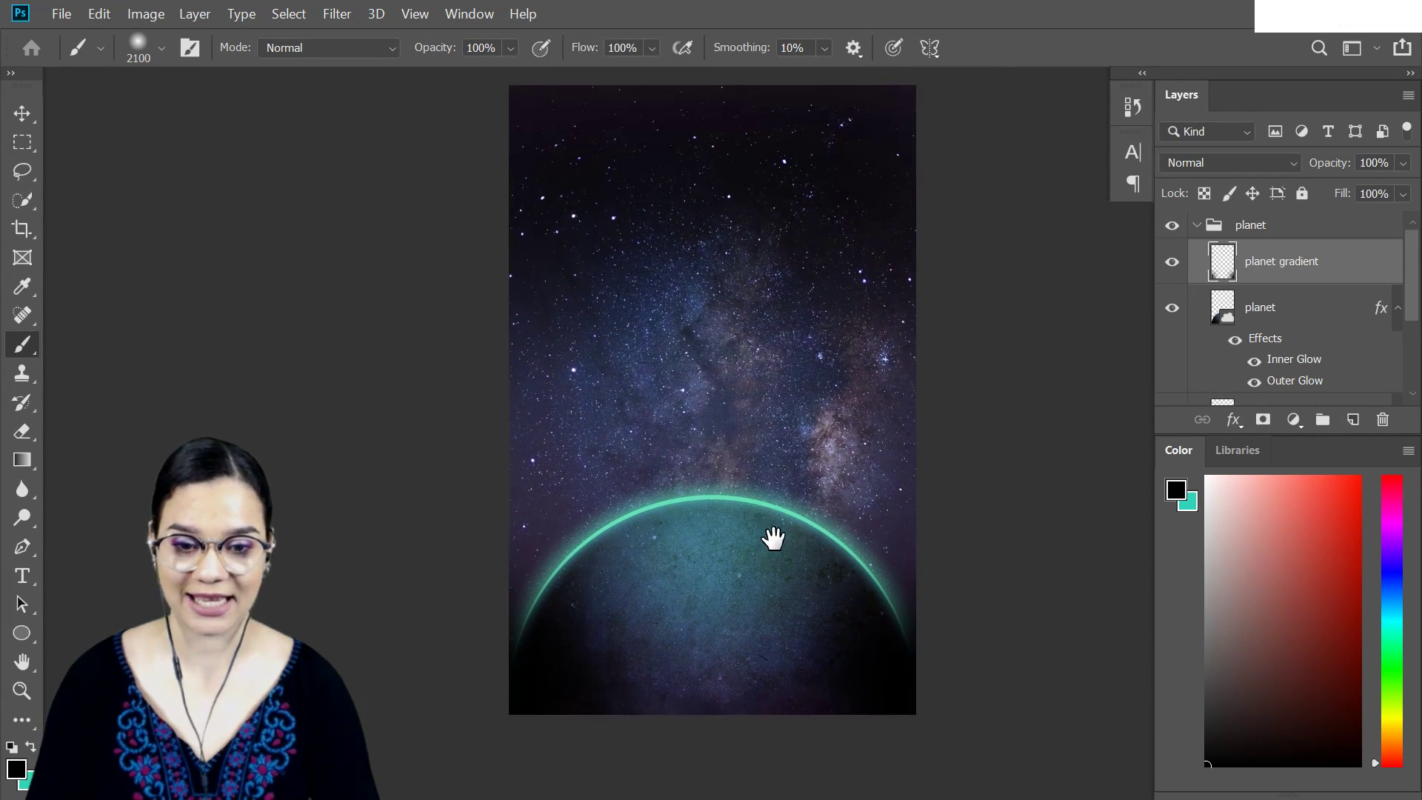
left_click(1197, 225)
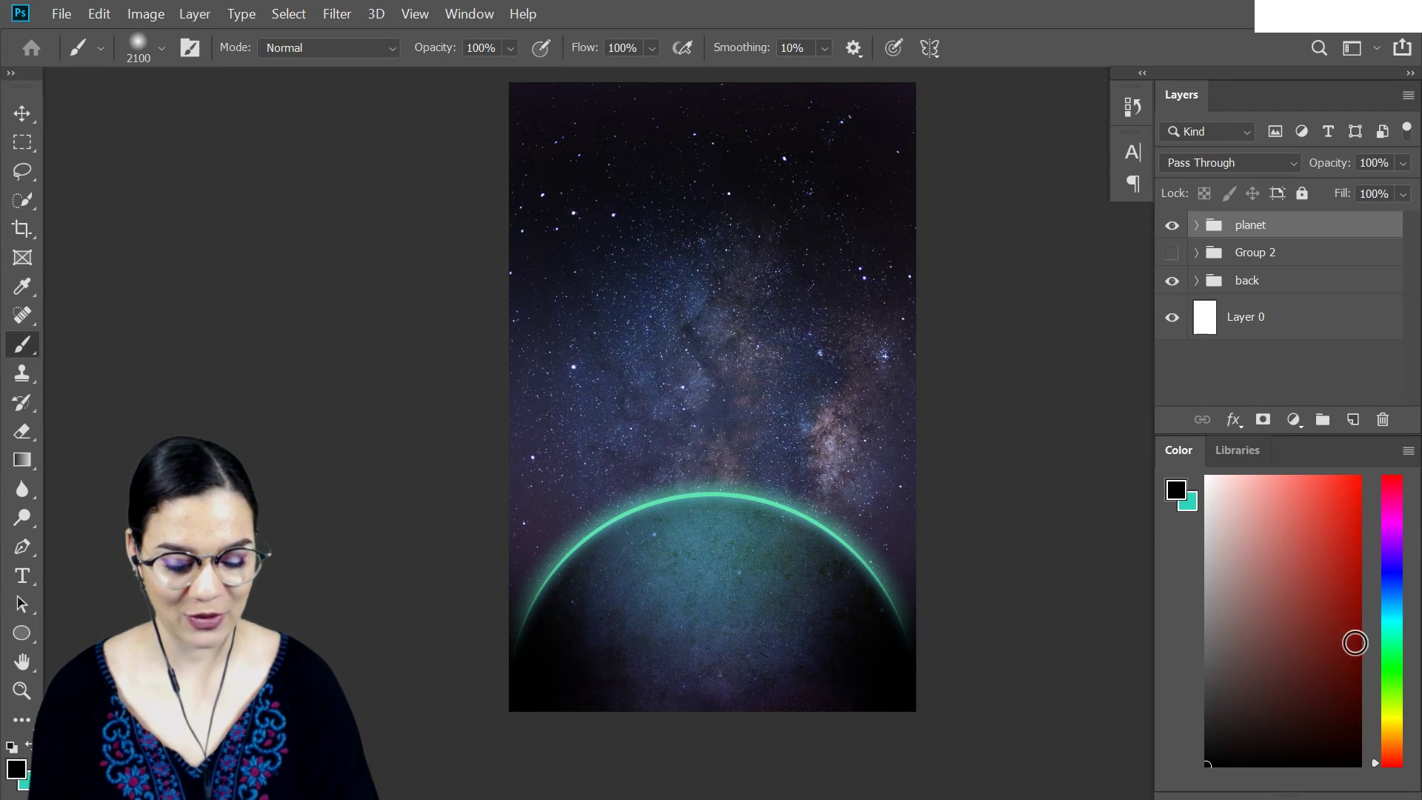
Place the blue light flare image from the June DCC library across the canvas, centered on the planet's upper rim
left_click(1243, 459)
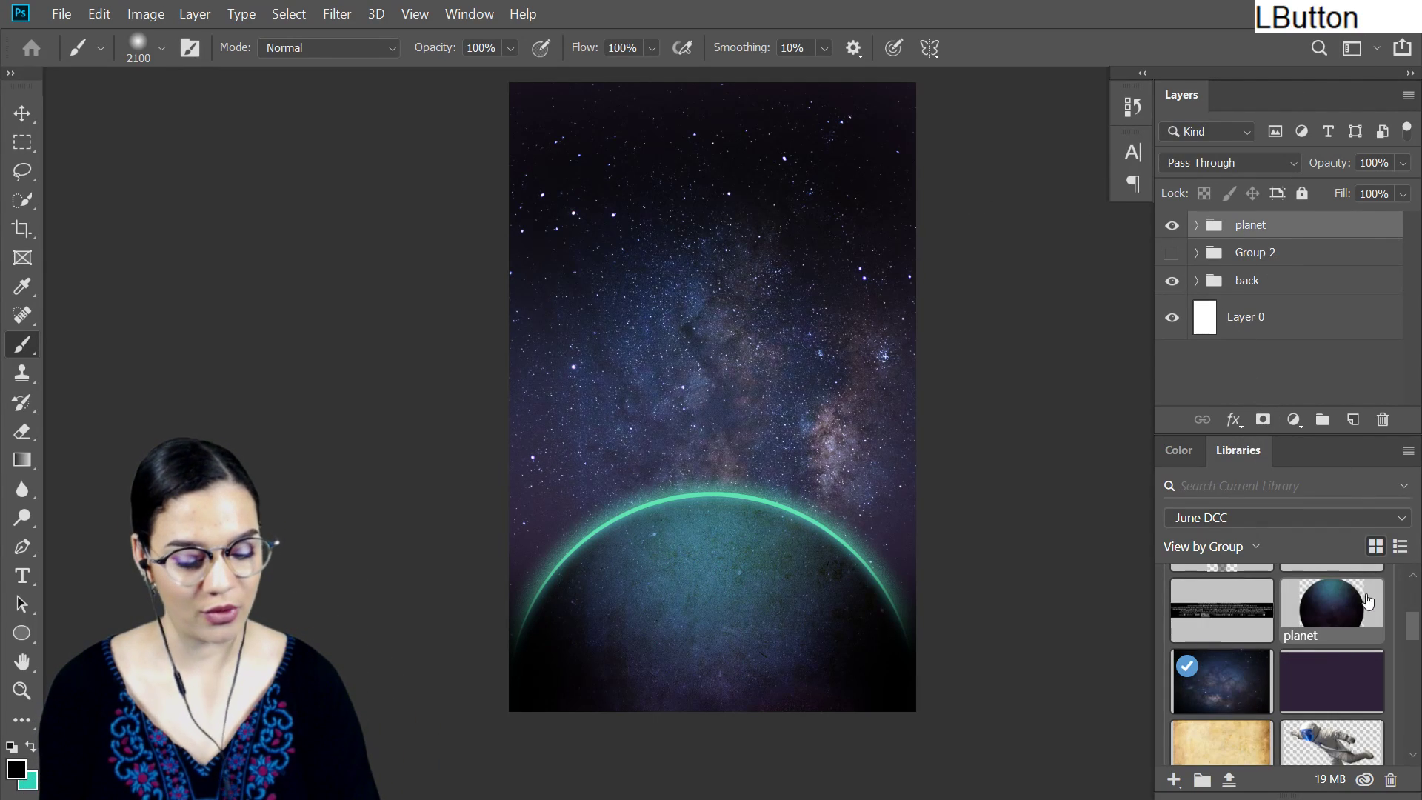
left_click_drag(1346, 669, 724, 492)
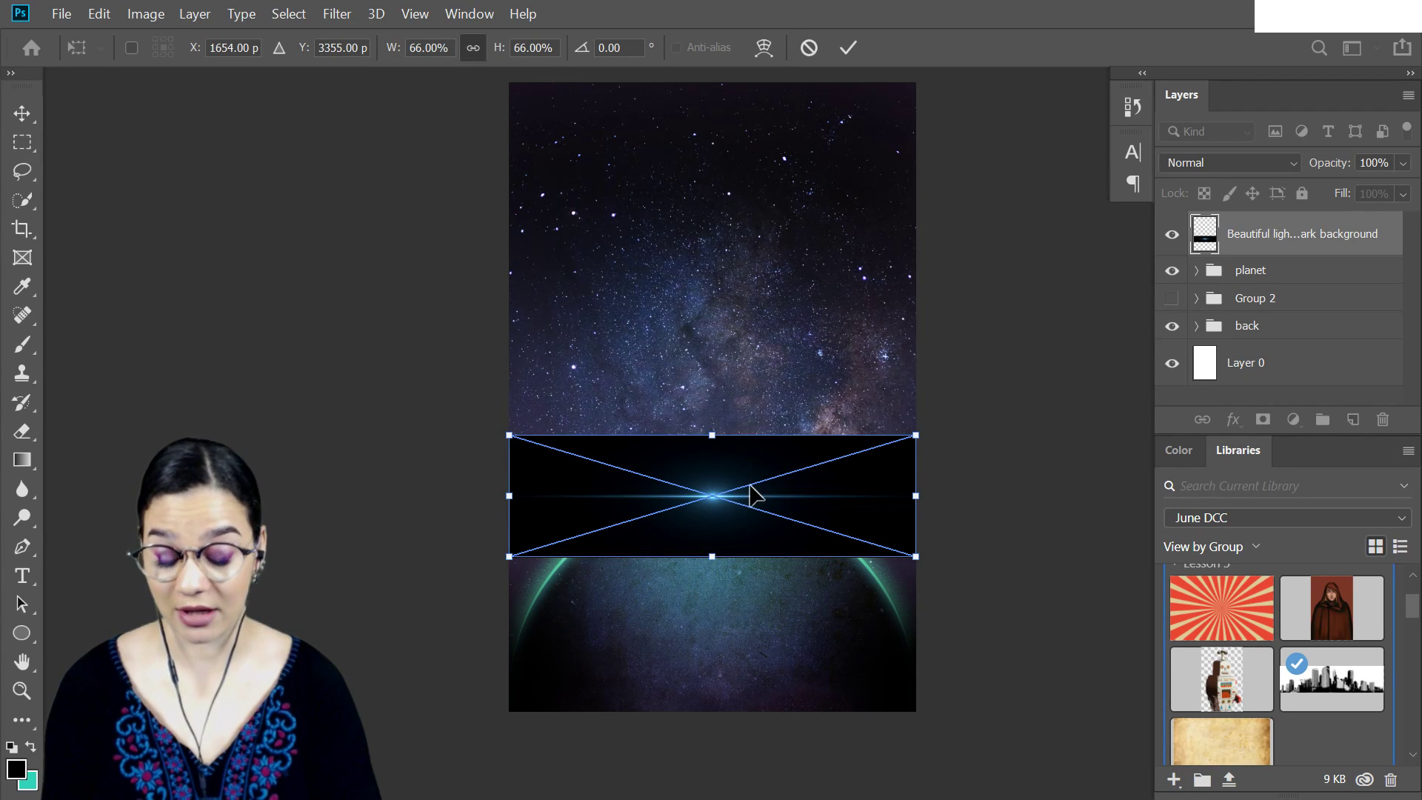
key("ctrl+equal")
key("ctrl+equal")
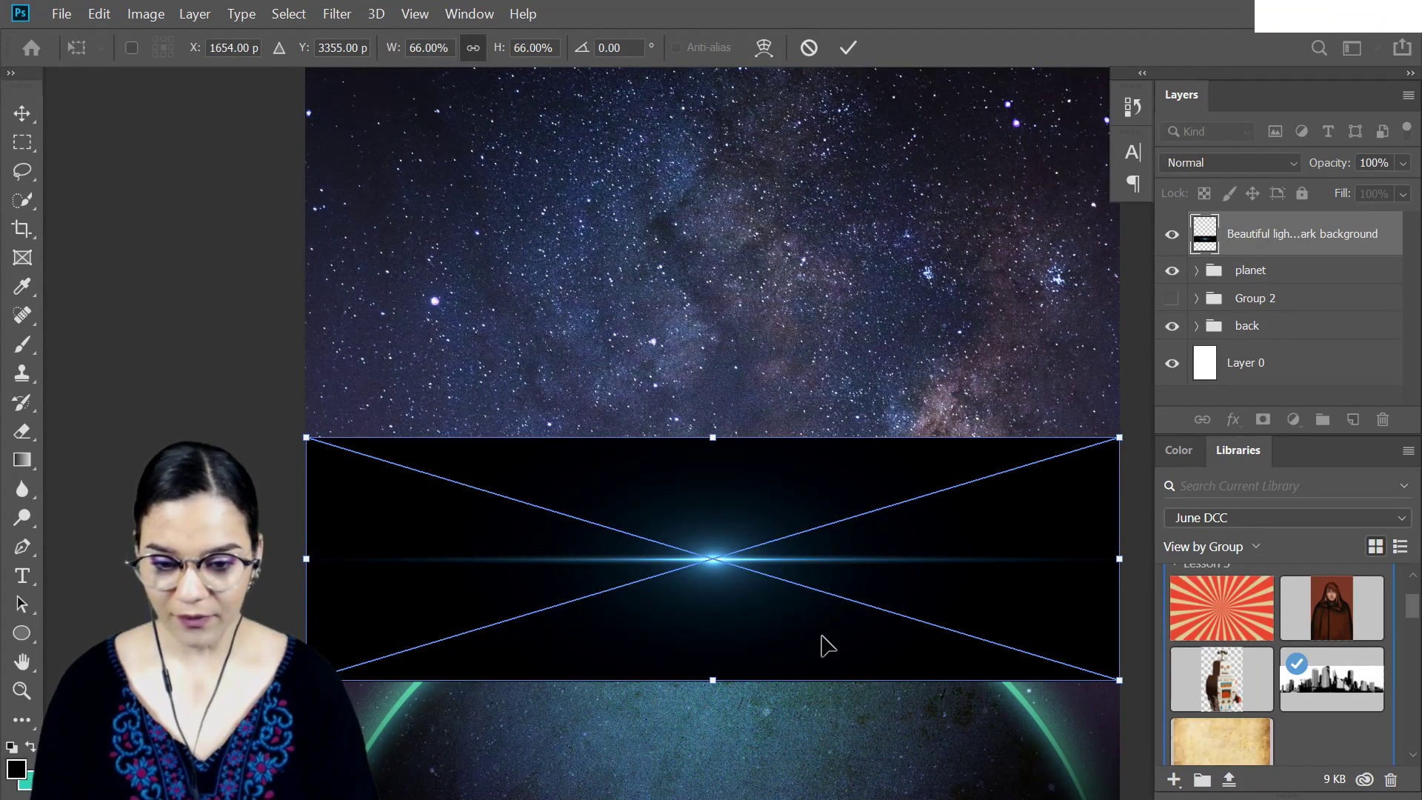
key("KP_Enter")
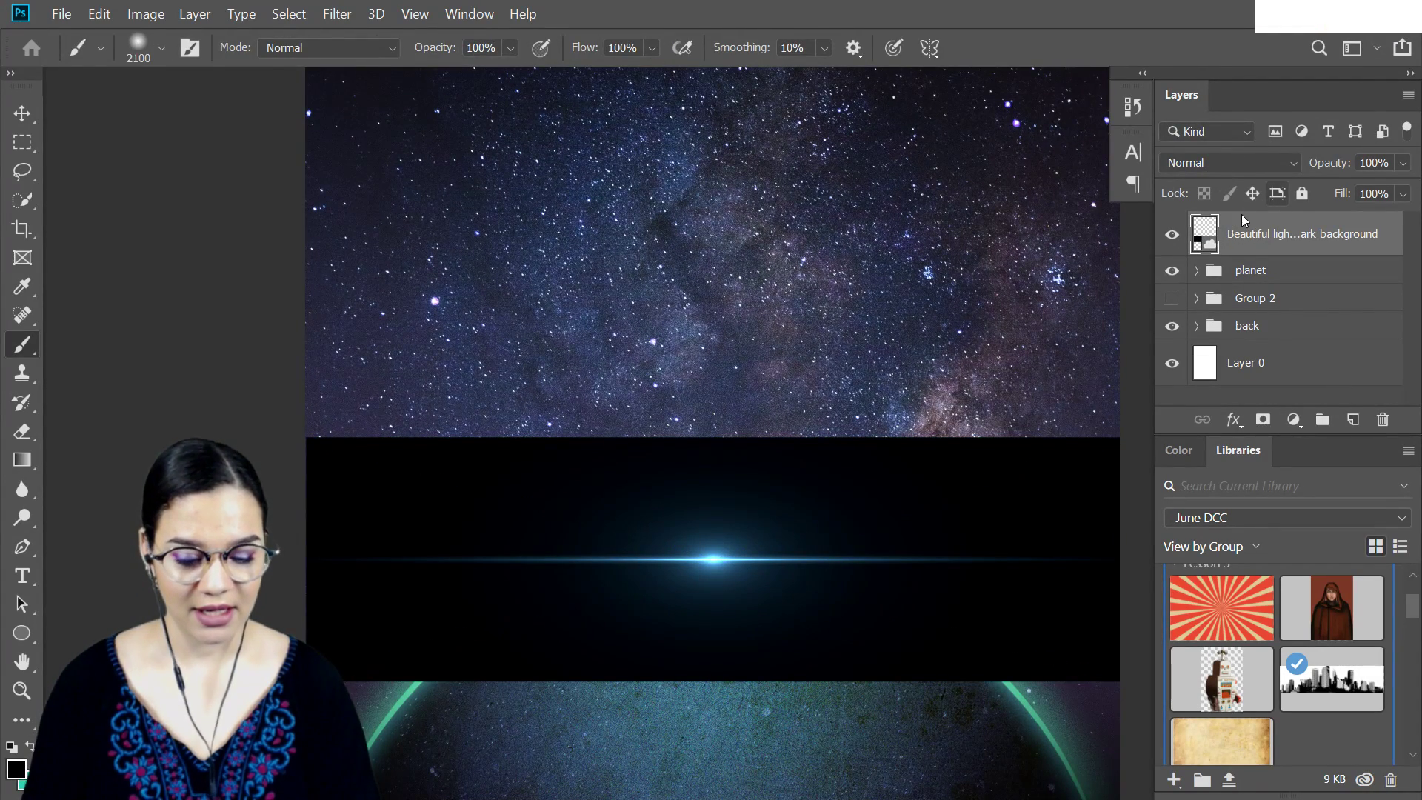
Set the light flare layer's blend mode to Screen and rasterize the smart object
left_click(1230, 162)
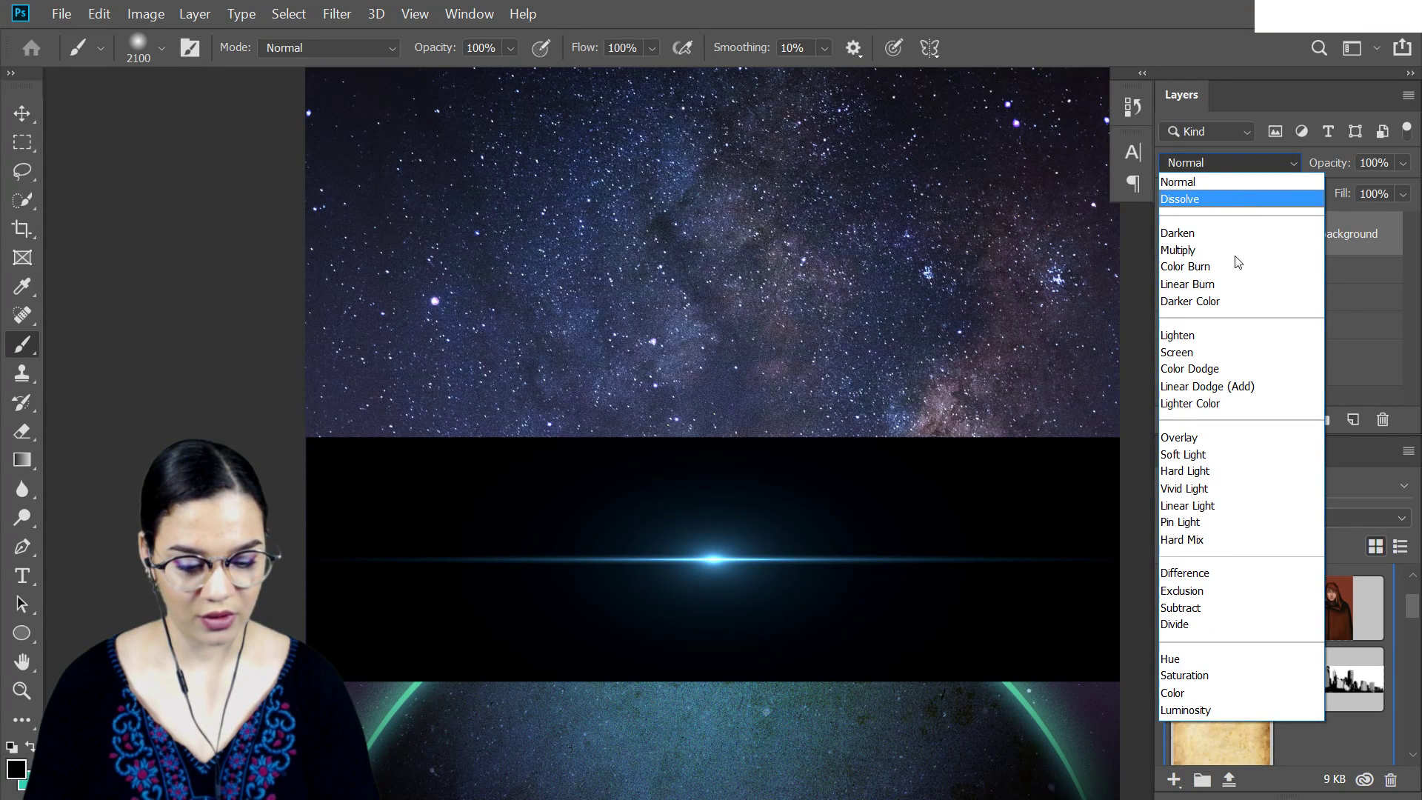
left_click(1217, 354)
key("t")
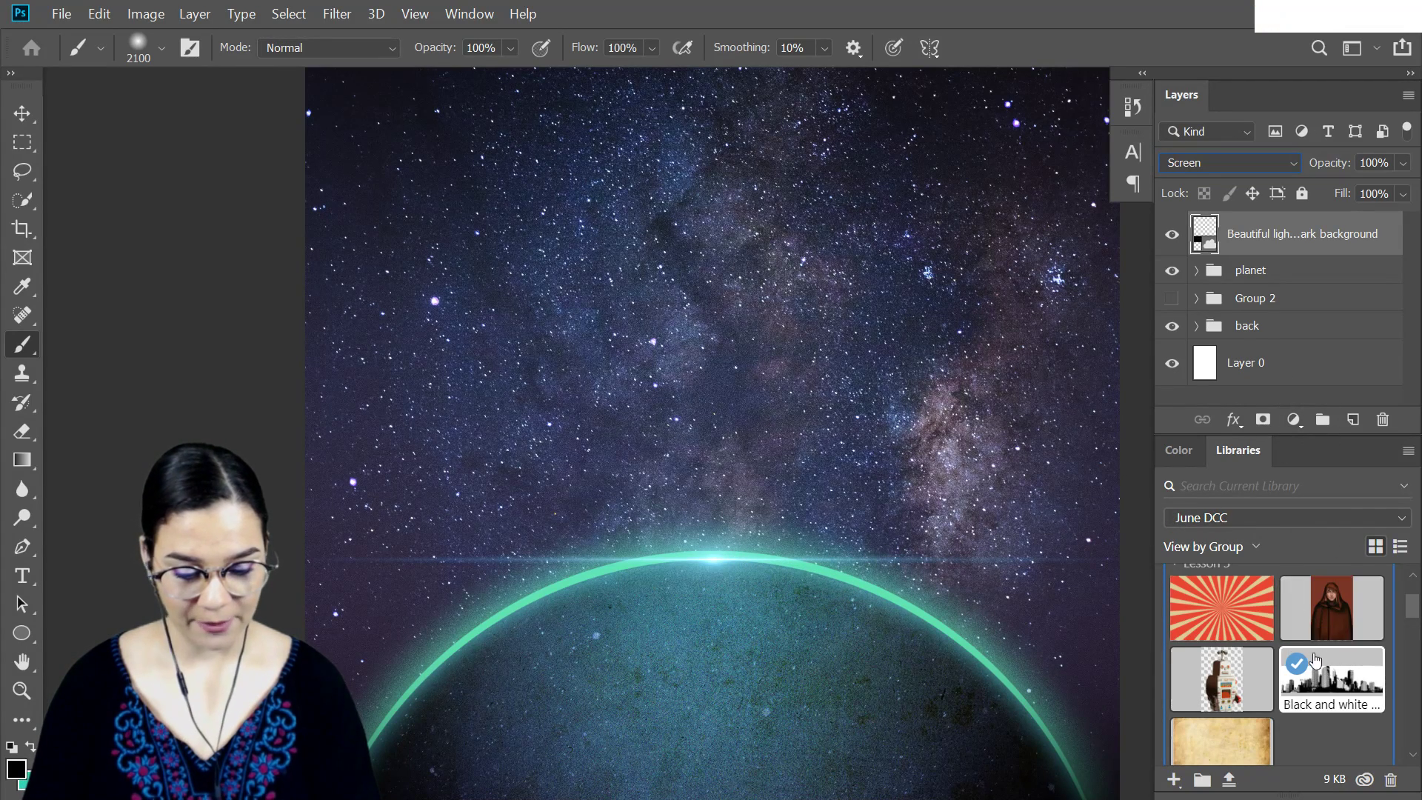
left_click(1294, 254)
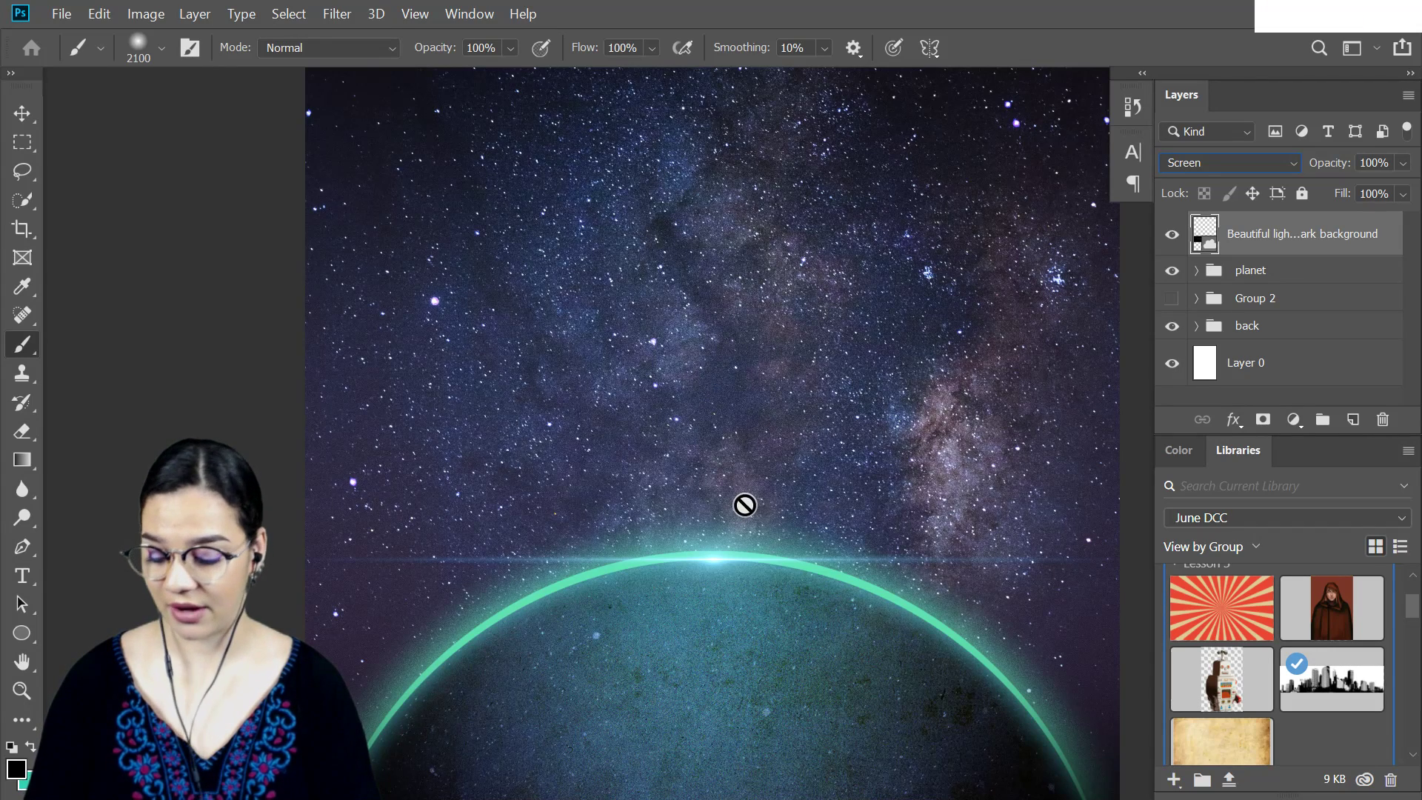
left_click(731, 553)
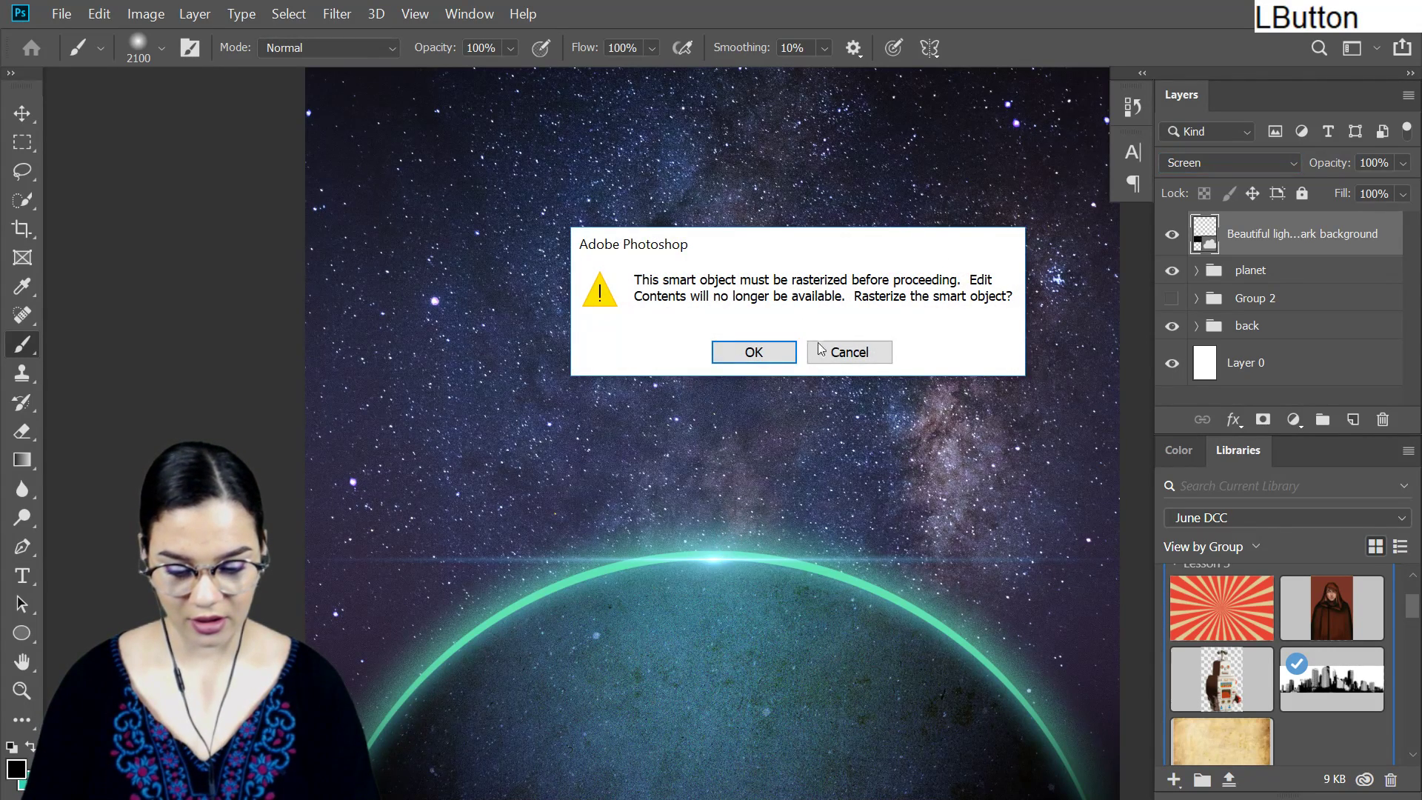
left_click(762, 357)
Move the light flare slightly up to X 1650, Y 3319 so it sits on the crest of the planet rim
key("ctrl+t")
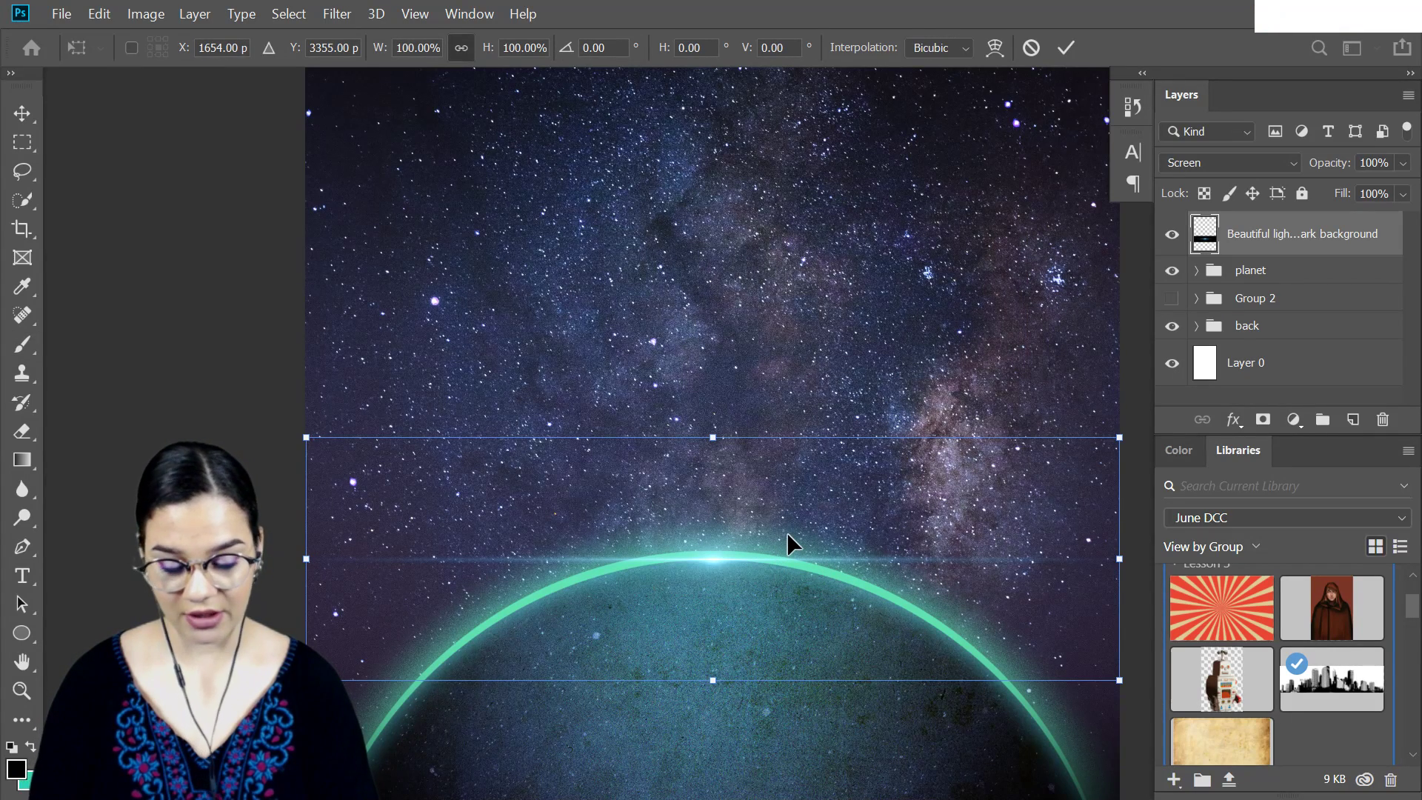
key("Up")
key("Up")
key("Up")
key("Up")
key("Up")
key("Up")
left_click_drag(761, 542, 757, 535)
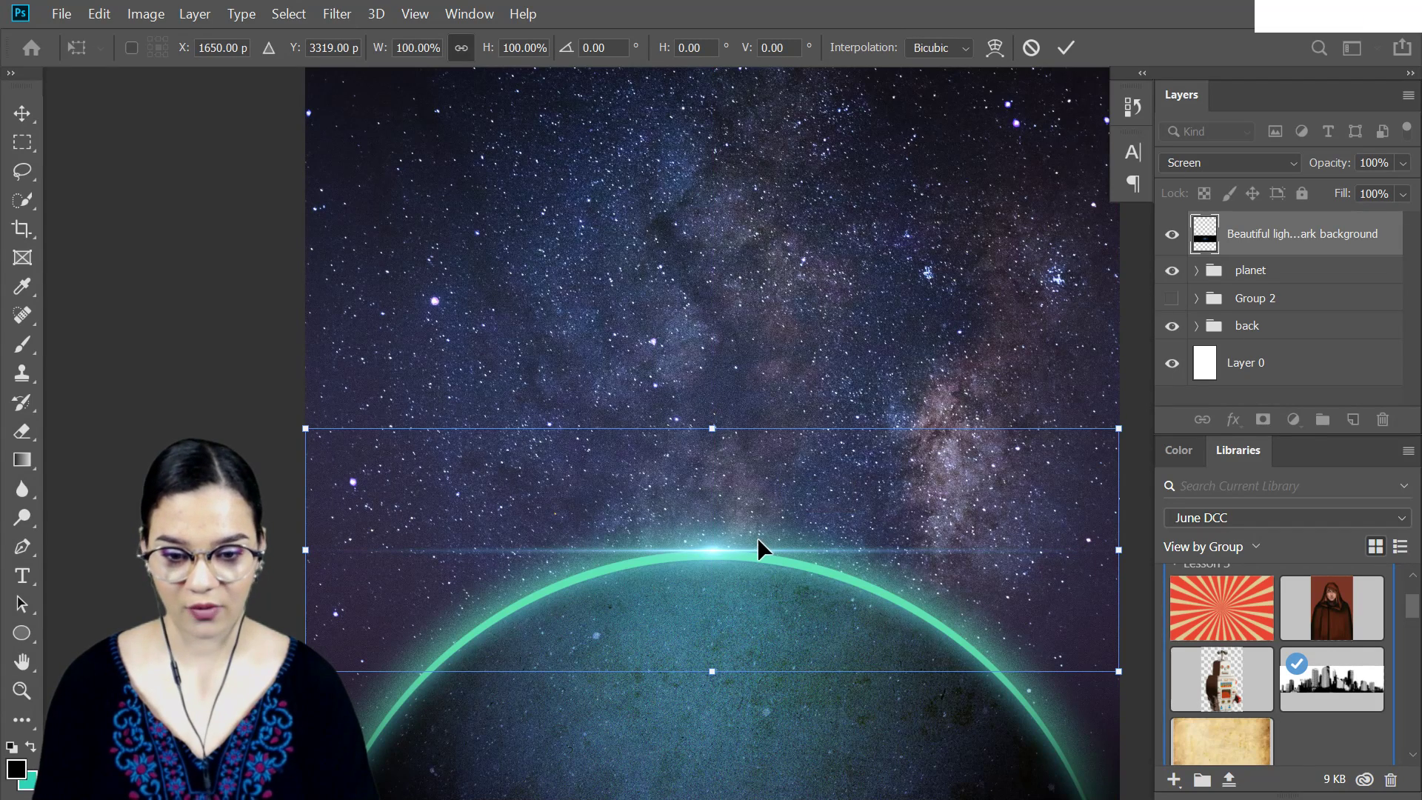
key("KP_Enter")
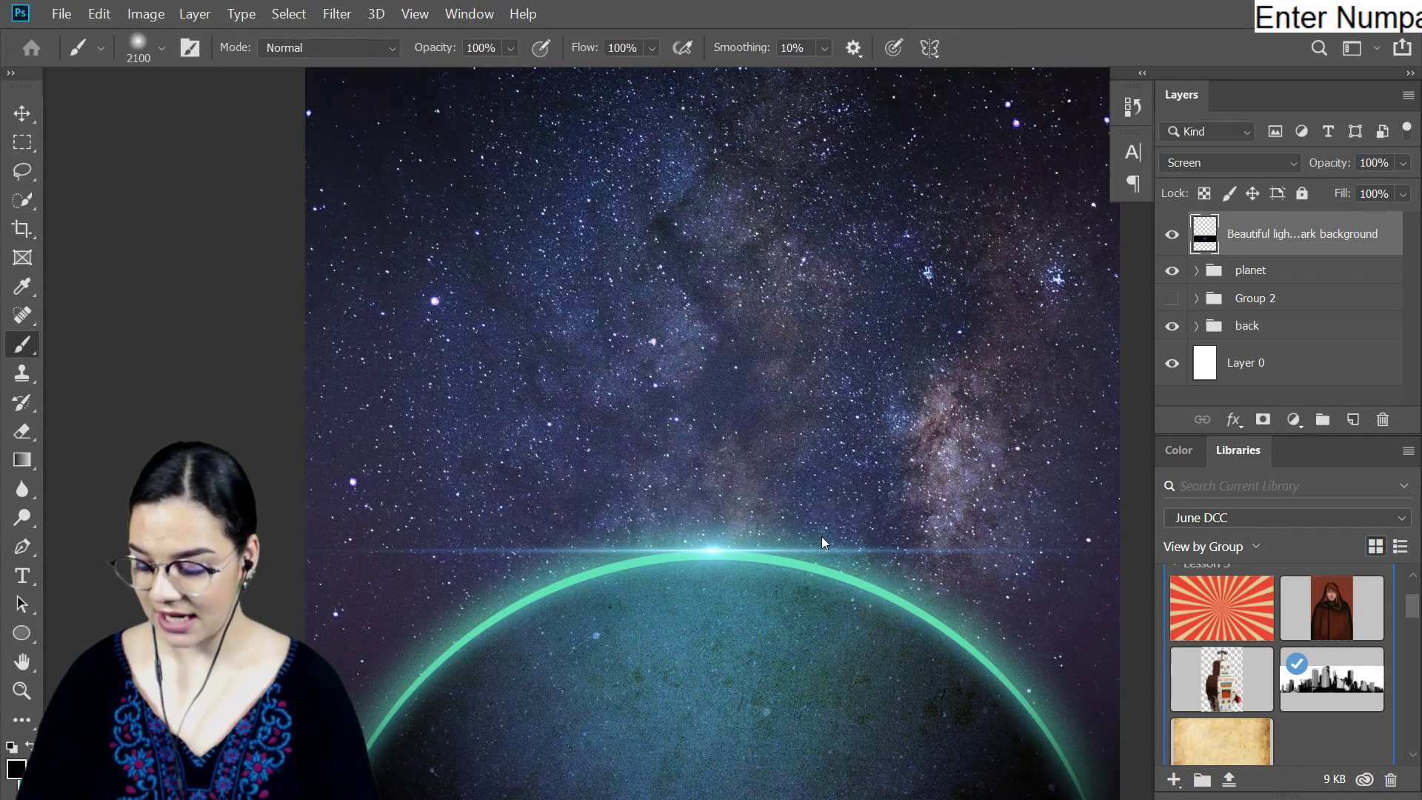
Shift the light flare's hue to -45 with Hue/Saturation to match the green rim
key("ctrl+u")
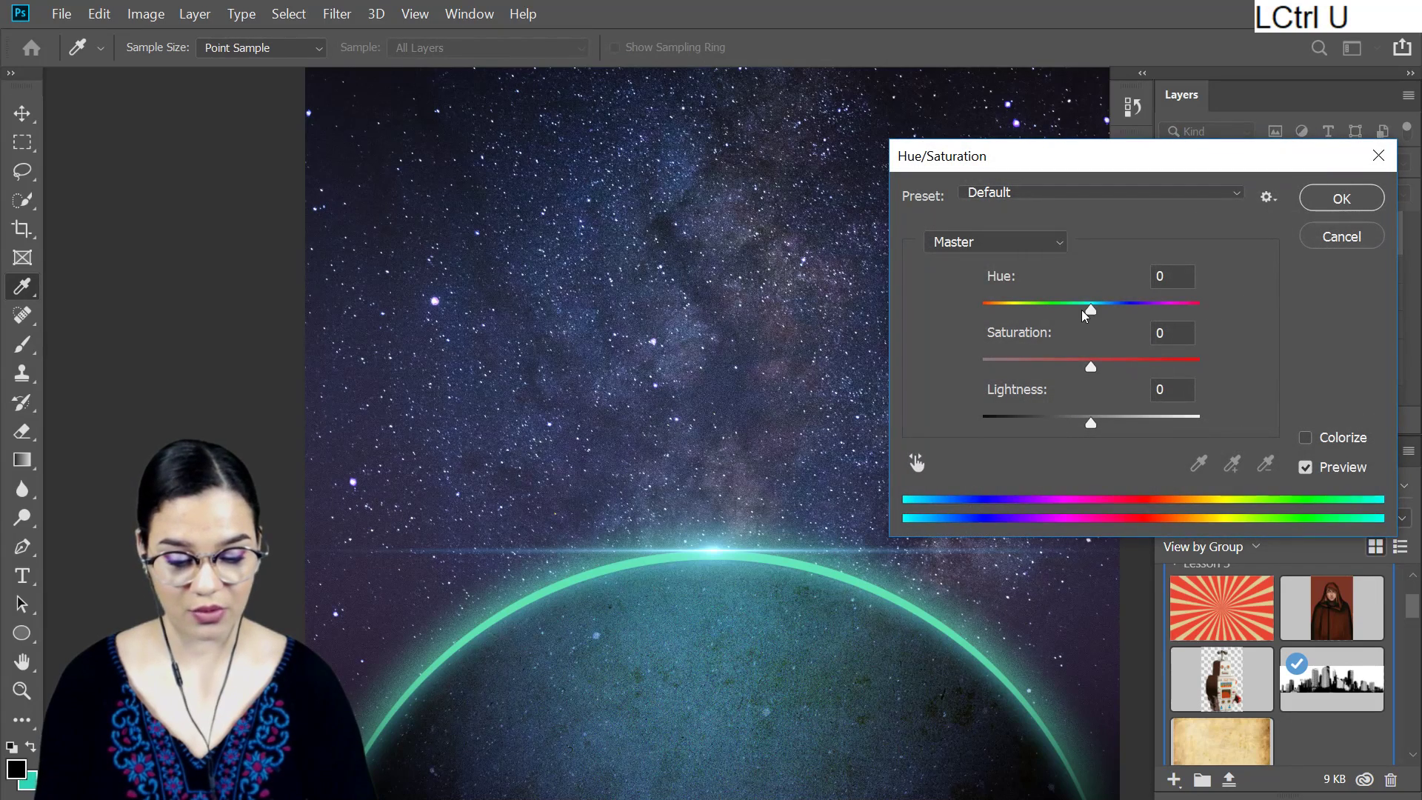
left_click_drag(1091, 305, 1043, 328)
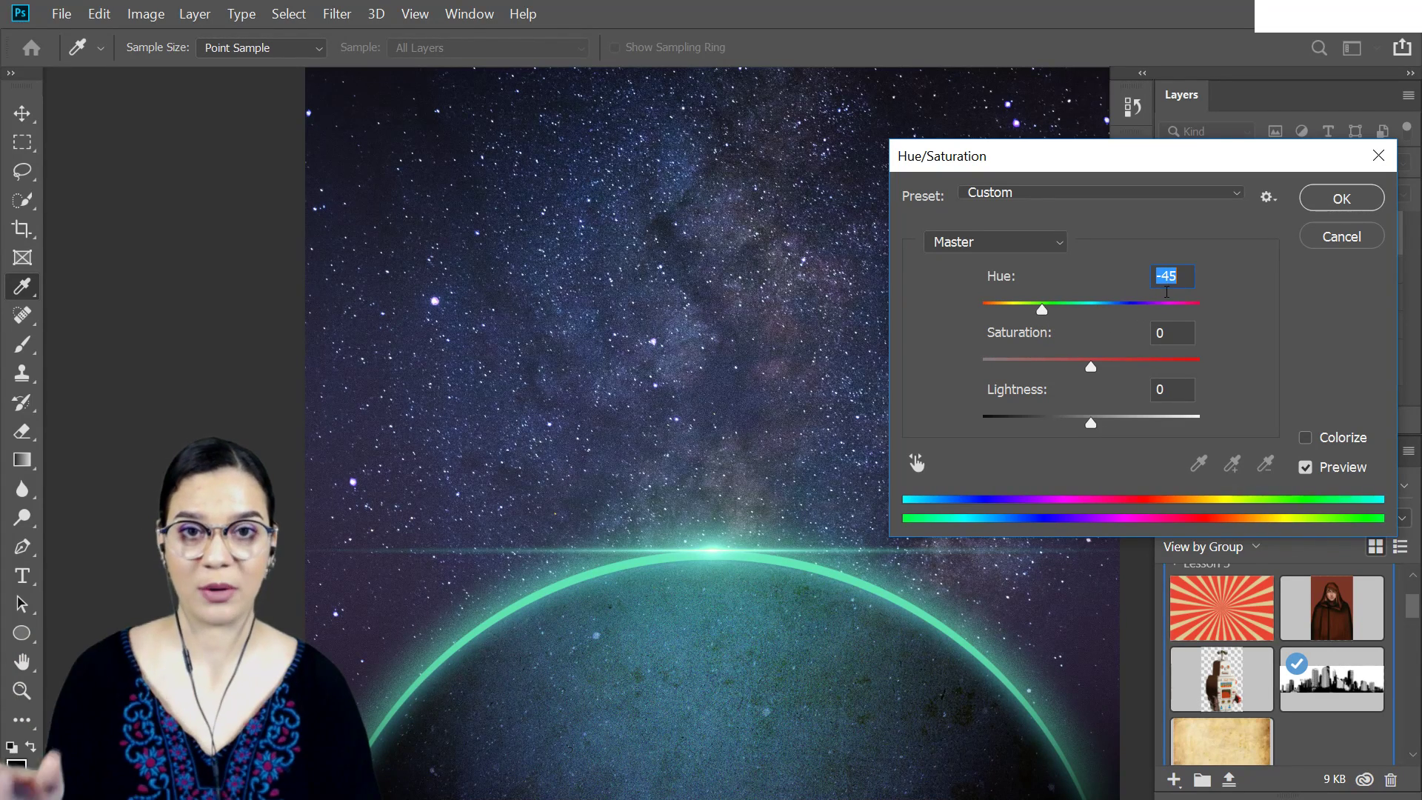
left_click(1340, 200)
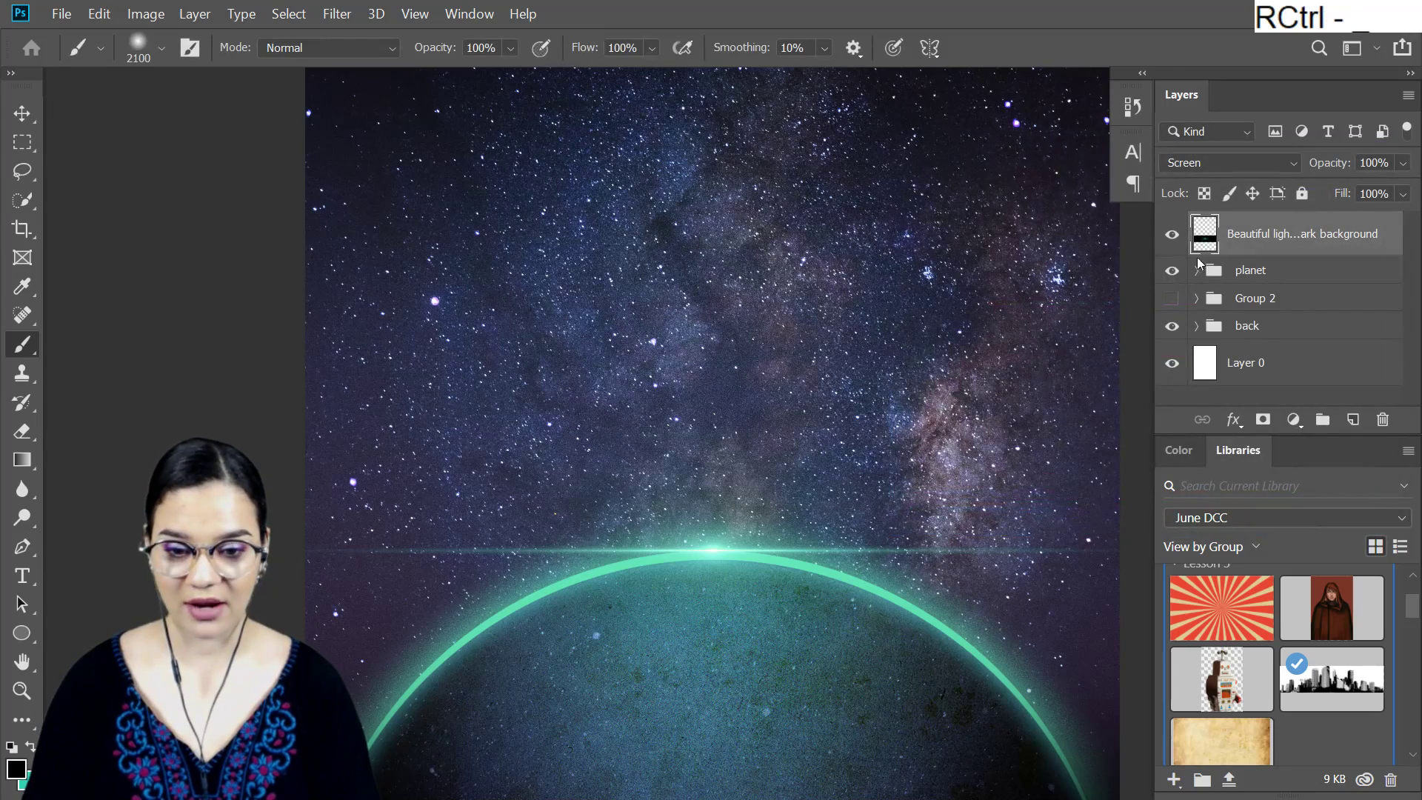
Duplicate the light flare layer, rotate the copy -90° and scale it to about 129.67% as a vertical flare
key("ctrl+minus")
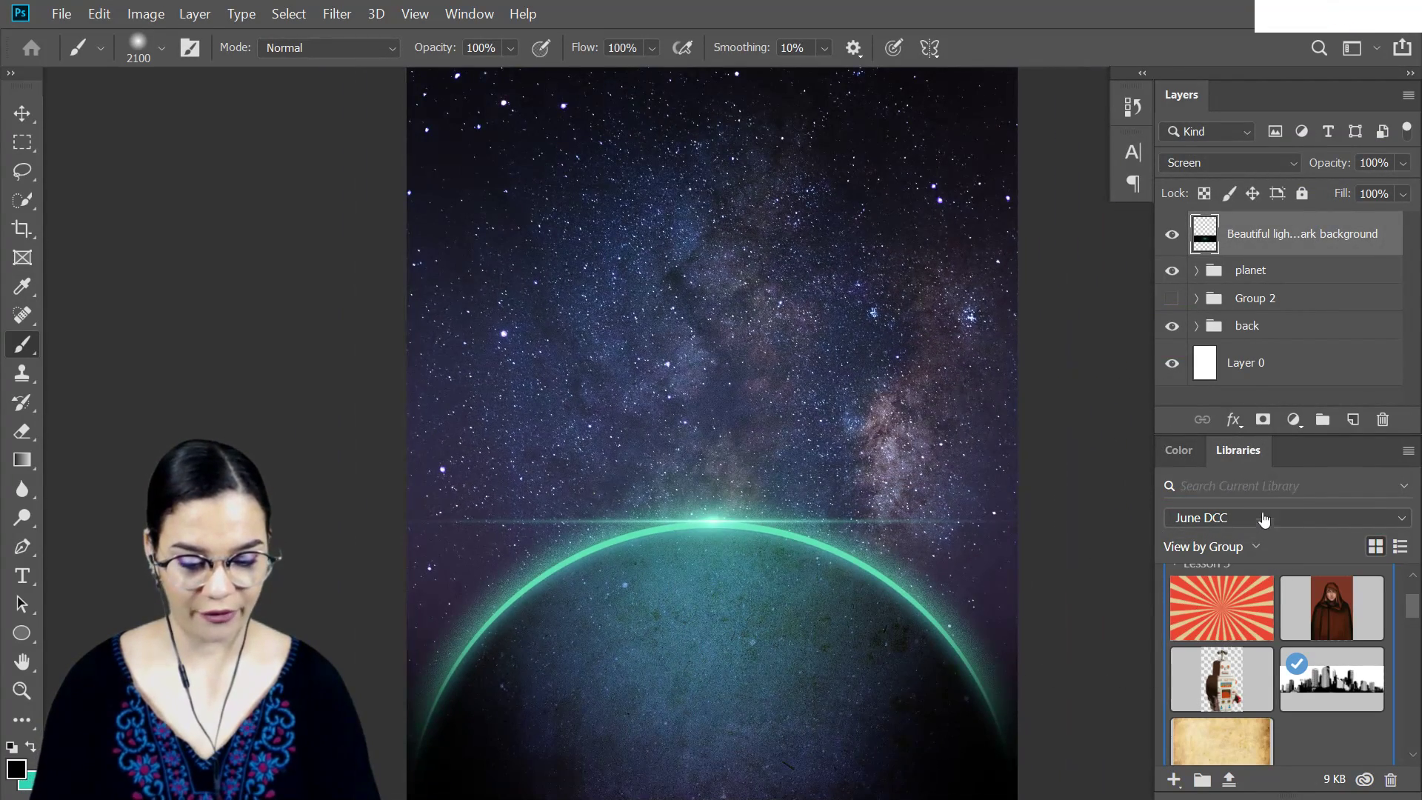
key("ctrl+j")
key("ctrl+t")
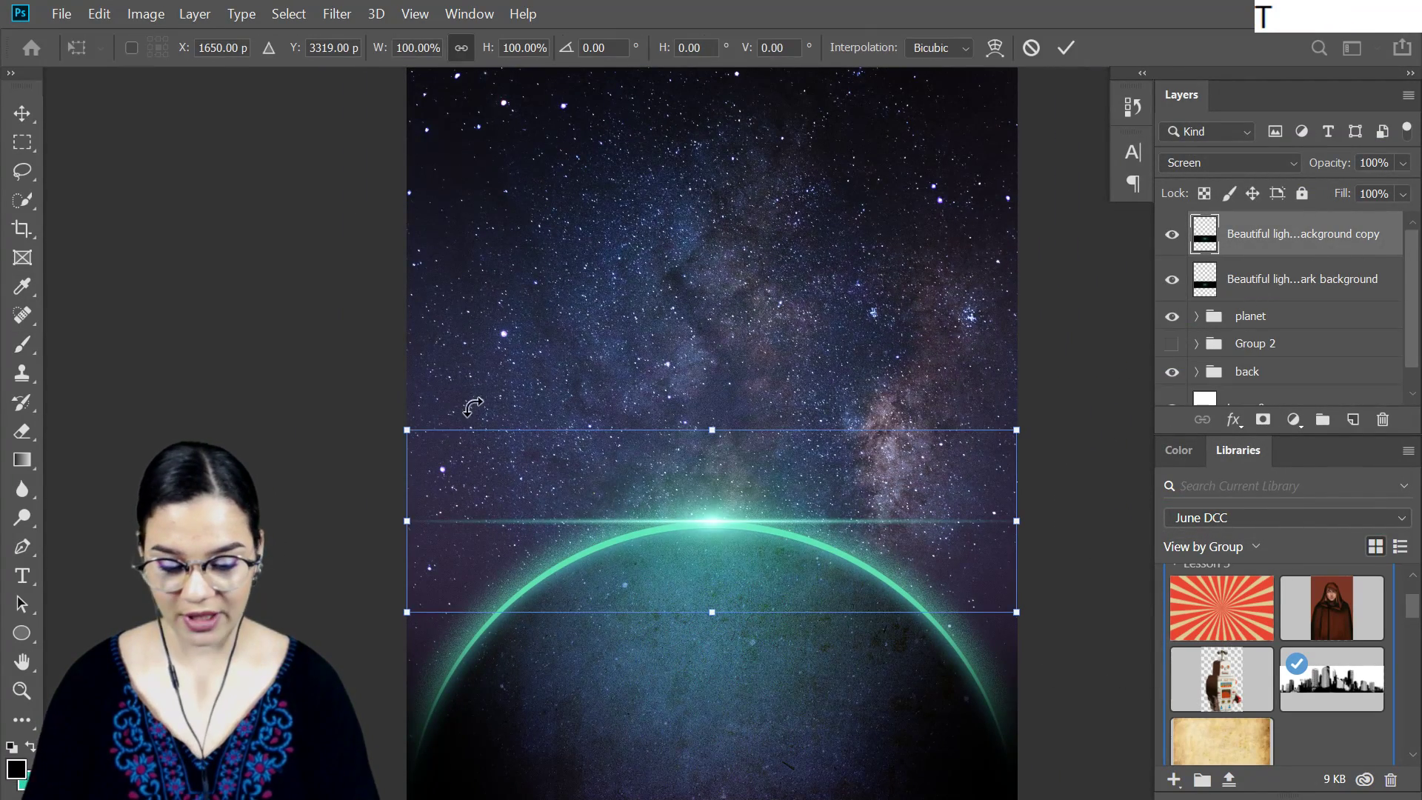
left_click_drag(368, 390, 635, 705)
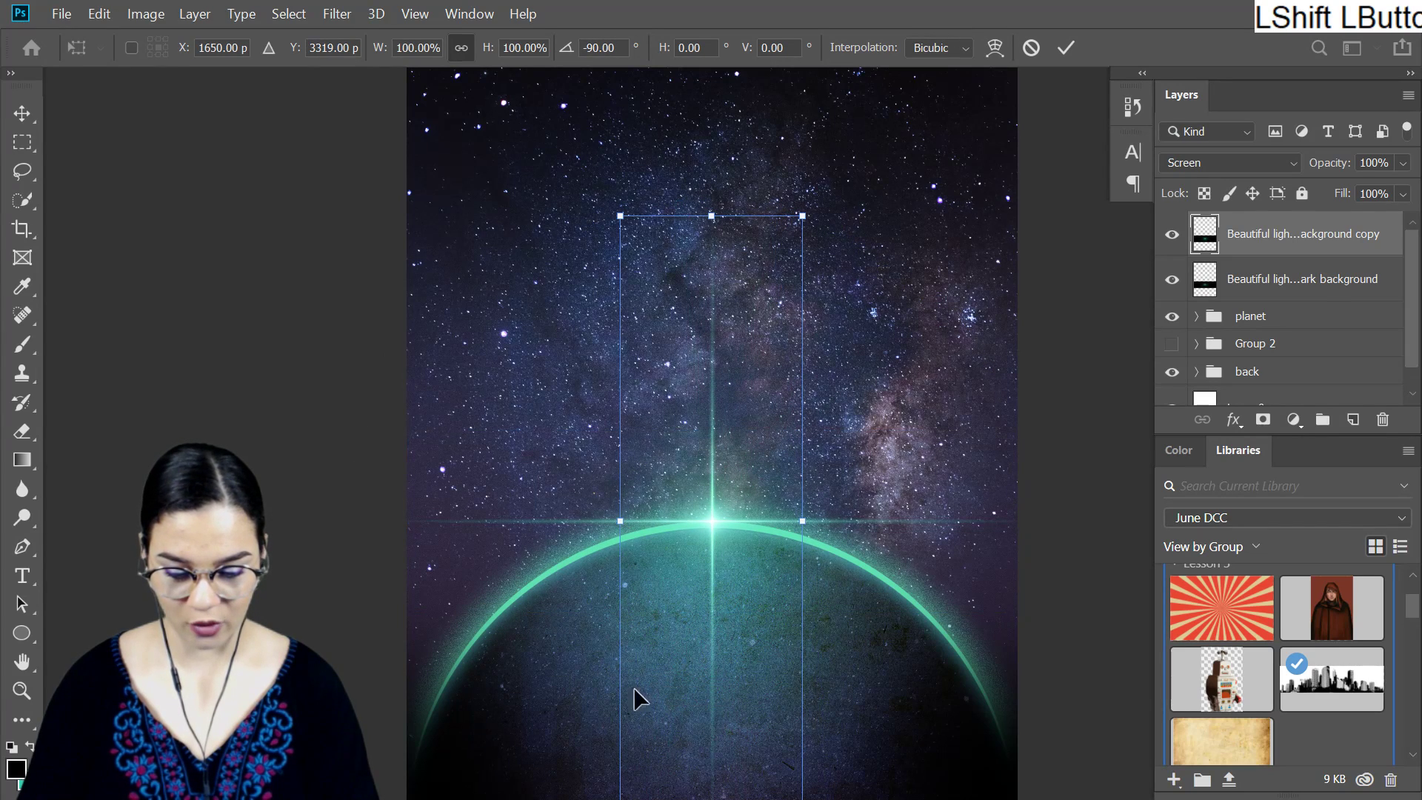
key("ctrl+minus")
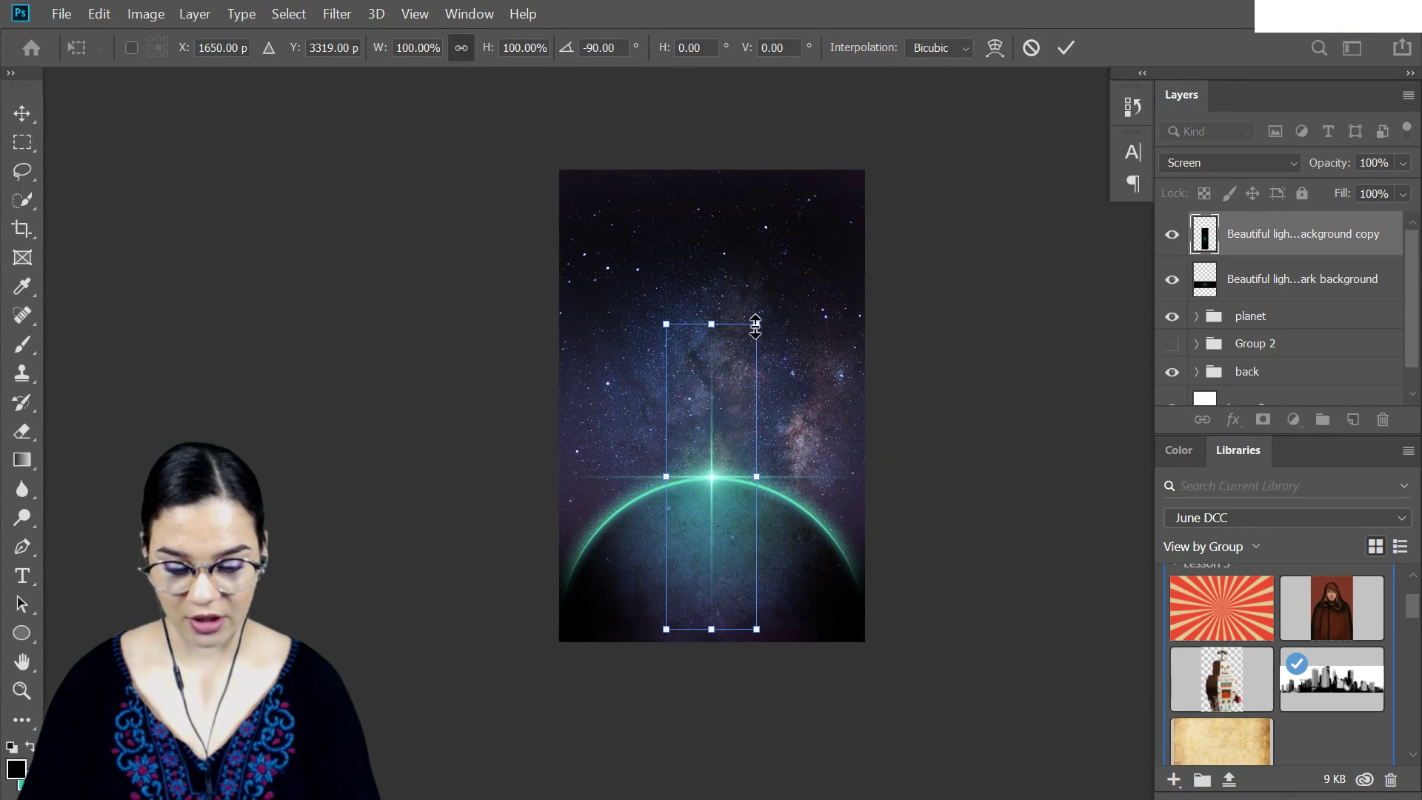
left_click_drag(761, 324, 786, 234)
left_click_drag(748, 300, 736, 343)
key("KP_Enter")
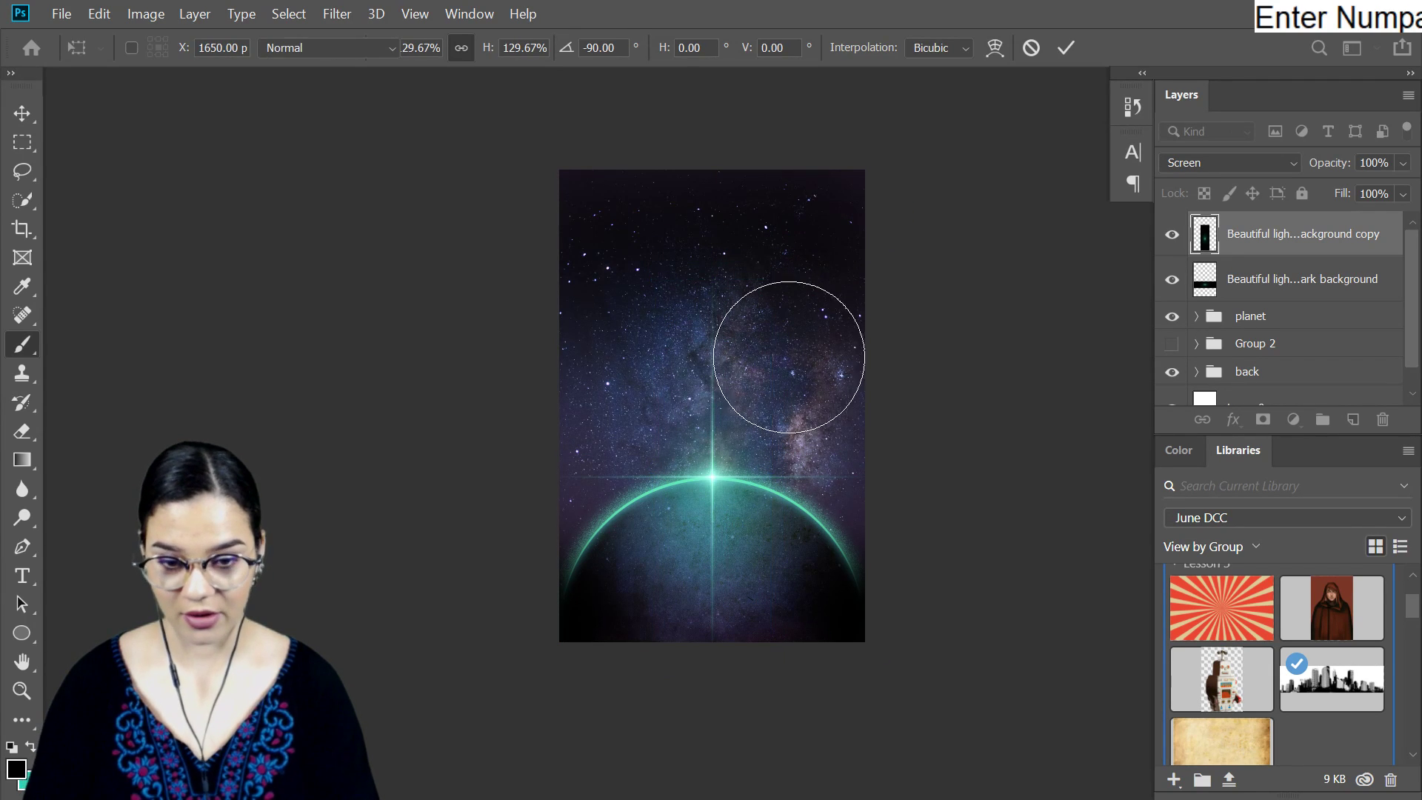
Fade the lower half of the vertical flare over the planet with a large soft Eraser at 30% opacity
key("e")
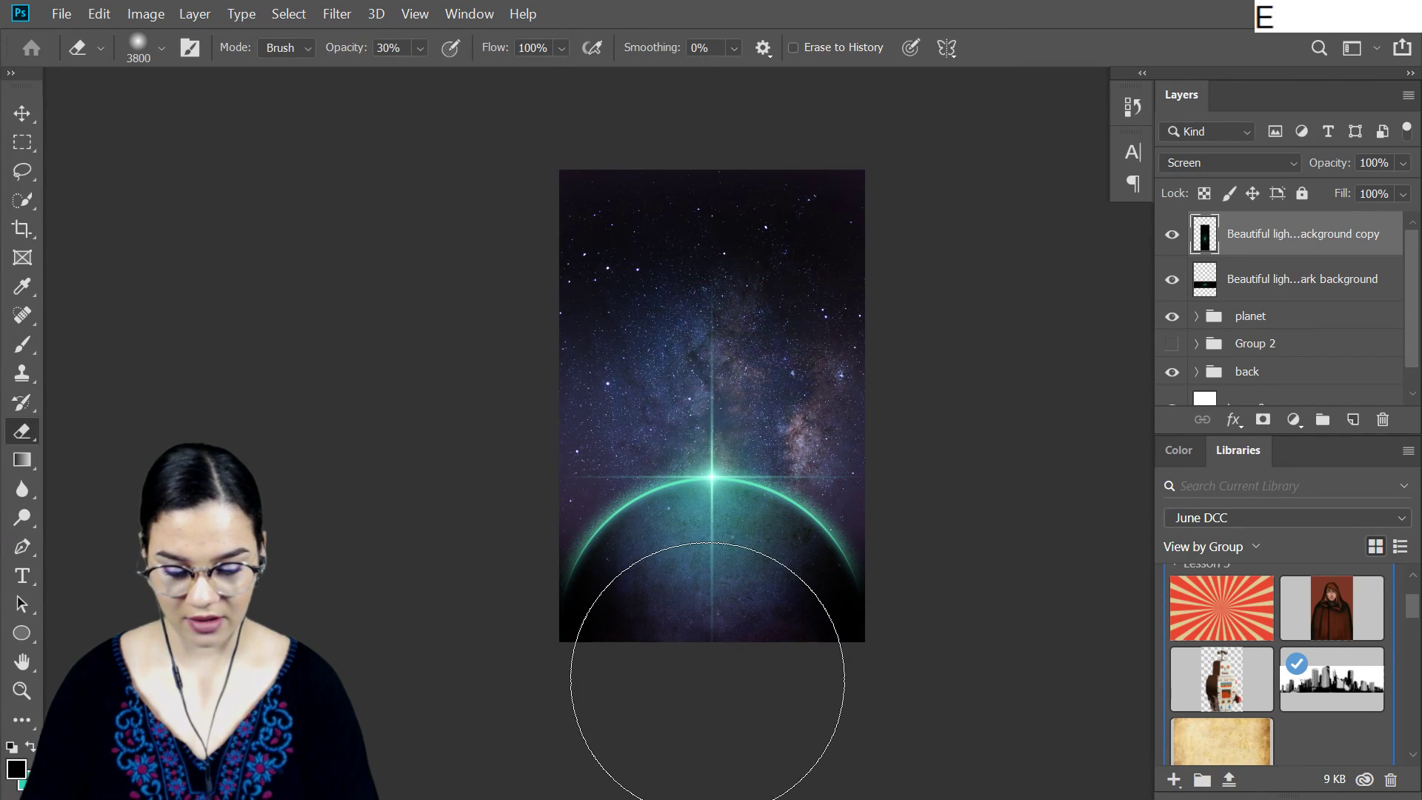
left_click(711, 665)
mouse_move(711, 666)
left_mouse_down()
mouse_move(734, 625)
mouse_move(686, 603)
left_mouse_up()
key("bracketleft")
key("bracketleft")
key("bracketleft")
key("bracketleft")
key("bracketleft")
mouse_move(723, 603)
left_mouse_down()
mouse_move(711, 605)
mouse_move(713, 655)
mouse_move(740, 752)
left_mouse_up()
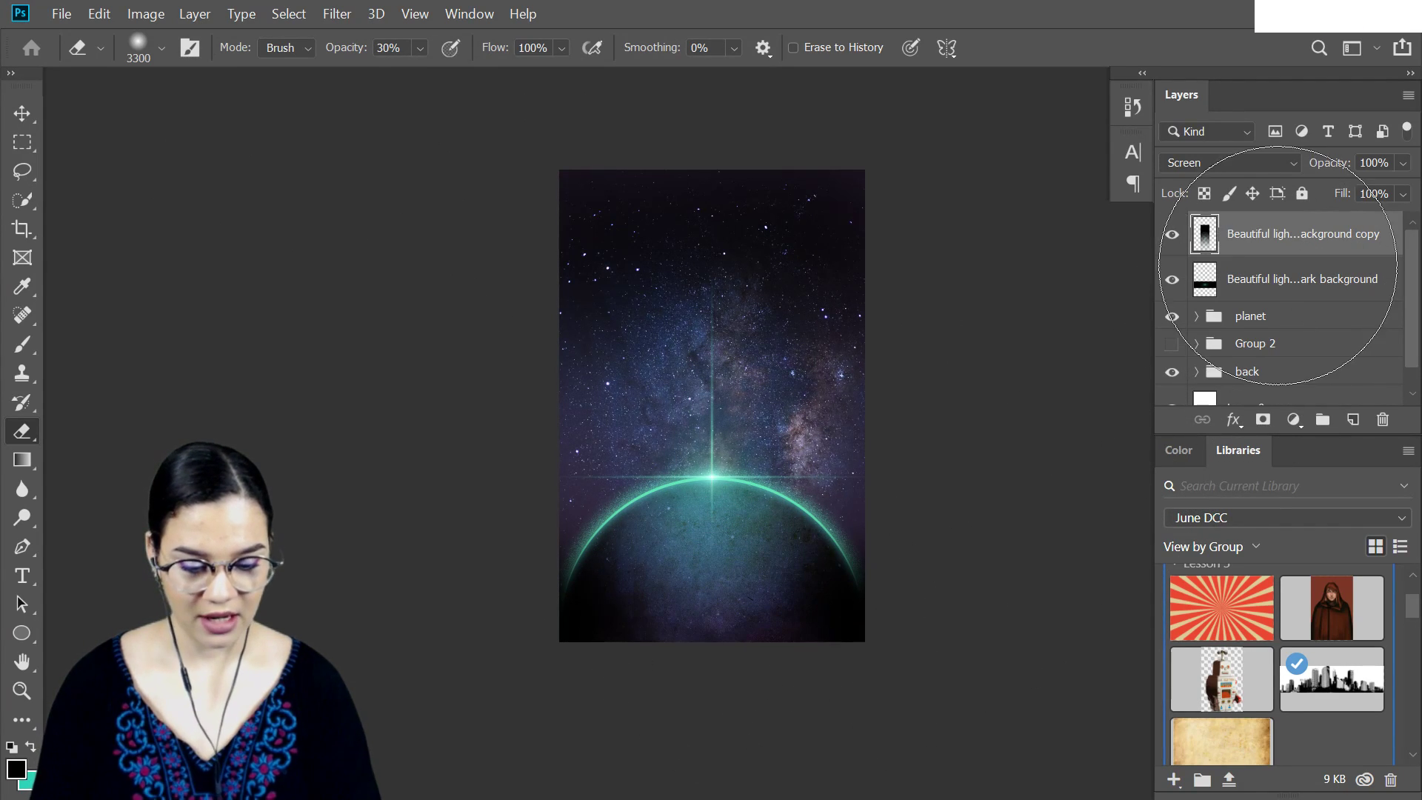
Duplicate the planet layer inside the planet group and run Free Transform on the copy
left_click(1302, 316, "ctrl")
key("ctrl+j")
key("ctrl+t")
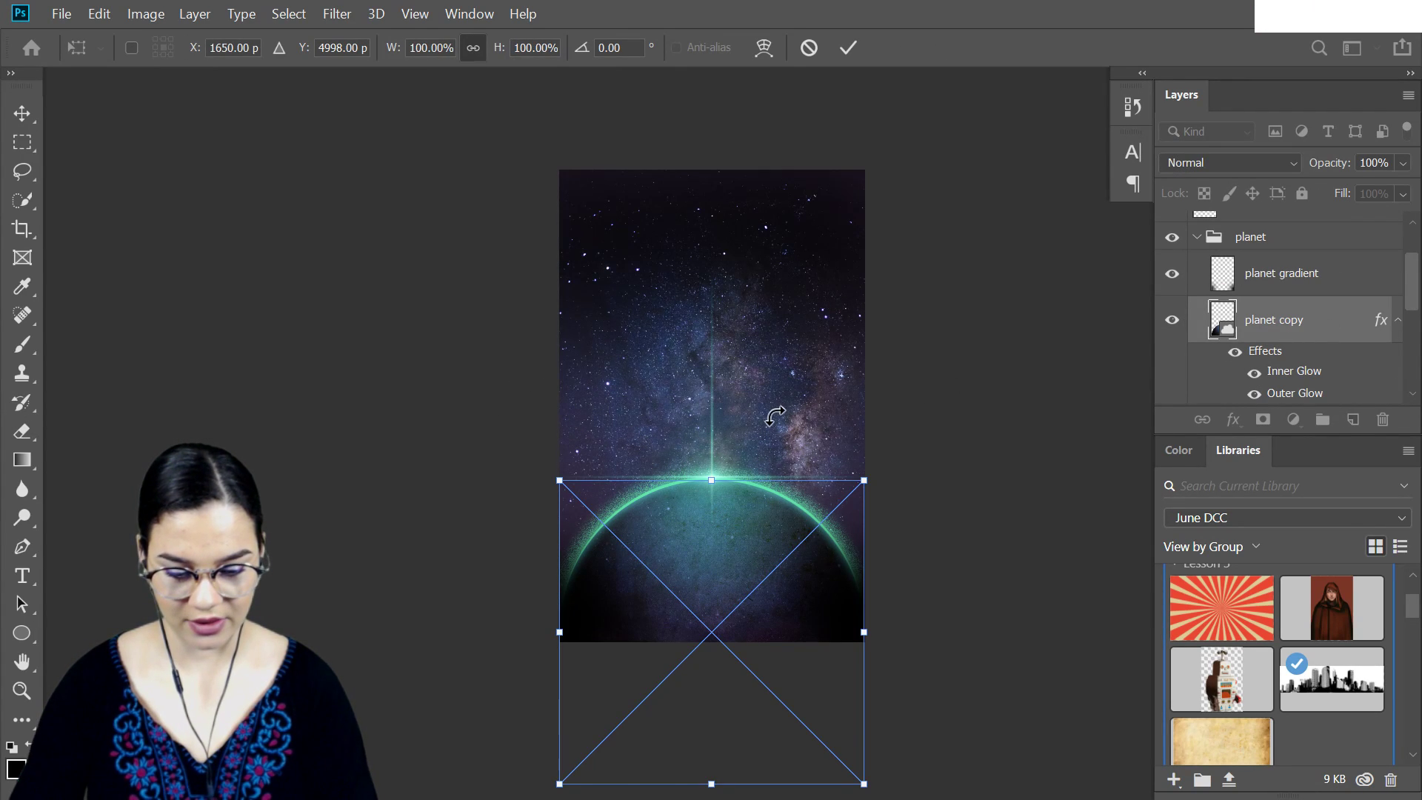
left_click_drag(600, 394, 677, 555)
key("KP_Enter")
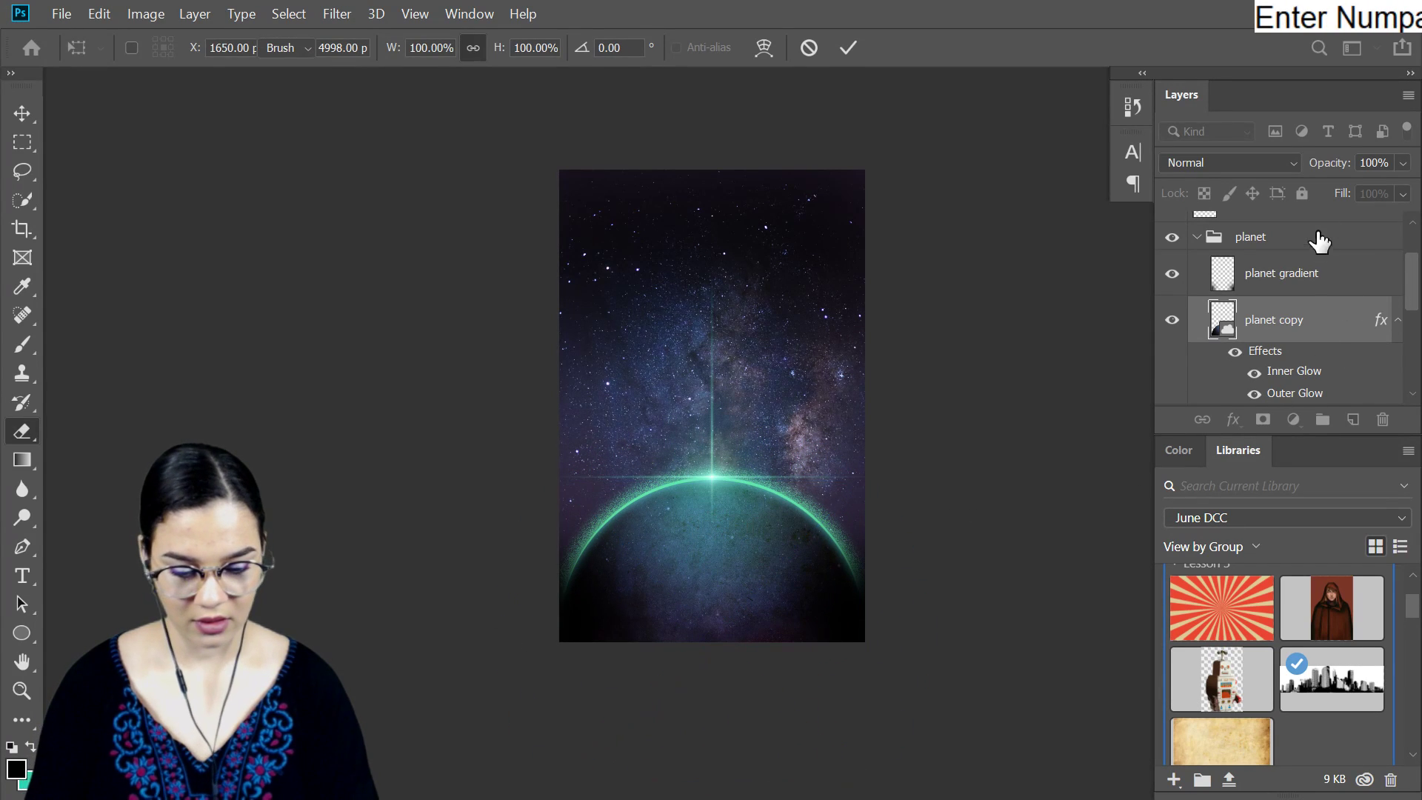
Duplicate the vertical flare layer, rotate the copy 180°, scale it to about 87% by 81% and place it near the poster's upper edge
scroll(1290, 281, "up", 2)
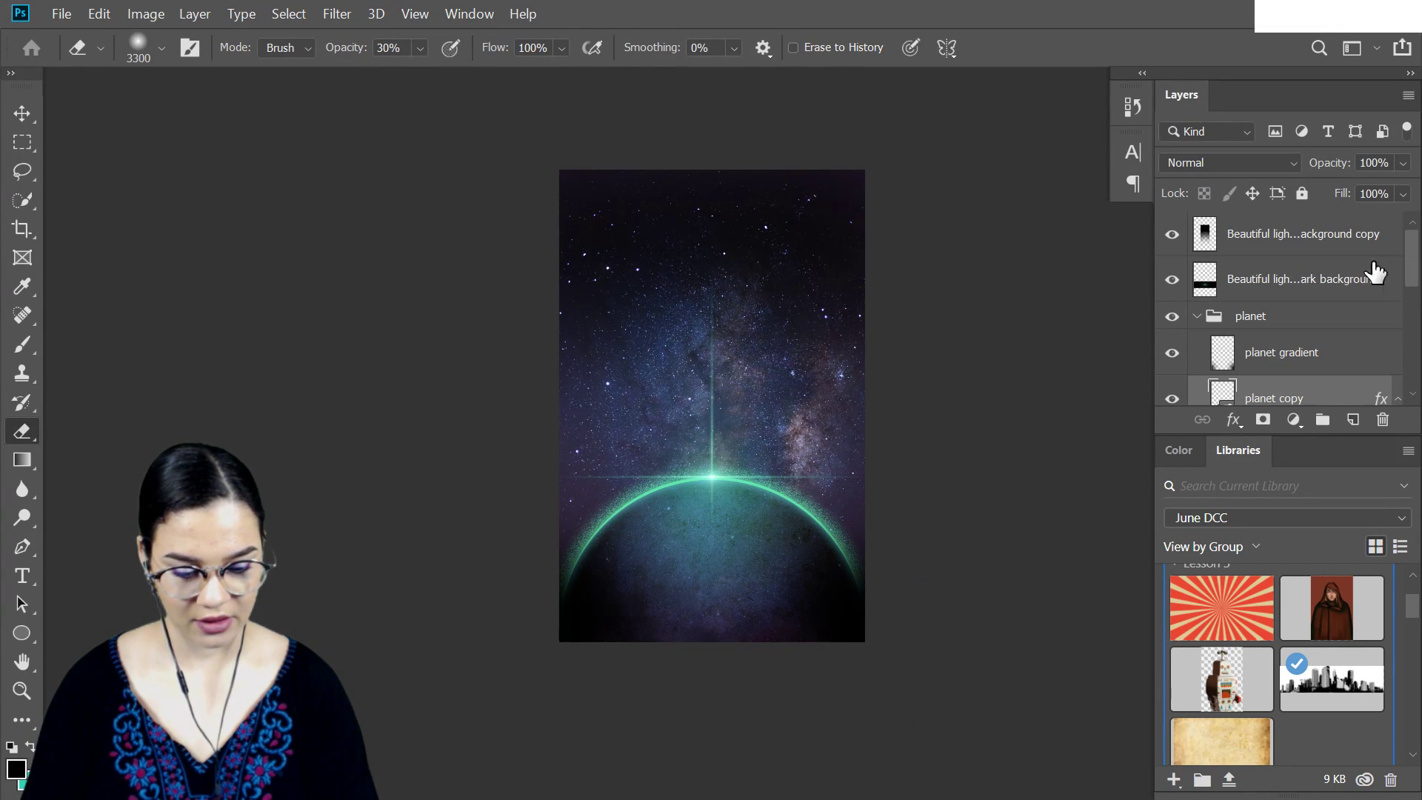
left_click(1282, 250)
key("ctrl+j")
key("ctrl+t")
left_click_drag(568, 321, 748, 605)
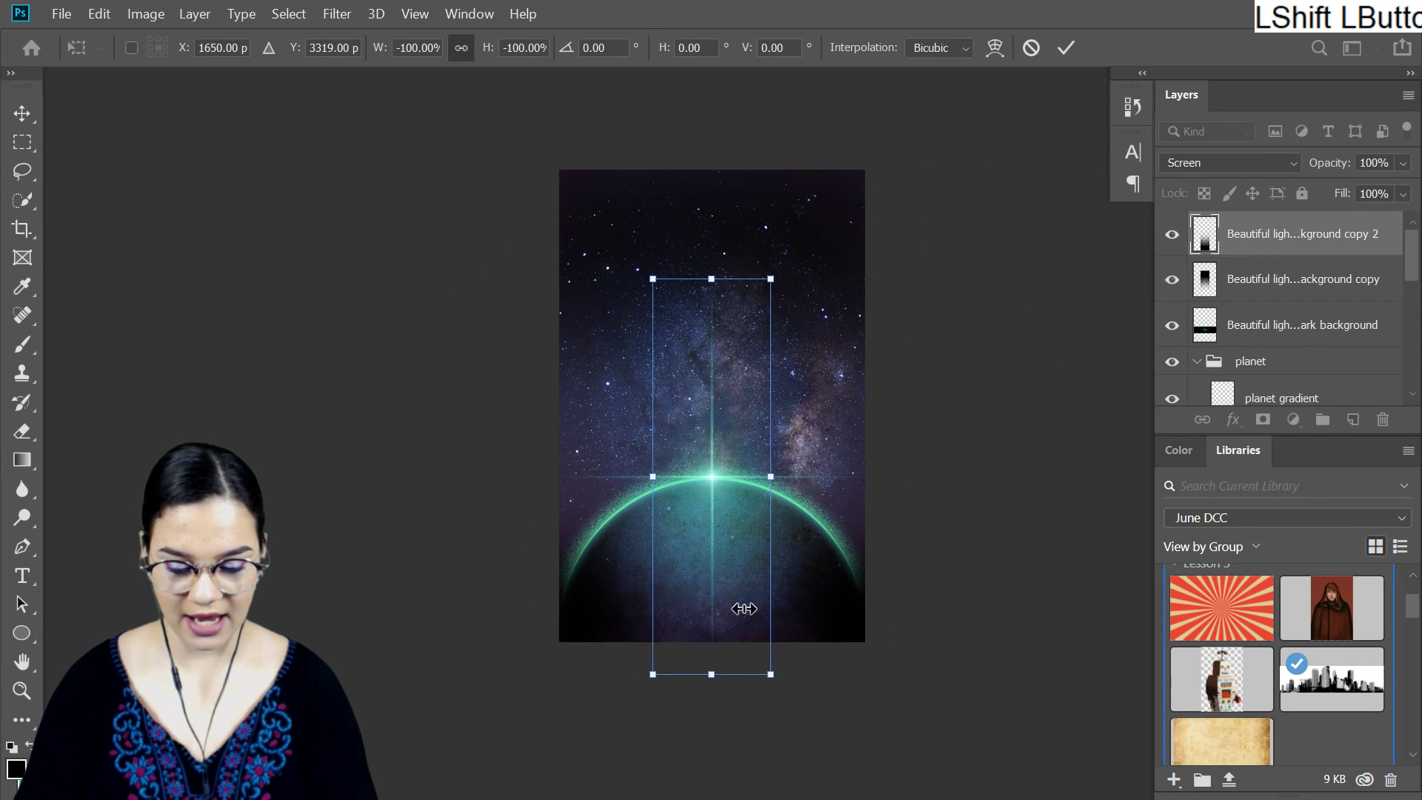
left_click_drag(728, 501, 726, 363)
left_click_drag(770, 429, 748, 356)
mouse_move(730, 308)
left_mouse_down()
mouse_move(753, 308)
mouse_move(740, 330)
left_mouse_up()
key("KP_Enter")
key("e")
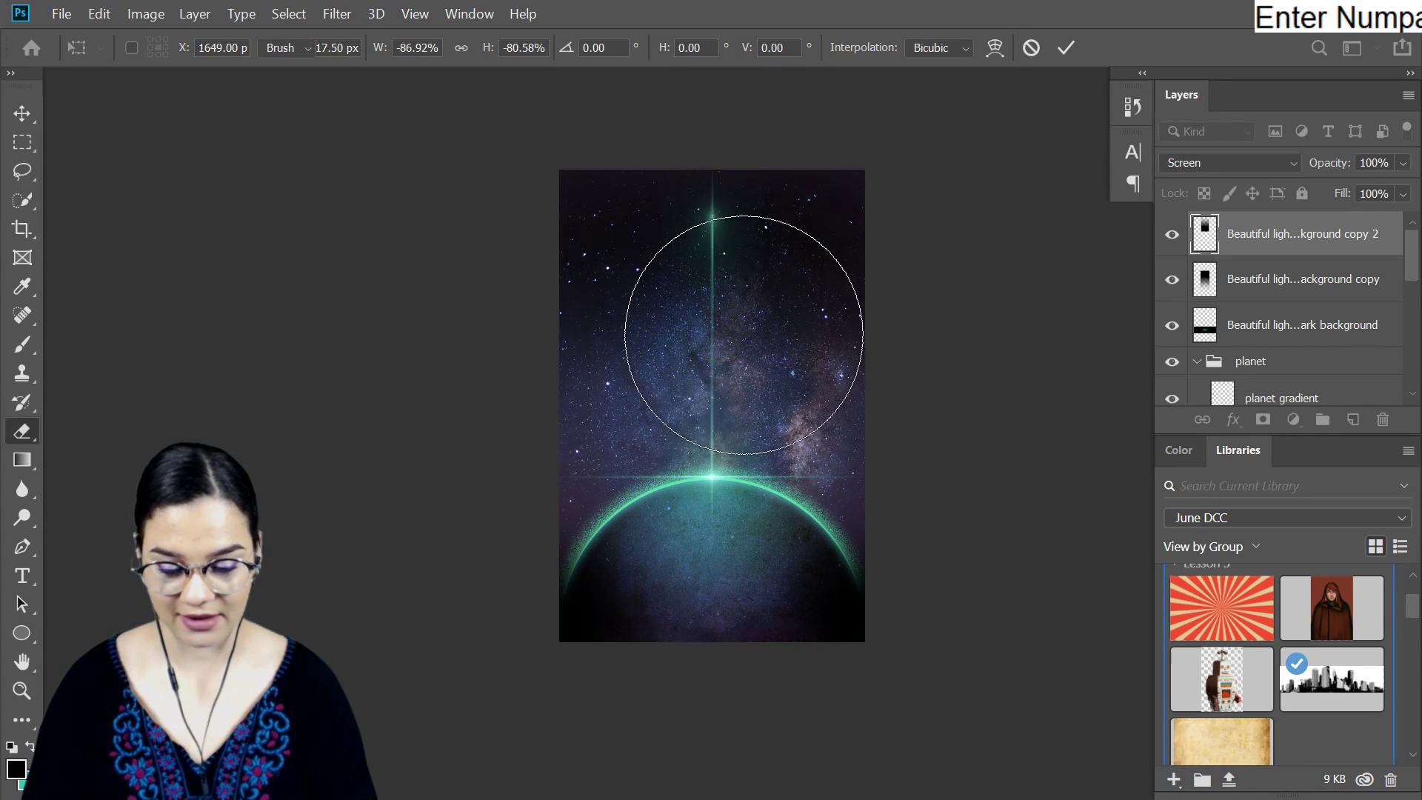
Duplicate the horizontal flare layer, rotate the copy -90°, scale it to about 62.42% and place it just right of the upper central streak
key("ctrl+equal")
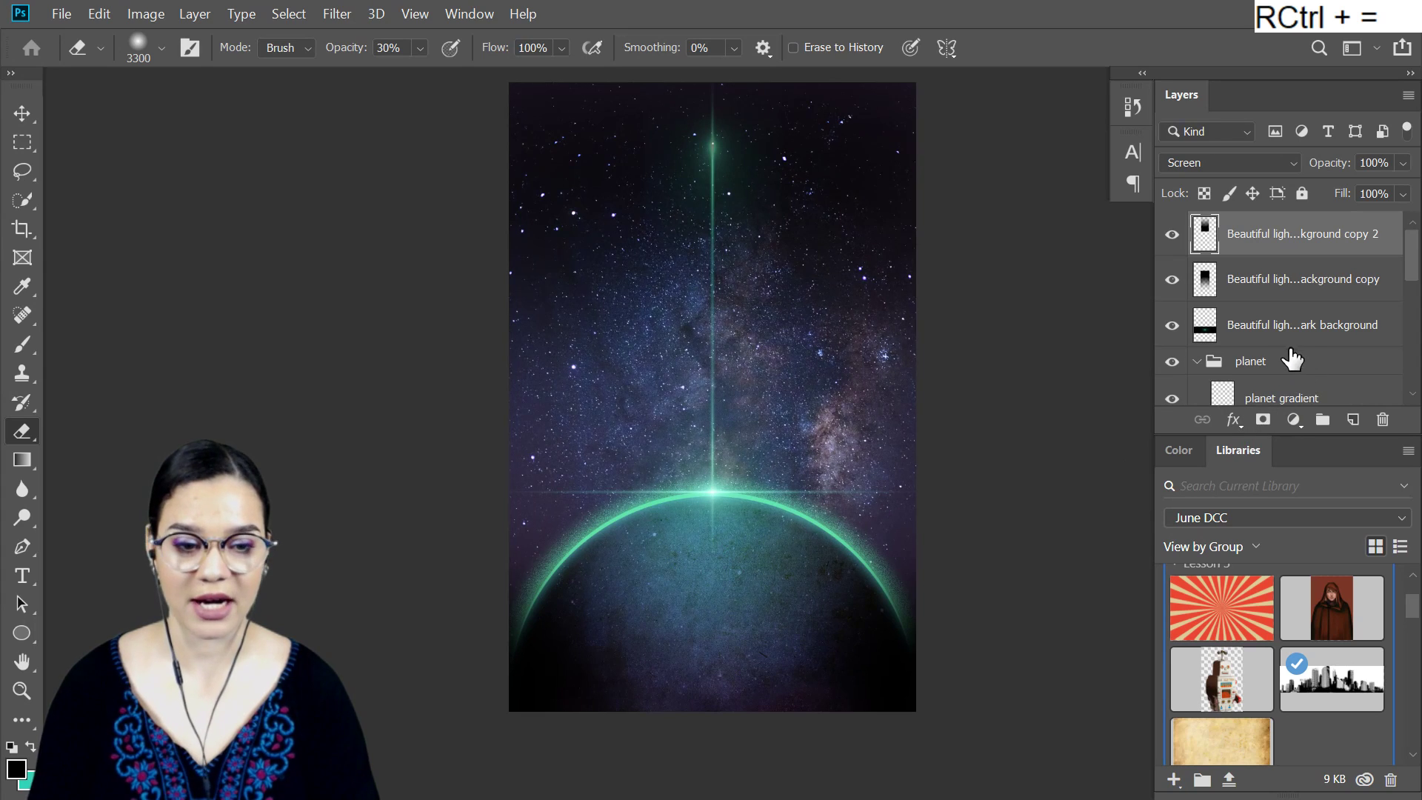
left_click(1311, 332)
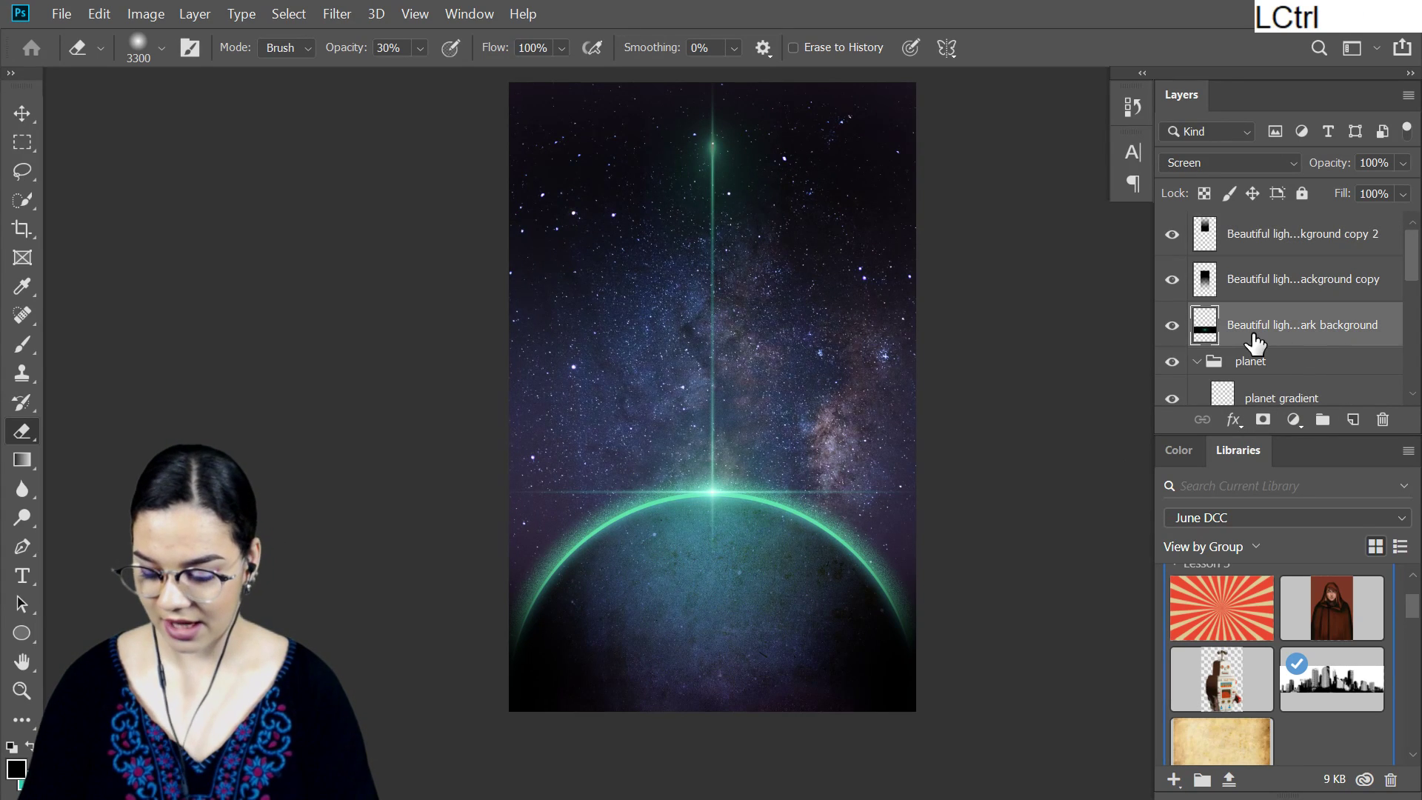
key("ctrl+j")
key("ctrl+t")
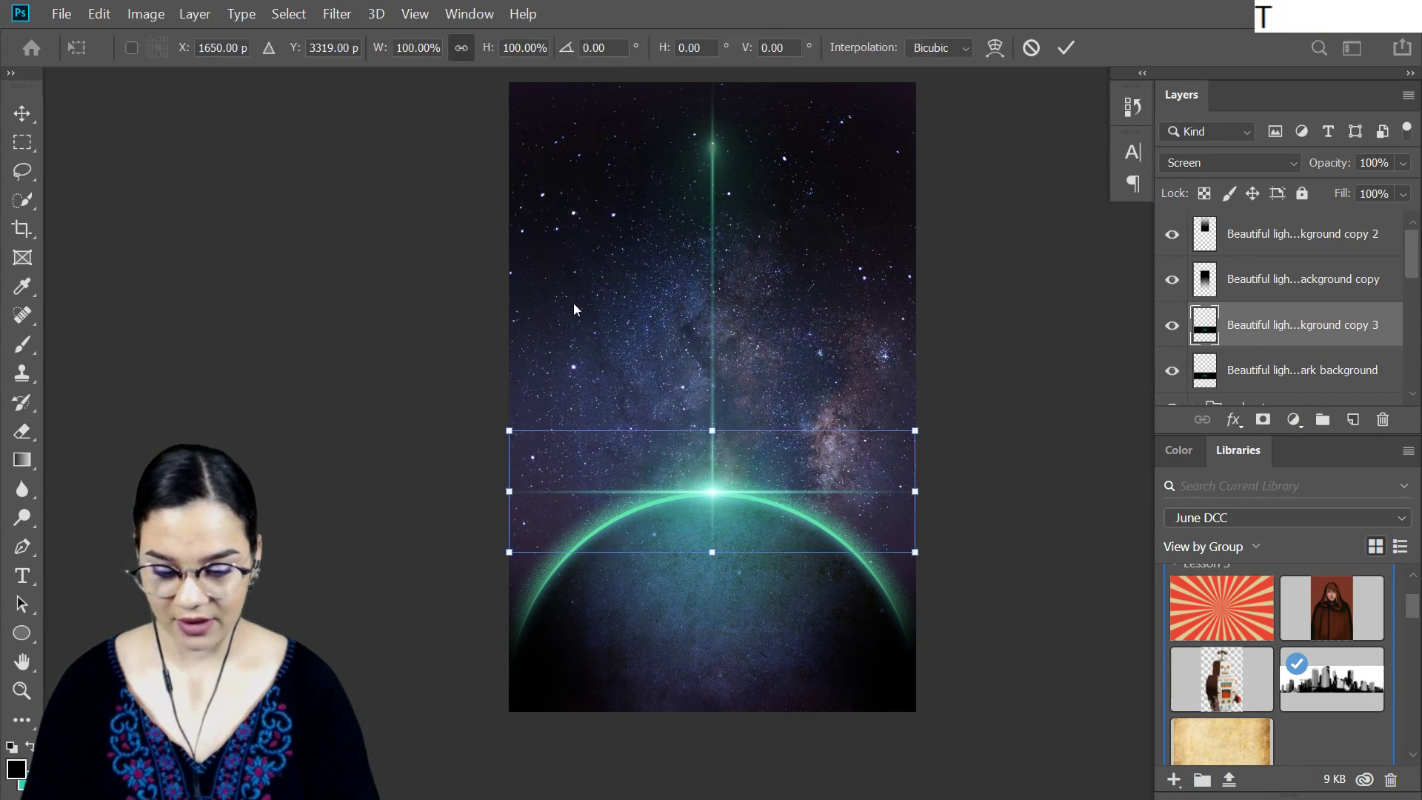
left_click_drag(537, 335, 600, 597)
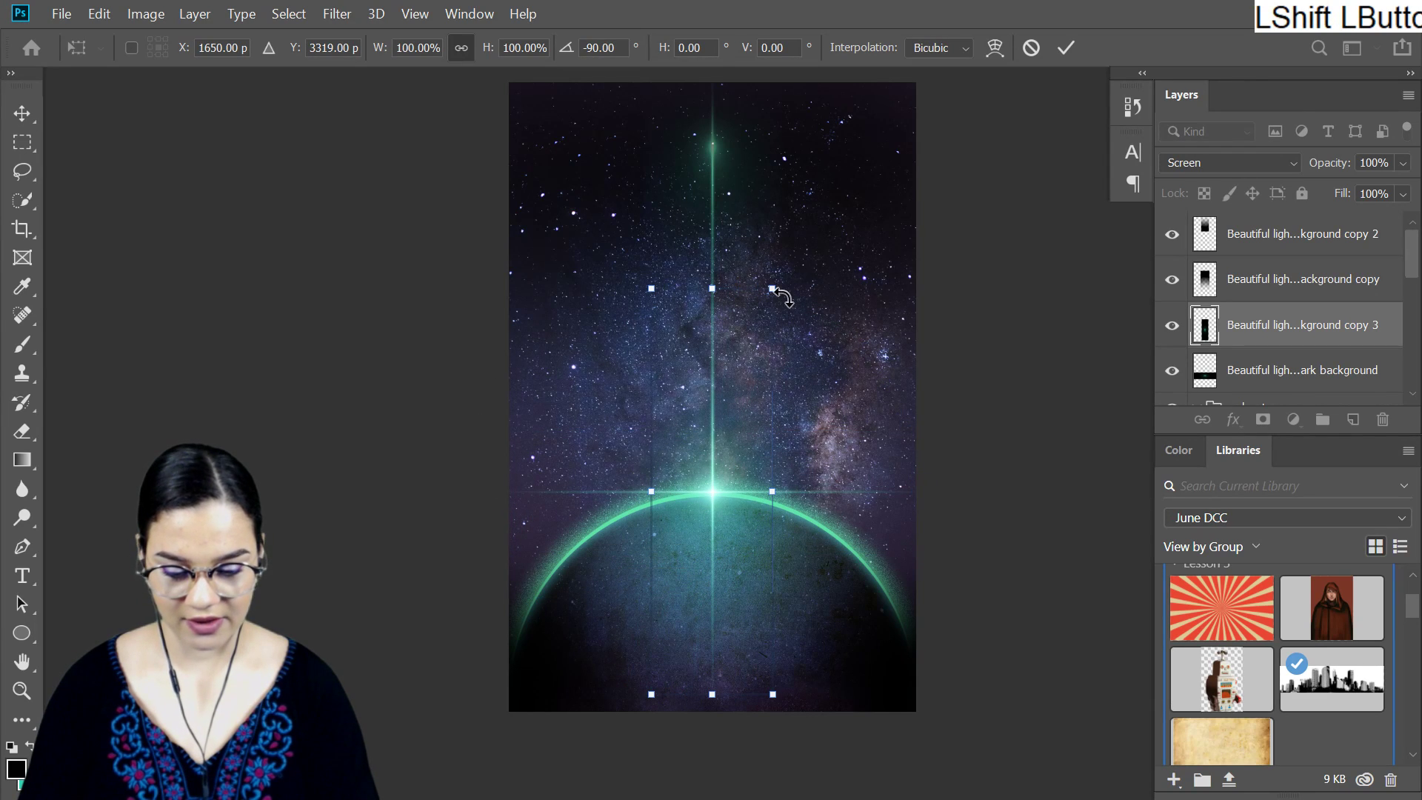
left_click_drag(776, 287, 731, 438)
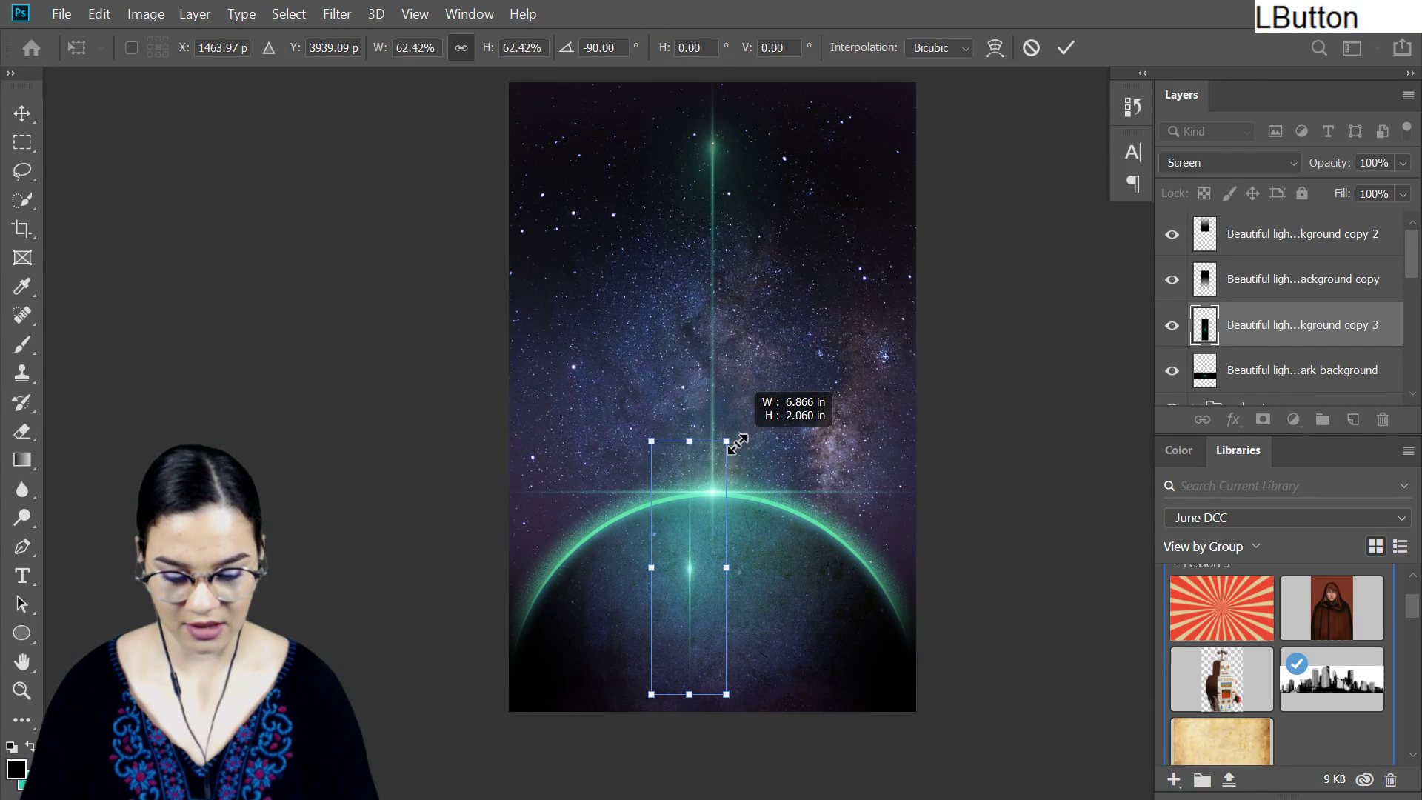
left_click_drag(696, 588, 726, 222)
key("Return")
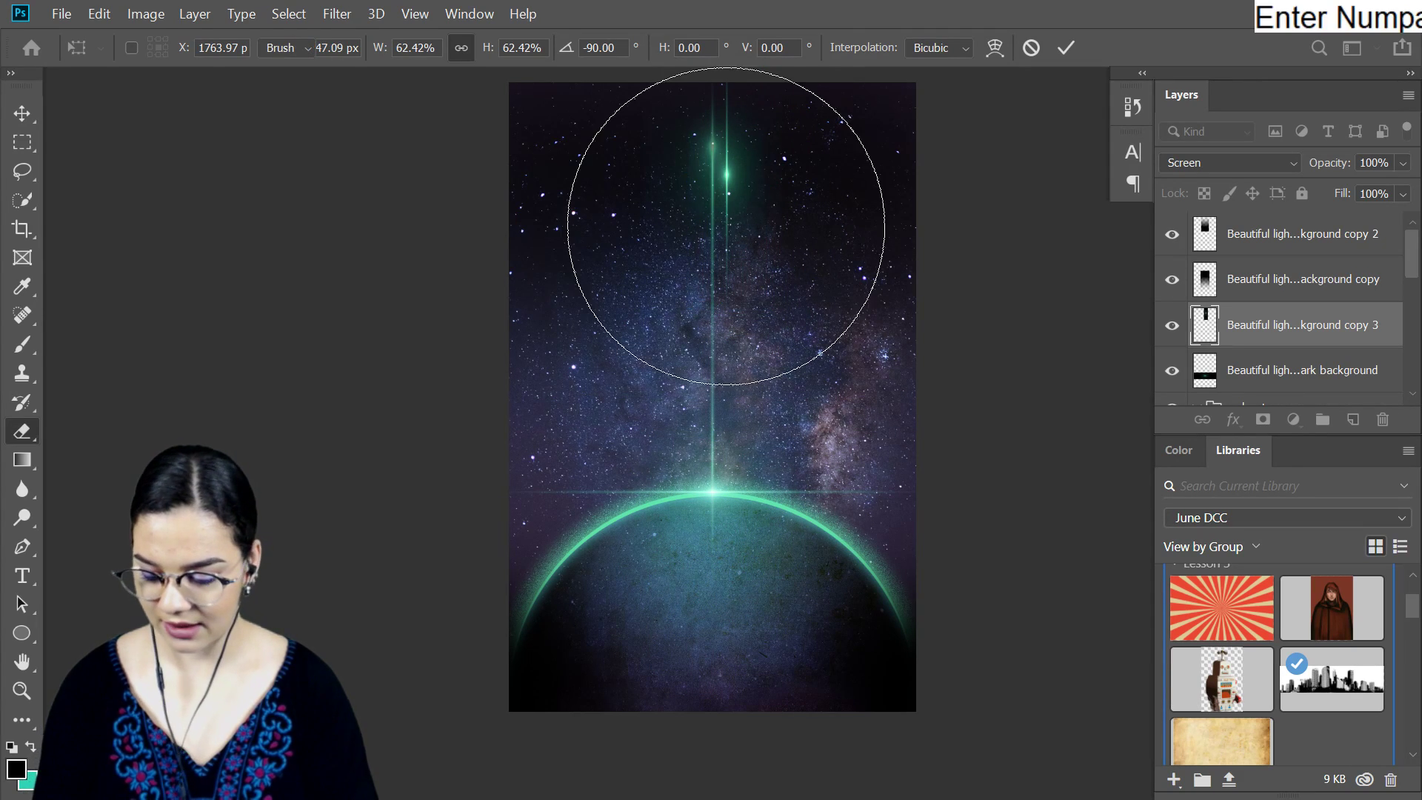
Duplicate the small vertical flare and place the copy on the opposite side of the central streak at the same height
key("ctrl+j")
key("ctrl+t")
mouse_move(722, 259)
left_mouse_down()
mouse_move(700, 244)
mouse_move(715, 239)
mouse_move(720, 260)
left_mouse_up()
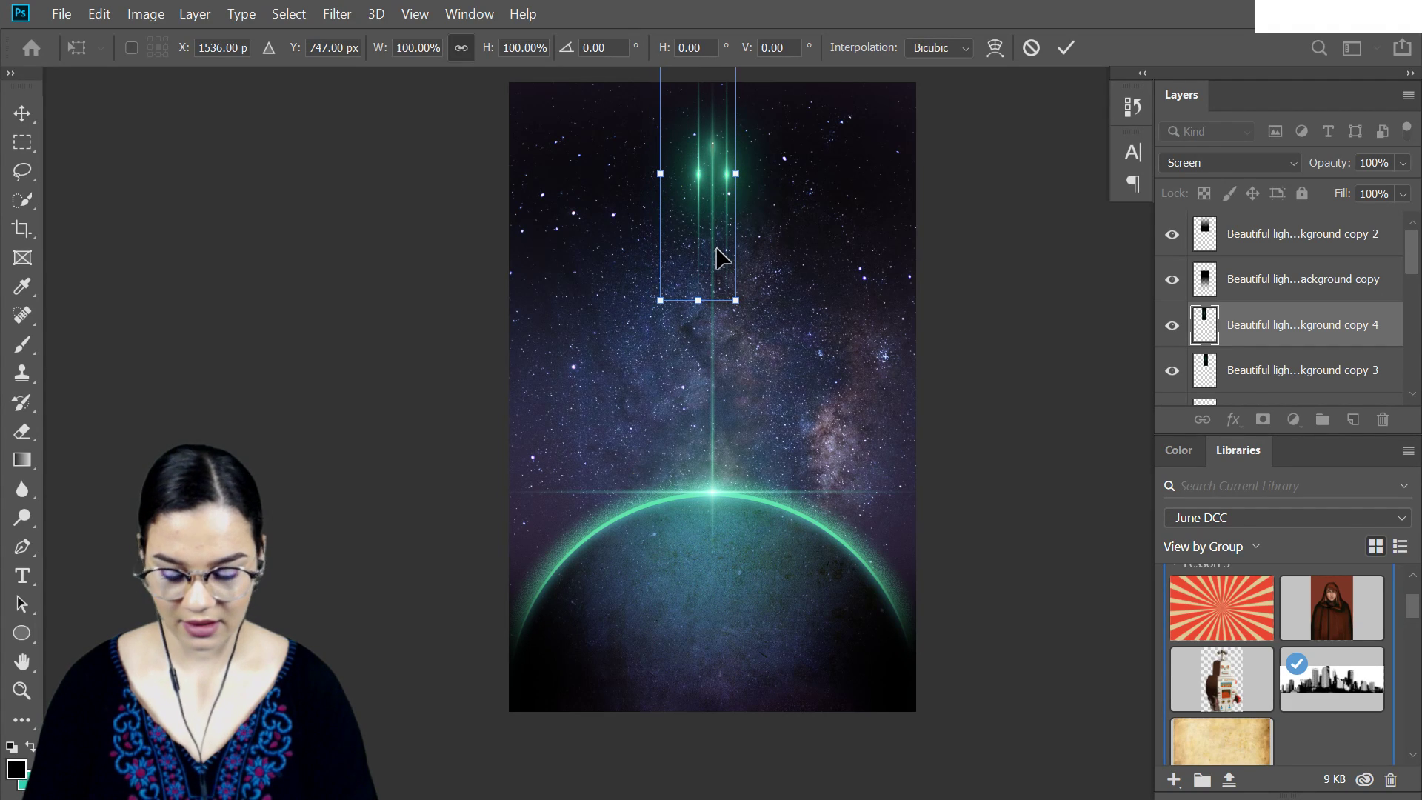
key("Return")
key("e")
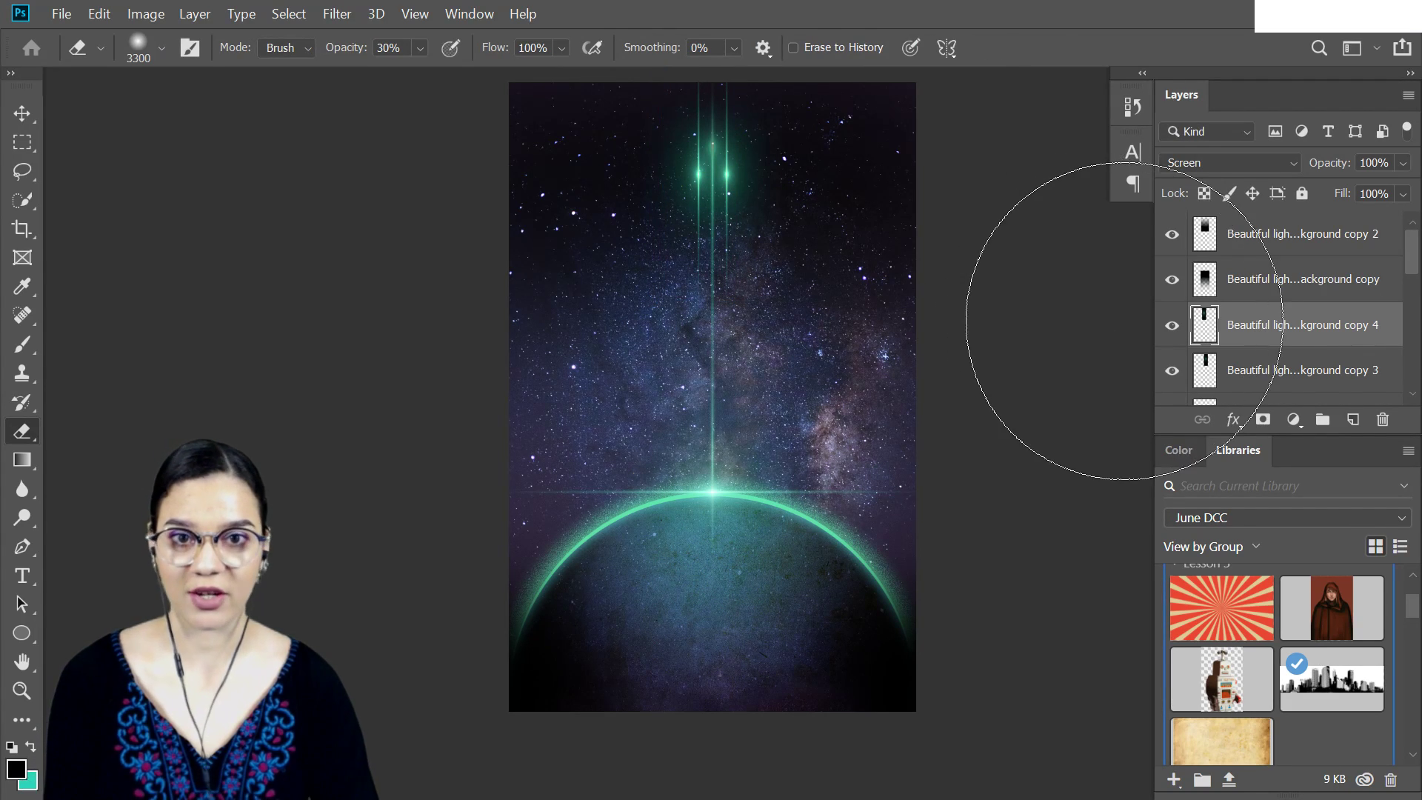
Group all five light flare layers above the planet group and name the group "flares"
left_click(1297, 246)
scroll(1334, 348, "down", 2)
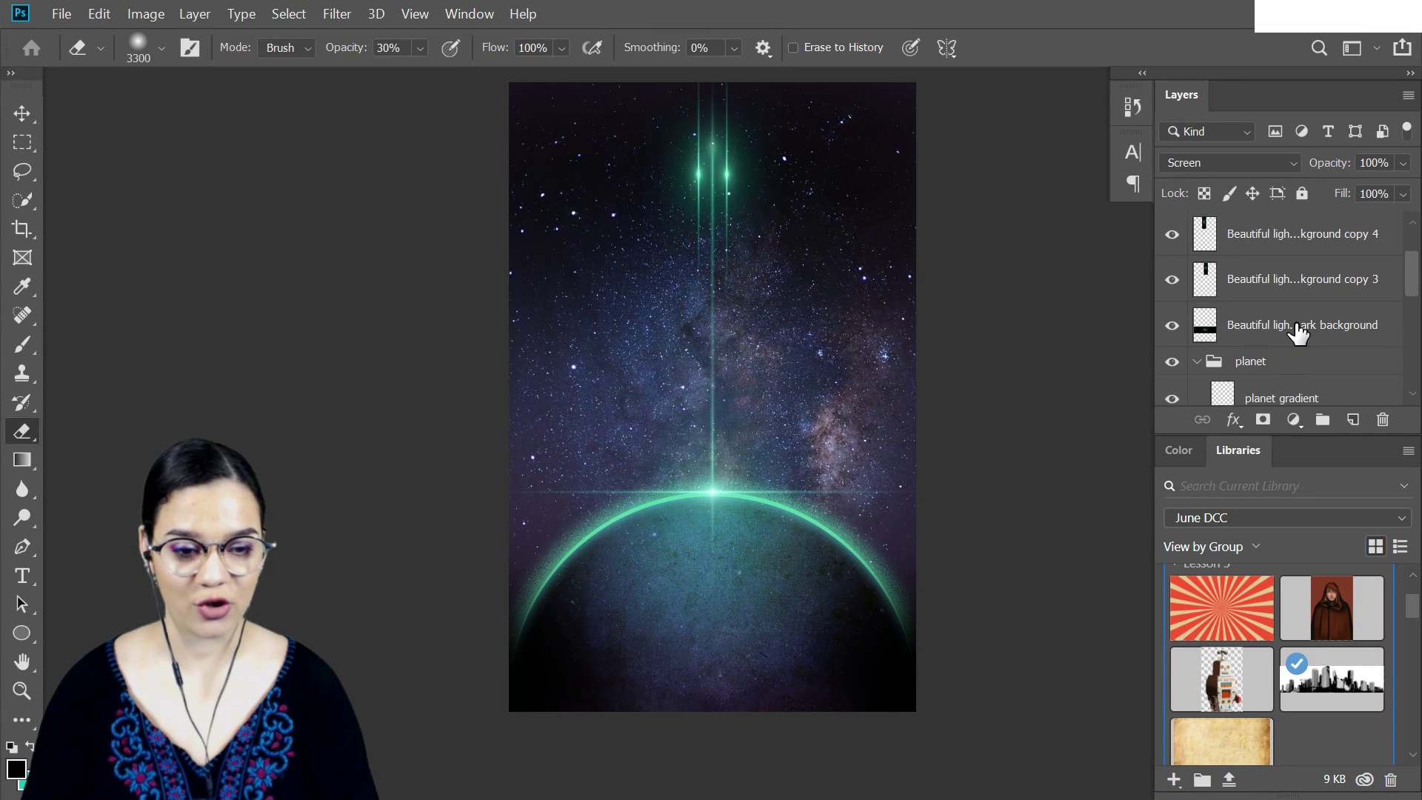
scroll(1304, 311, "up", 2)
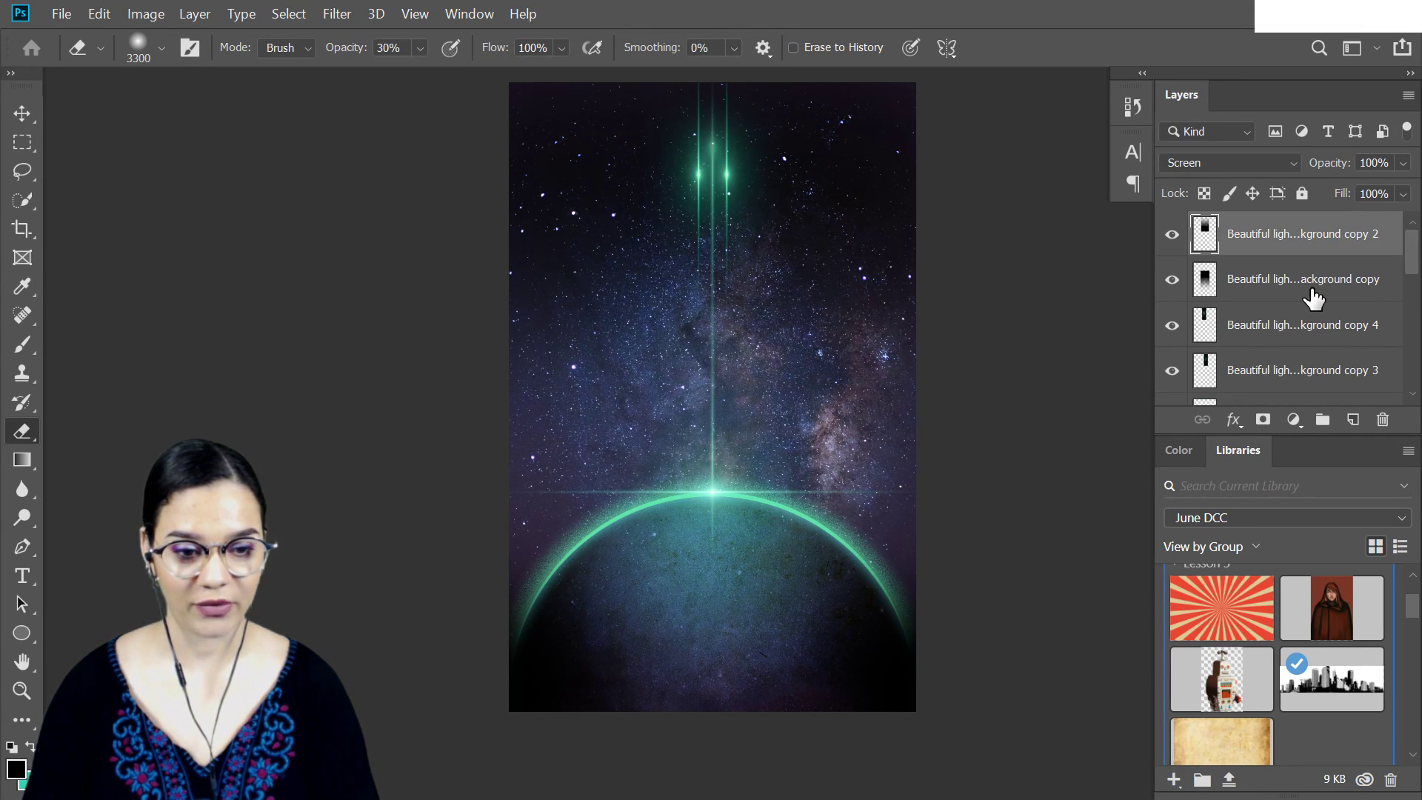
scroll(1287, 328, "down", 2)
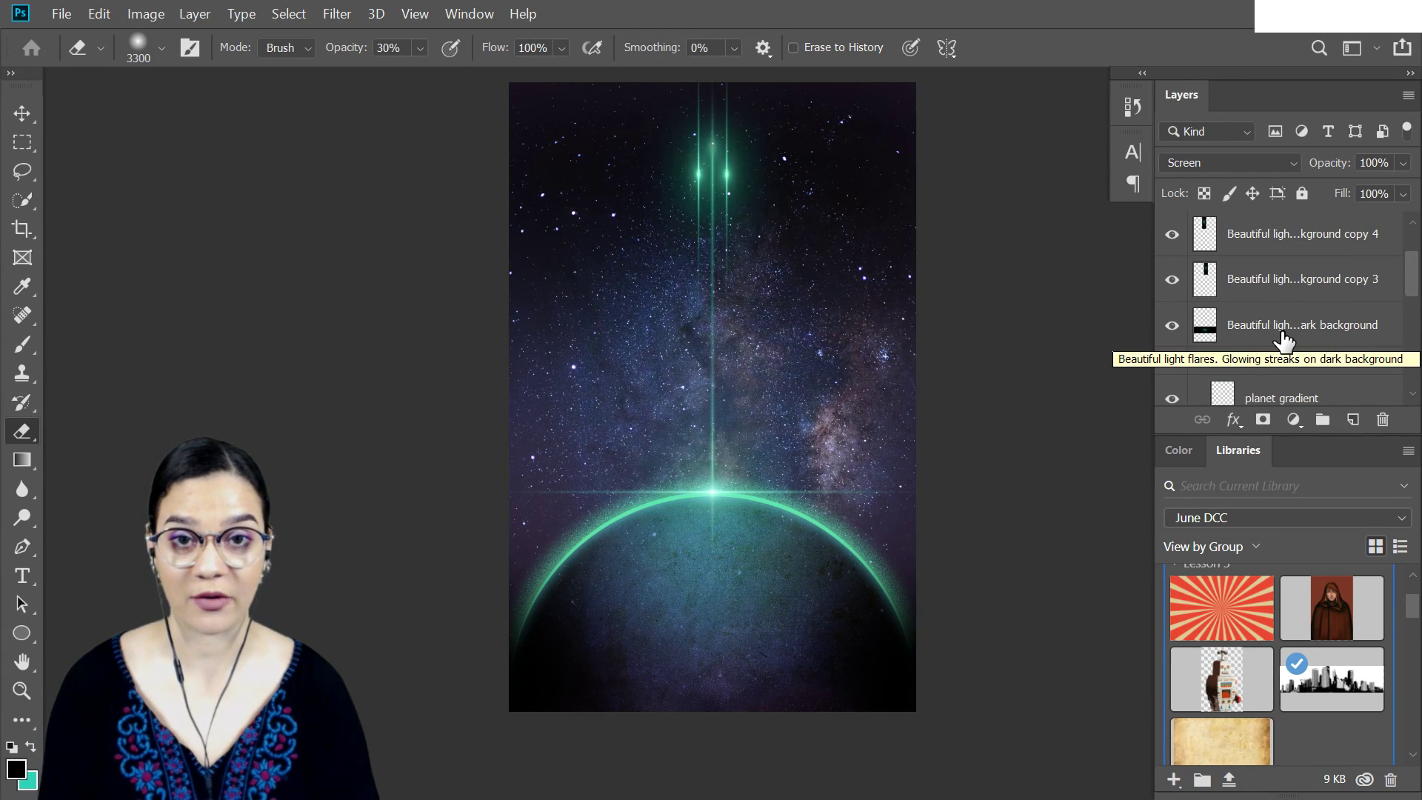
scroll(1350, 317, "up", 2)
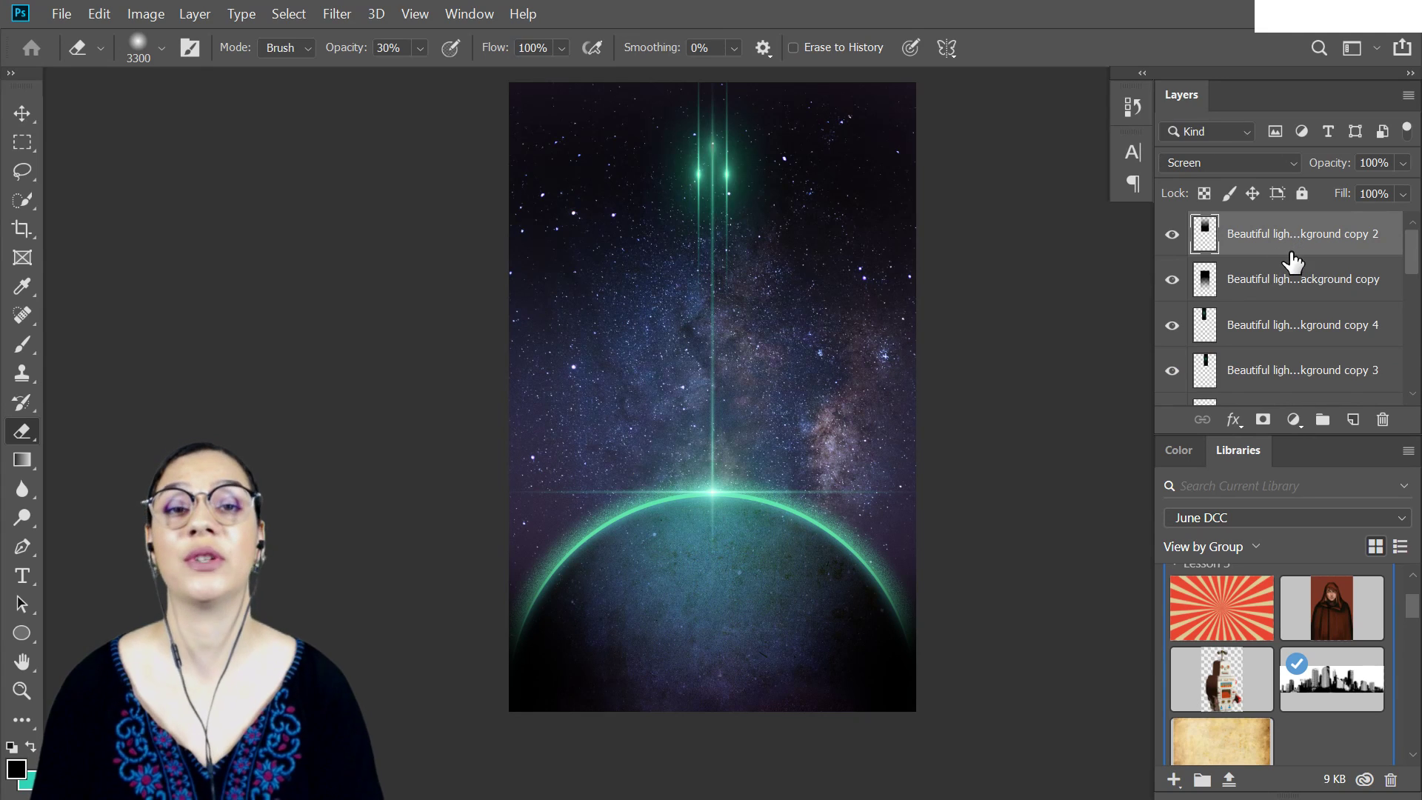
scroll(1307, 368, "down", 1)
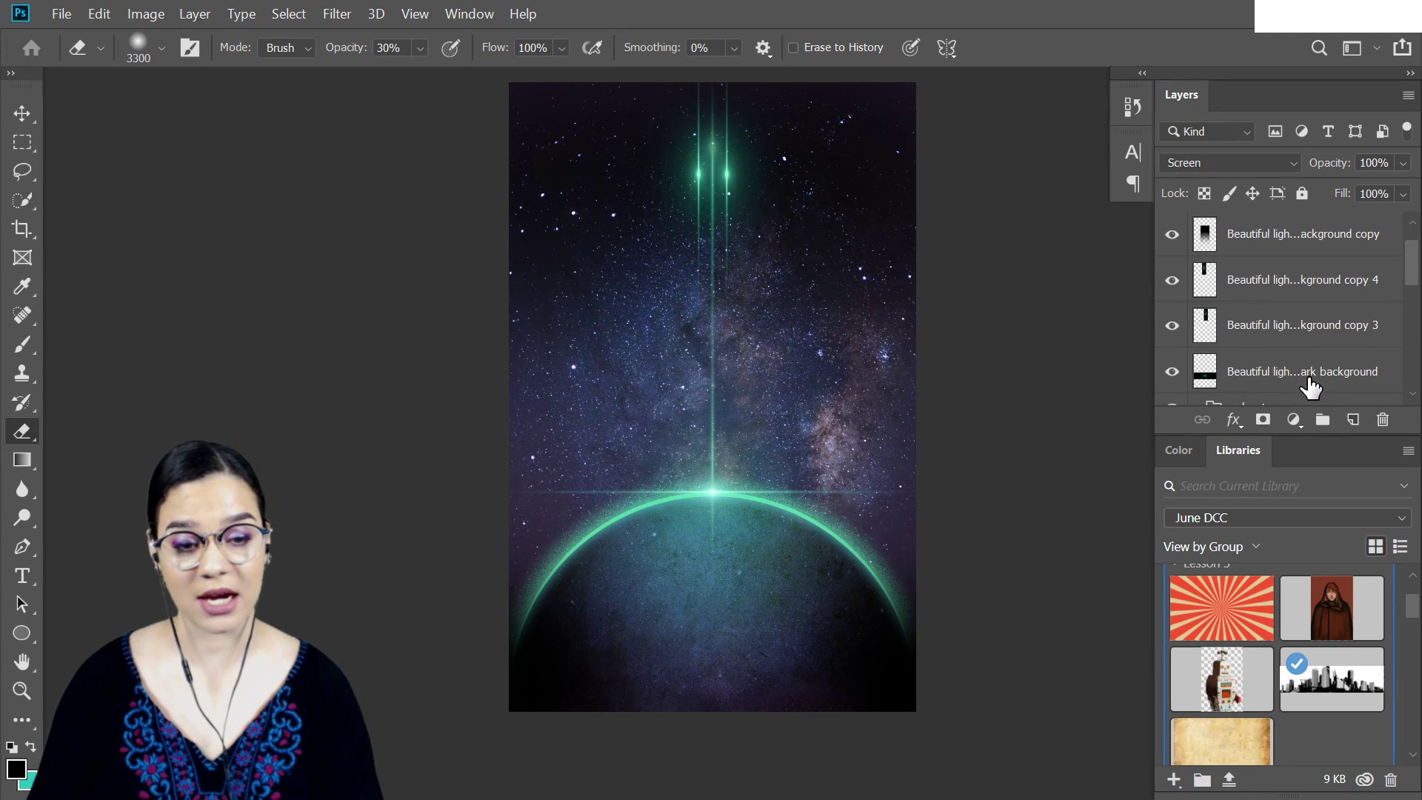
scroll(1310, 385, "down", 1)
left_click(1301, 329, "shift")
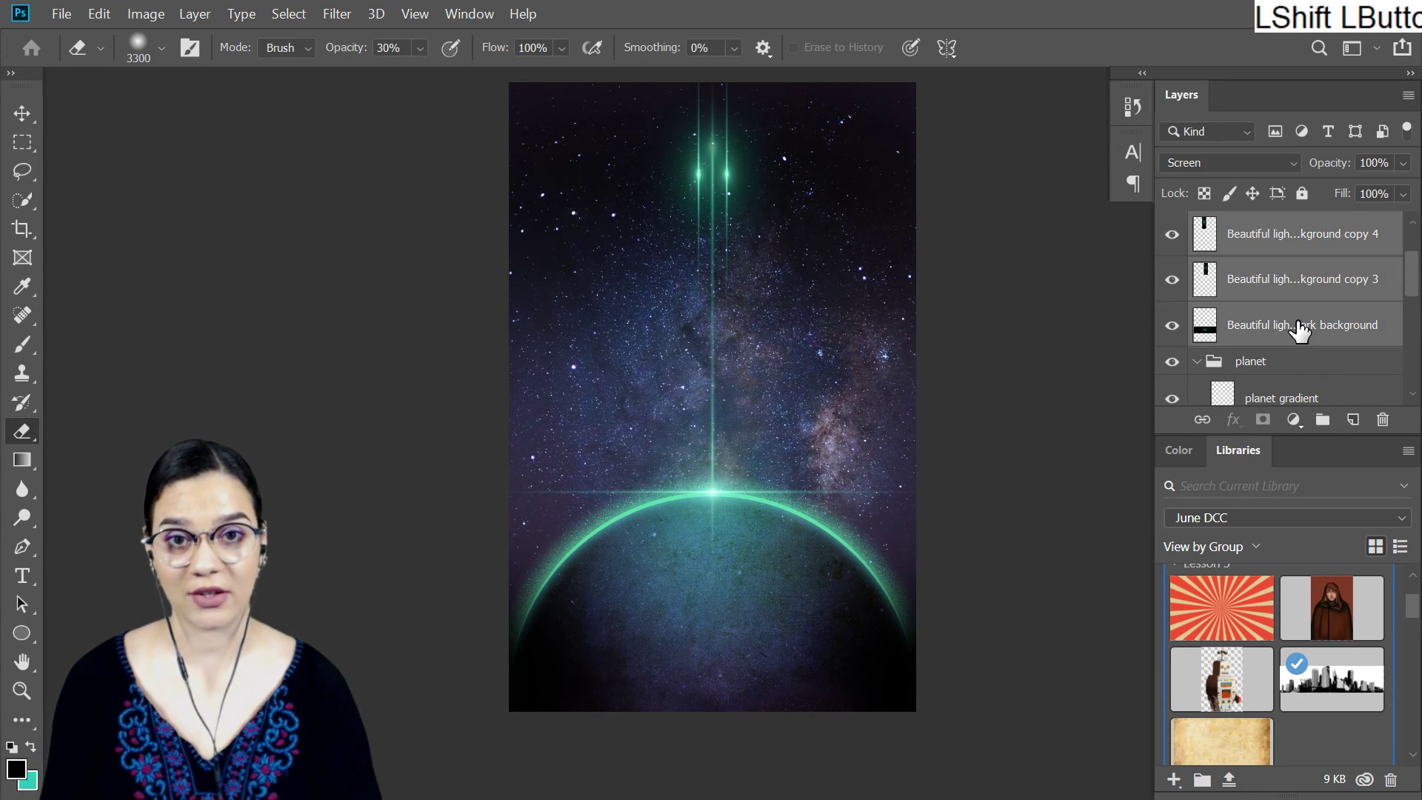
key("ctrl+g")
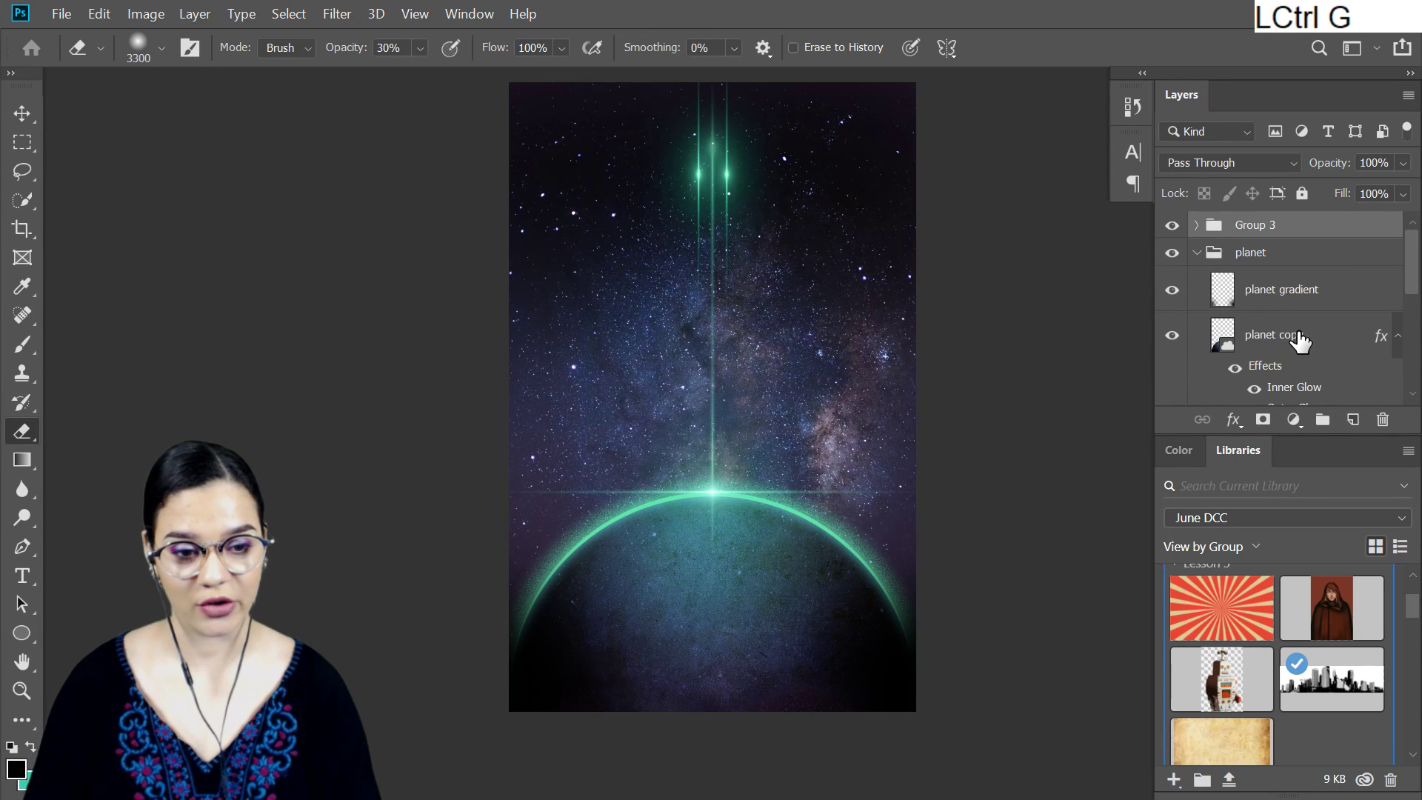
double_click(1260, 226)
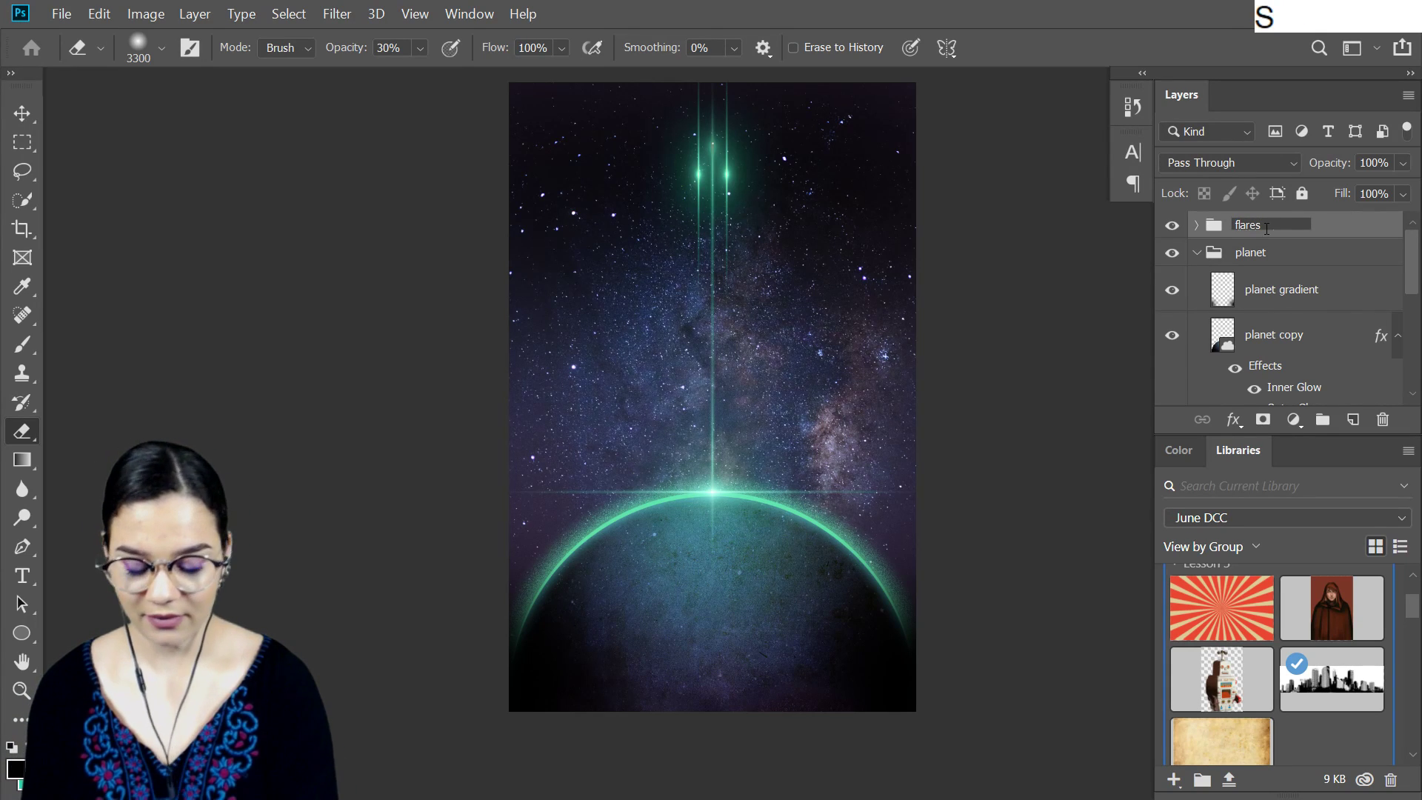
type("flares")
key("KP_Enter")
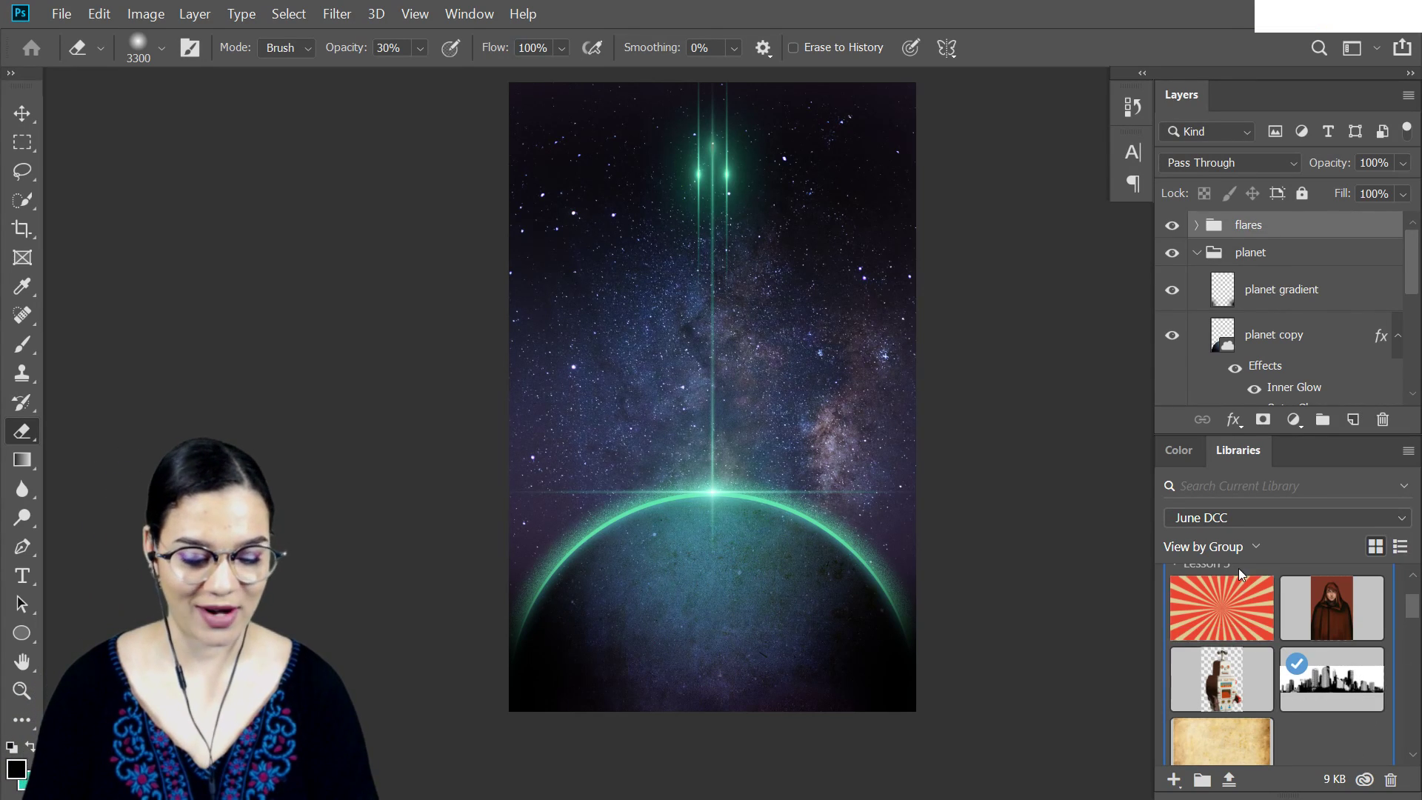
Place the astronaut graphic from the June DCC library over the upper flares, scaled to about 16.13% and rotated about 77.65°
scroll(1290, 666, "down", 2)
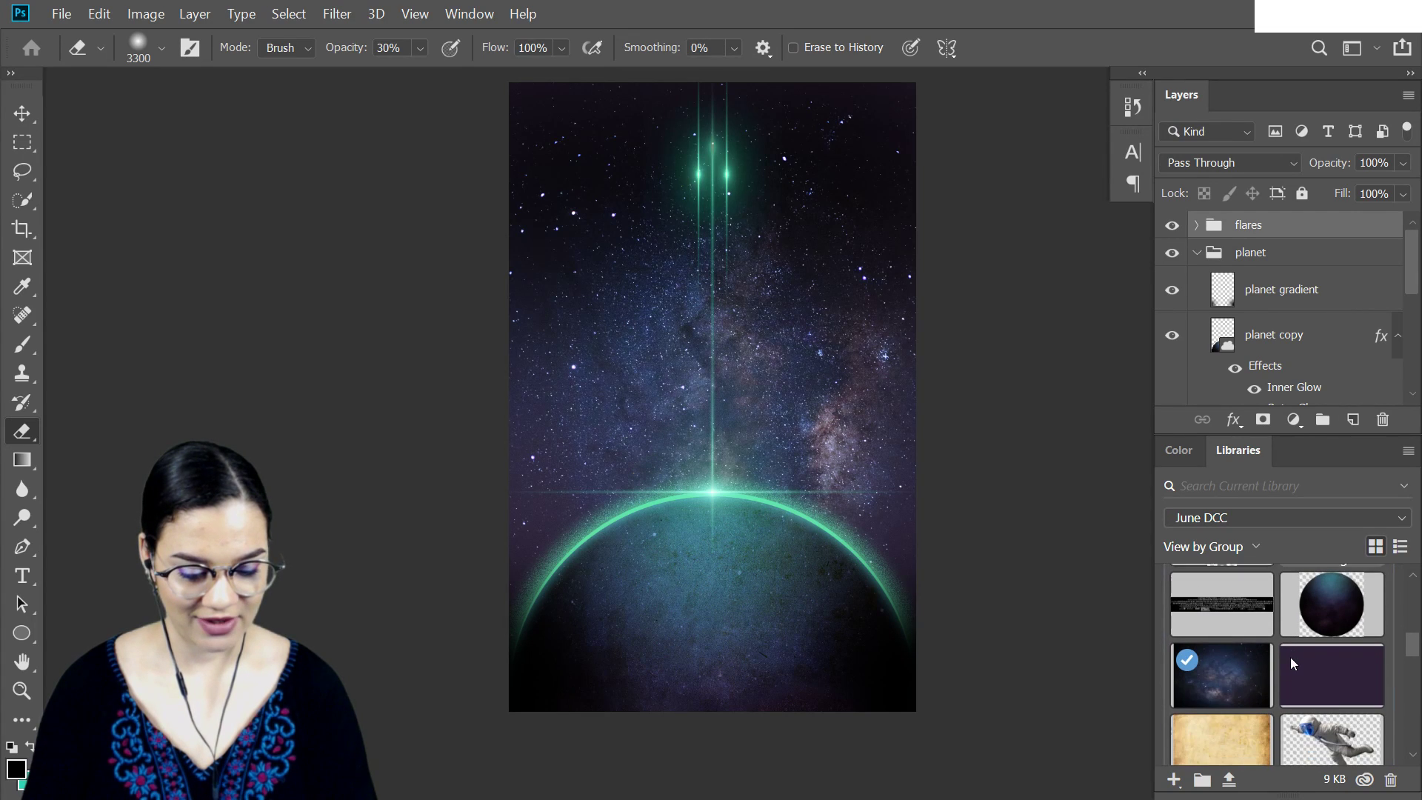
scroll(1334, 656, "down", 2)
left_click_drag(1355, 662, 685, 345)
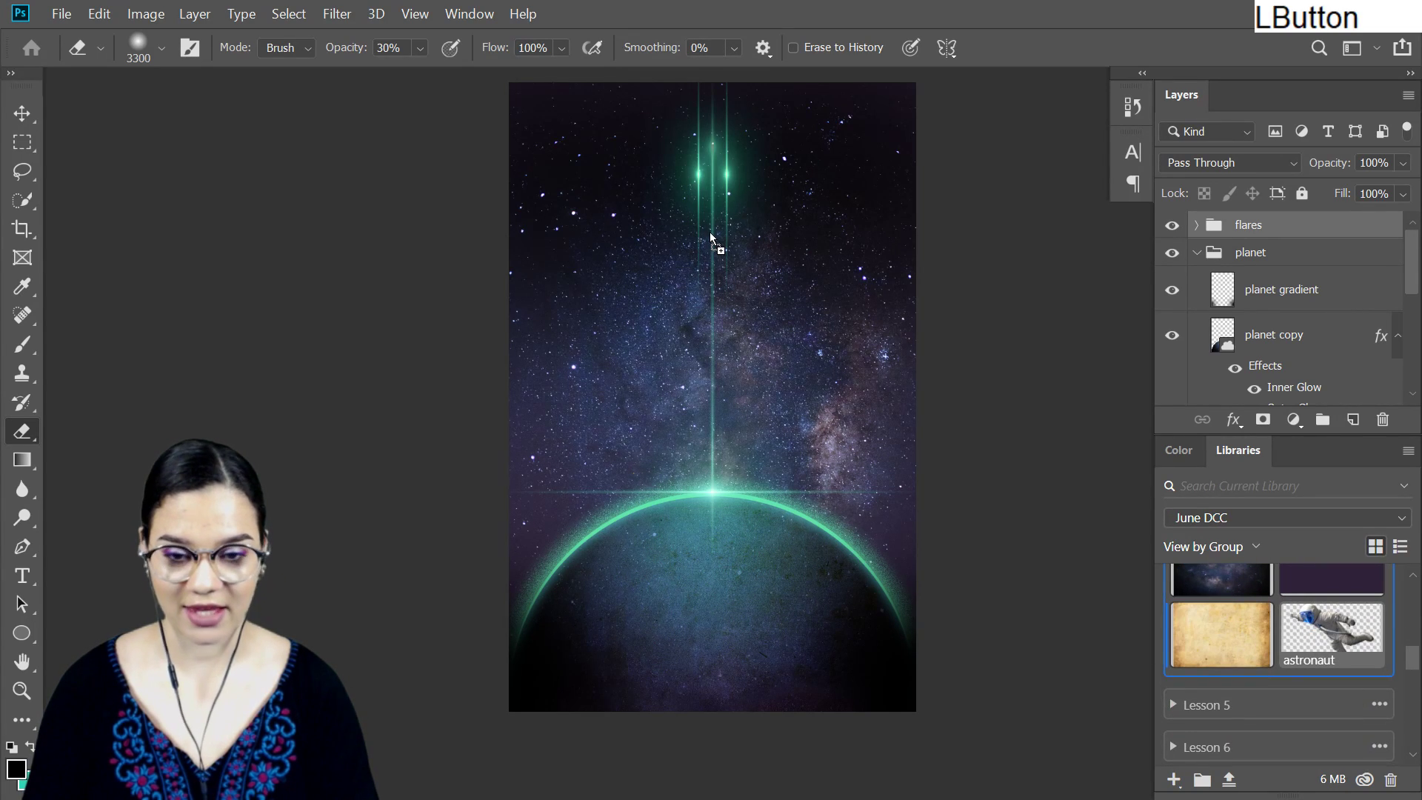
left_click_drag(710, 233, 762, 242)
left_click_drag(913, 92, 644, 387)
left_click_drag(602, 244, 587, 292)
mouse_move(585, 363)
left_mouse_down()
mouse_move(741, 174)
mouse_move(749, 187)
mouse_move(718, 197)
left_mouse_up()
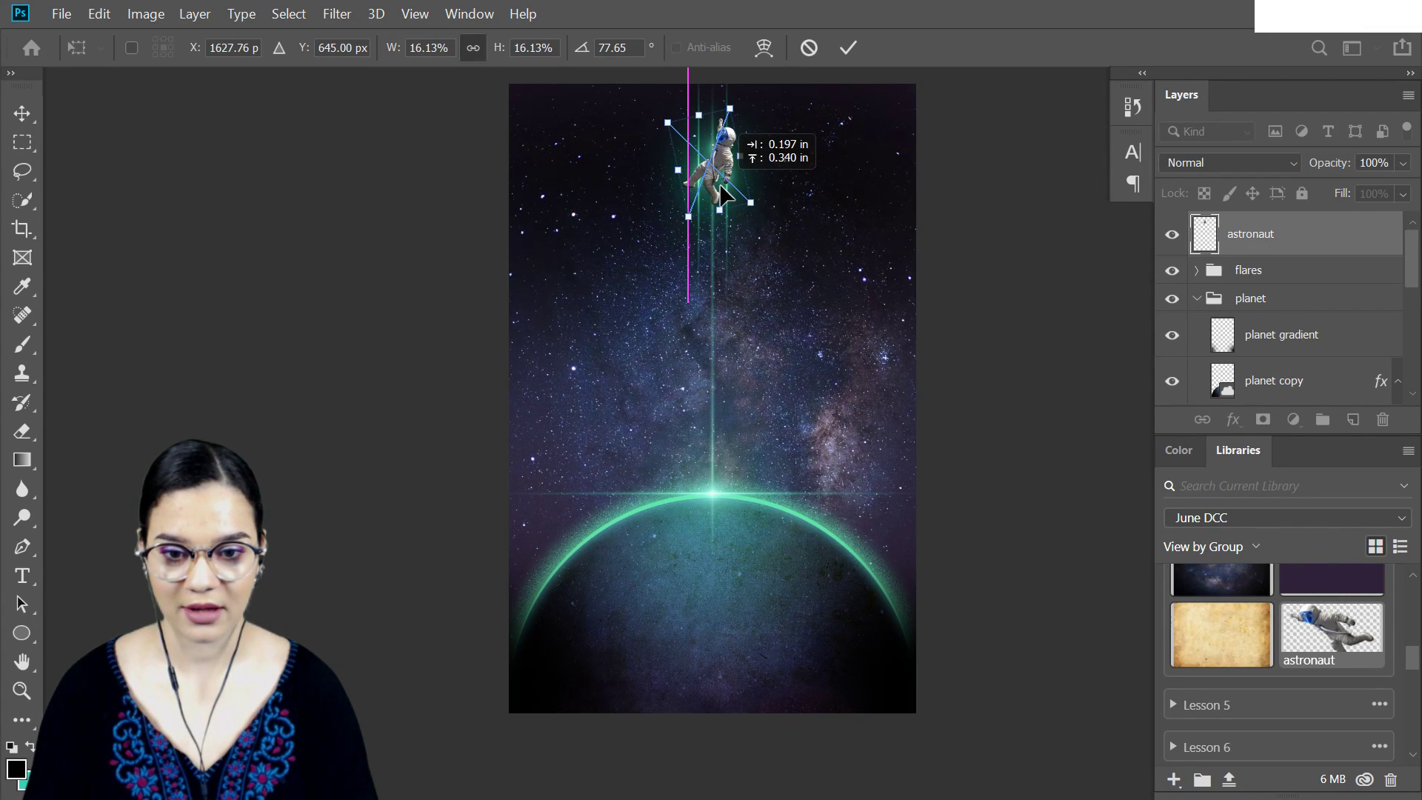
key("Return")
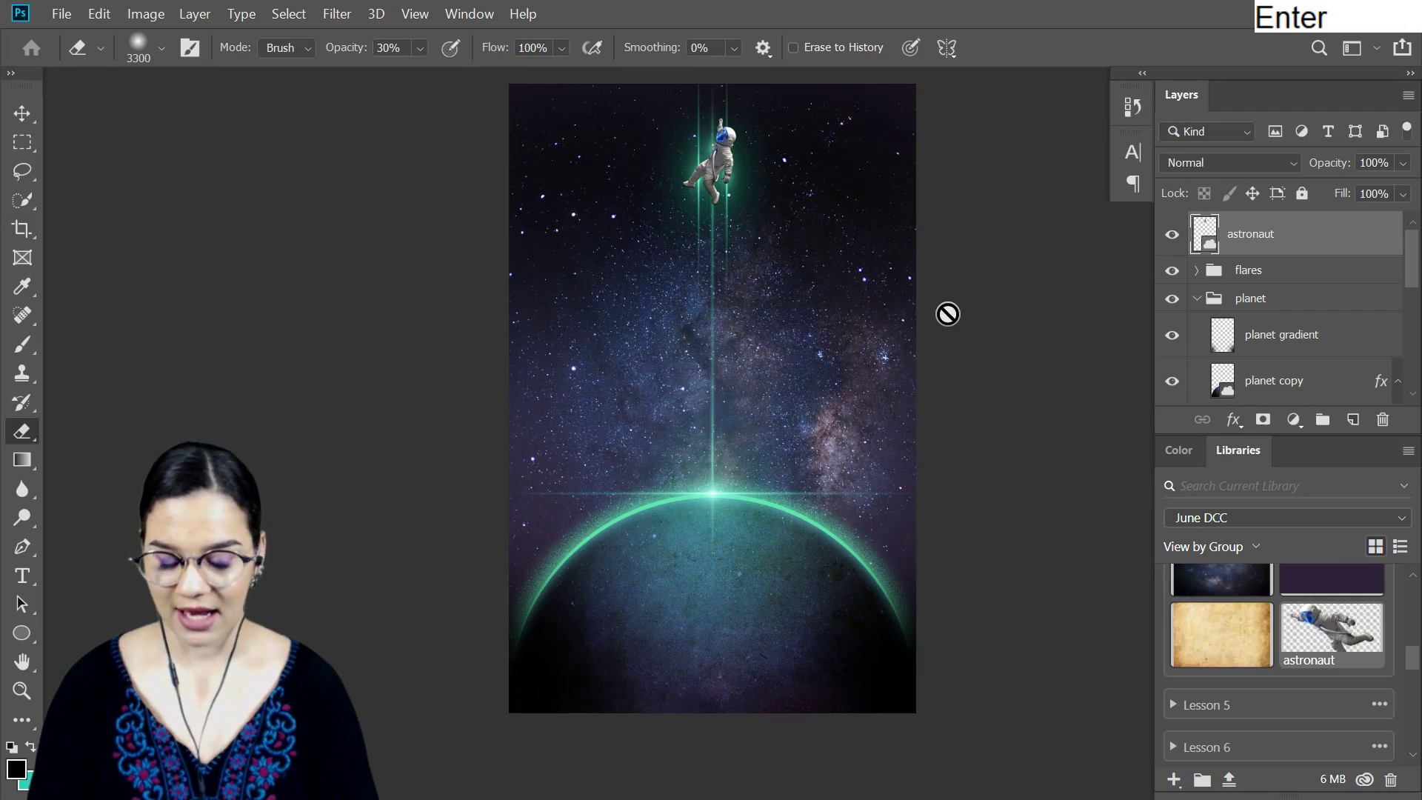
Shift the astronaut's hue to -40 with Hue/Saturation so the blue visor matches the green flares
key("ctrl+equal")
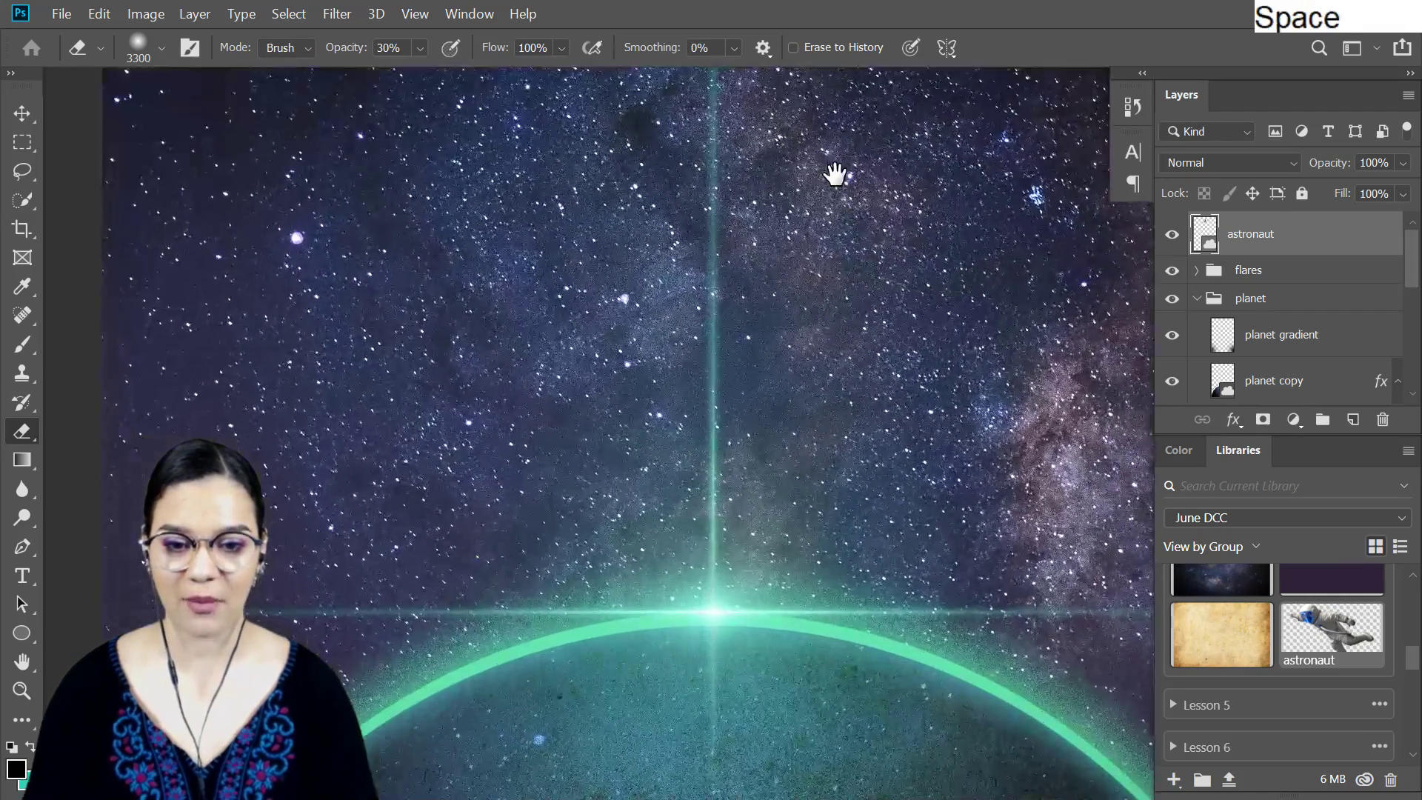
left_click_drag(836, 174, 888, 357)
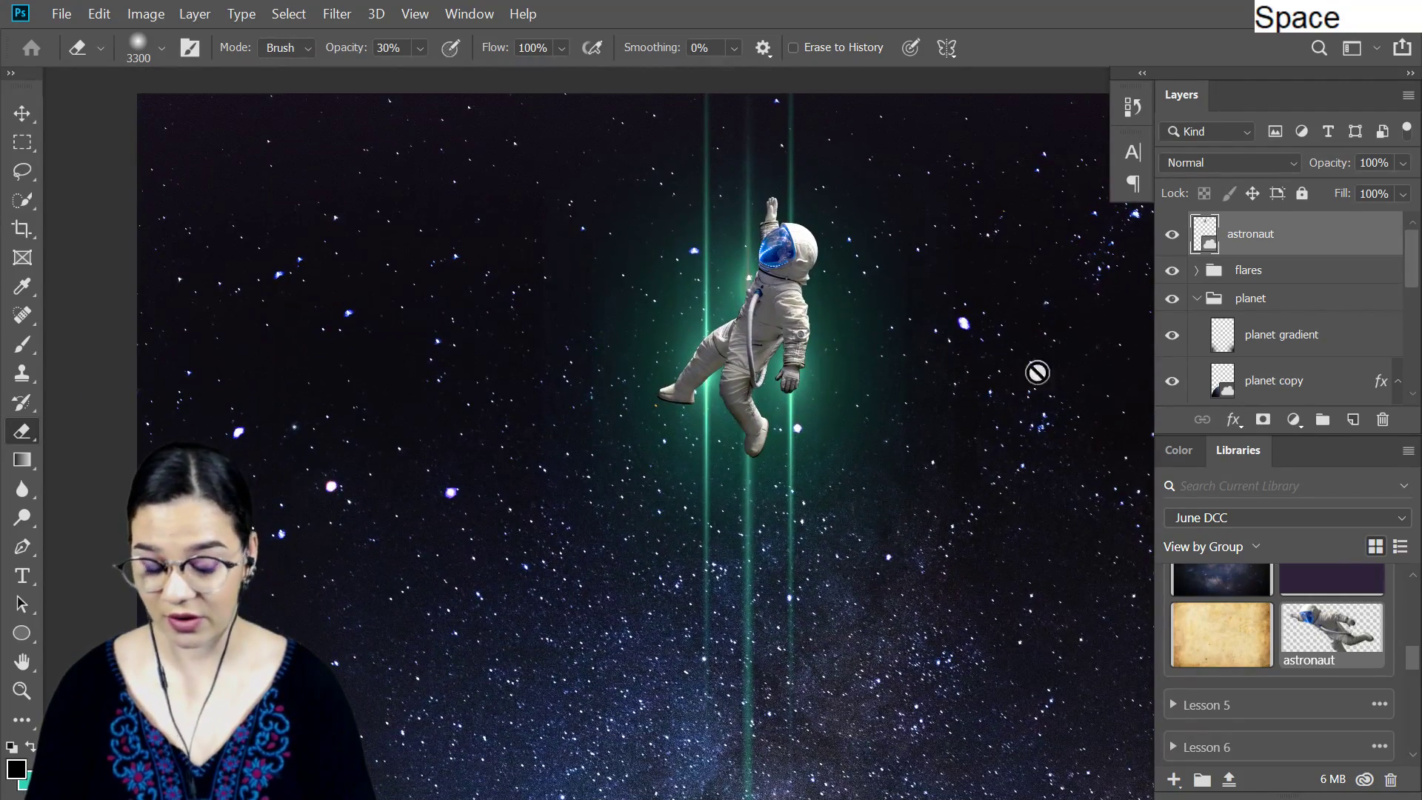
key("ctrl+u")
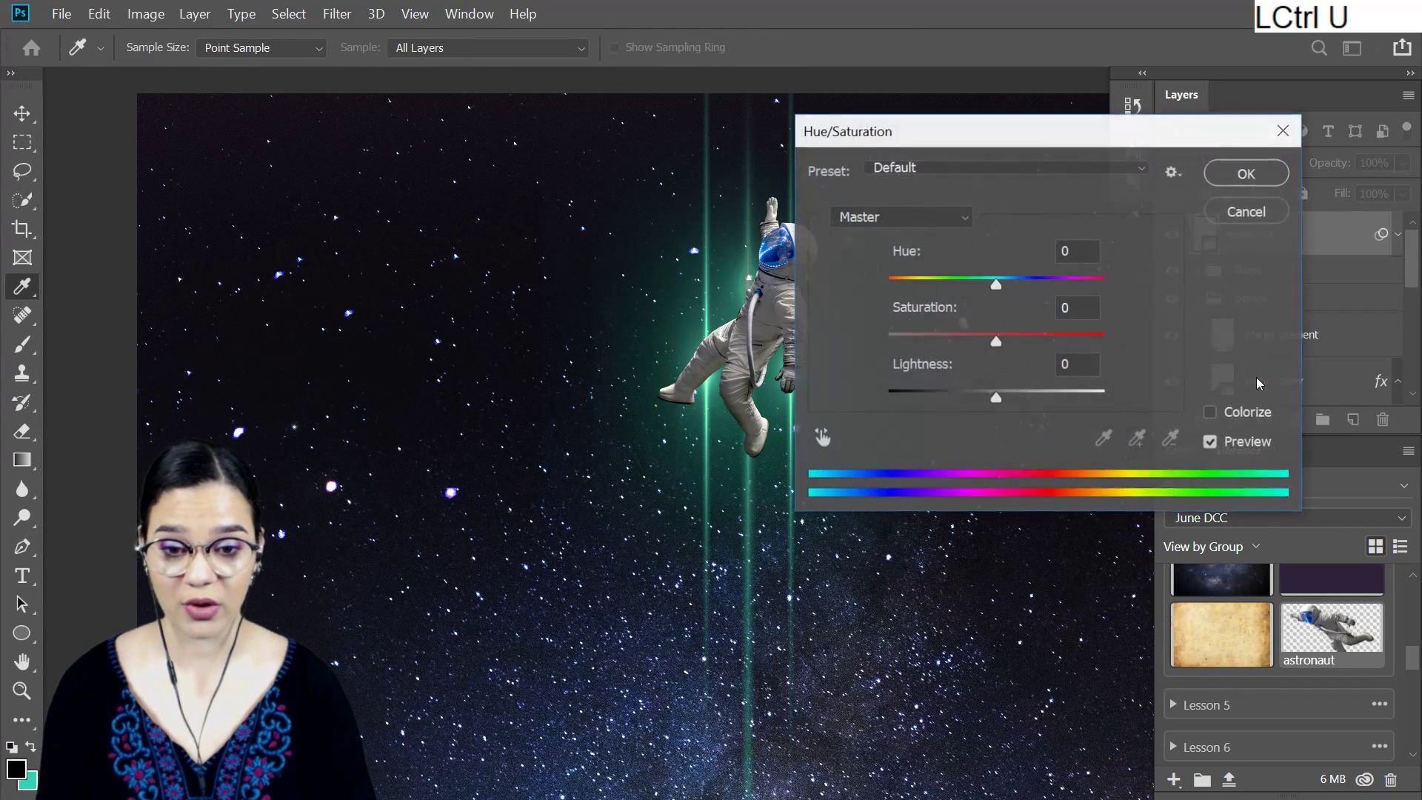
left_click_drag(710, 429, 717, 381)
left_click_drag(998, 286, 953, 289)
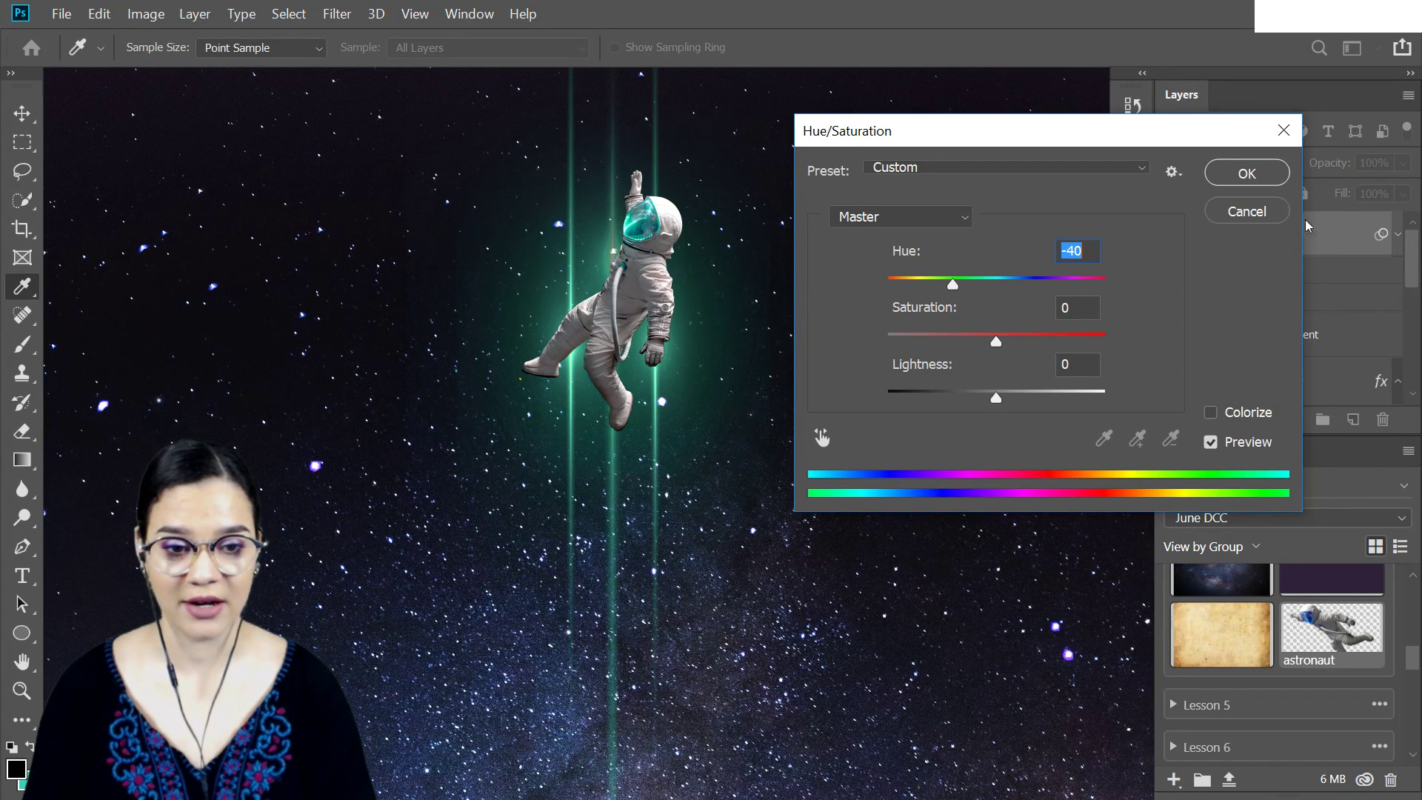
left_click(1241, 174)
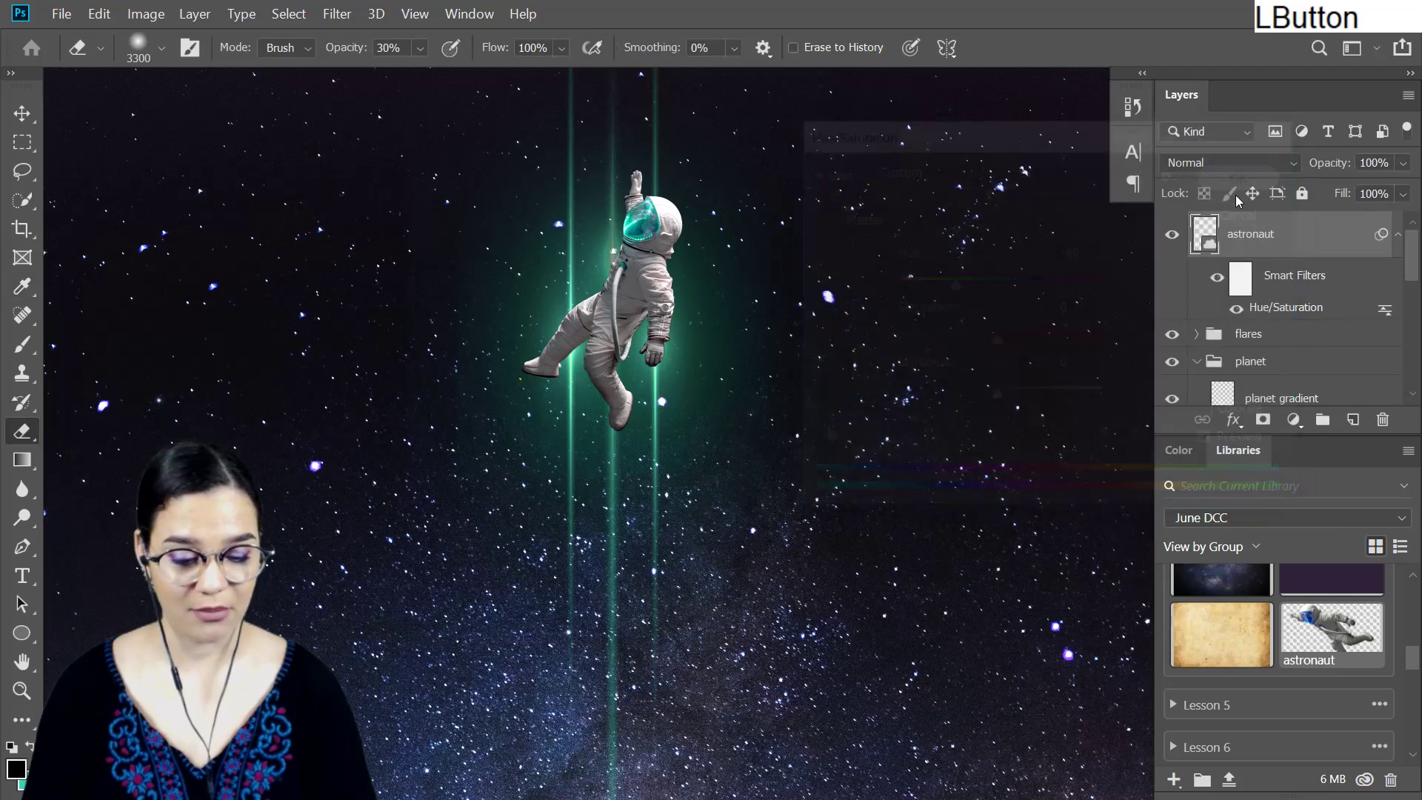
Add a green Outer Glow with 58% noise to the astronaut layer and reduce the glow's size below 191 px
double_click(1327, 246)
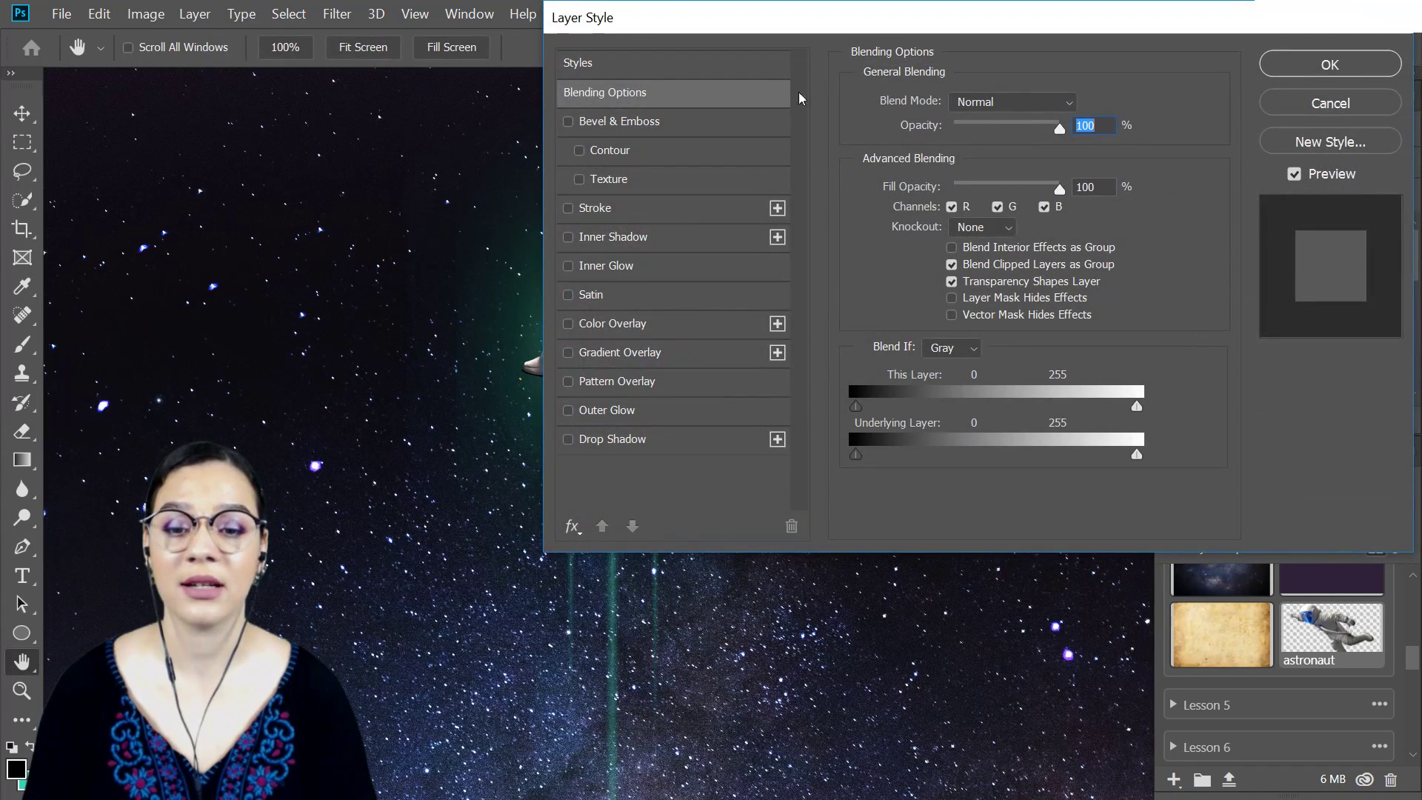
key("space")
left_click_drag(495, 350, 269, 343)
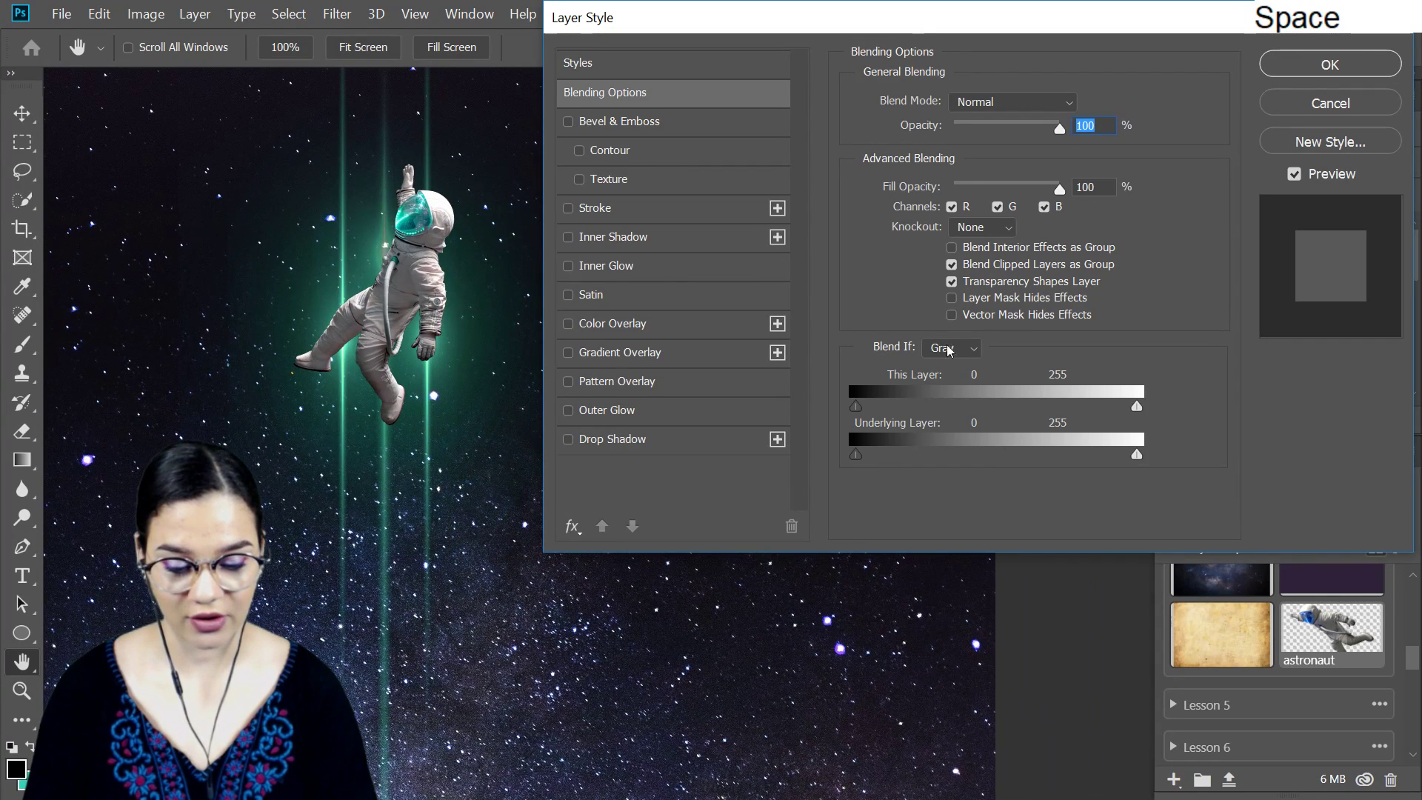
left_click(640, 409)
left_click_drag(989, 154, 997, 149)
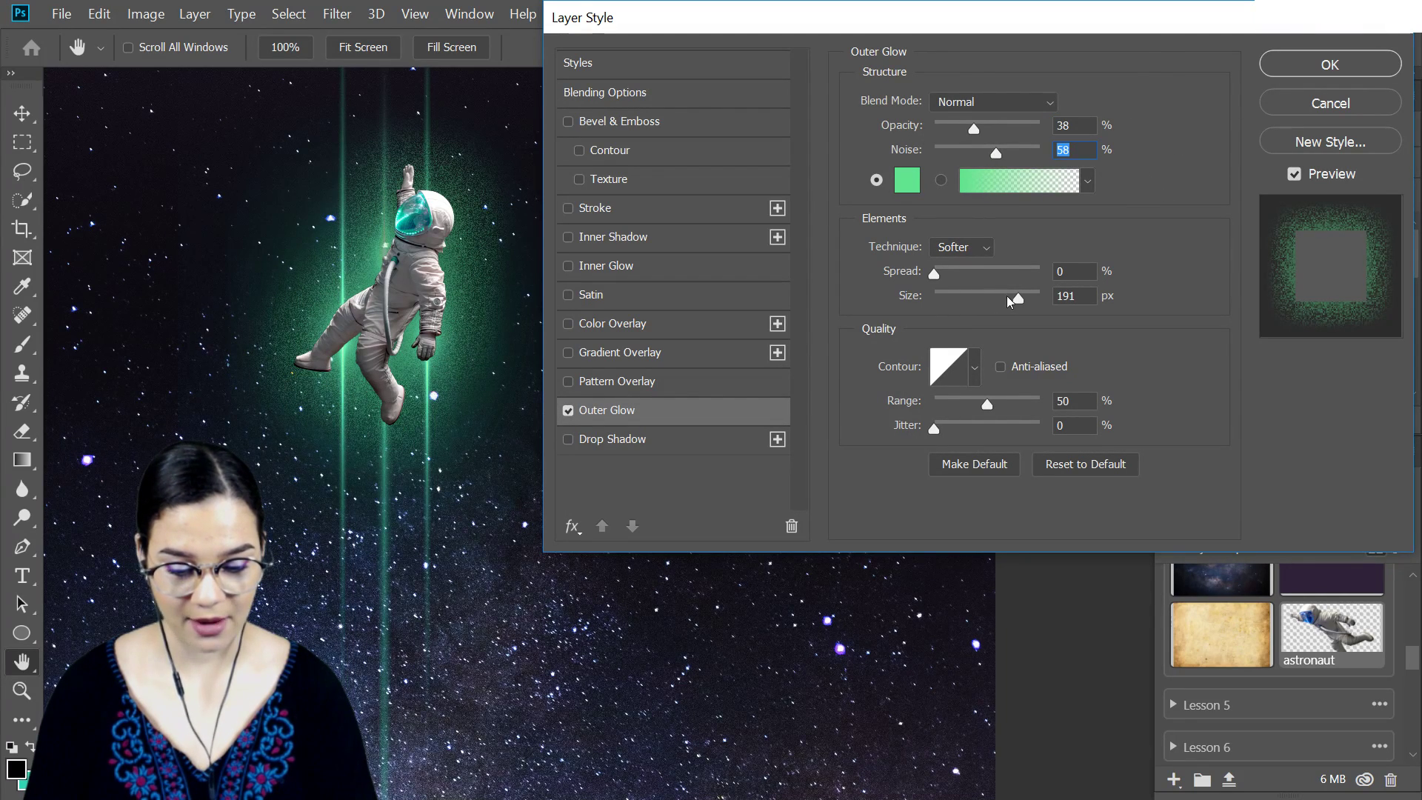
left_click_drag(1006, 296, 990, 295)
left_click(1343, 64)
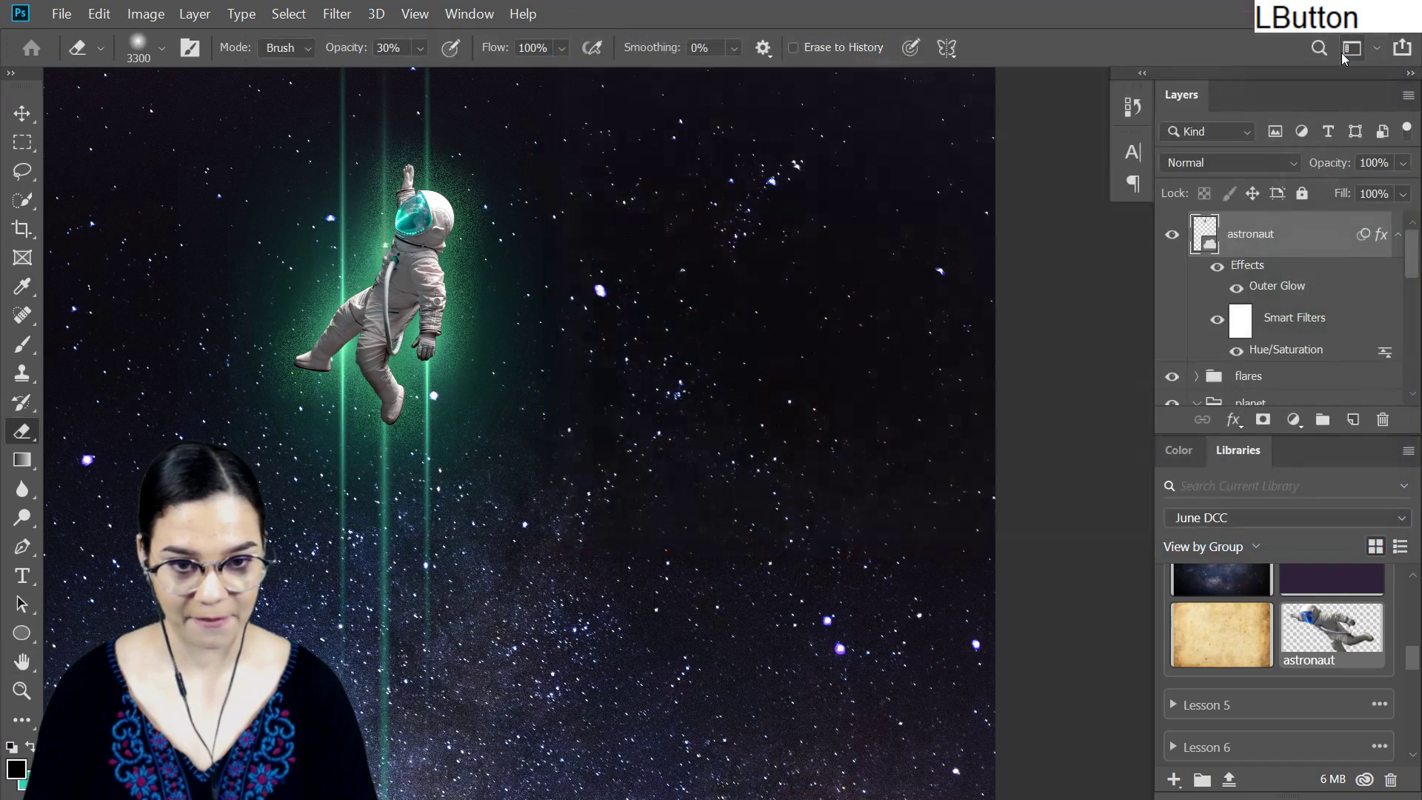
Group all layers and groups above the white Layer 0 and name the group "project"
key("ctrl+minus")
key("ctrl+minus")
key("ctrl+minus")
left_click_drag(645, 625, 750, 483)
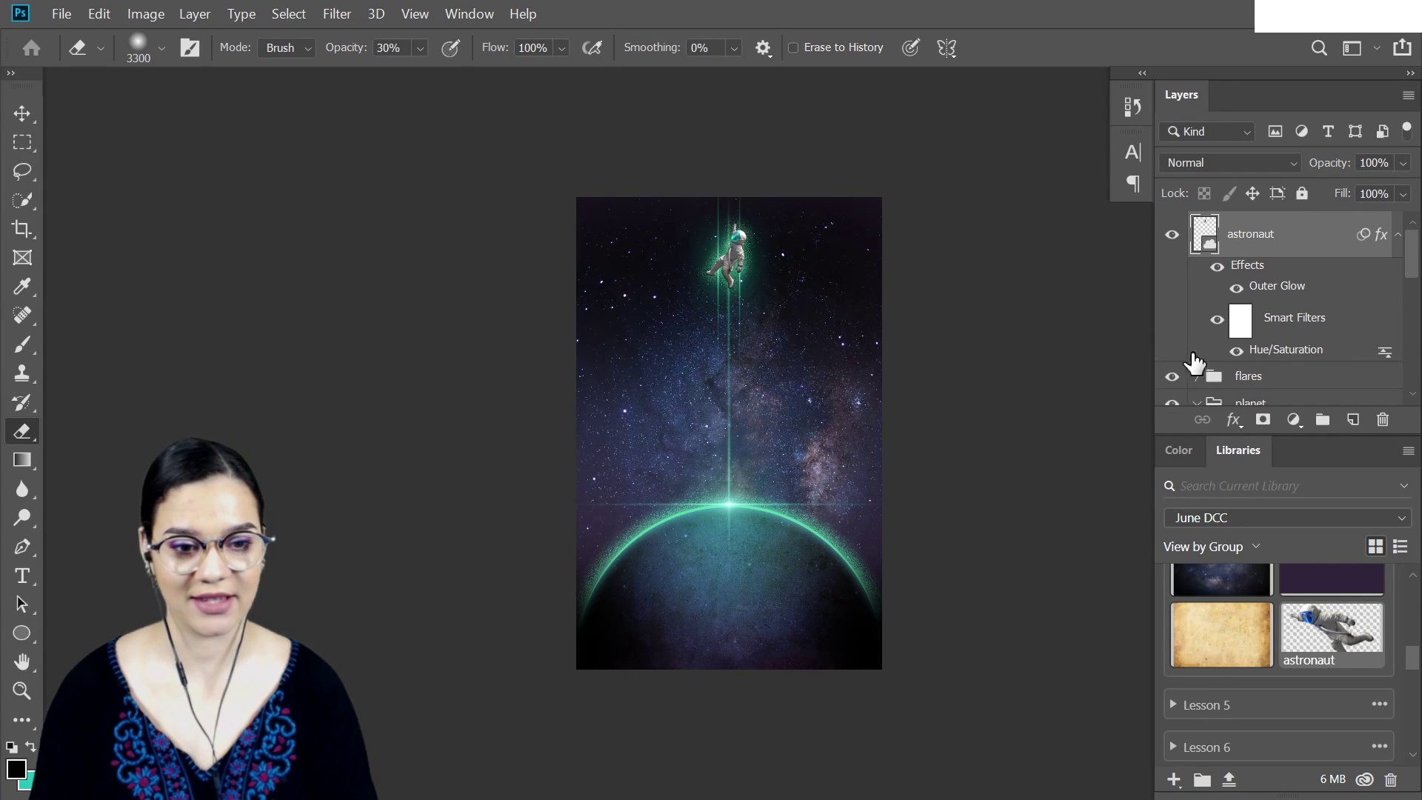
scroll(1289, 248, "down", 6)
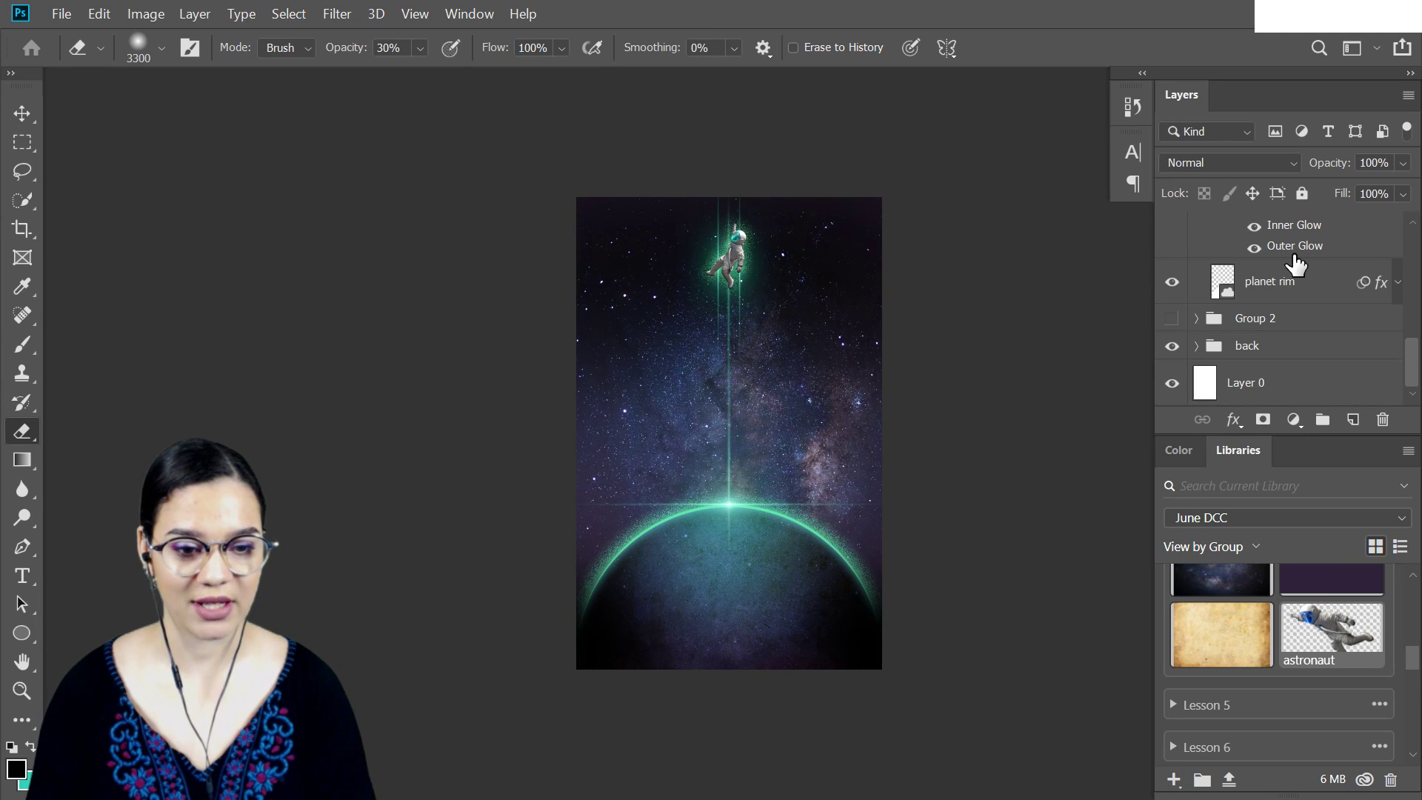
left_click(1282, 347, "shift")
key("ctrl+g")
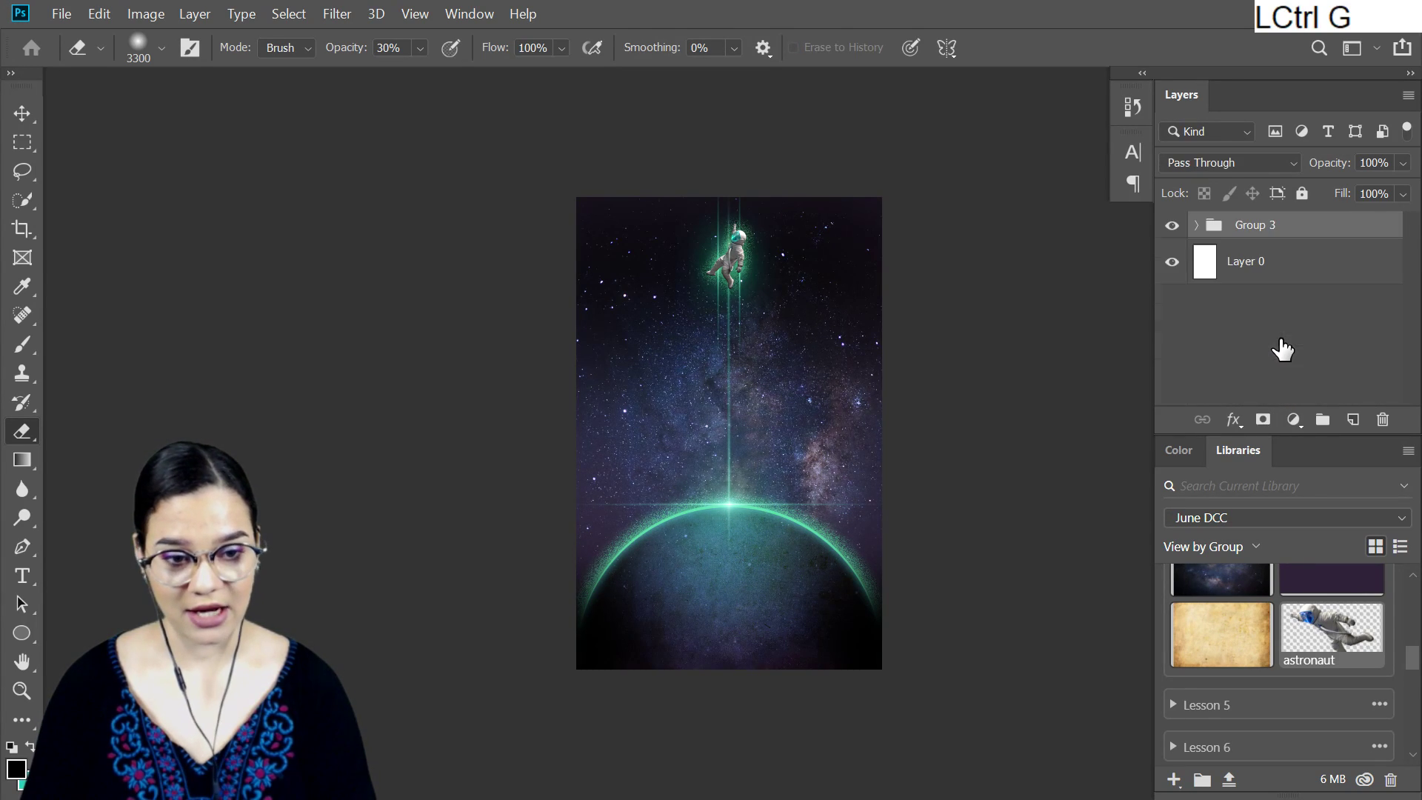
double_click(1273, 222)
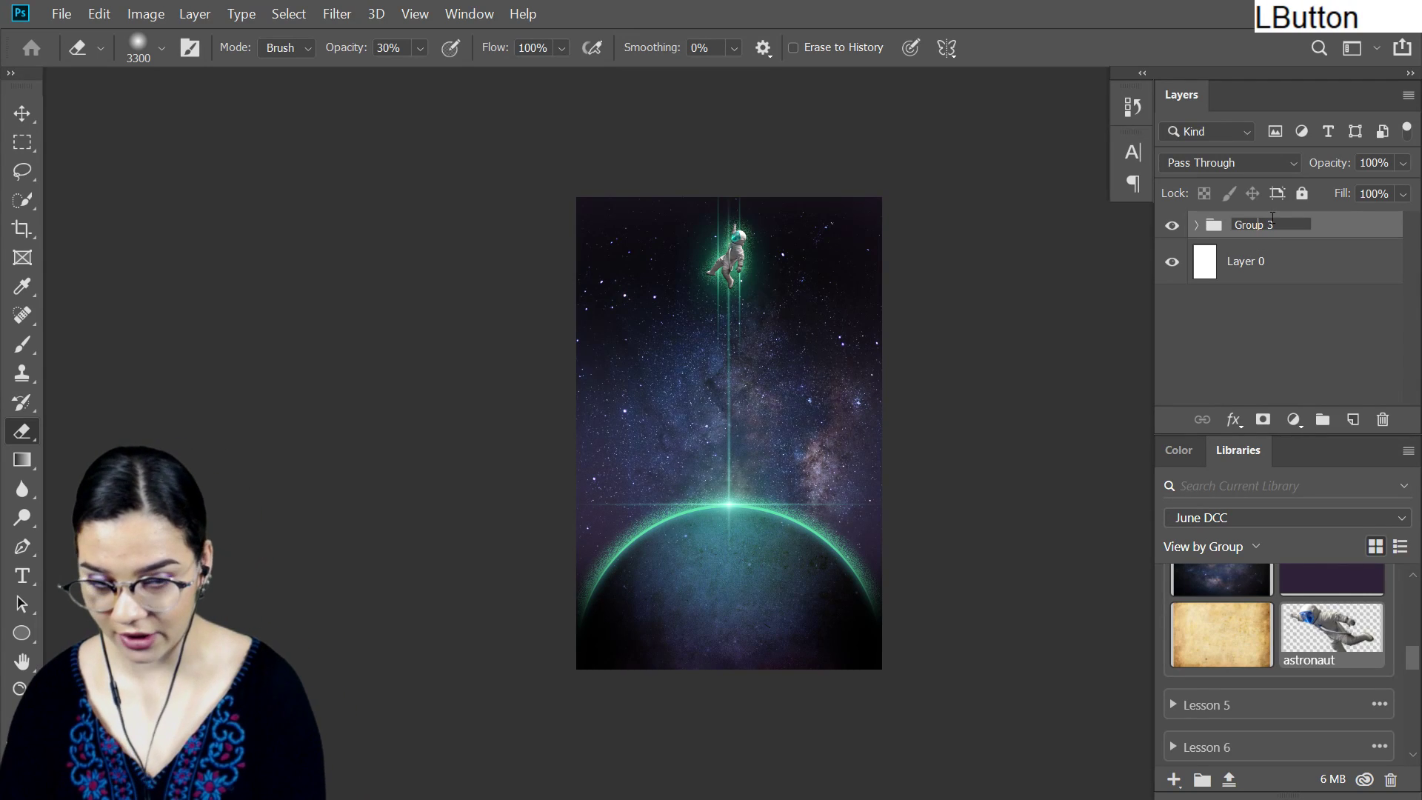
double_click(1273, 224)
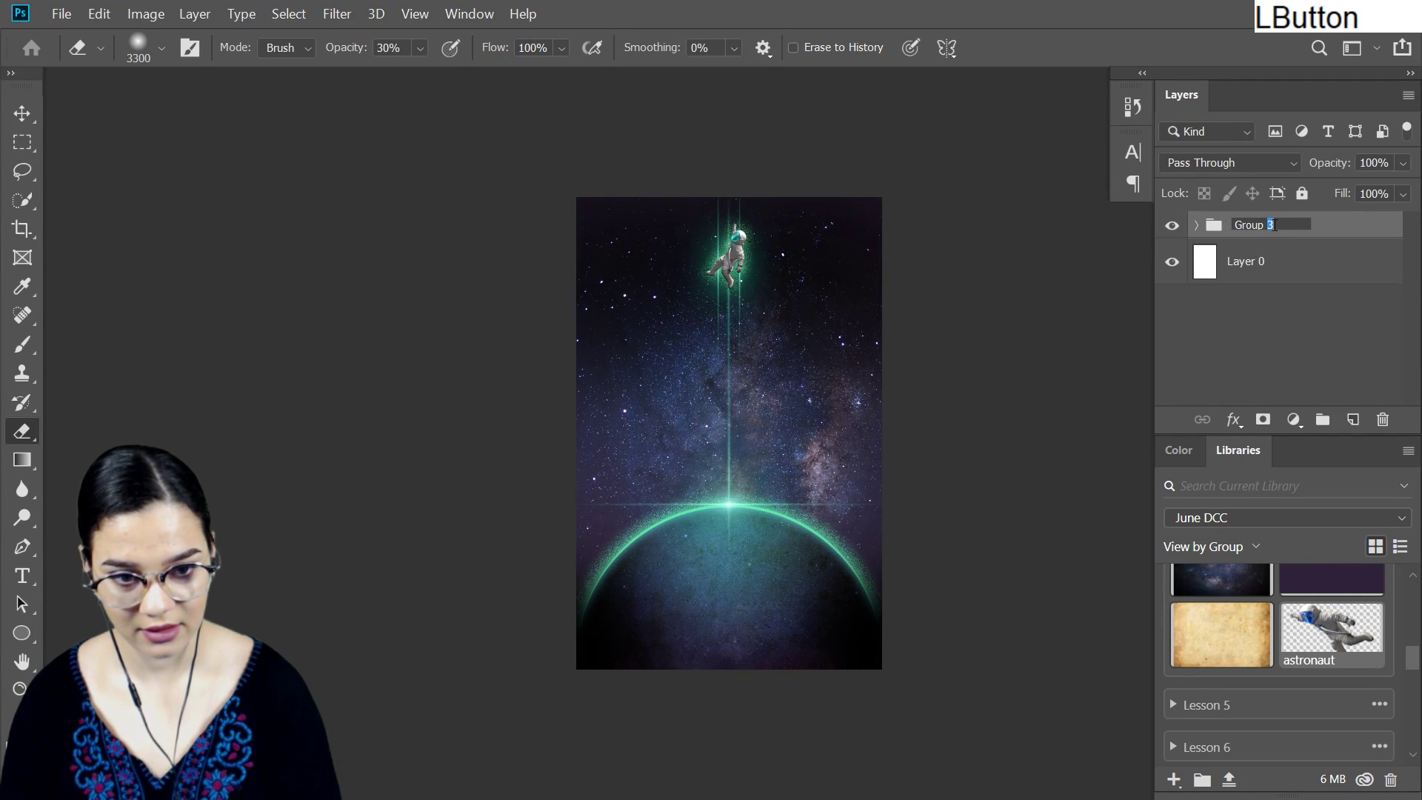
type("project")
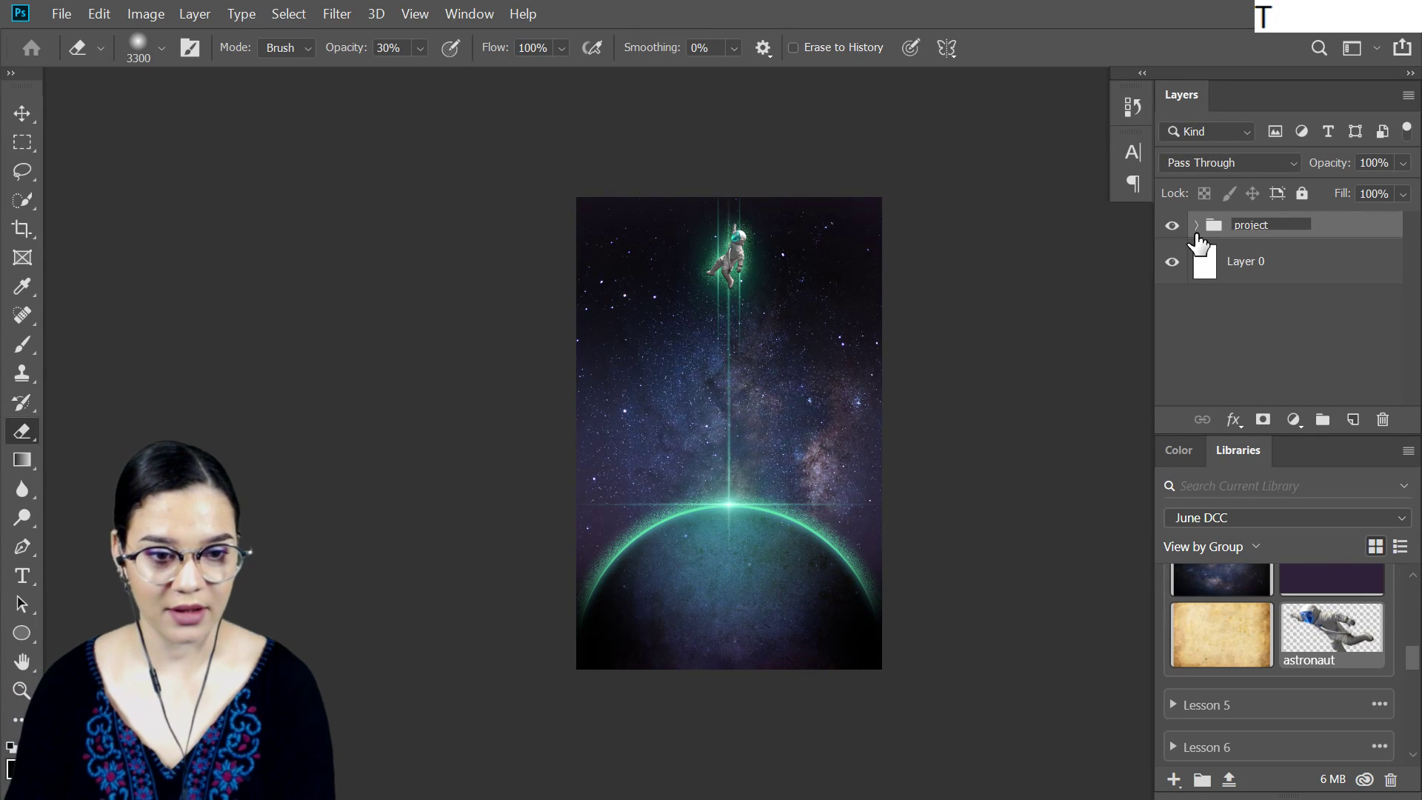
key("KP_Enter")
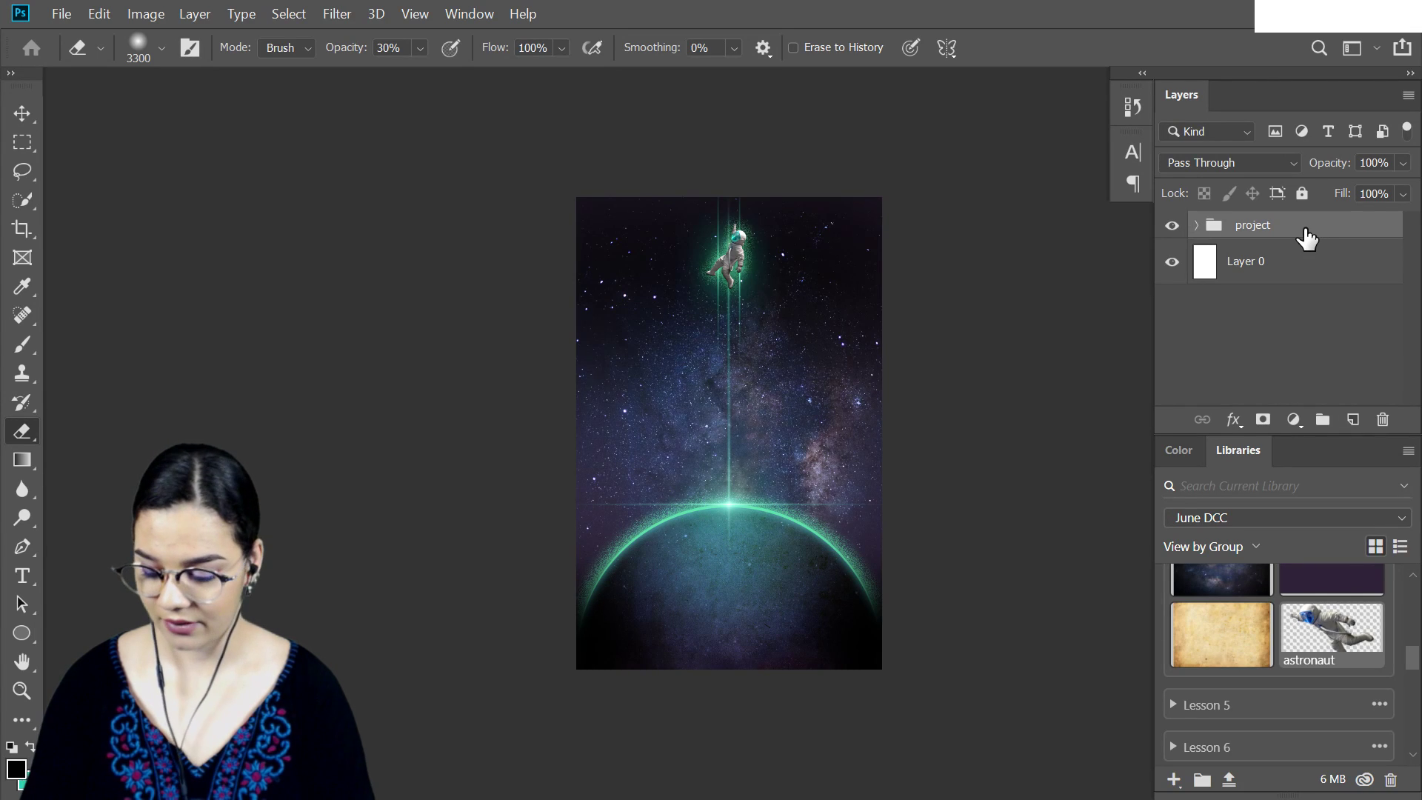
Duplicate the "project" group, merge the copy into a single layer and hide the original group
key("c")
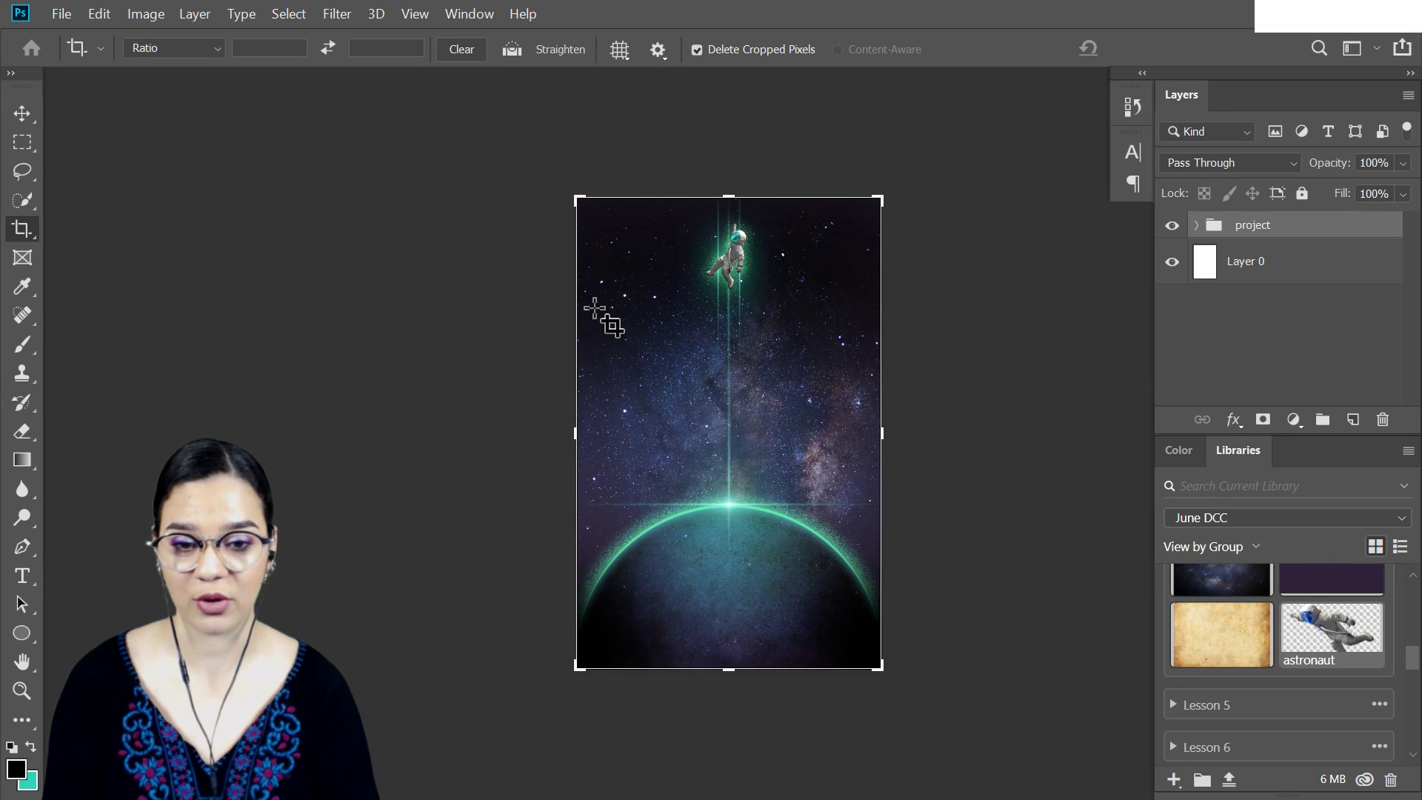
key("KP_Enter")
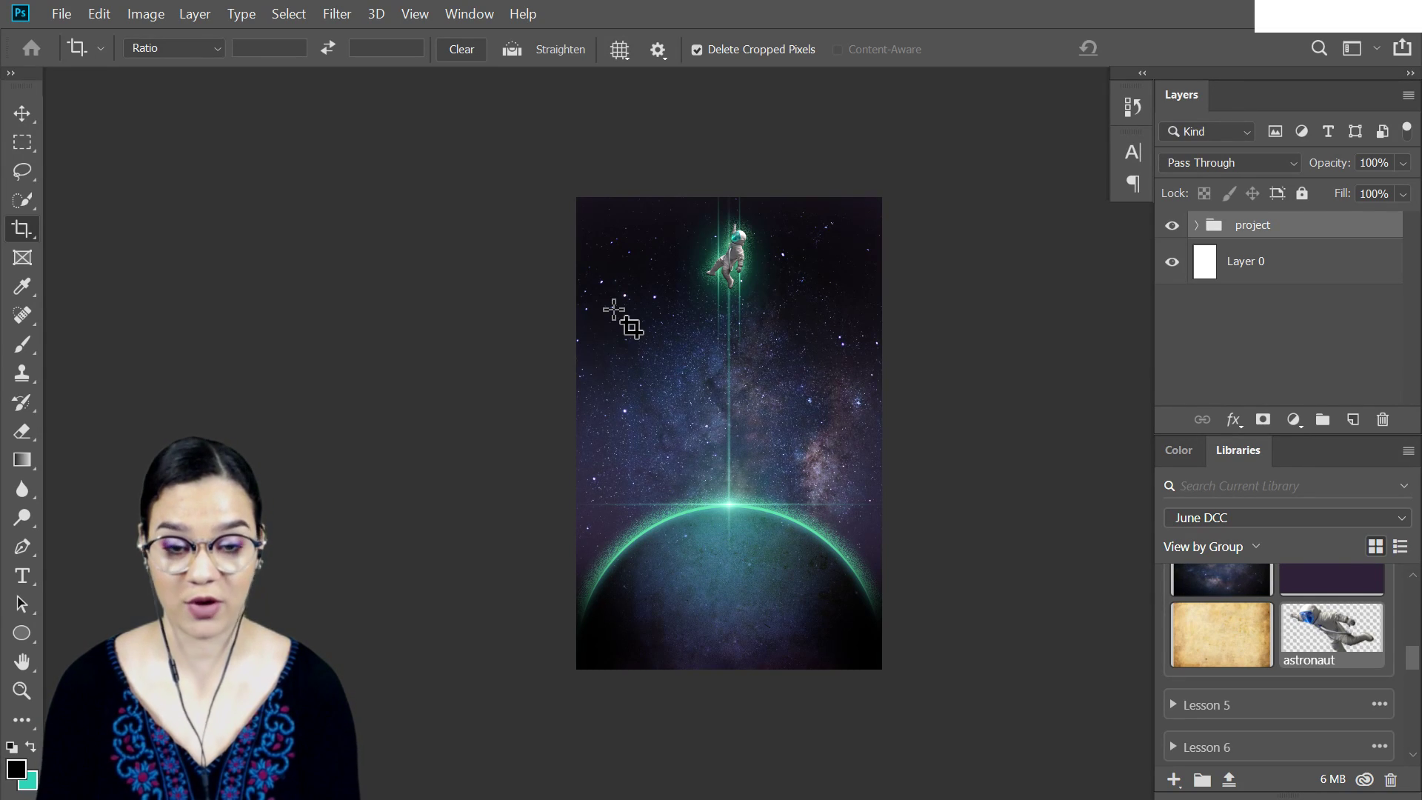
key("ctrl")
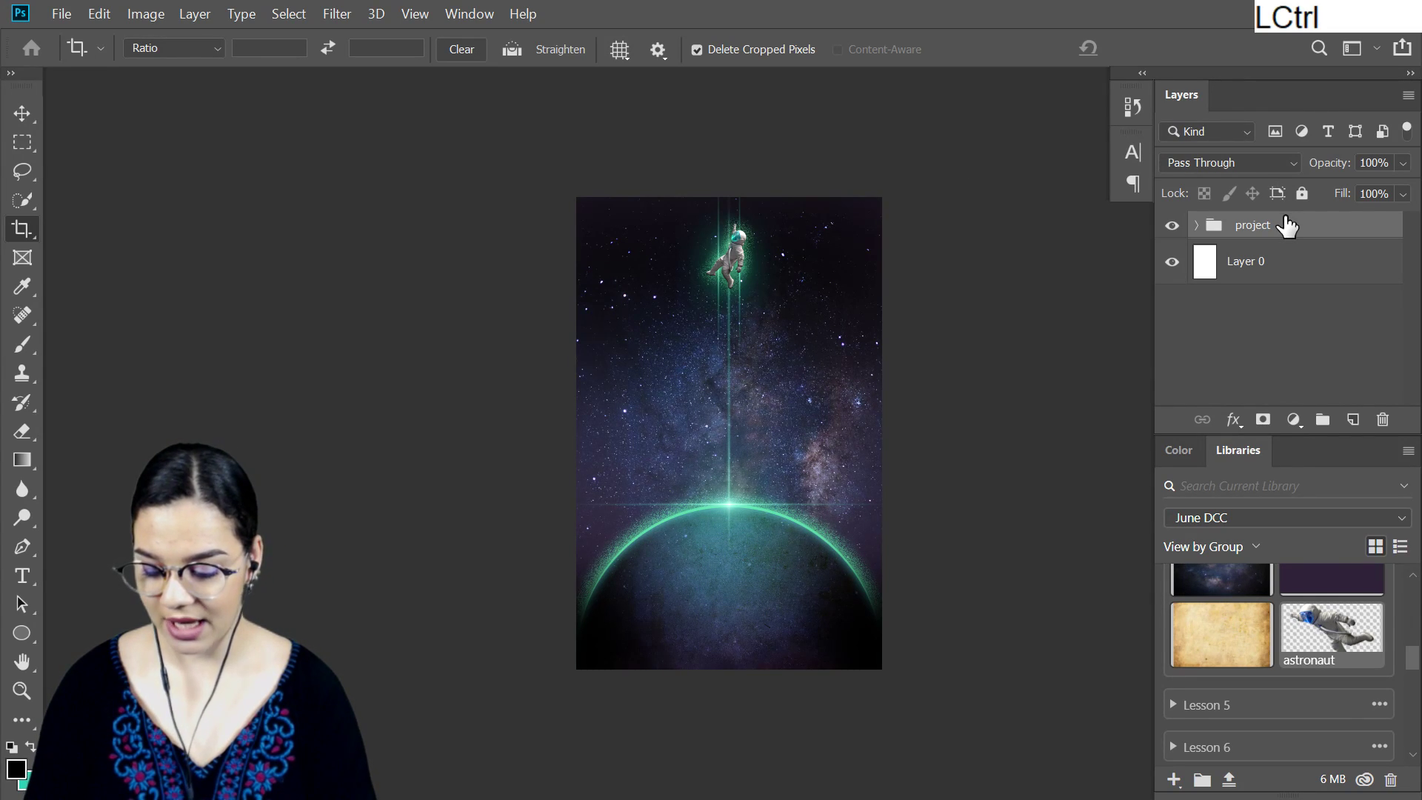
key("ctrl+j")
key("ctrl+e")
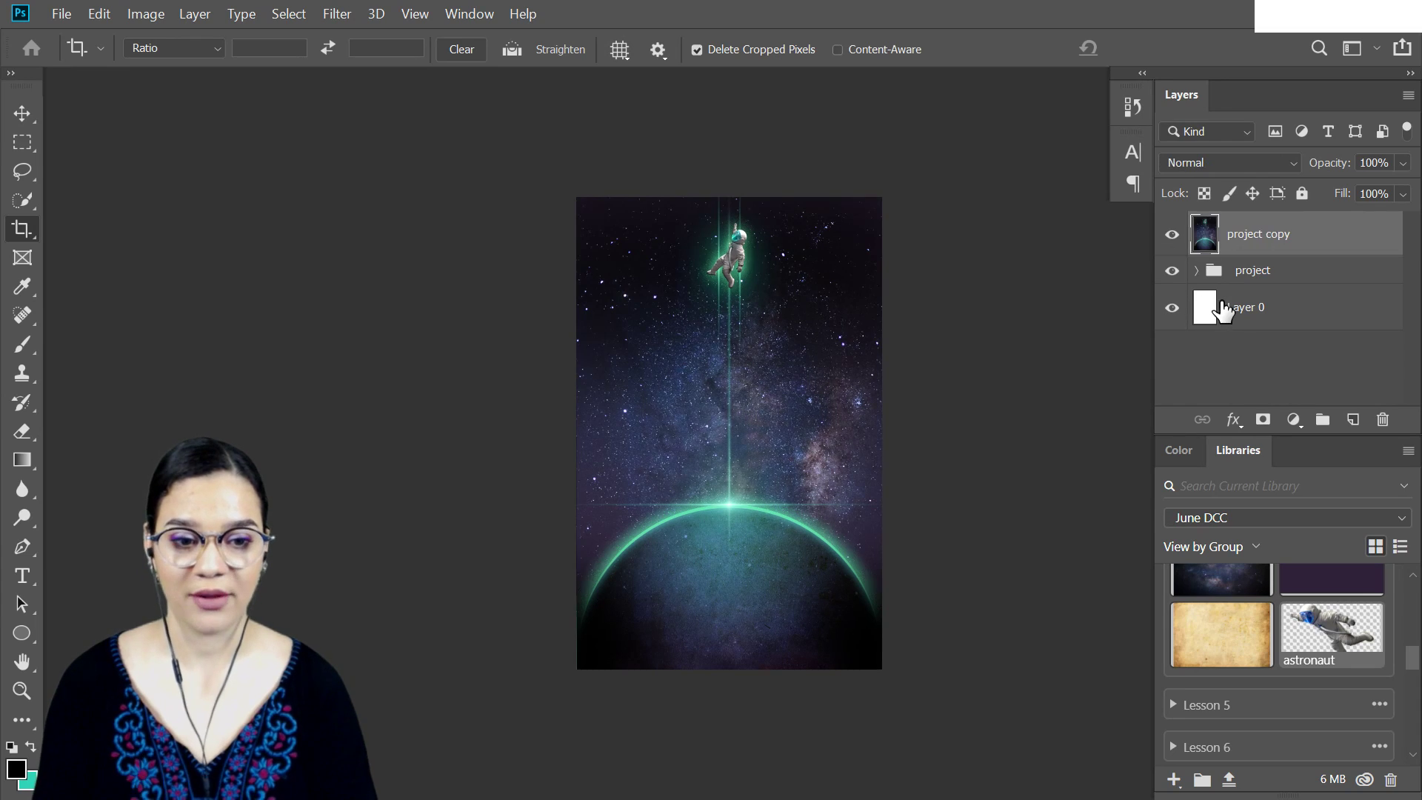
left_click(1172, 271)
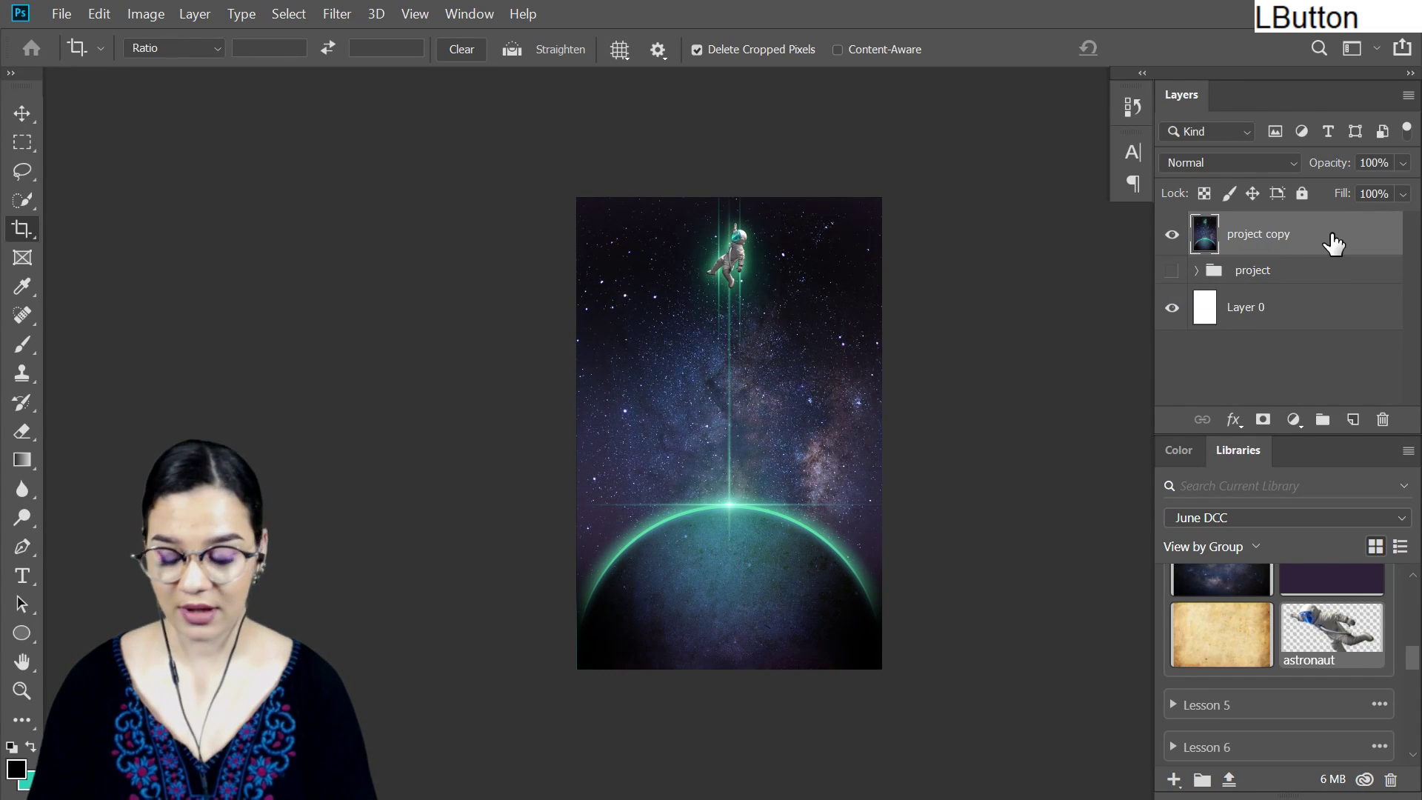
Select the full canvas area of the merged copy, scale it to about 83.73% and raise it to leave a wider margin below
key("ctrl+t")
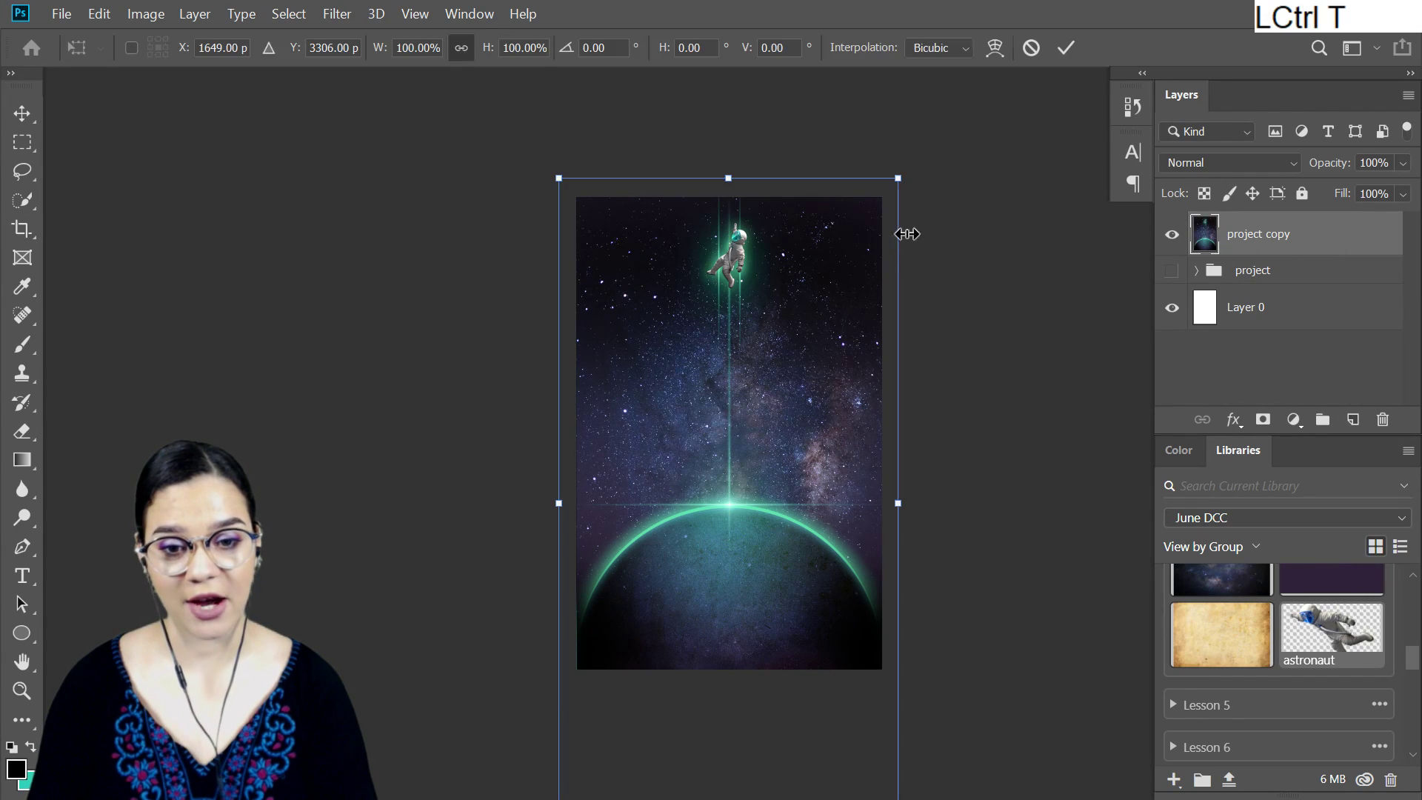
key("Return")
key("ctrl+a")
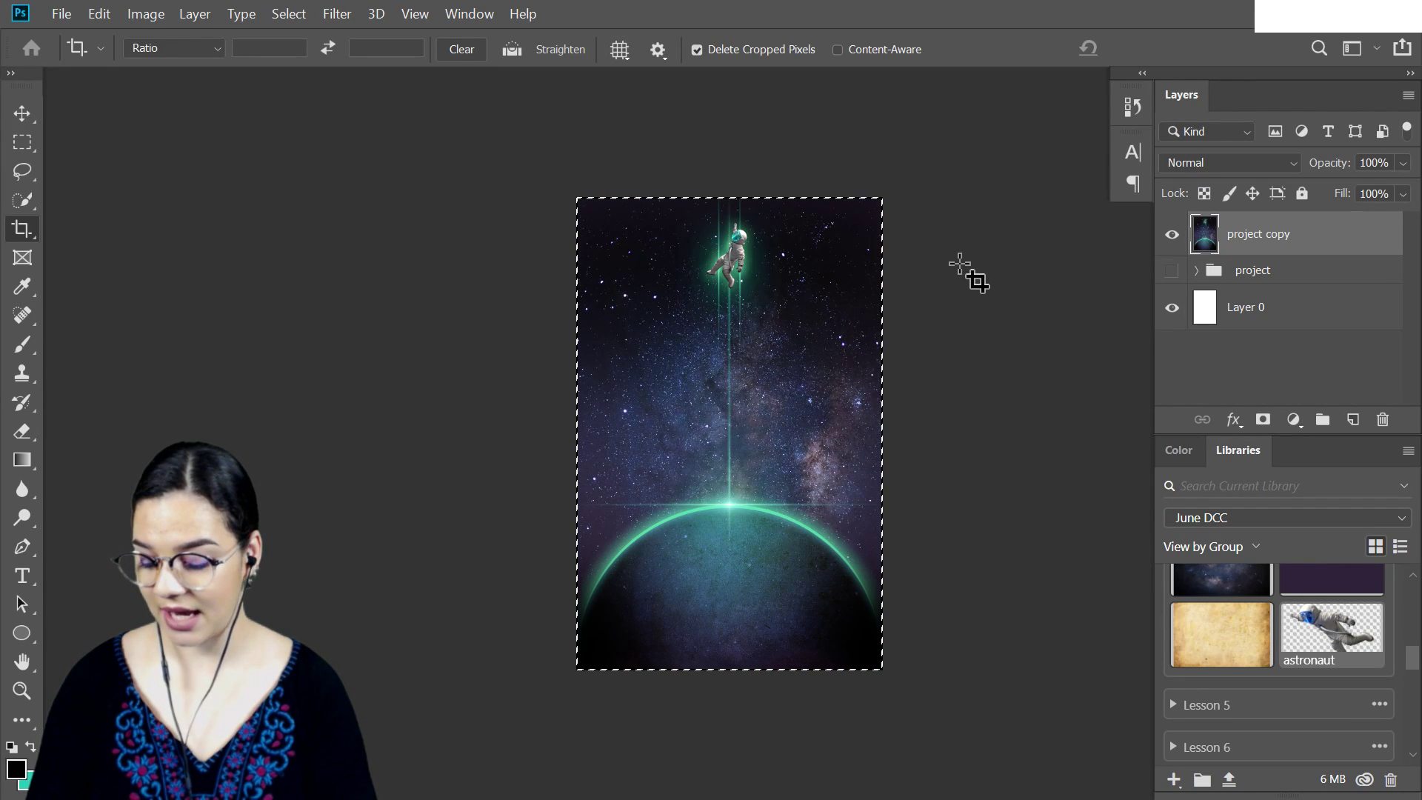
key("ctrl+t")
left_click_drag(883, 197, 871, 238)
key("Up")
key("Up")
key("Up")
key("Up")
key("Up")
key("Up")
key("Up")
key("Up")
key("Up")
key("Up")
key("Up")
key("Up")
key("Up")
key("Up")
key("Up")
key("Up")
key("Up")
key("Up")
key("Up")
key("Up")
key("Up")
key("Up")
key("Up")
key("Up")
key("Up")
key("Up")
key("Up")
key("Up")
key("Up")
key("Up")
key("Up")
key("Up")
key("Up")
key("Up")
key("Up")
key("Up")
key("Up")
key("Up")
key("Up")
key("Up")
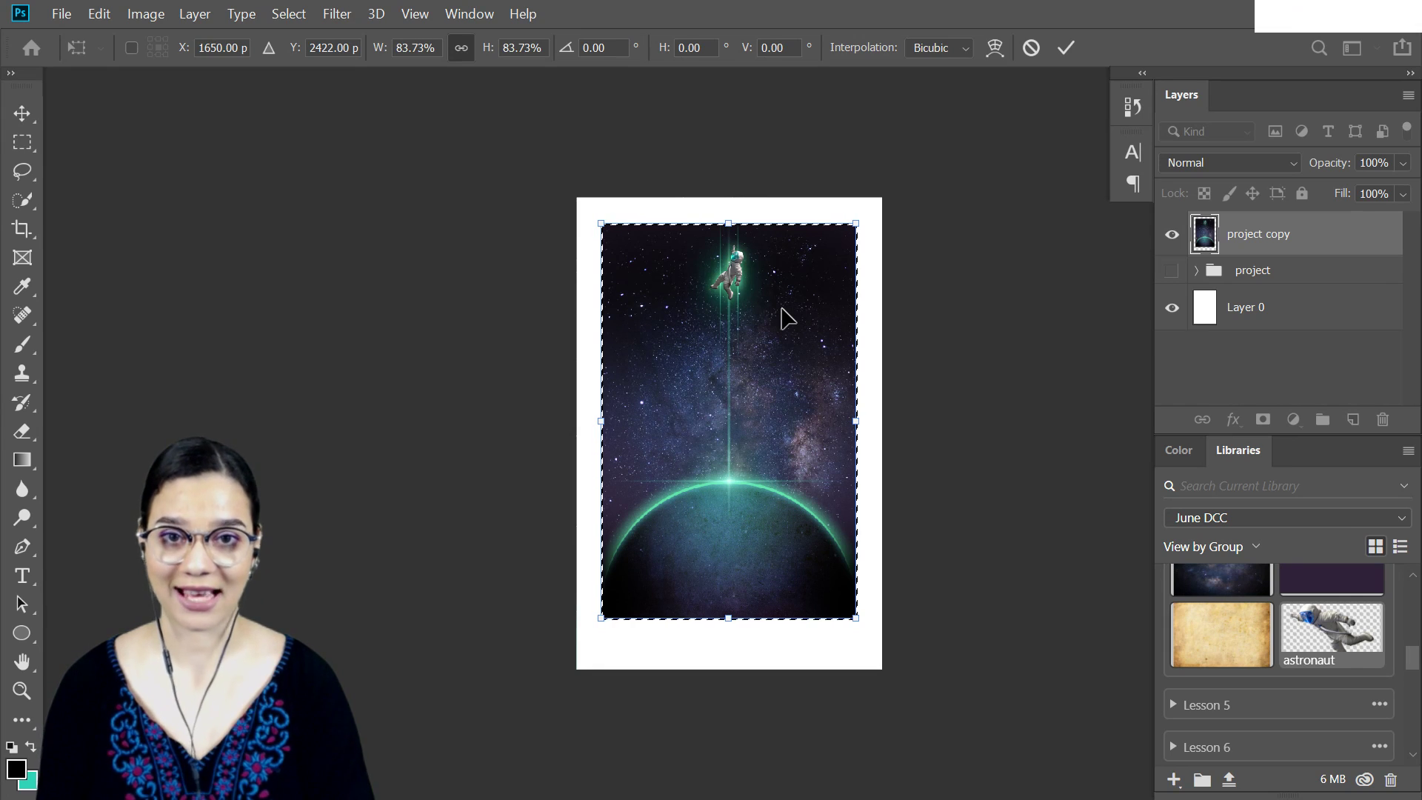
key("KP_Enter")
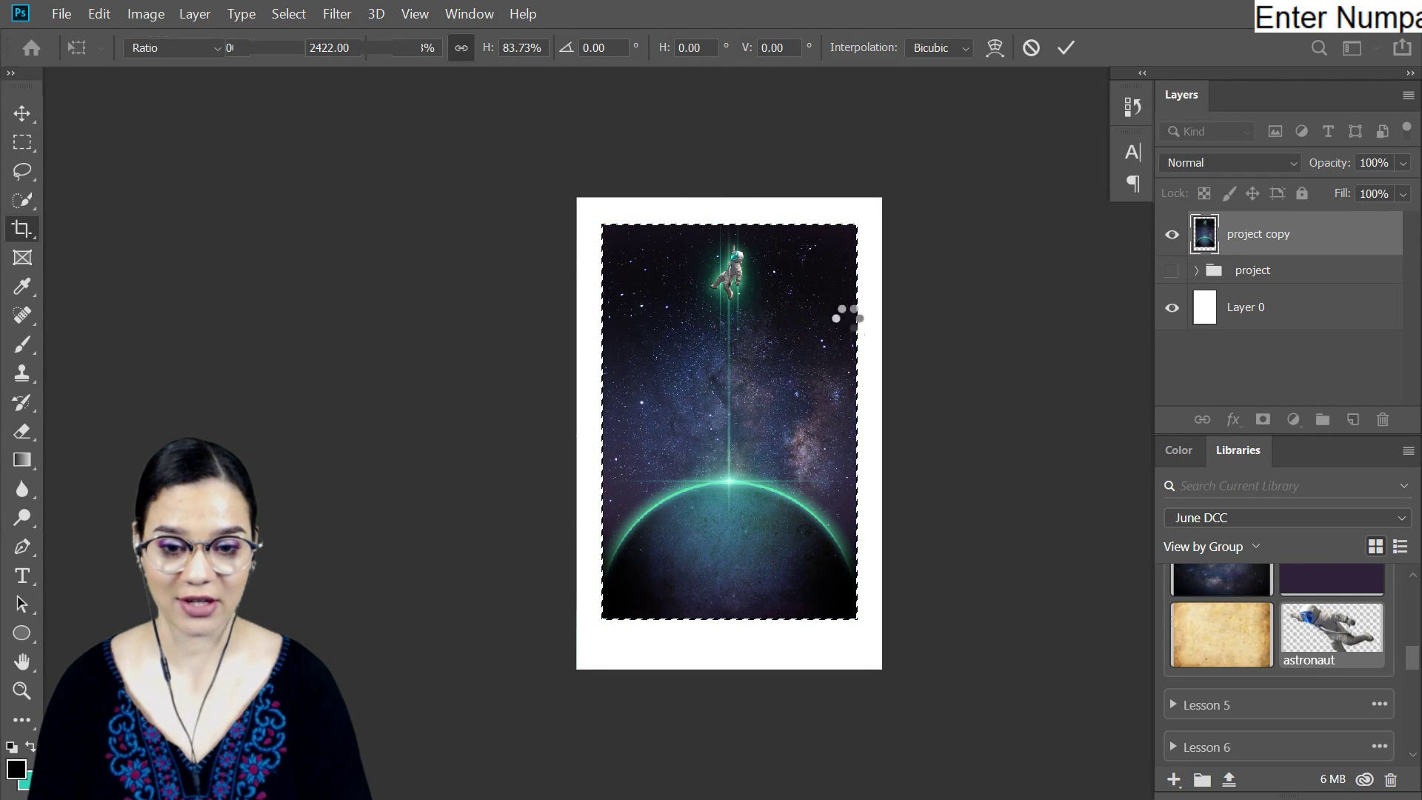
Clear the selection and turn the white Layer 0 black by setting its Hue/Saturation lightness to -100
left_click(1302, 318)
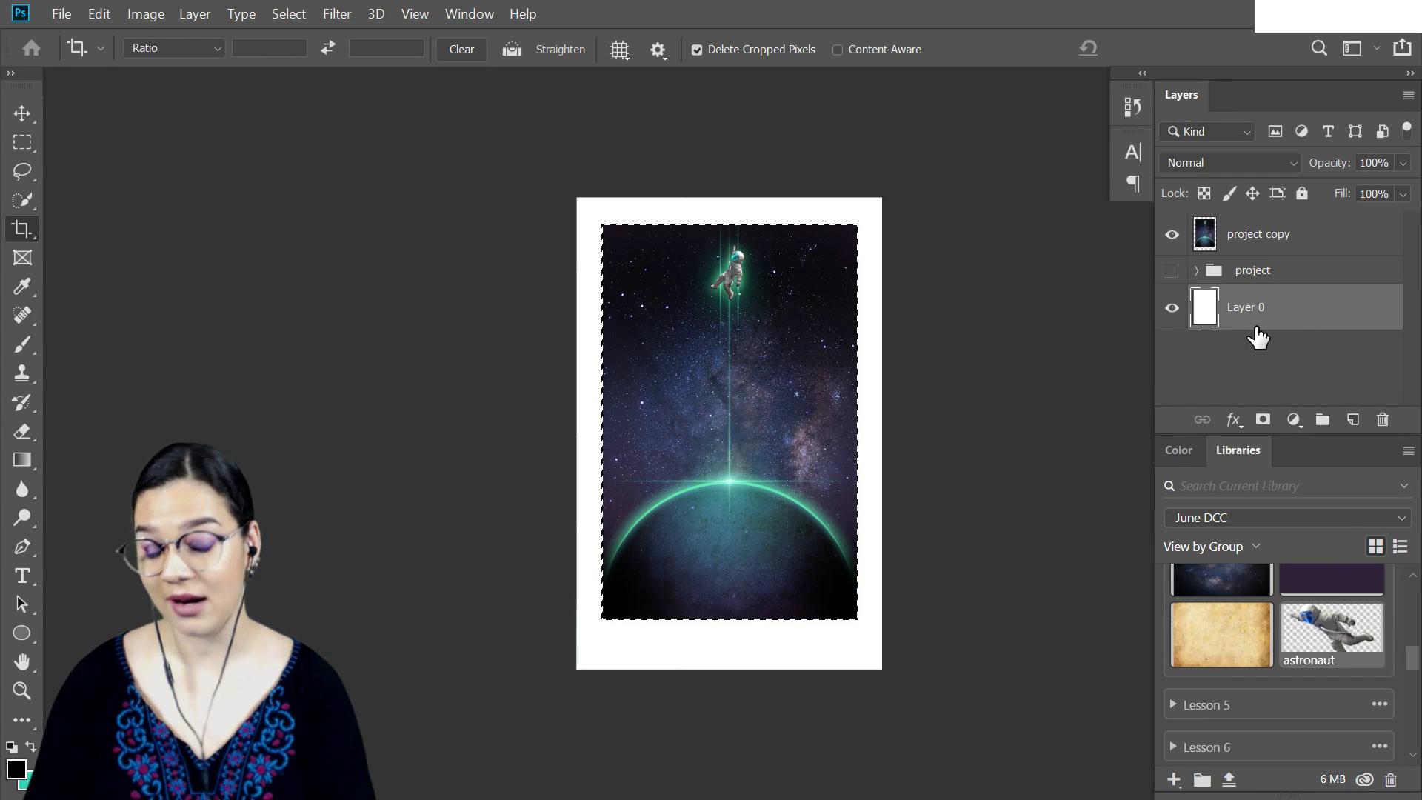
key("ctrl+d")
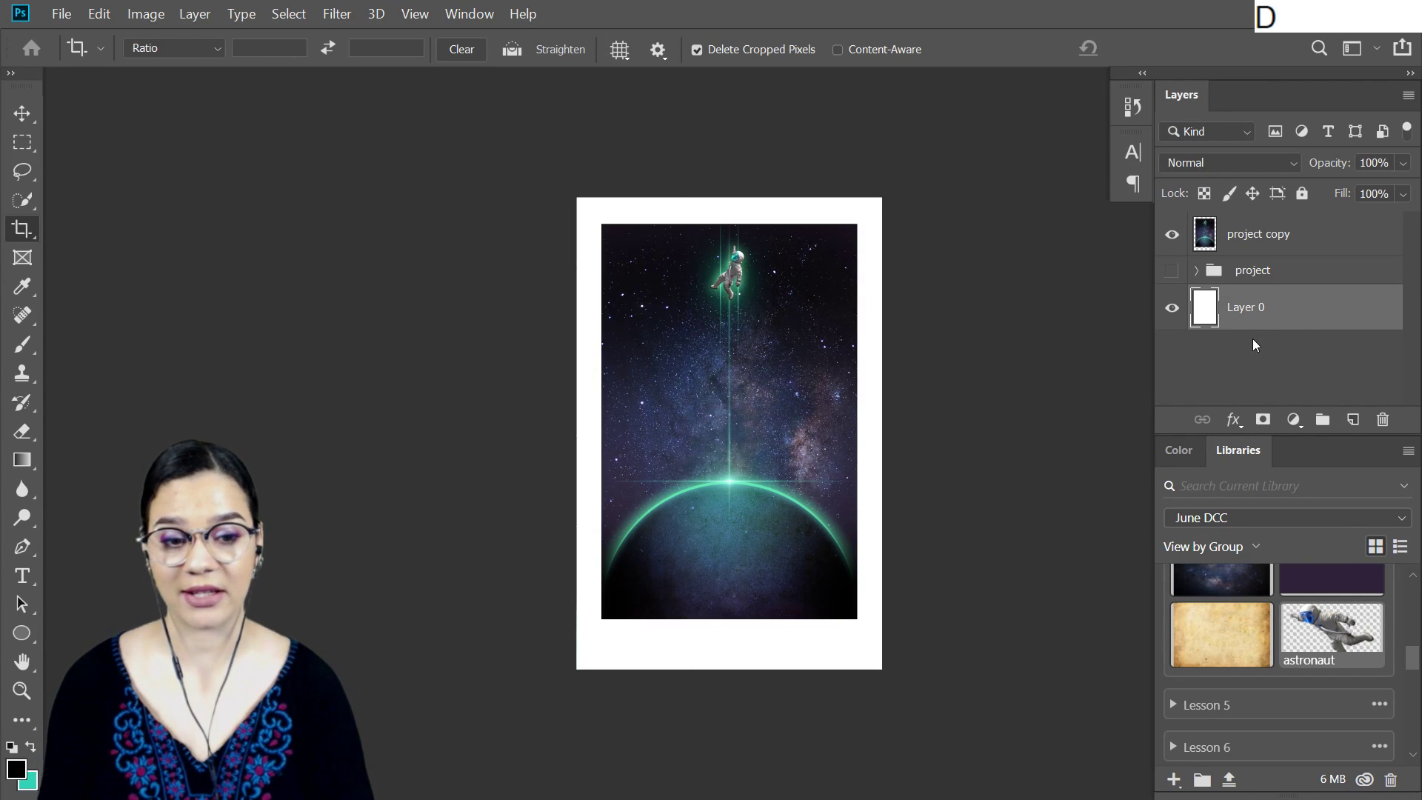
key("ctrl+u")
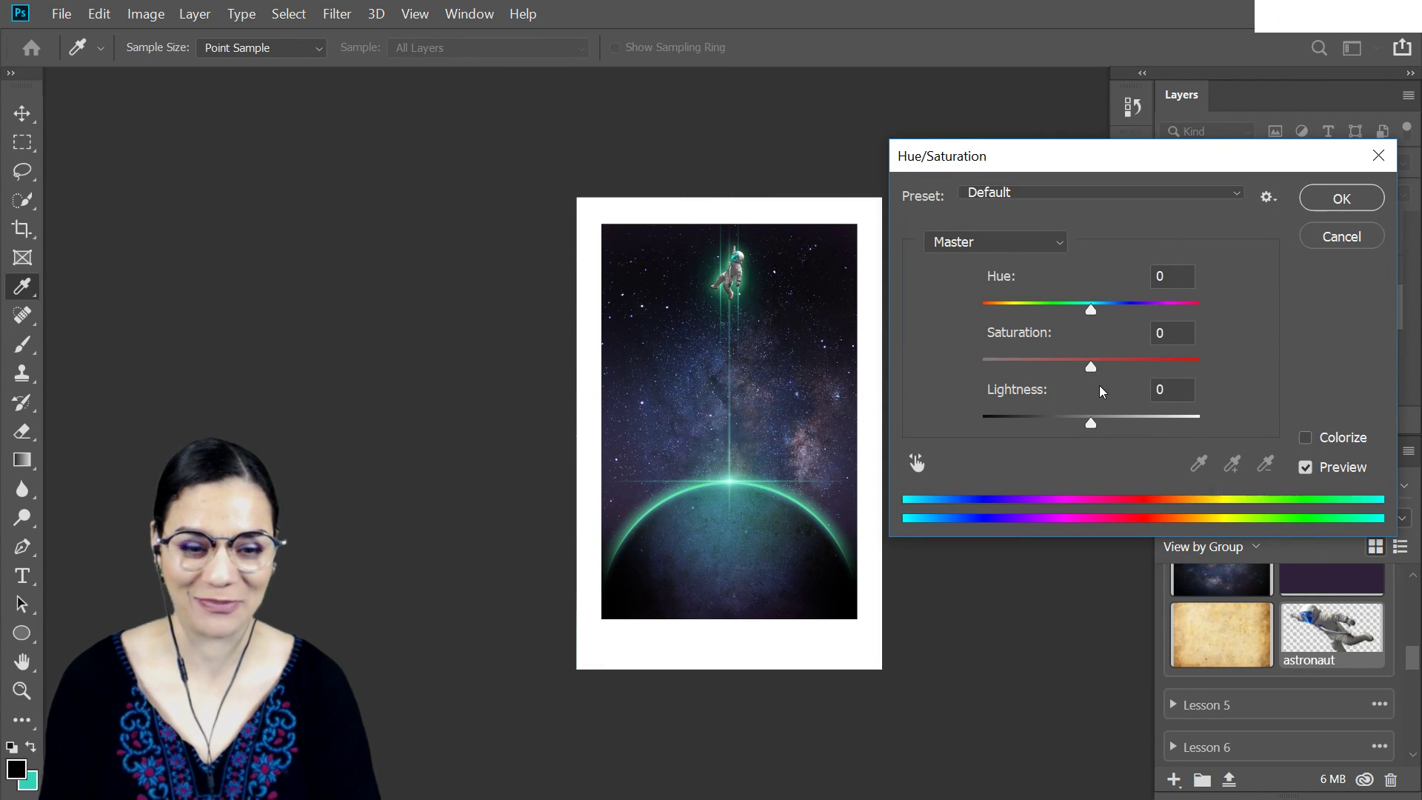
left_click_drag(1088, 423, 956, 427)
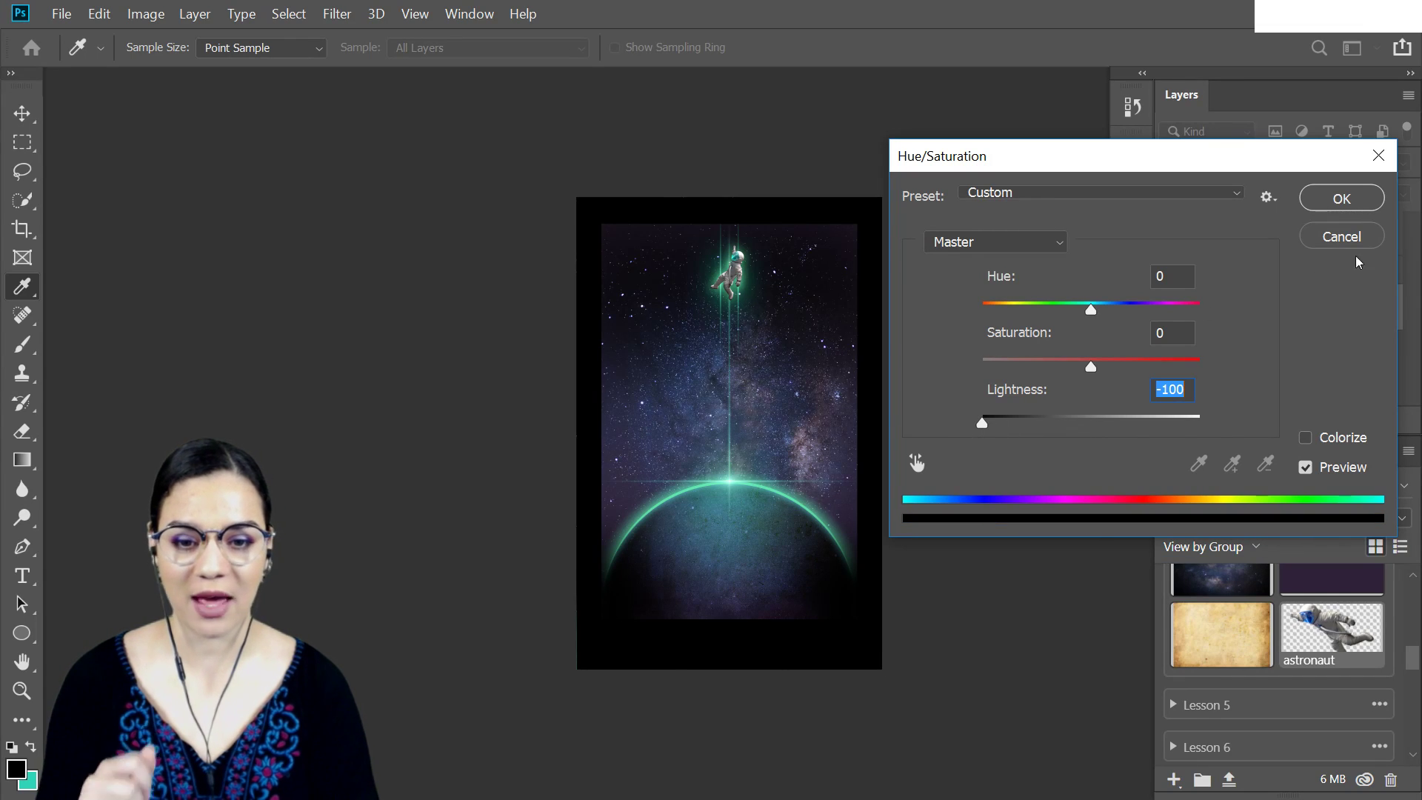
left_click(1326, 202)
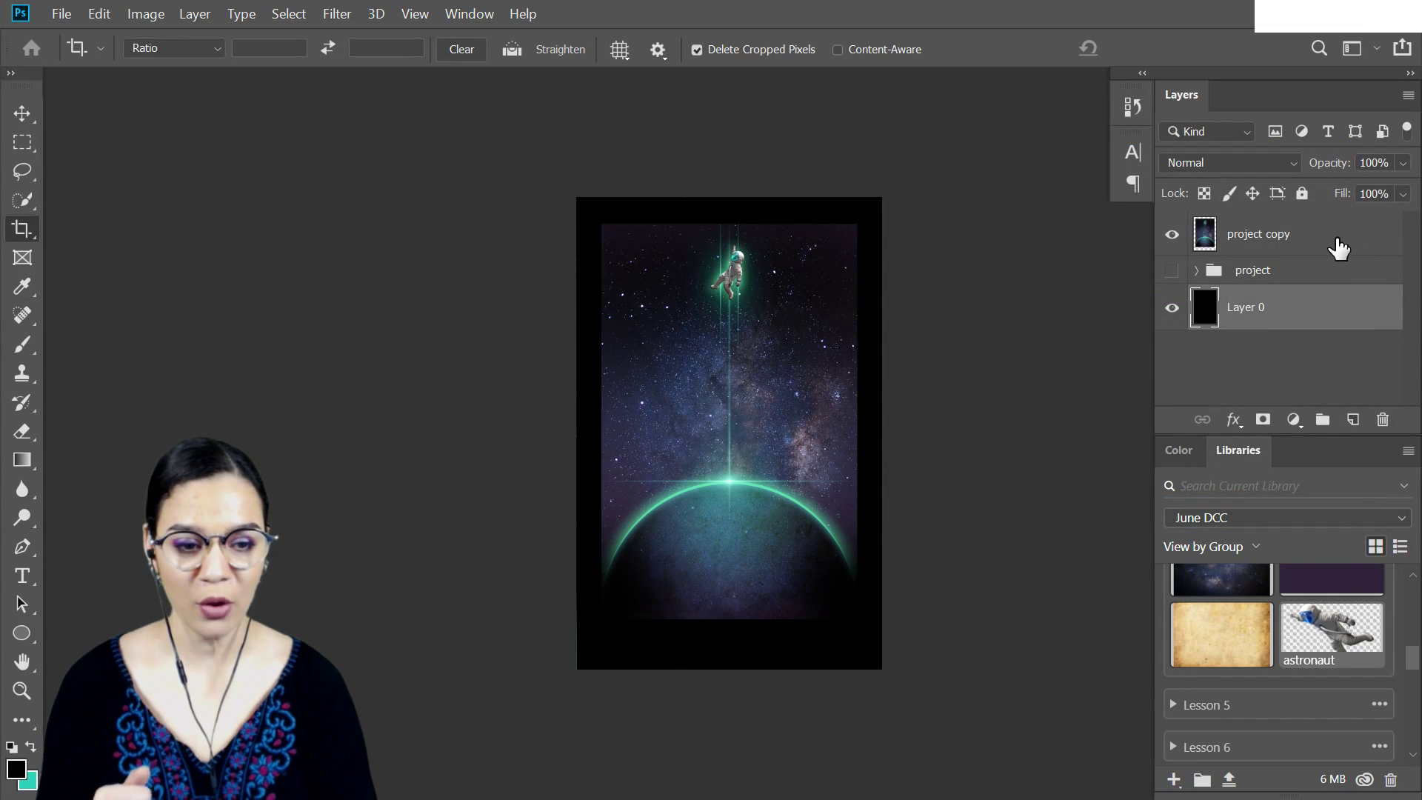
Add a white 15 px inside Stroke to the "project copy" layer
double_click(1340, 248)
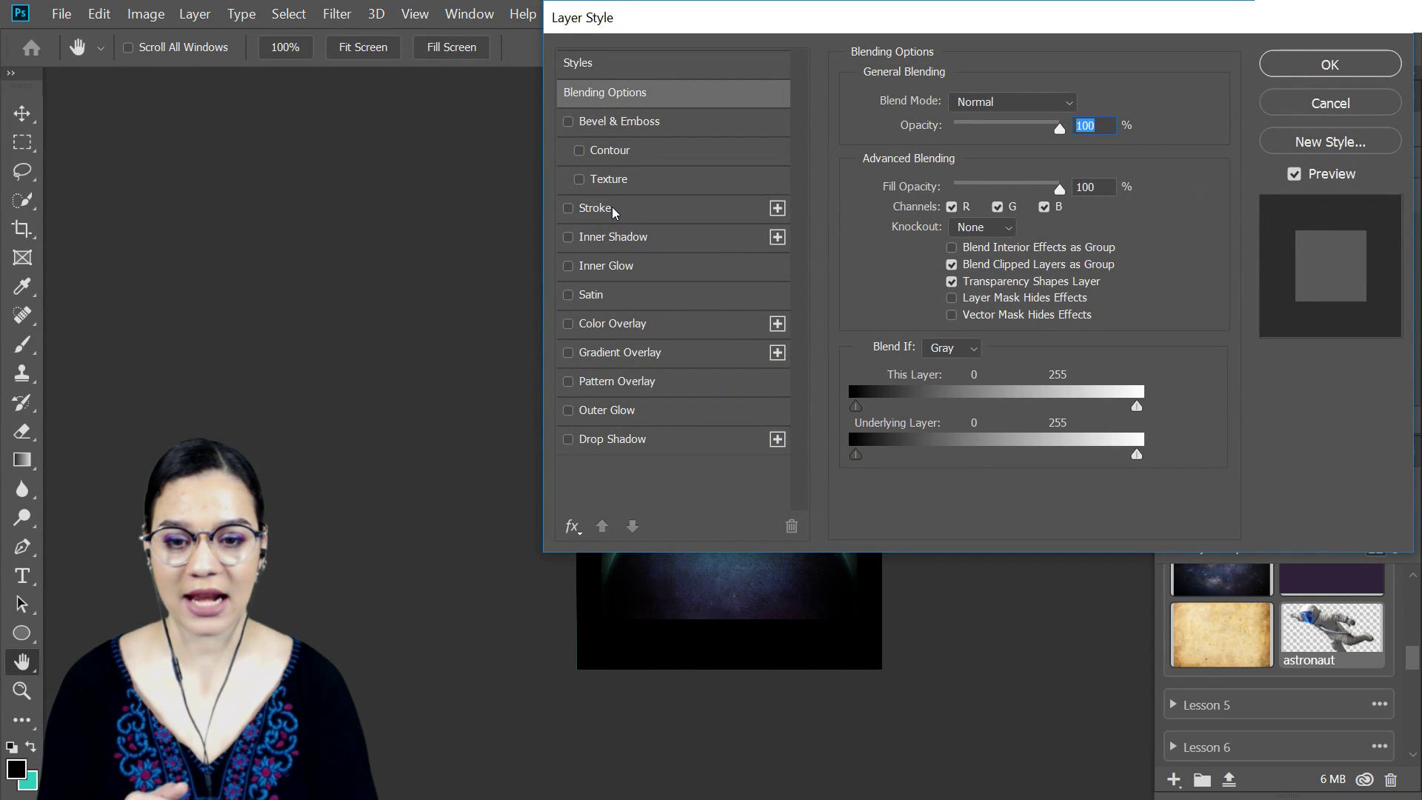
left_click(612, 210)
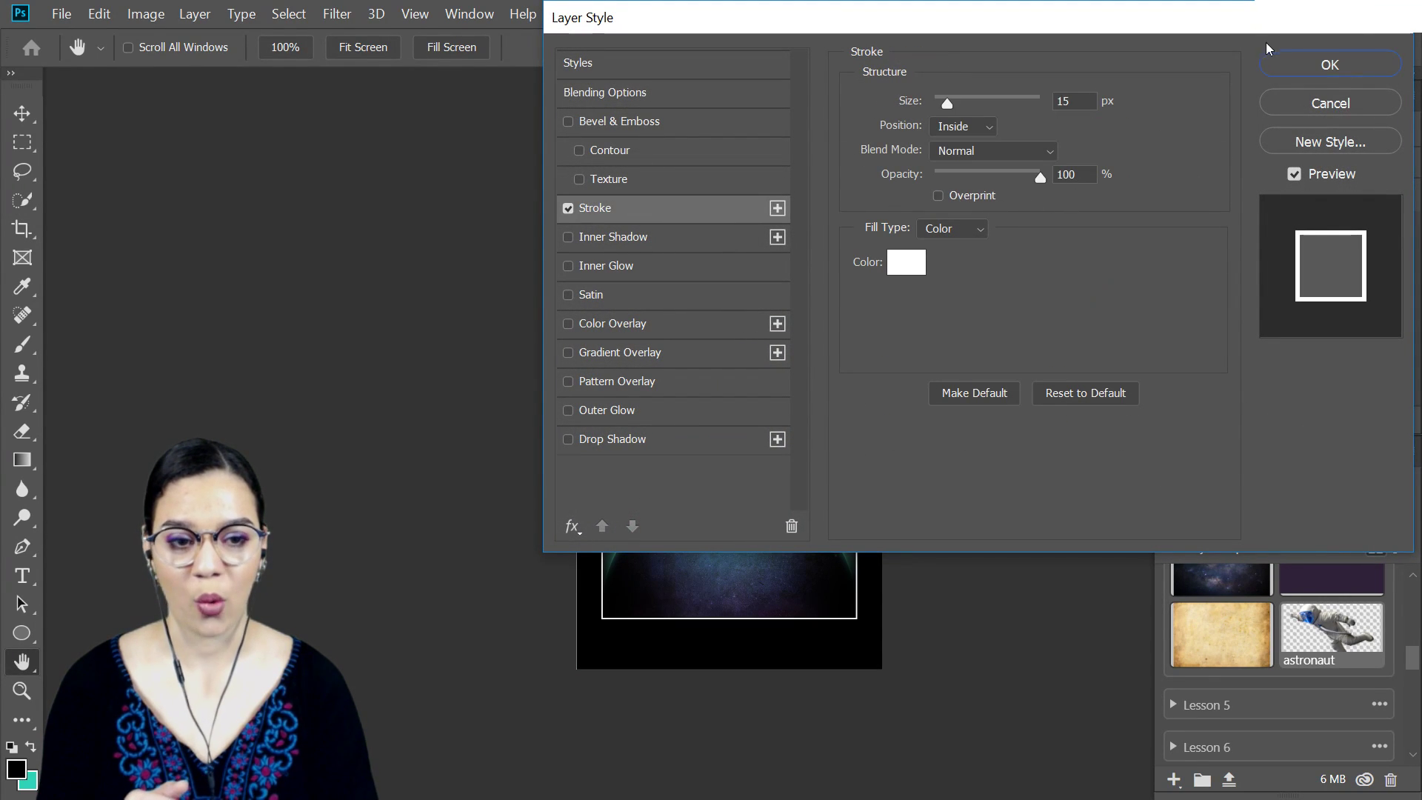
left_click(1338, 65)
key("c")
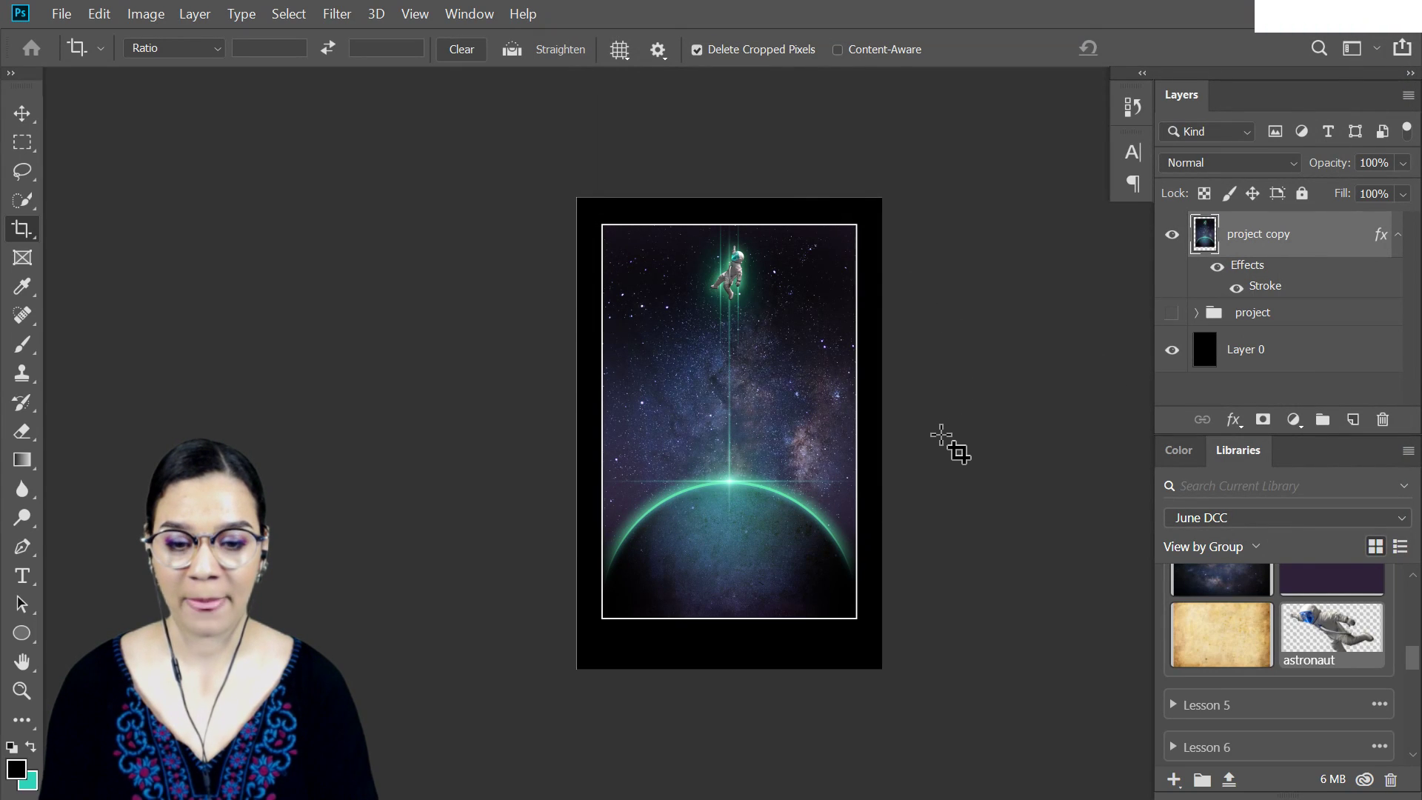
Place the MOVIE TEXT graphic from the June DCC library over the black margin below the framed artwork
key("ctrl+equal")
key("space")
left_click_drag(825, 576, 789, 529)
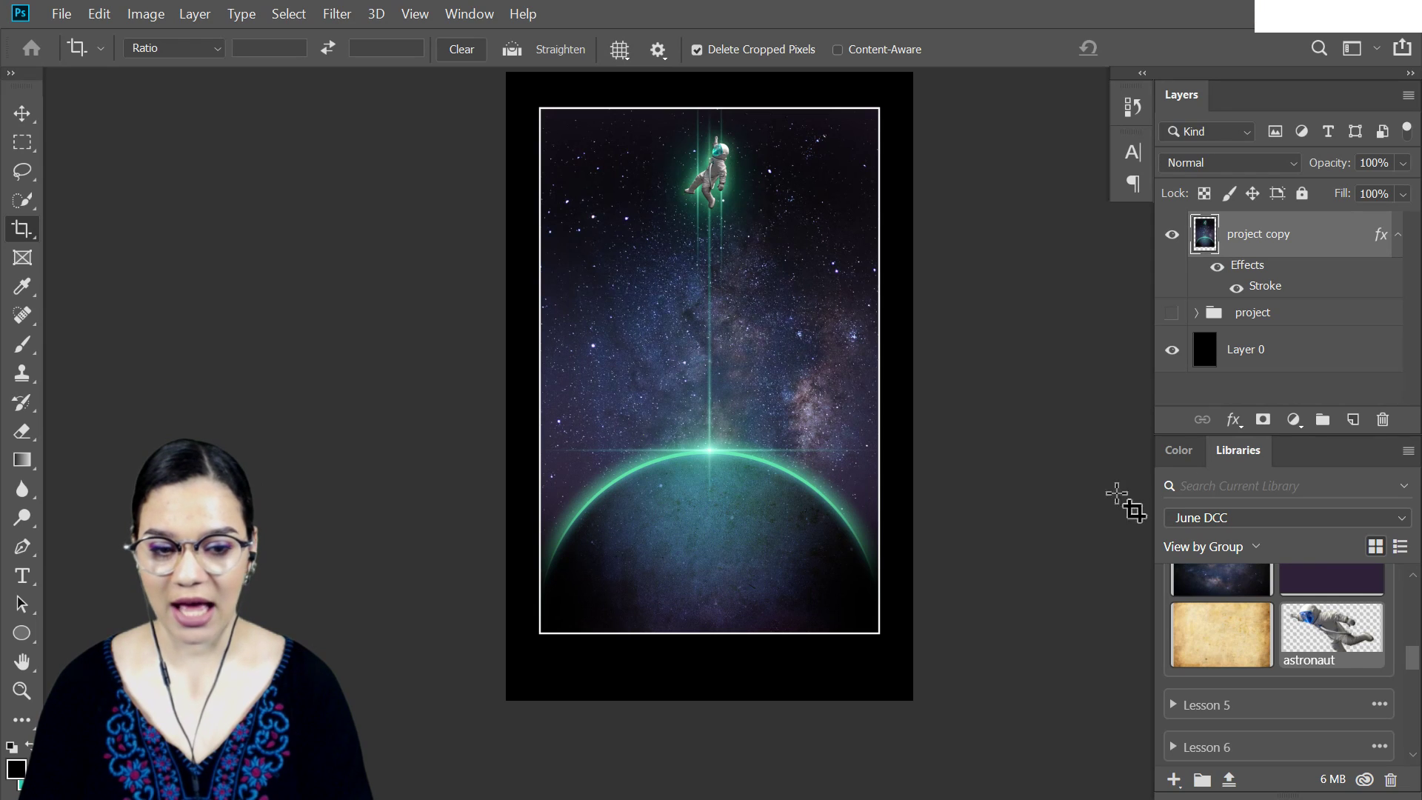
scroll(1265, 637, "down", 5)
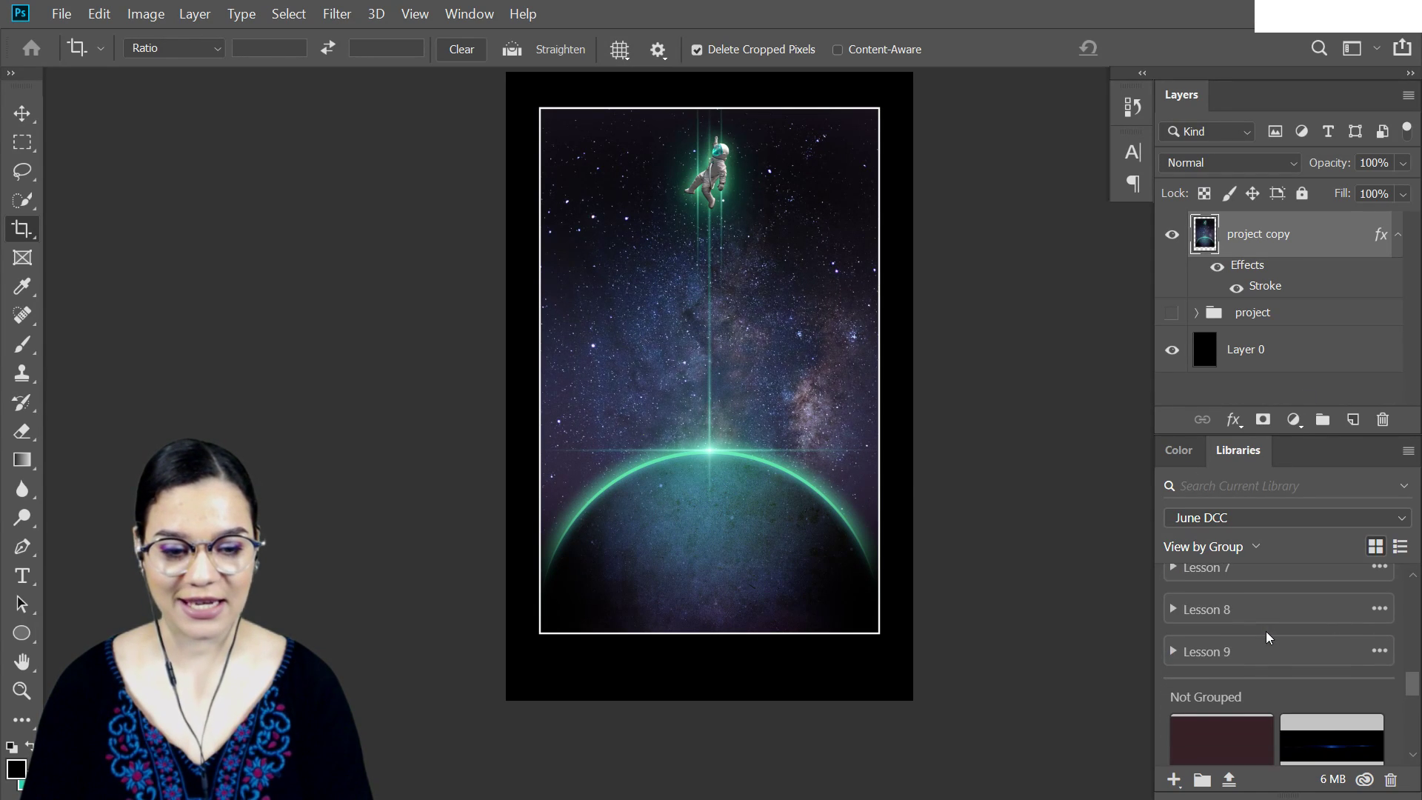
scroll(1266, 631, "up", 3)
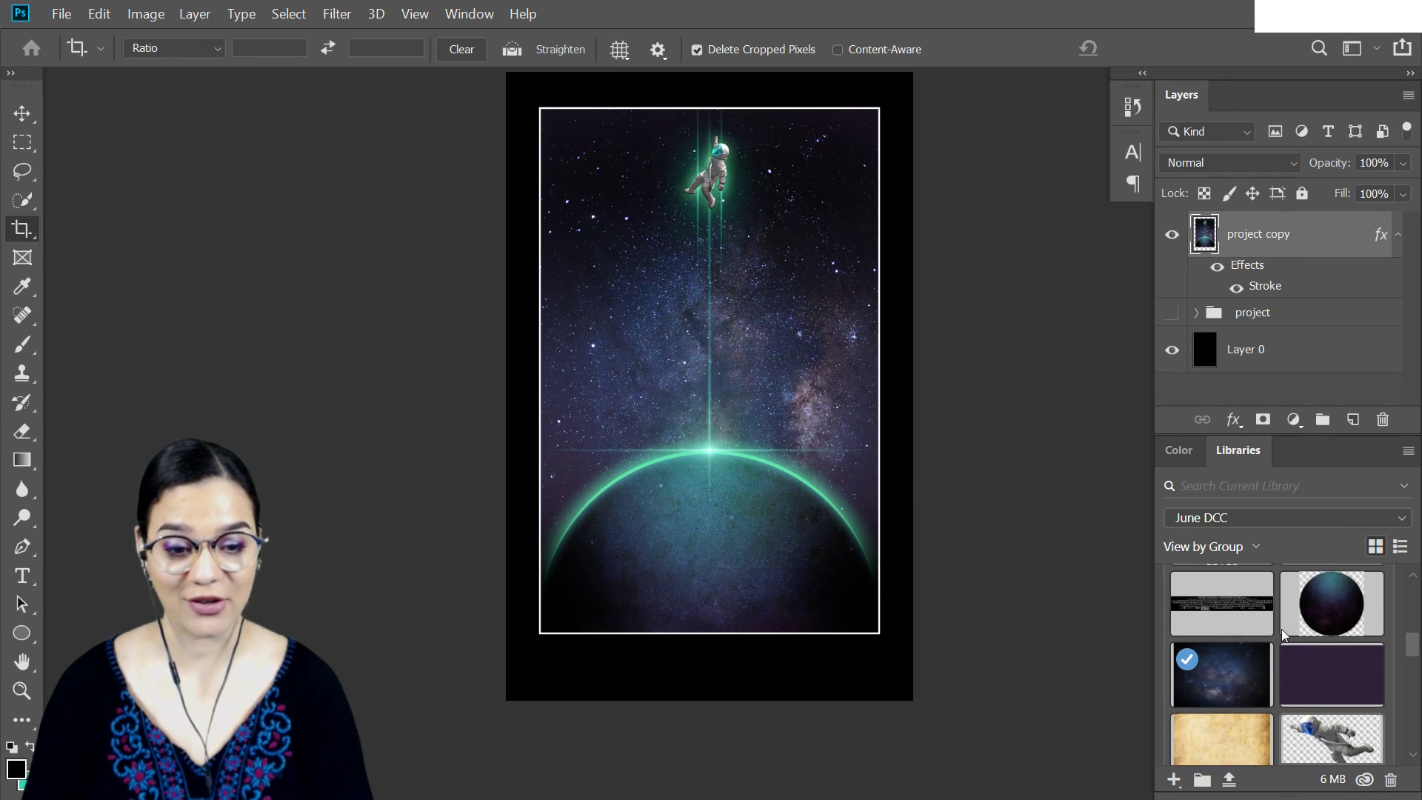
left_click_drag(1248, 622, 832, 635)
left_click_drag(708, 659, 708, 660)
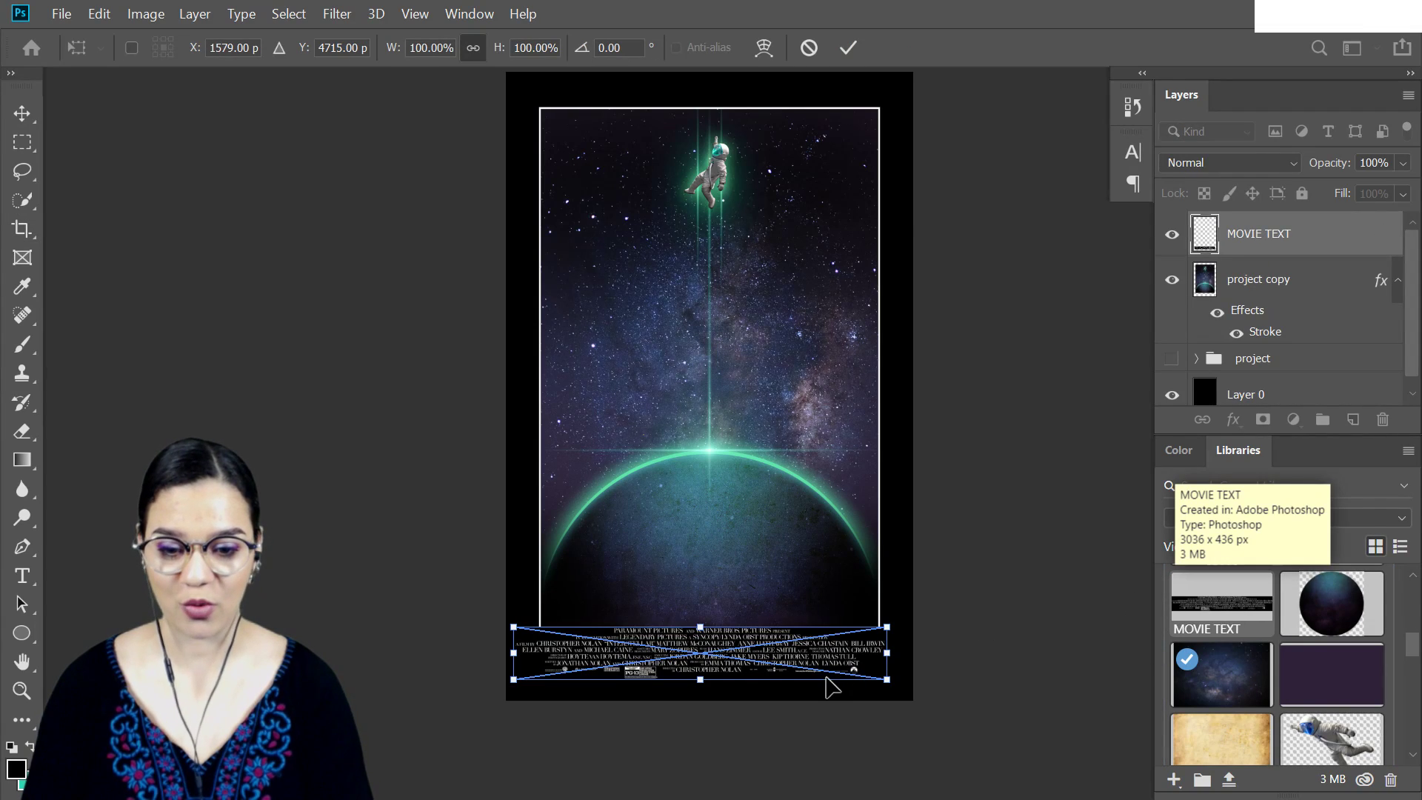
Scale the MOVIE TEXT credits to about 106.01%, centre them horizontally and fit them inside the black margin under the frame
key("ctrl+equal")
left_click_drag(800, 634, 805, 286)
left_click_drag(749, 475, 831, 504)
left_click_drag(1070, 422, 1094, 418)
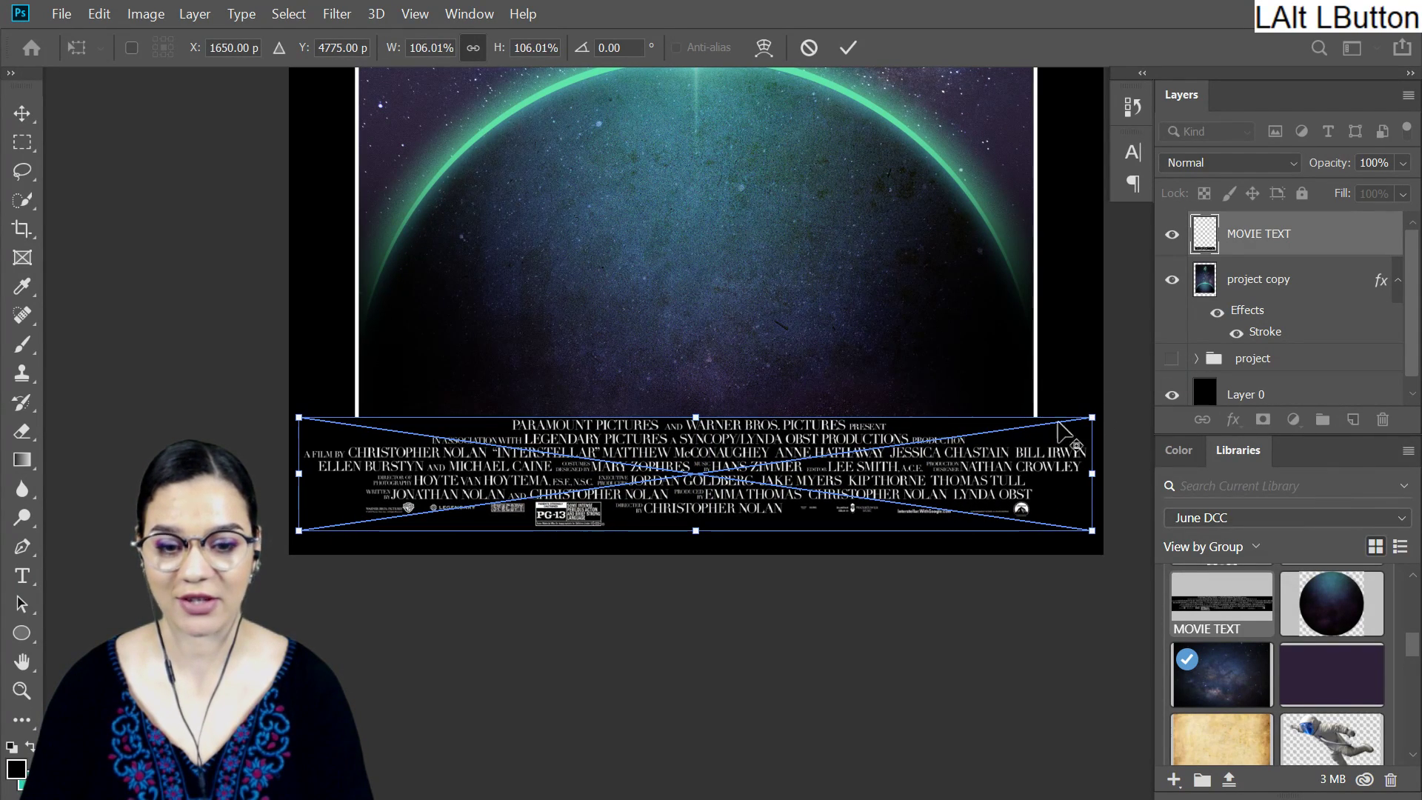
left_click_drag(851, 490, 850, 506)
key("Up")
key("Up")
key("Up")
key("Up")
key("Up")
key("Up")
key("Up")
key("Up")
key("Up")
key("Up")
key("Up")
key("Up")
key("Up")
key("Up")
key("Up")
key("Up")
key("Up")
key("Up")
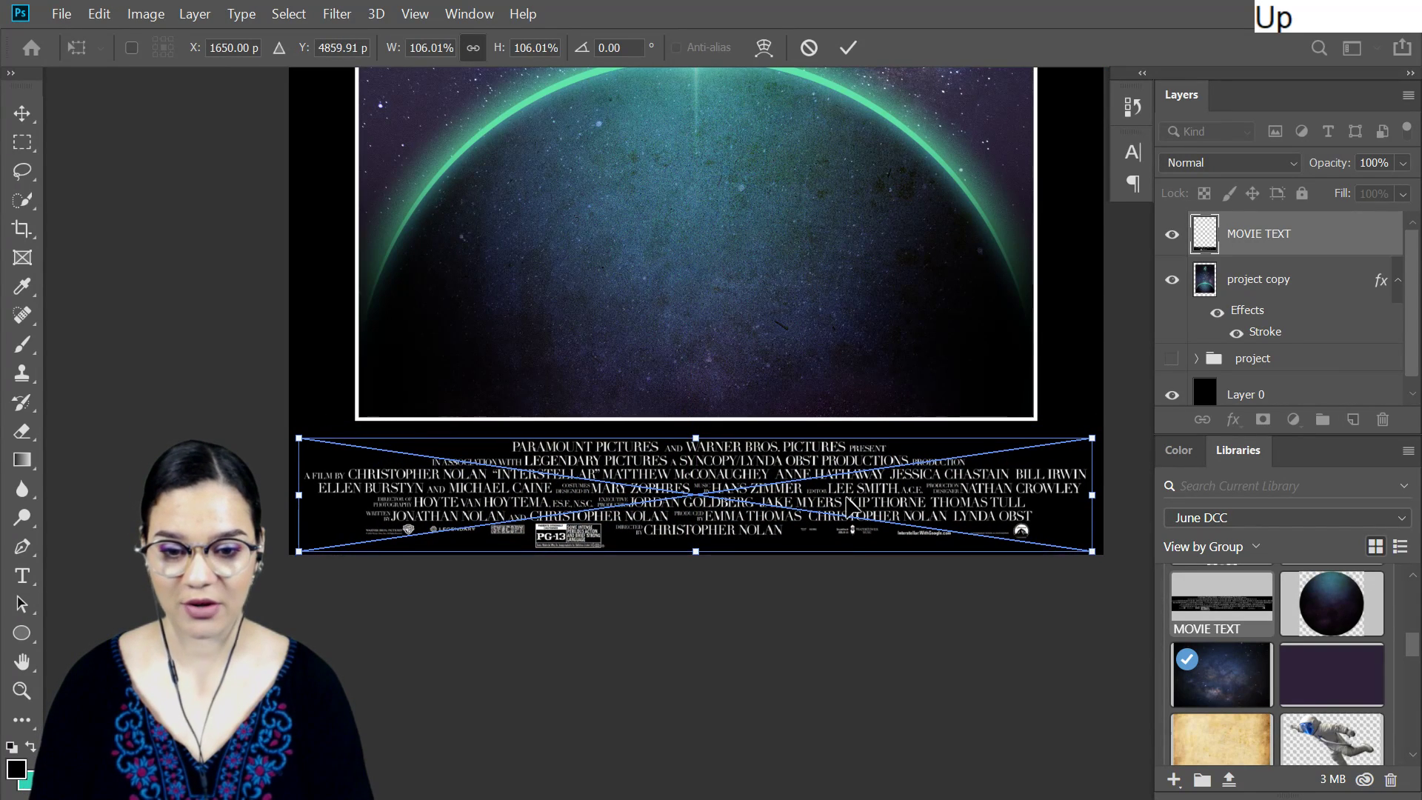
key("KP_Enter")
key("c")
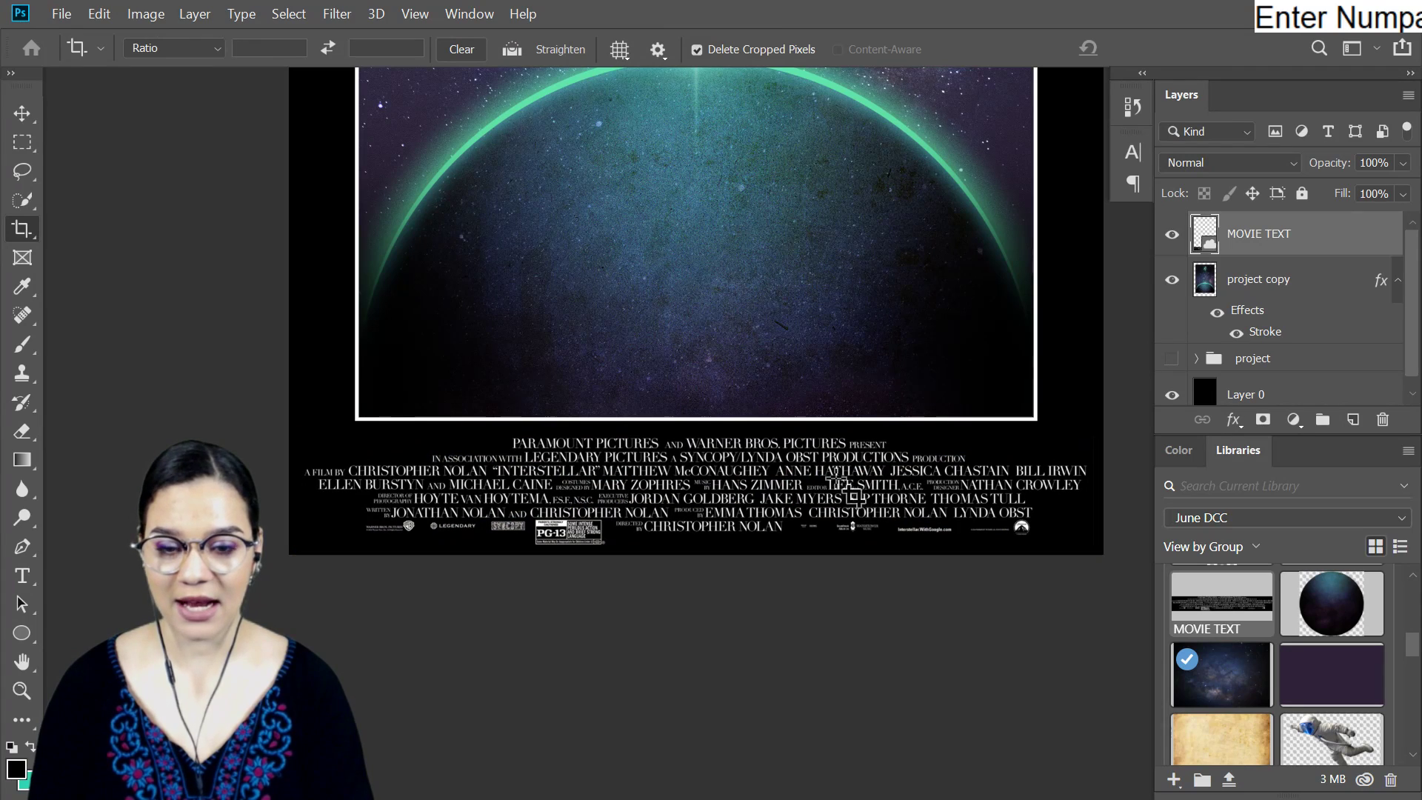
Add the title text "PLANETARY" over the dark planet near the bottom edge of the framed artwork
left_click_drag(754, 284, 807, 413)
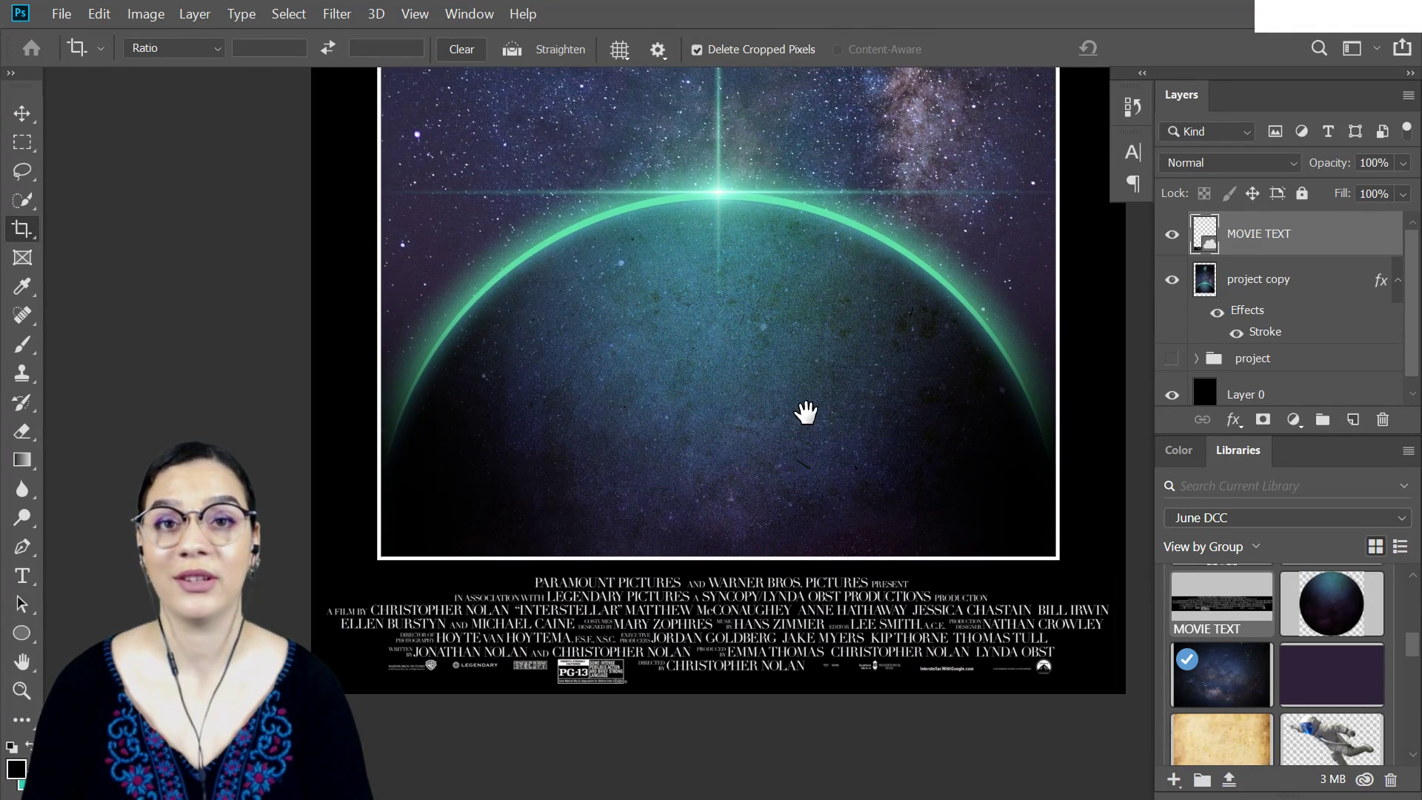
key("t")
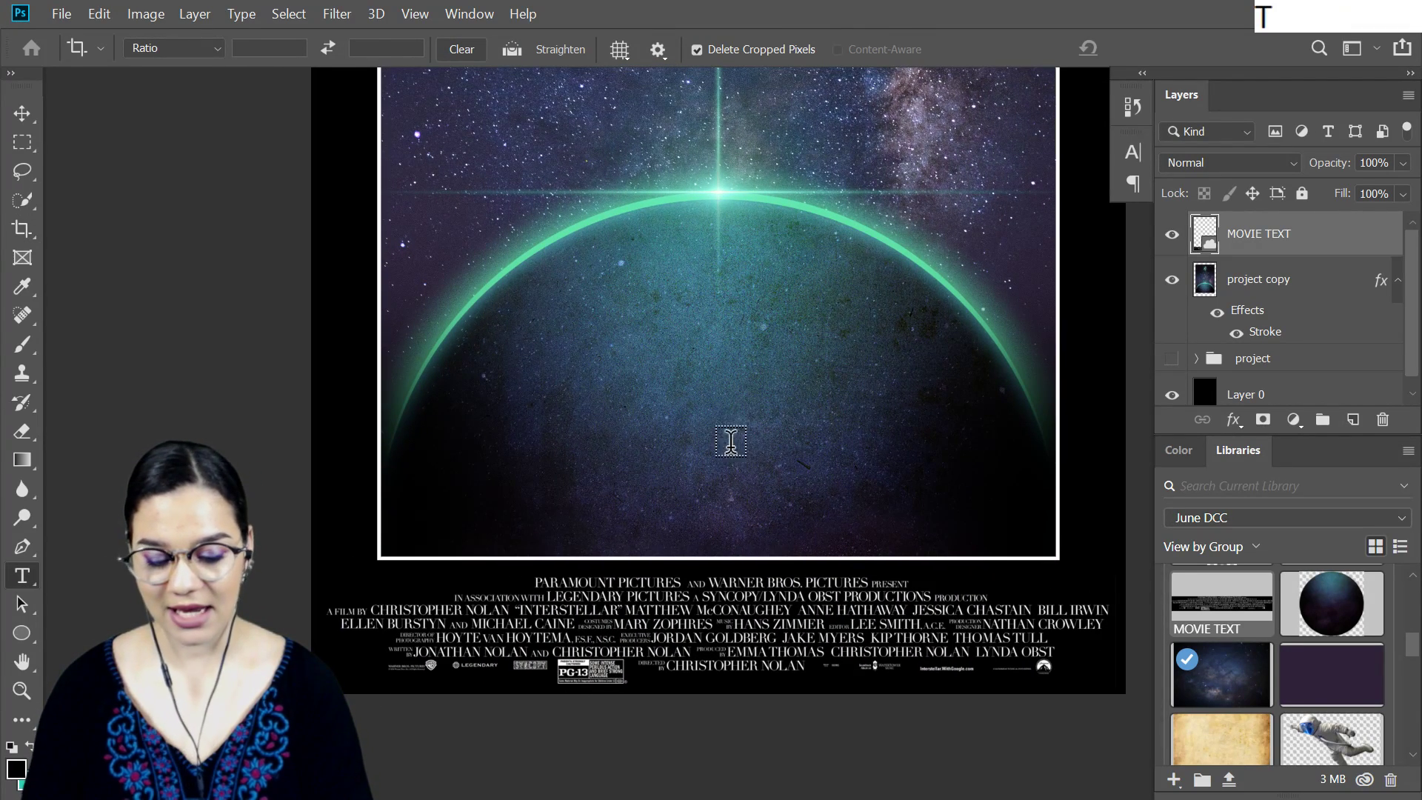
left_click(738, 466)
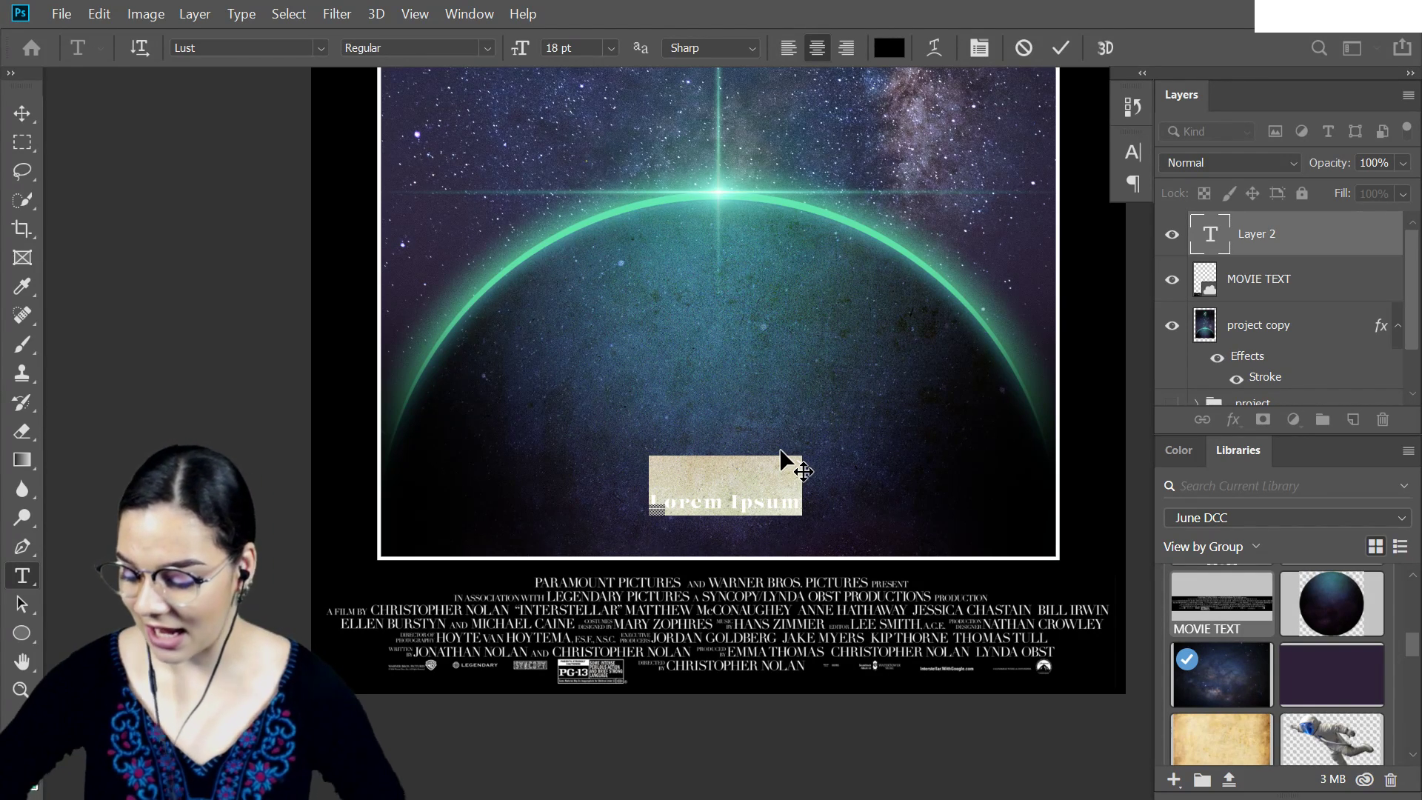
key("Caps_Lock")
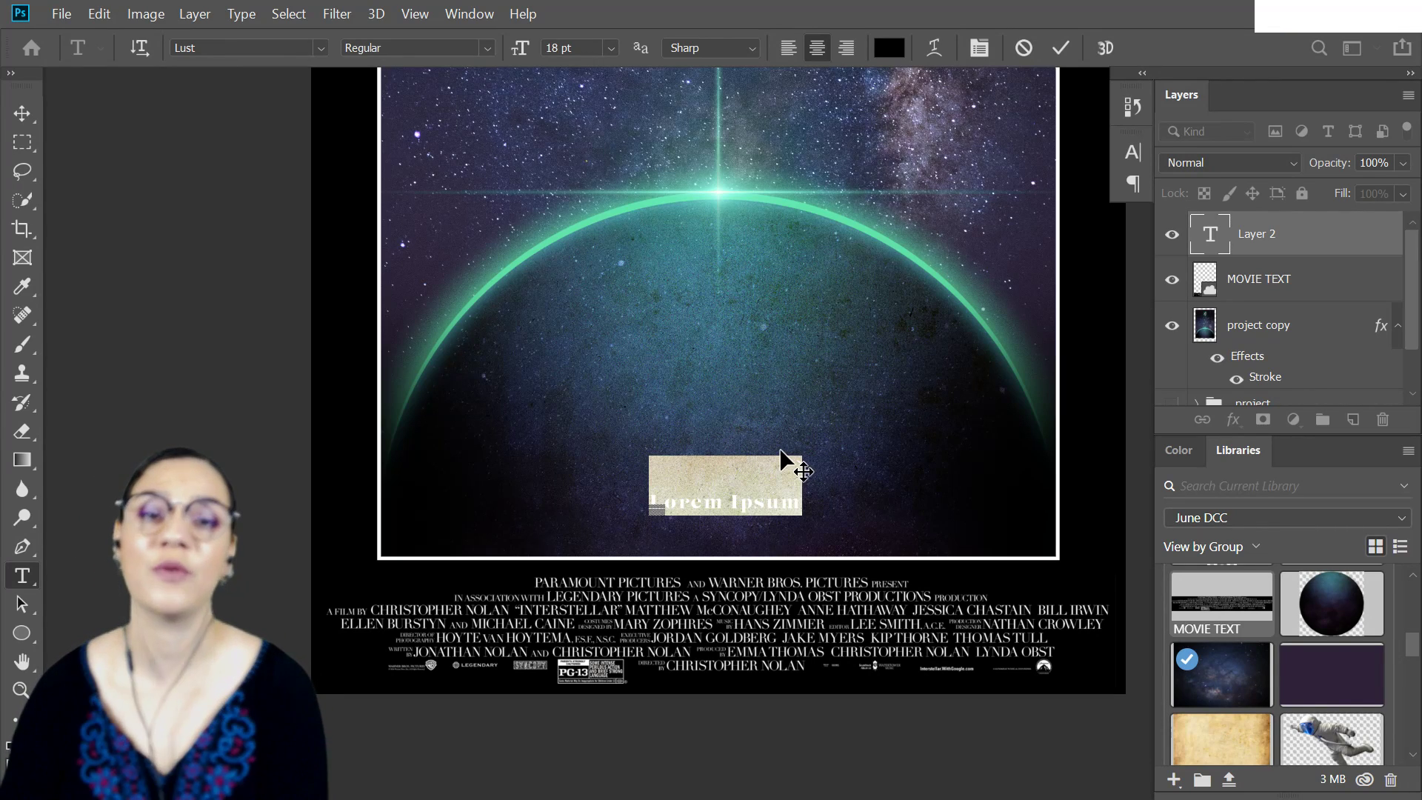
type("PLA")
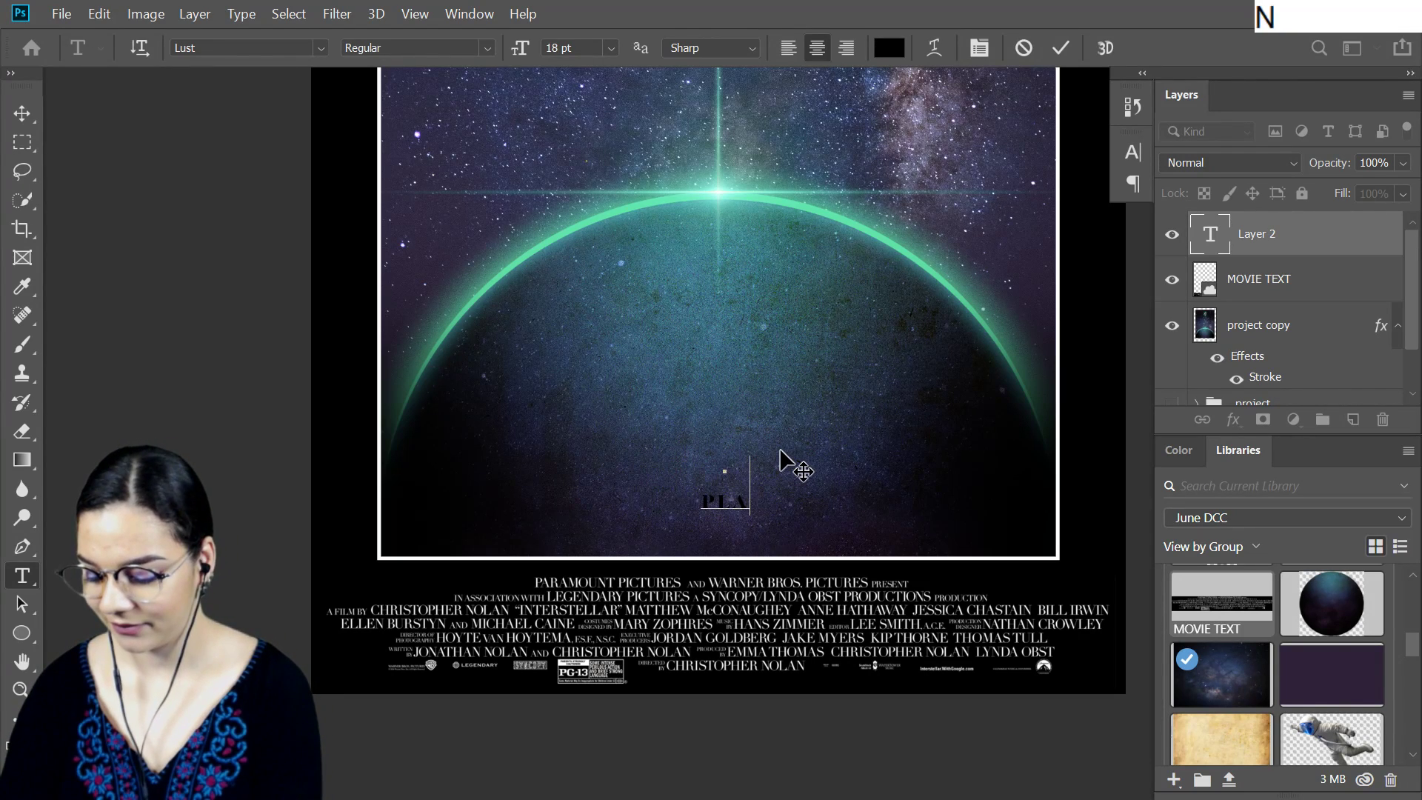
type("NETARY")
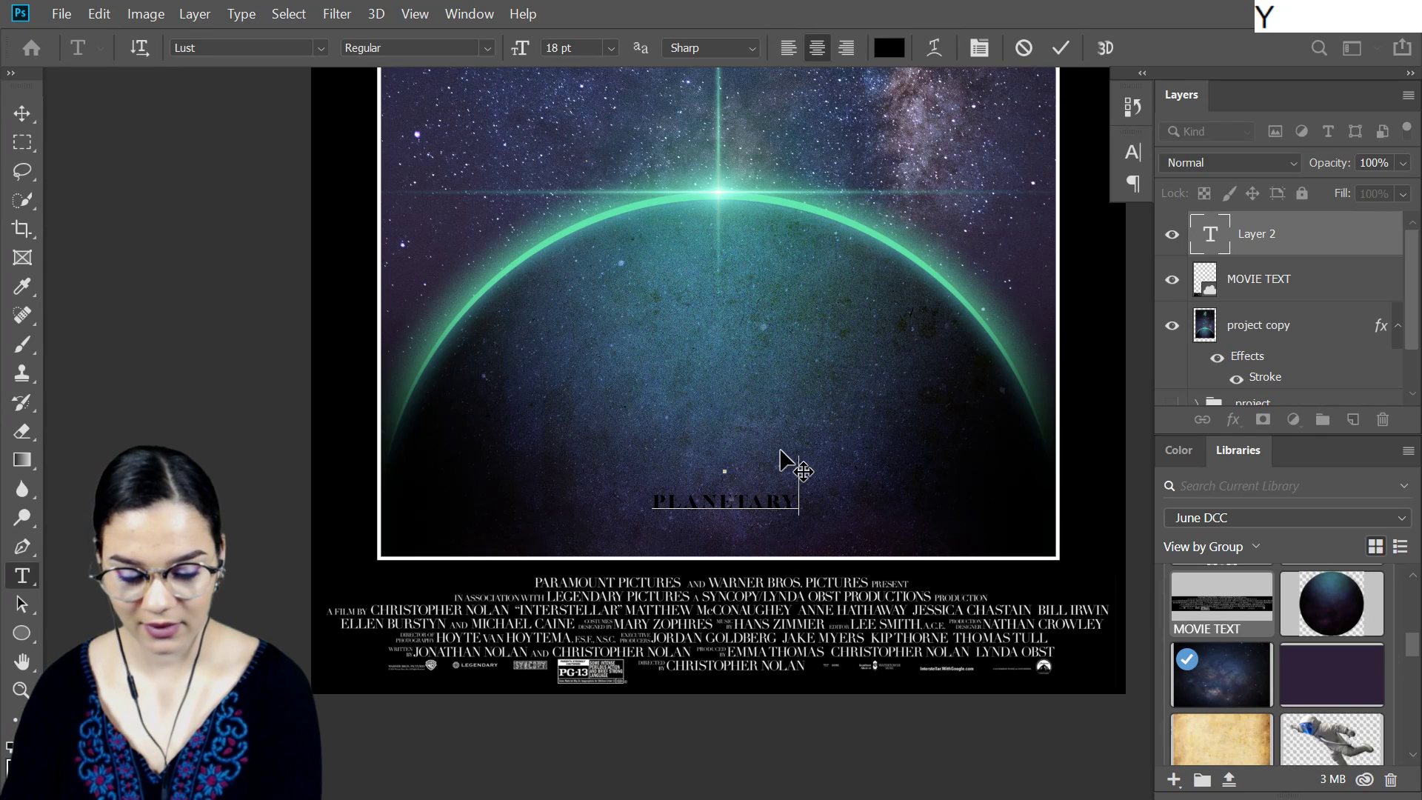
Change the colour of the PLANETARY title text to white, ffffff
double_click(729, 500)
left_click(890, 52)
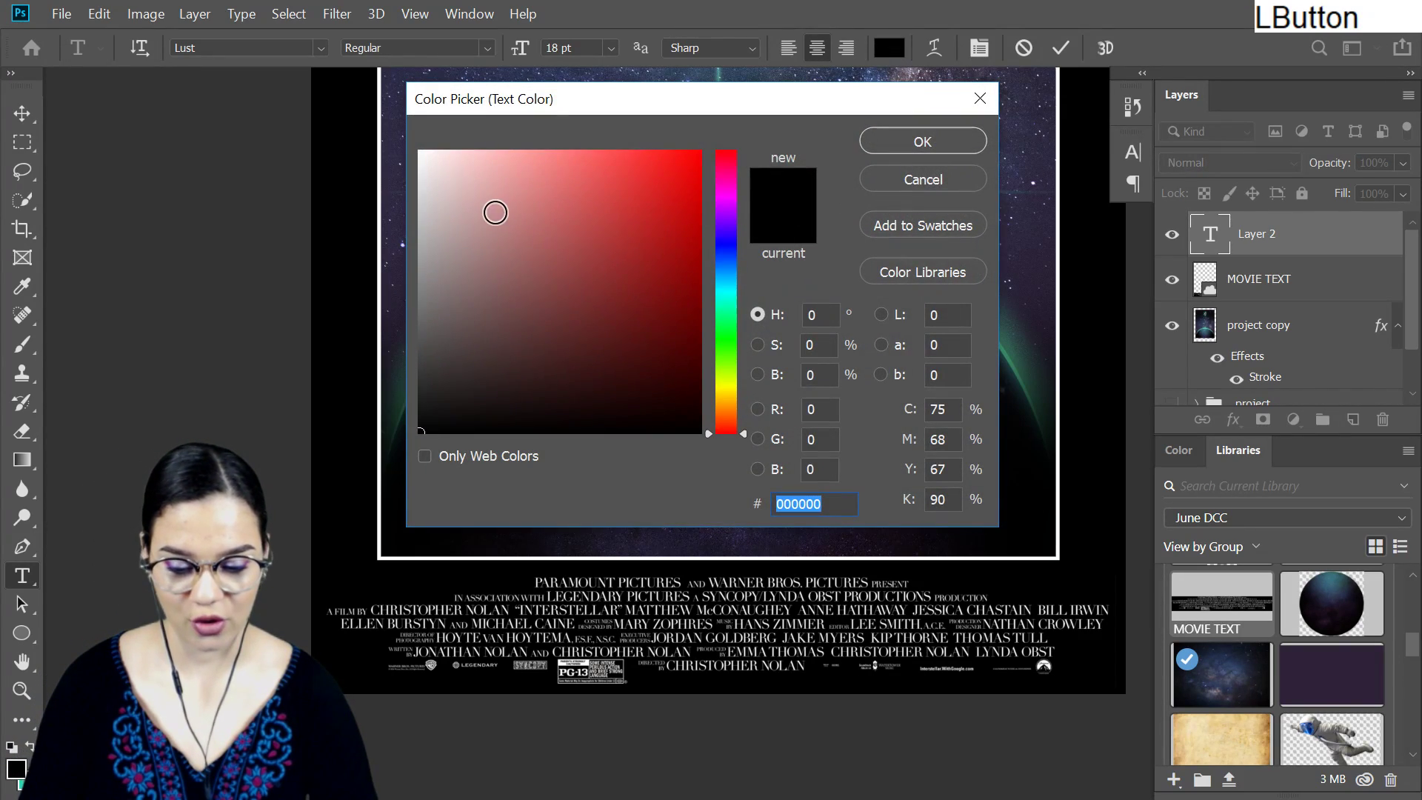
type("ffffff")
left_click(930, 141)
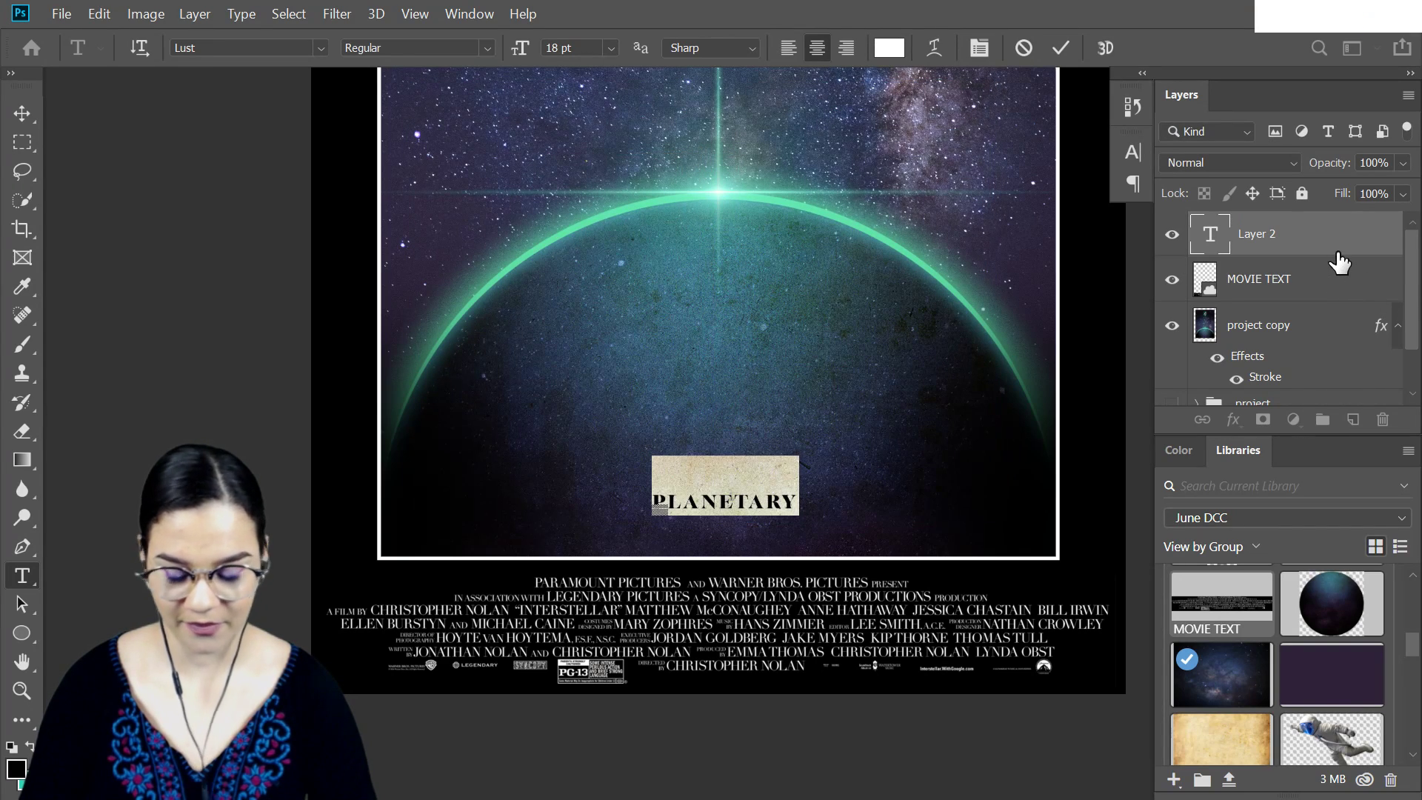
Enlarge the PLANETARY title to 434.82% so it nearly spans the frame, and lower it to just above the frame's bottom line
key("ctrl+t")
left_click_drag(803, 488, 1039, 386)
key("Down")
key("Down")
key("Down")
key("Down")
key("Down")
key("Down")
key("Down")
key("Down")
key("Down")
key("Down")
key("Down")
key("Down")
key("Down")
key("Down")
key("Down")
key("Down")
key("Down")
key("Down")
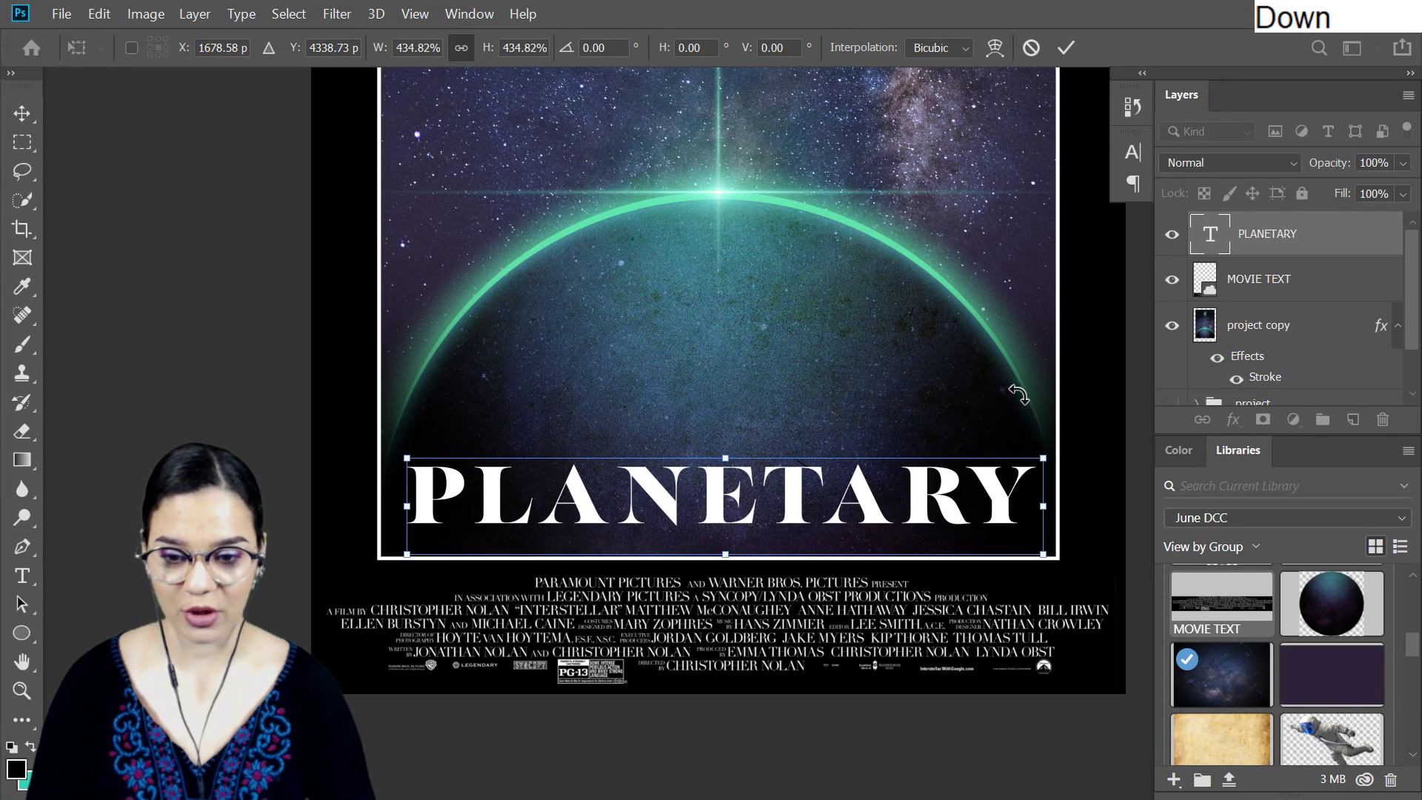
key("Down")
key("Down")
key("Down")
key("Down")
key("Down")
key("Down")
key("Down")
key("Down")
key("Down")
key("Down")
key("Down")
key("Down")
key("Down")
key("Down")
key("Down")
key("Down")
key("Down")
key("Down")
key("Down")
key("Down")
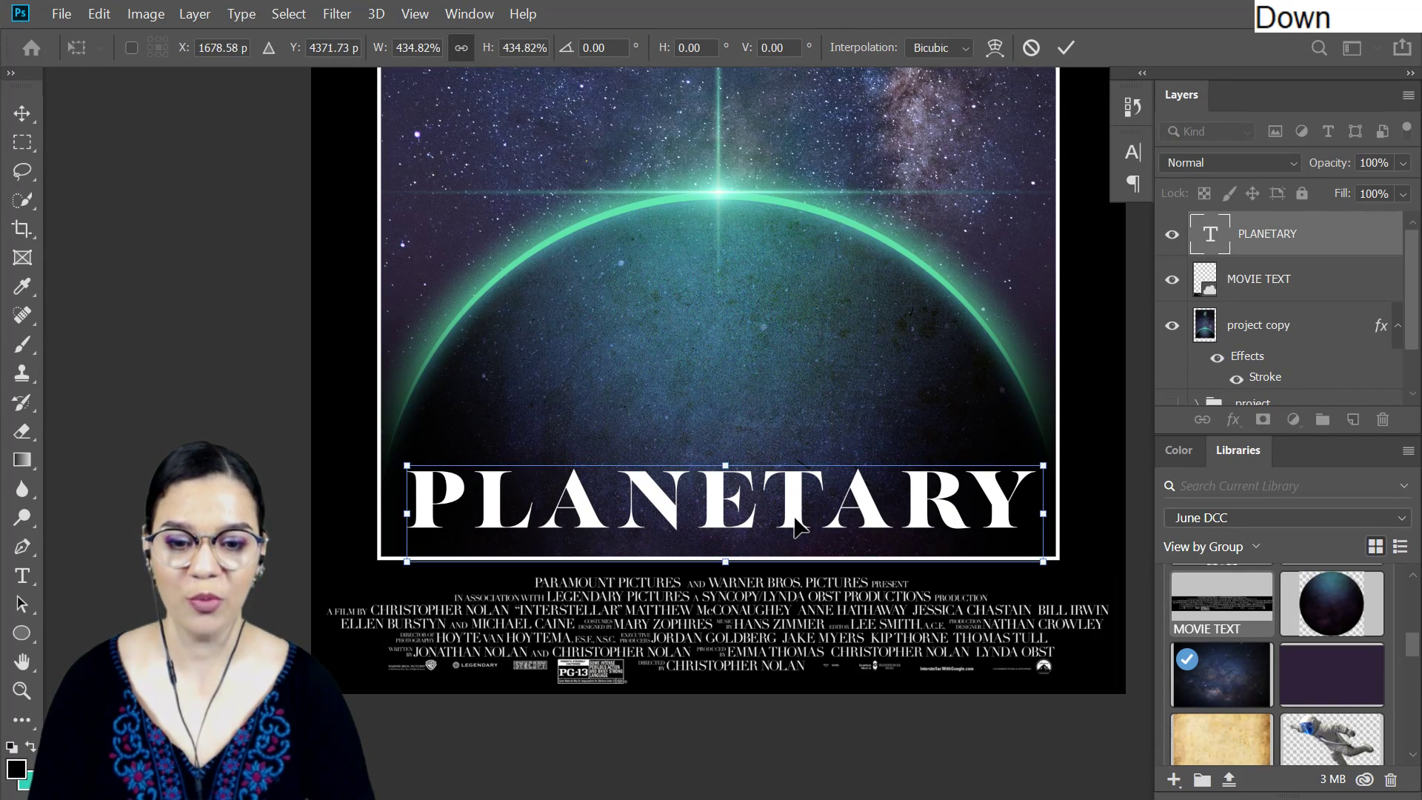
key("Down")
key("Down")
key("Down")
key("Down")
key("Down")
key("Down")
key("Down")
key("Down")
key("Down")
key("Down")
key("Down")
key("Down")
key("Down")
key("Down")
key("Down")
key("Down")
key("Down")
key("Down")
key("Down")
key("Down")
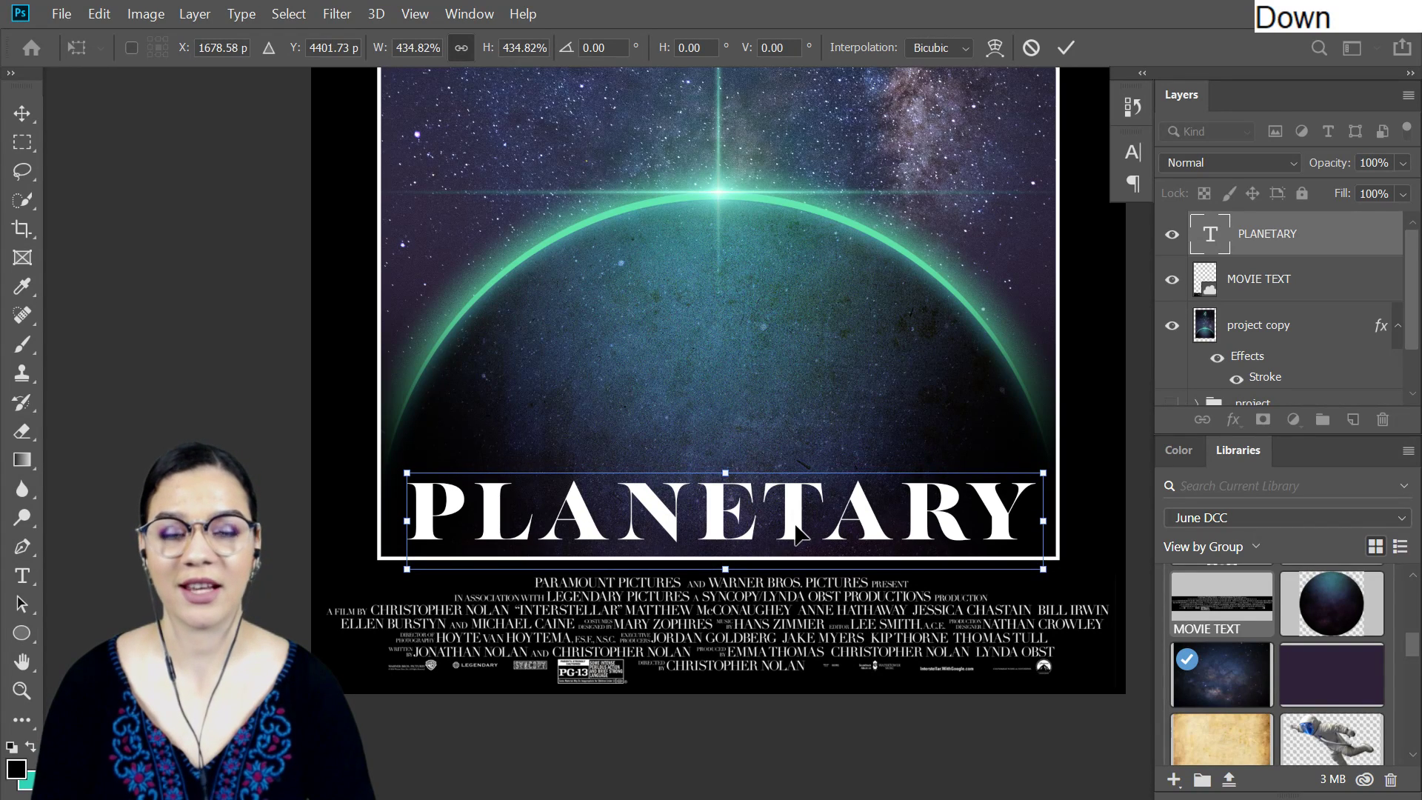
key("Down")
key("Down")
key("KP_Enter")
key("t")
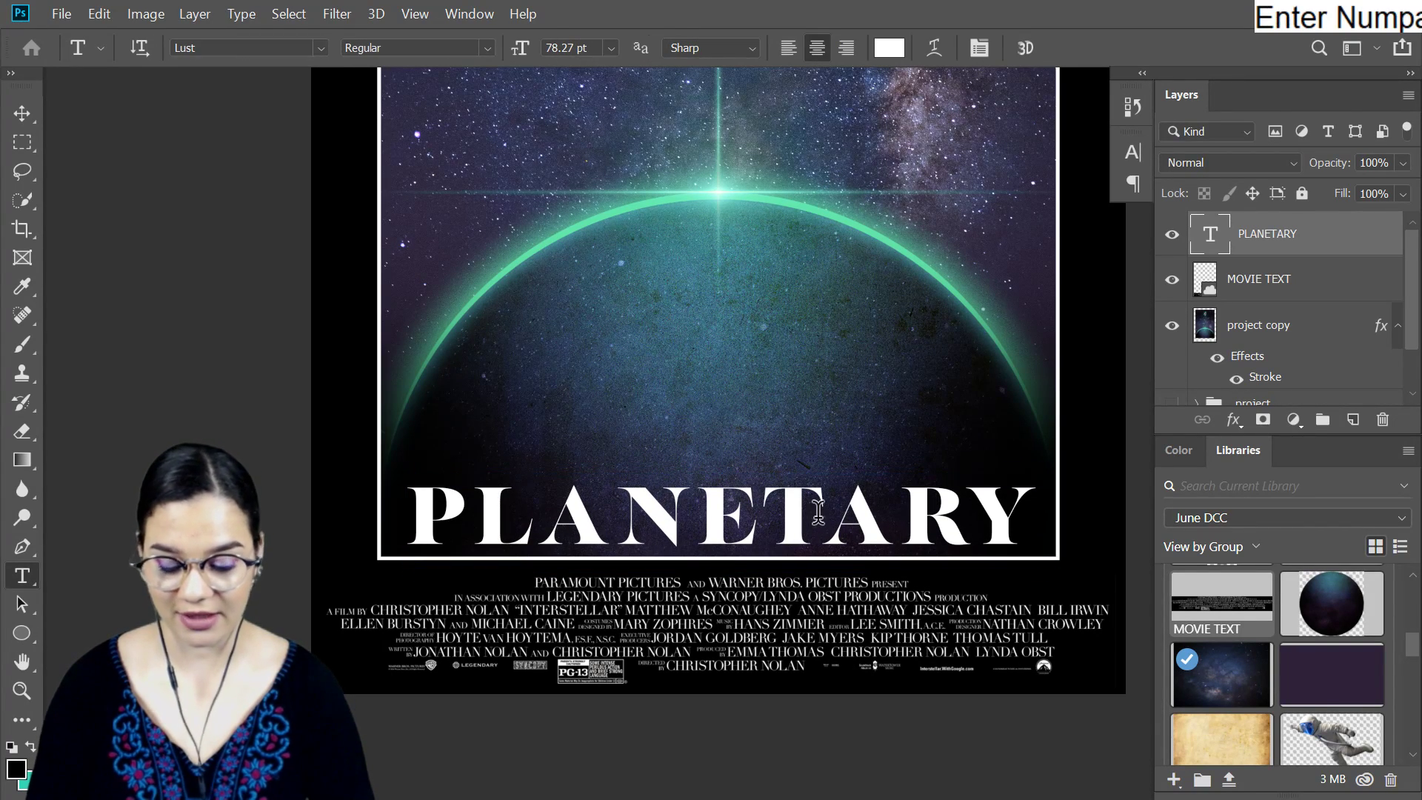
key("ctrl+minus")
left_click_drag(754, 358, 781, 435)
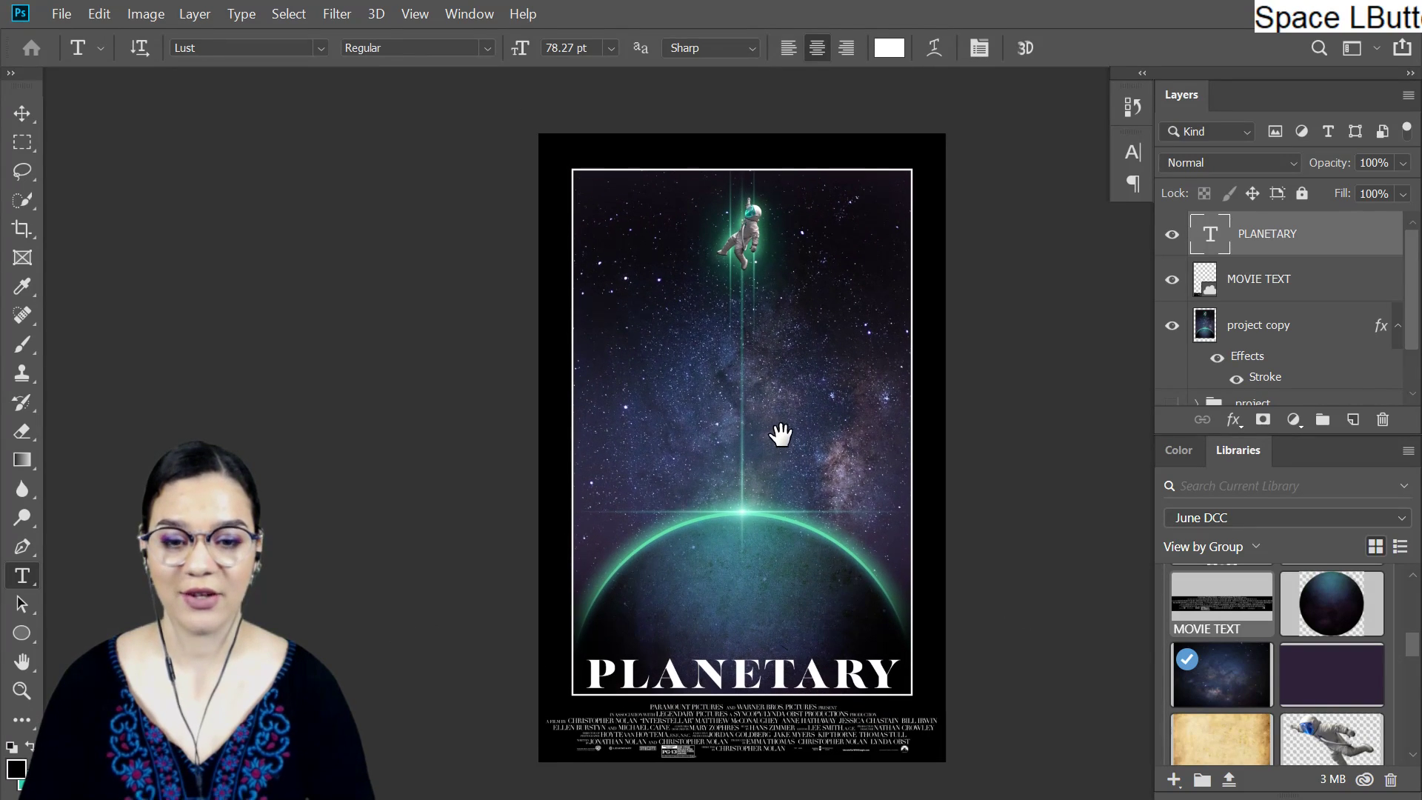
left_click(745, 154)
key("ctrl+equal")
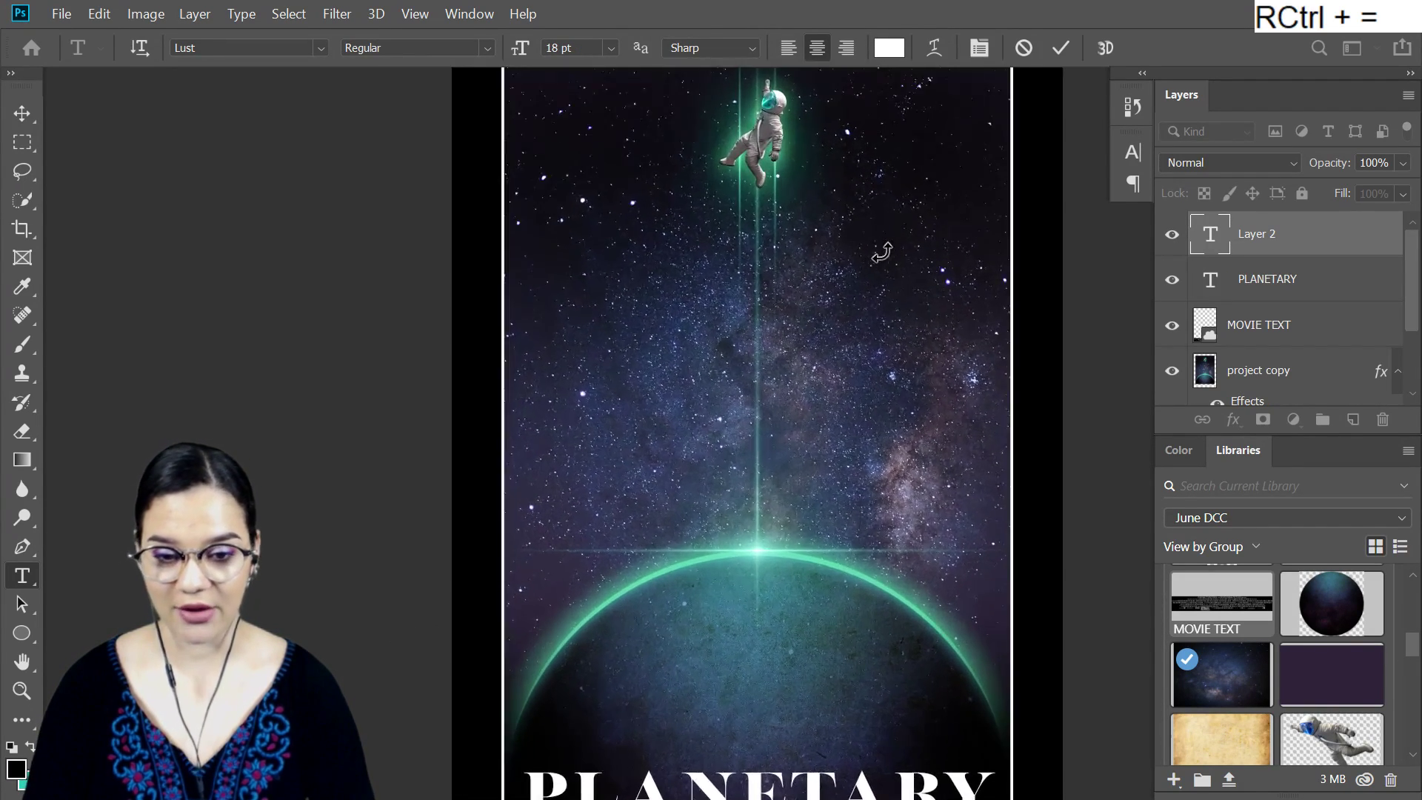
key("ctrl+equal")
left_click(847, 486)
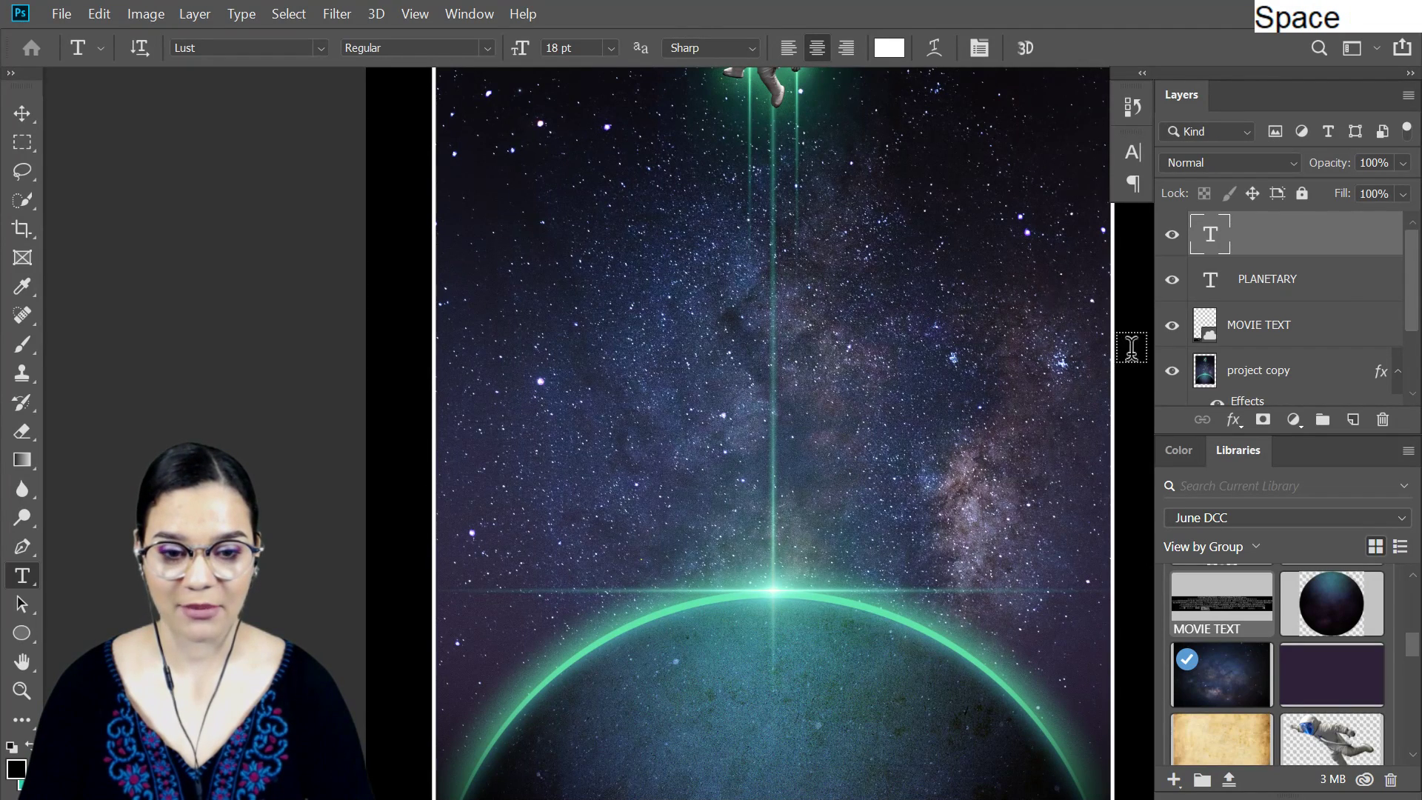
key("Escape")
left_click(1176, 236)
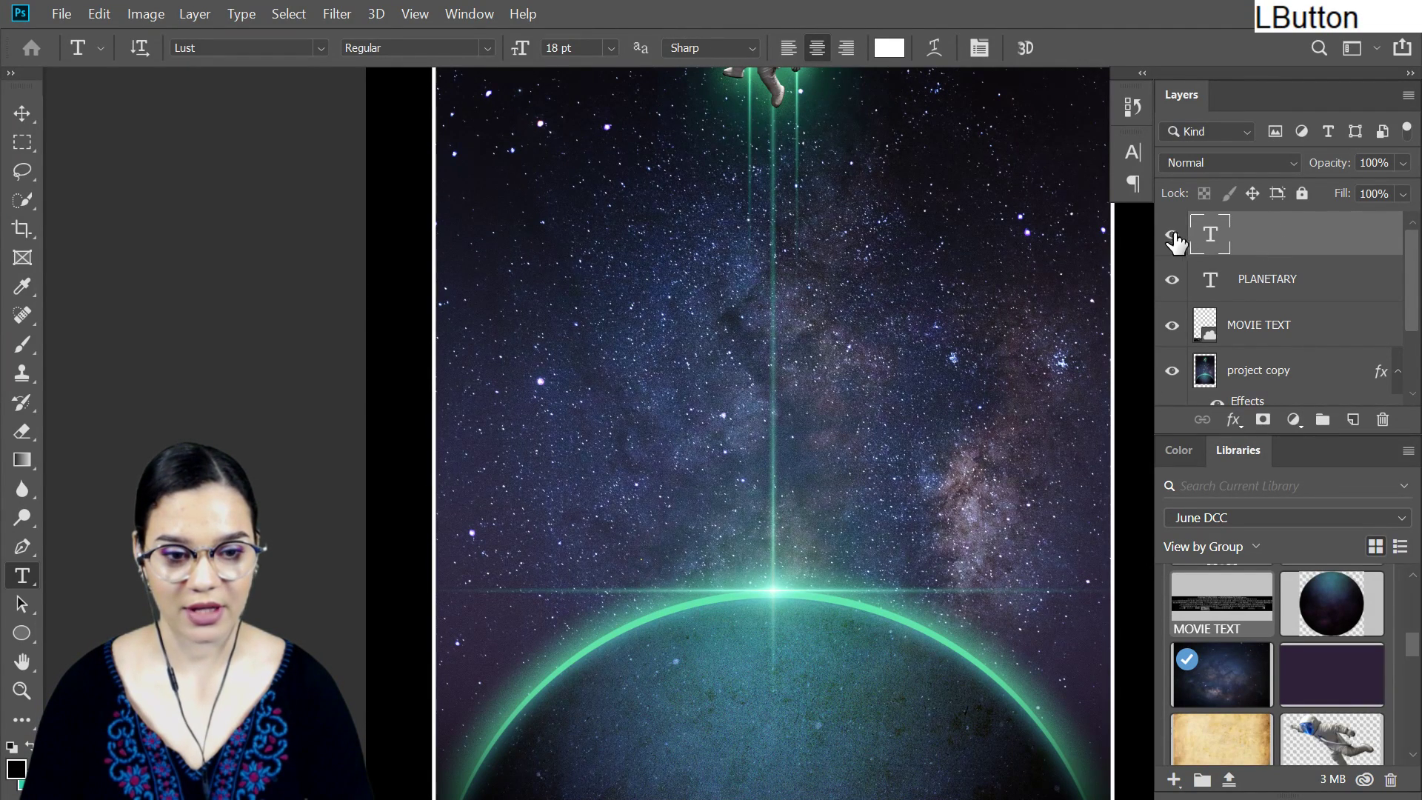
Add a new text layer above the astronaut and centre its placeholder text in the black margin over the frame
left_click_drag(797, 264, 783, 470)
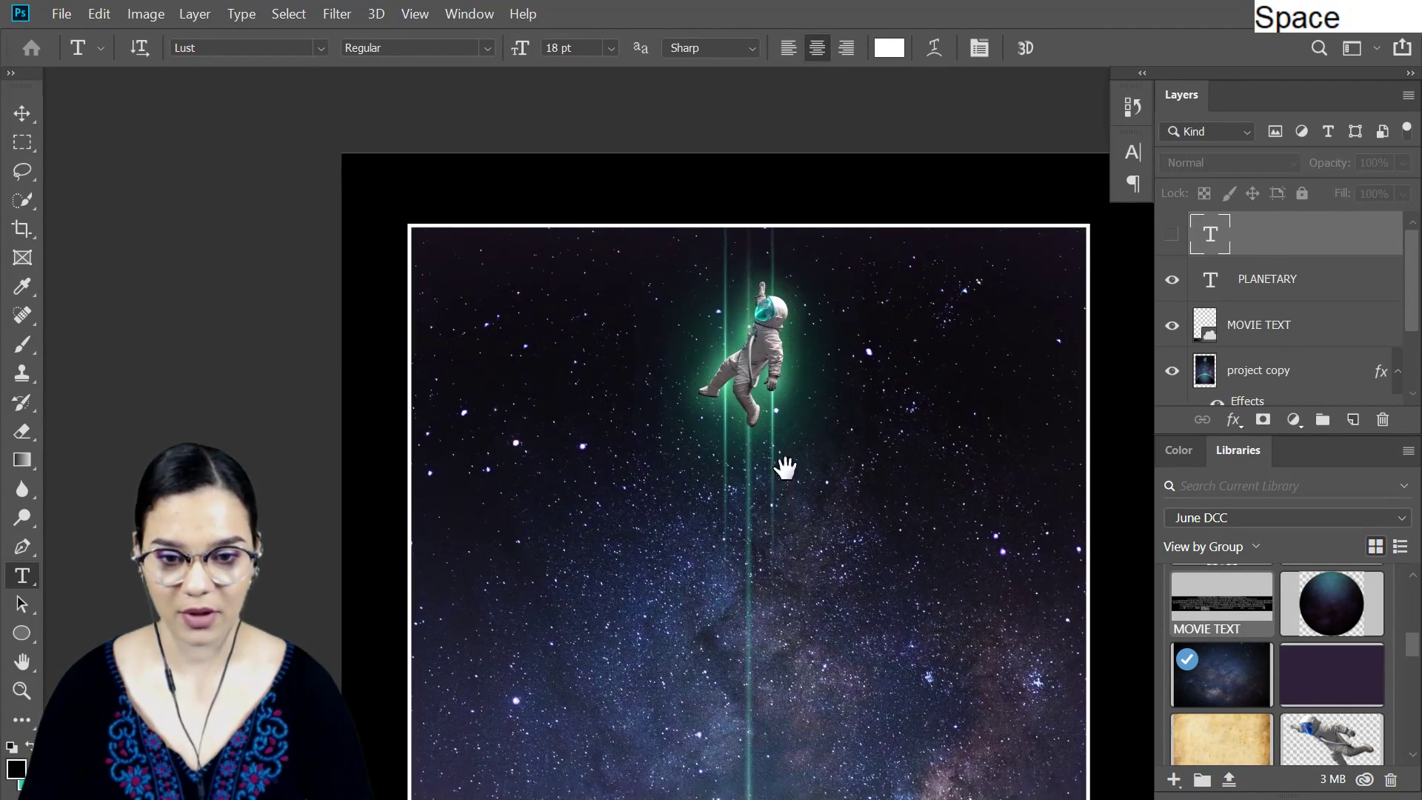
left_click(760, 222)
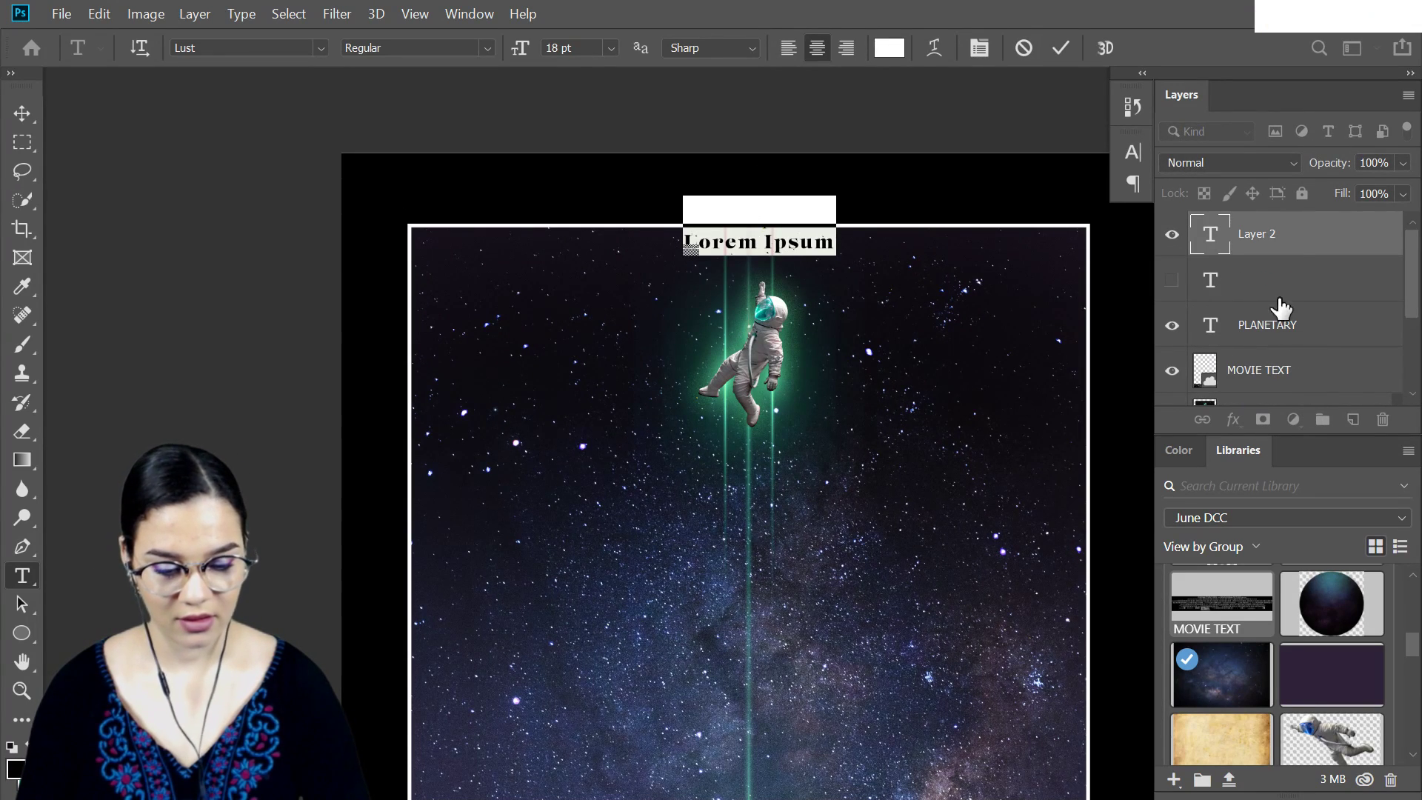
left_click(1311, 245)
key("ctrl+t")
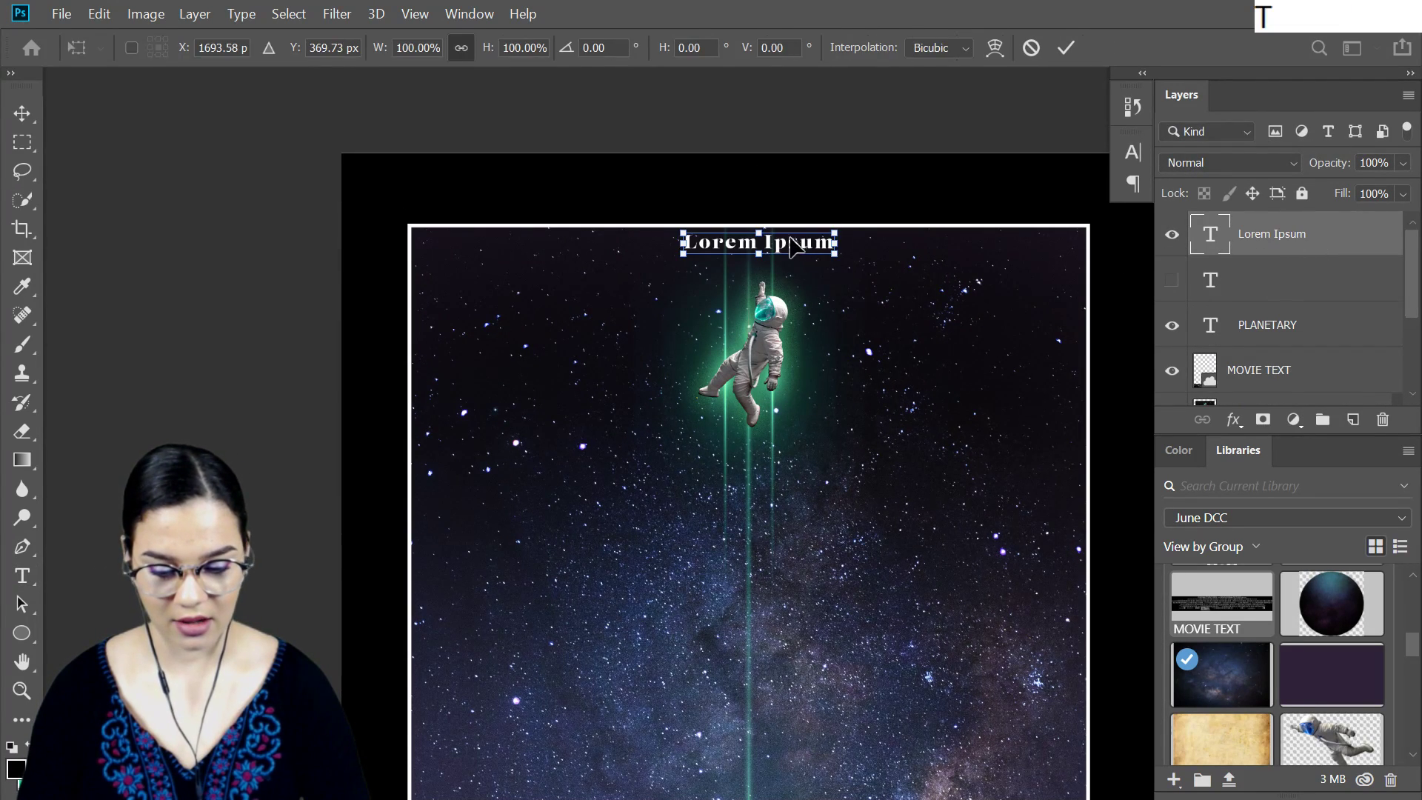
left_click(778, 234)
left_click_drag(778, 234, 767, 186)
key("KP_Enter")
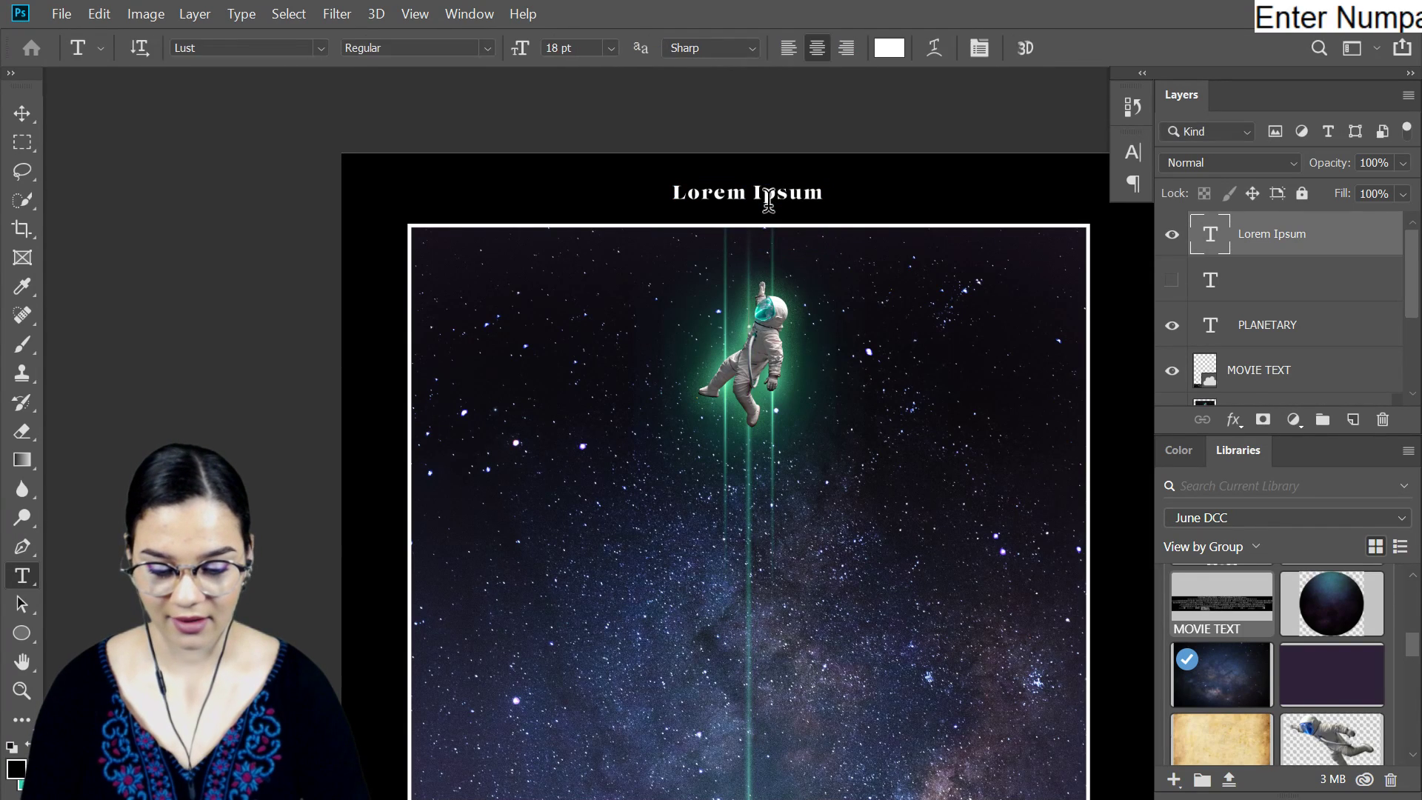
Replace the placeholder text in the upper margin with the tagline "HELP US ADOBEWAN. YOU'RE OUR ONLY HOPE."
triple_click(772, 194)
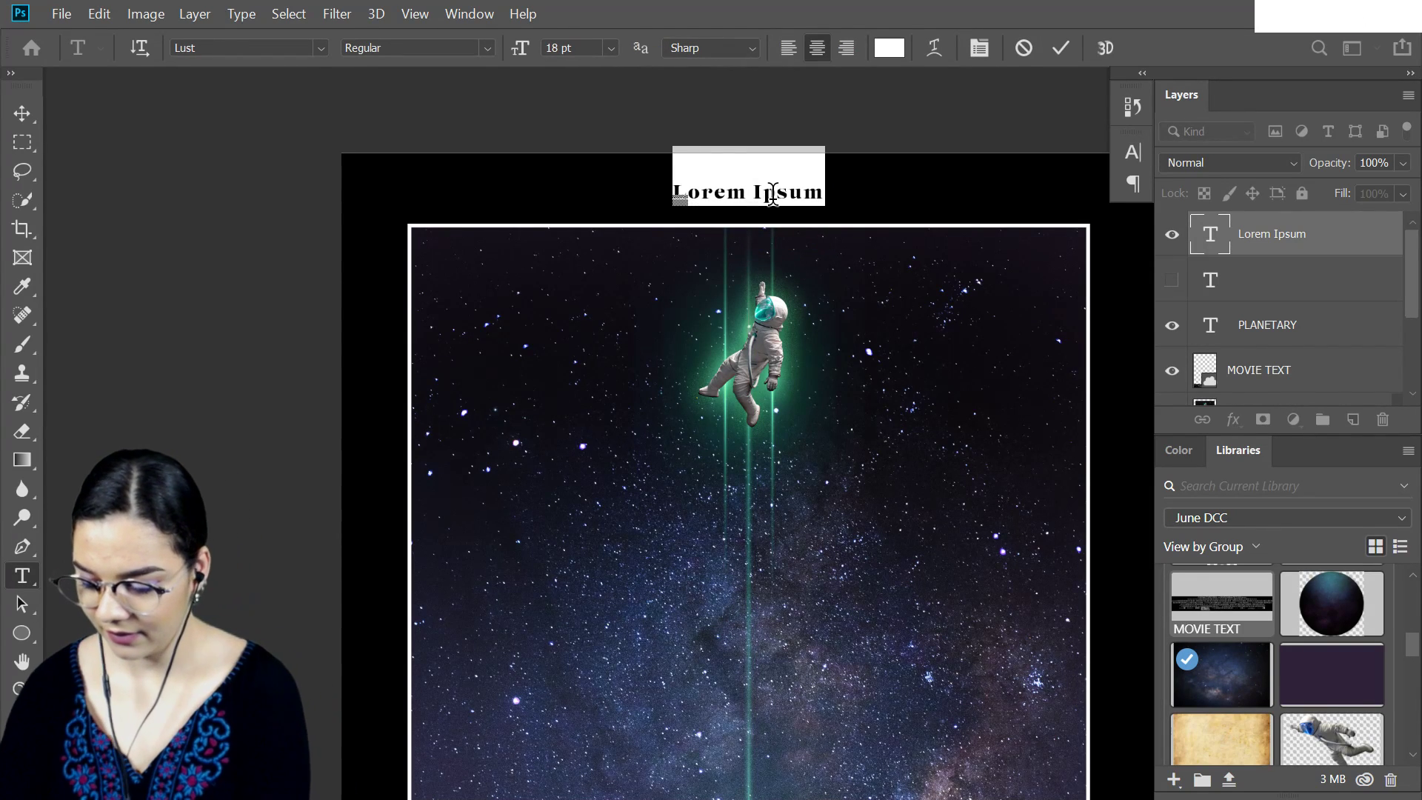
key("ctrl+h")
type("P")
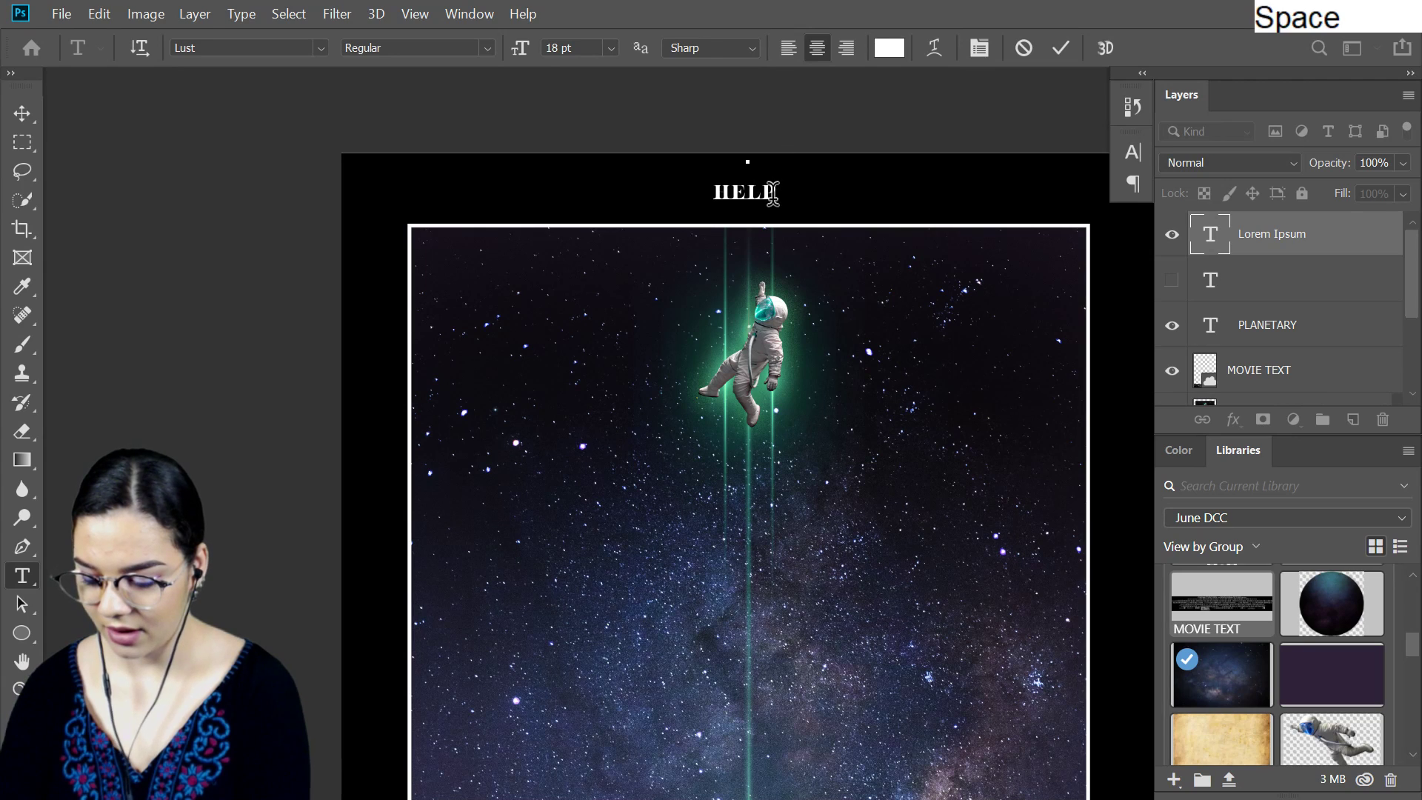
type(" US ADOBEWAN..")
key("BackSpace")
type("YOU")
type("'RE OUR ON")
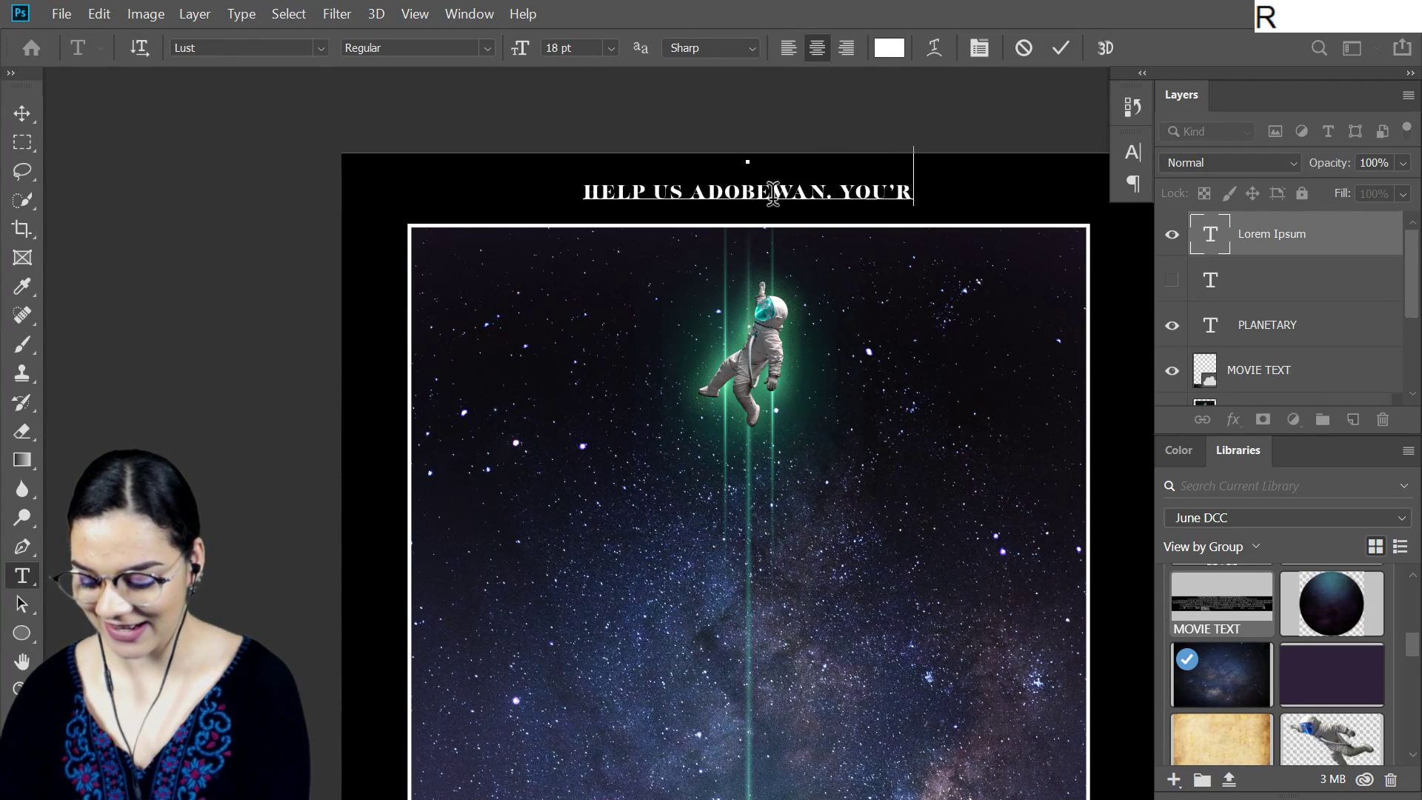
type("LY HOPE")
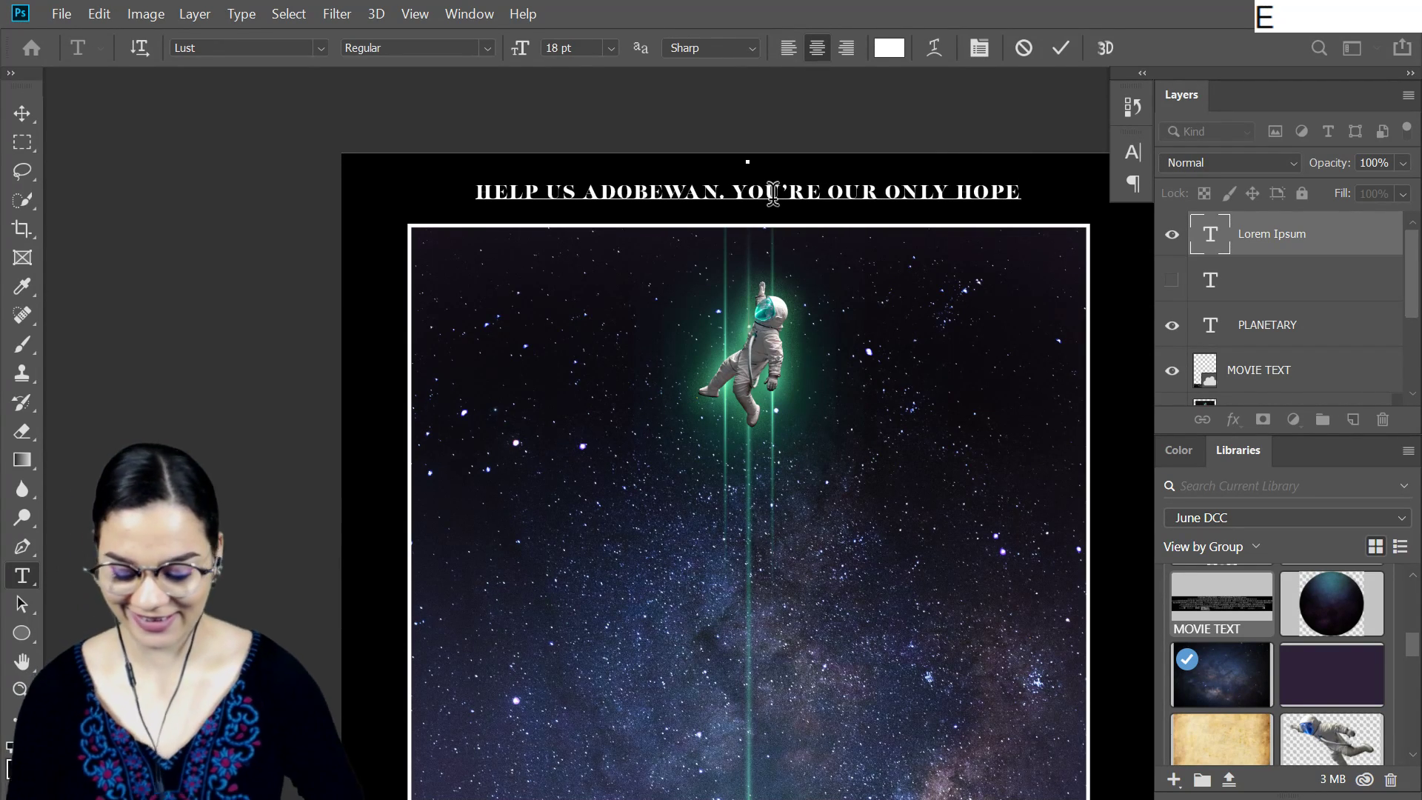
type(".")
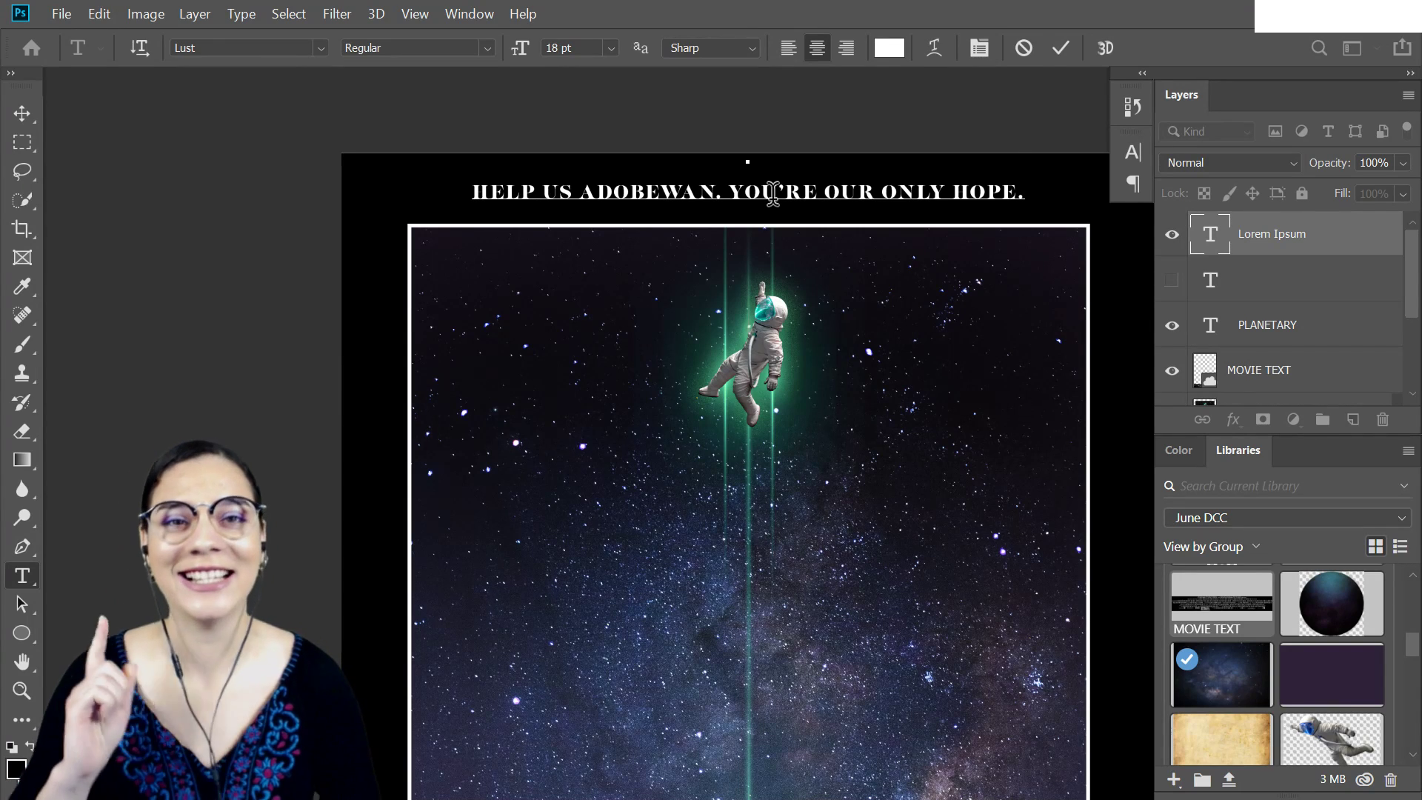
left_click(1326, 252)
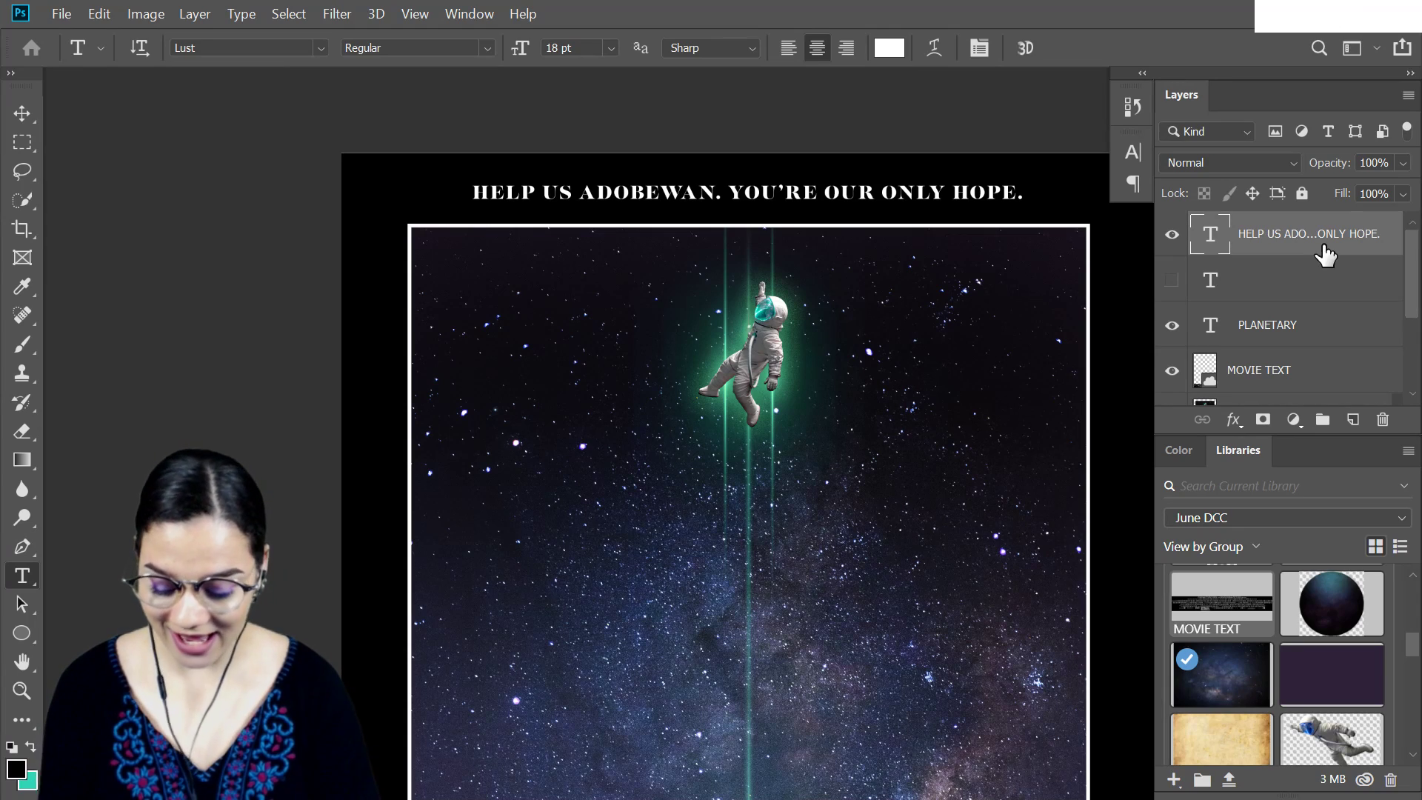
Place the Noise_Texture graphic from the June DCC library, rotate it 90° and enlarge it to the poster's full height
key("ctrl+minus")
key("ctrl+minus")
left_click_drag(793, 619, 810, 481)
key("ctrl+equal")
key("ctrl+equal")
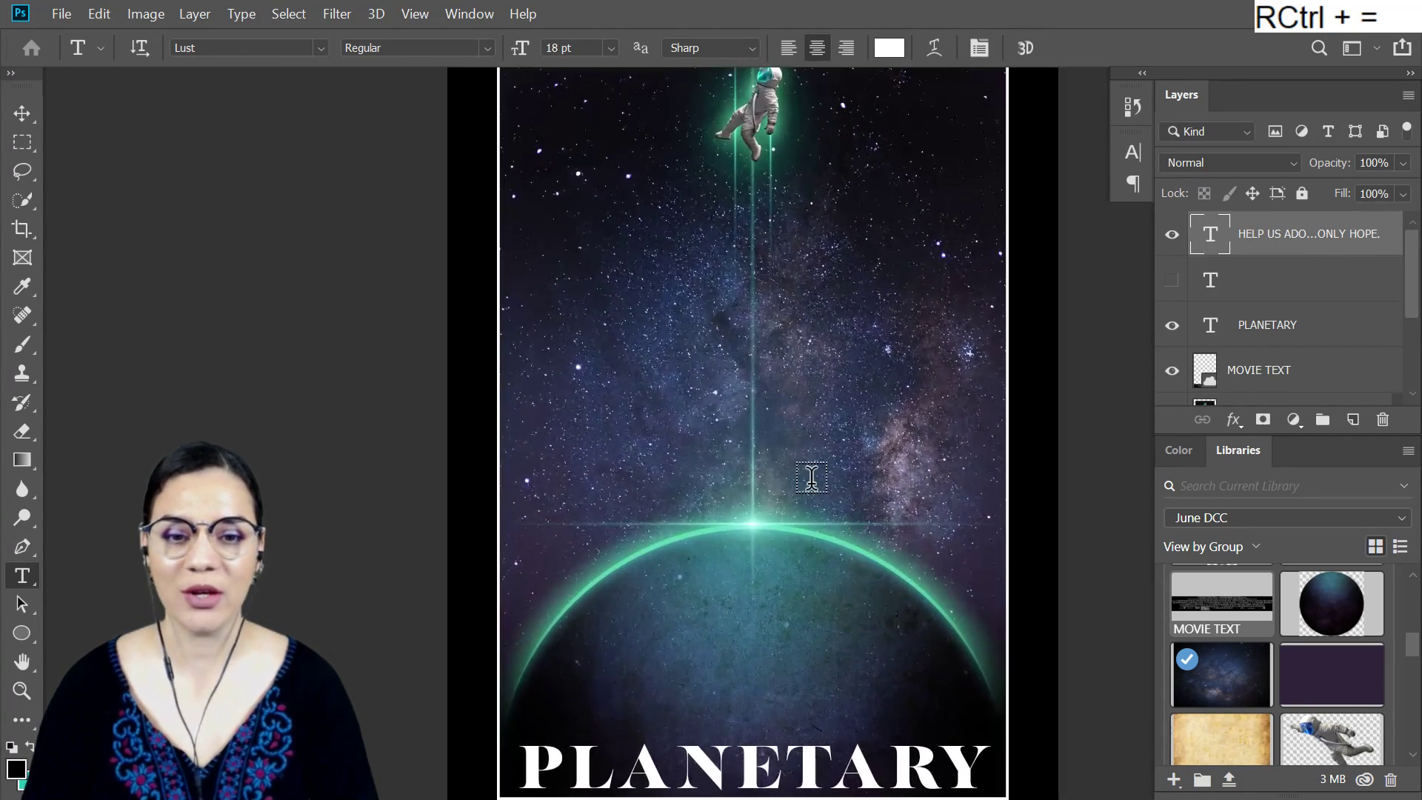
key("ctrl+minus")
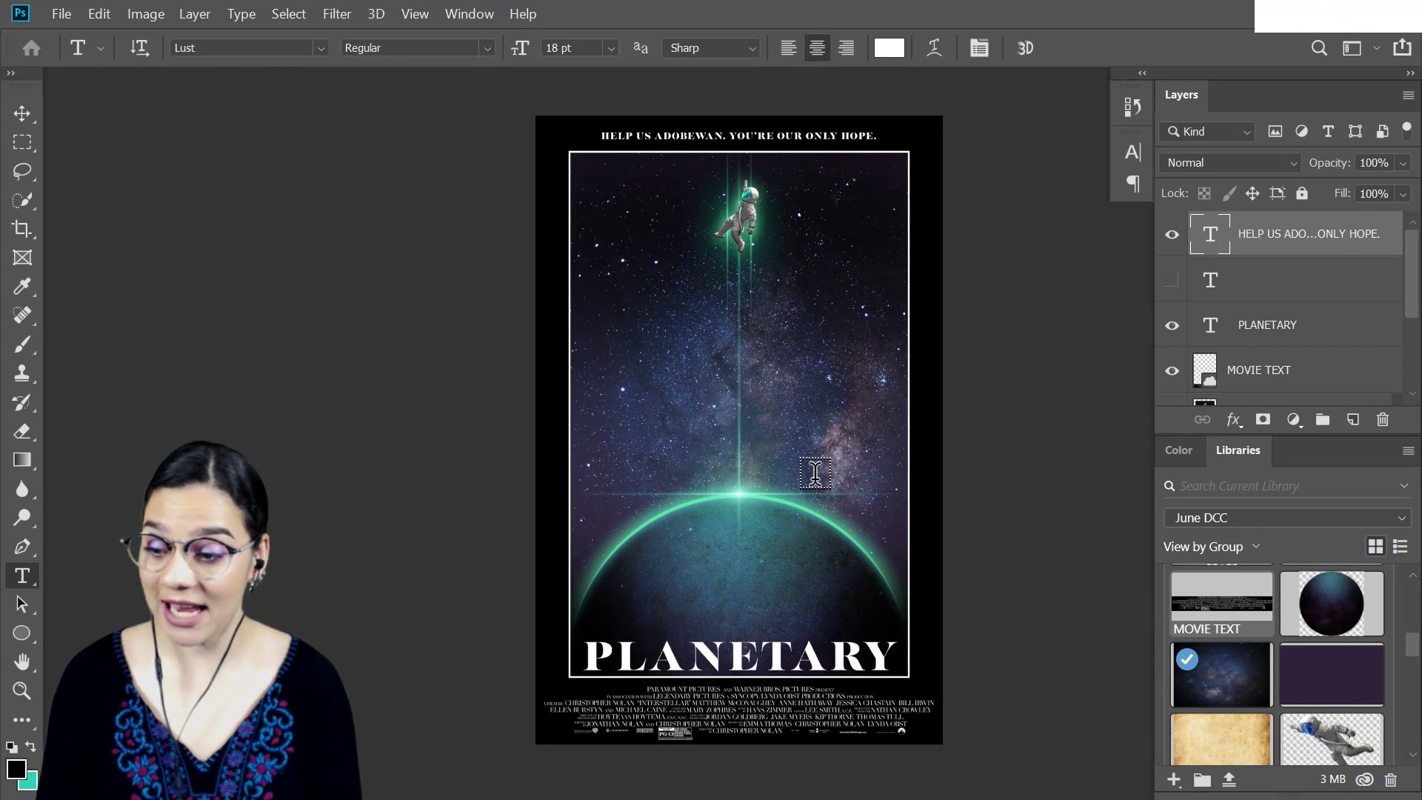
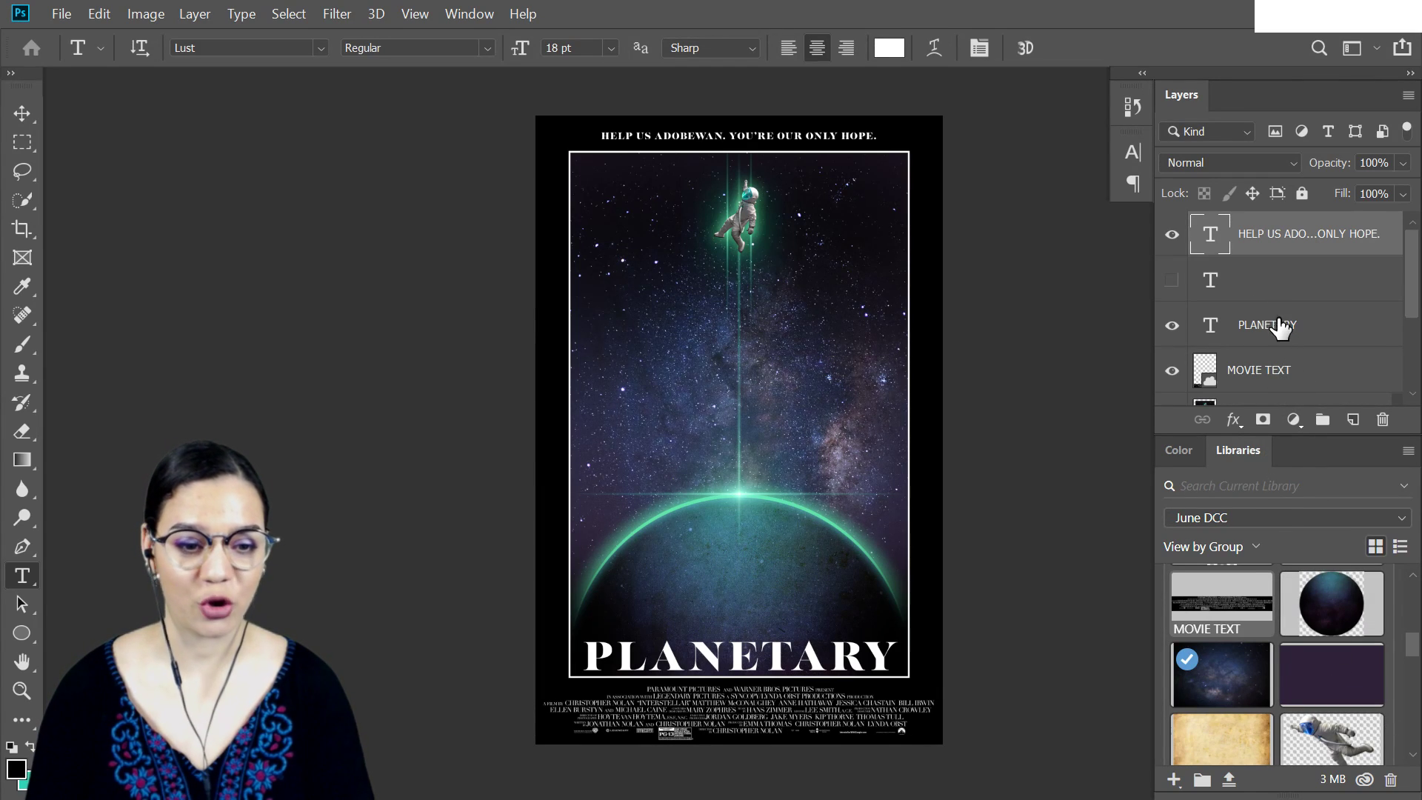
scroll(1280, 324, "down", 1)
left_click_drag(1304, 663, 935, 371)
left_click_drag(951, 273, 866, 663)
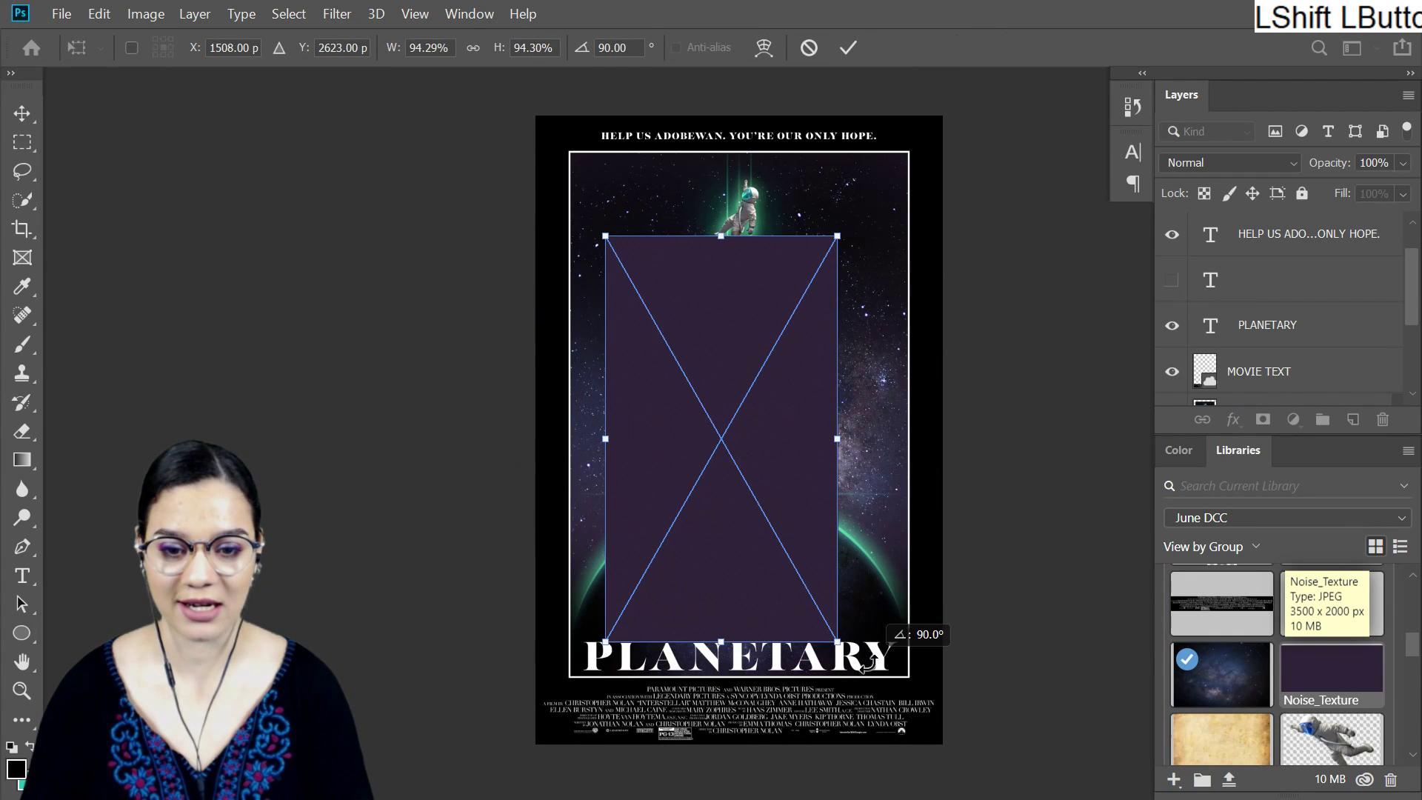
left_click_drag(837, 236, 1005, 171)
left_click_drag(777, 339, 797, 321)
key("KP_Enter")
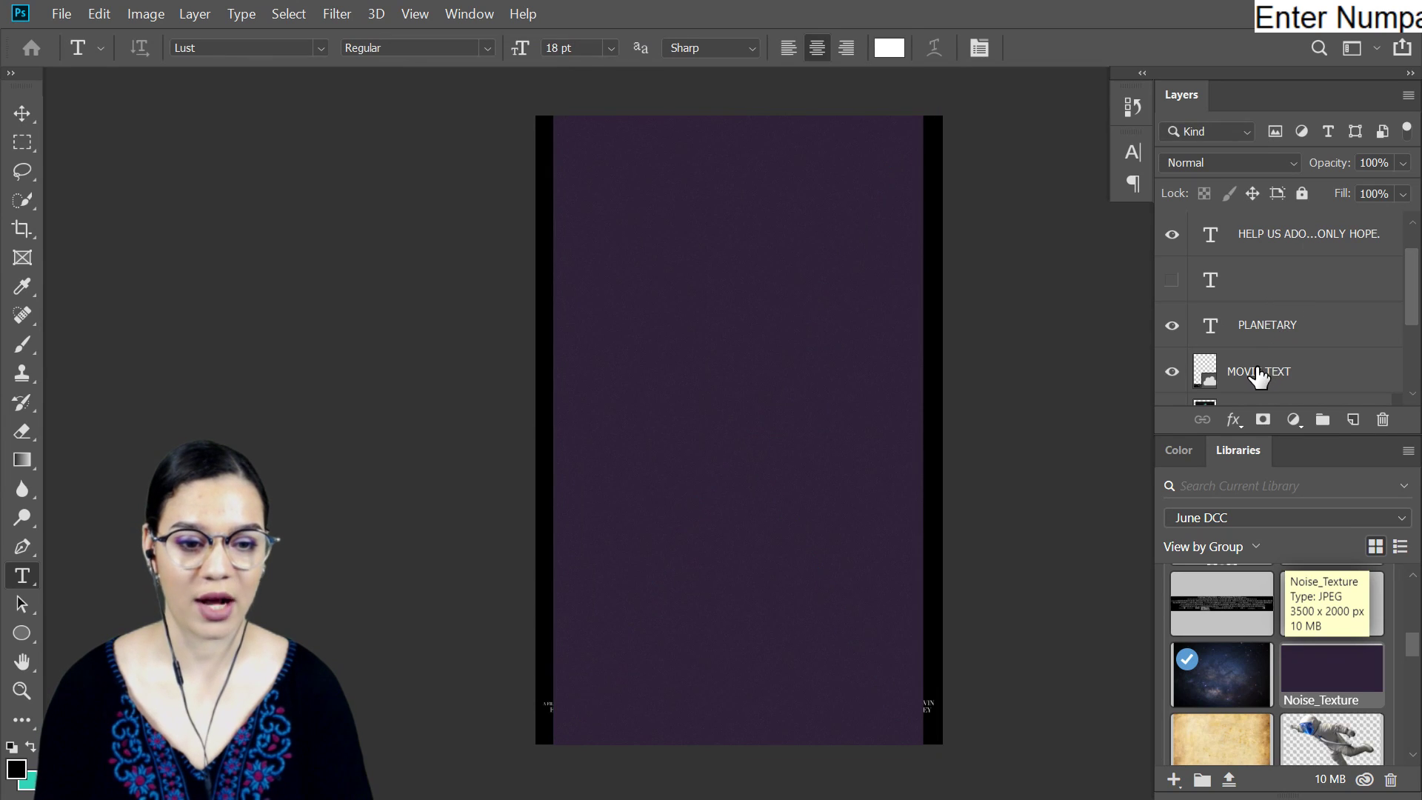
Clip the MOVIE TEXT layer to the "project copy" layer with a clipping mask
right_click(1289, 327)
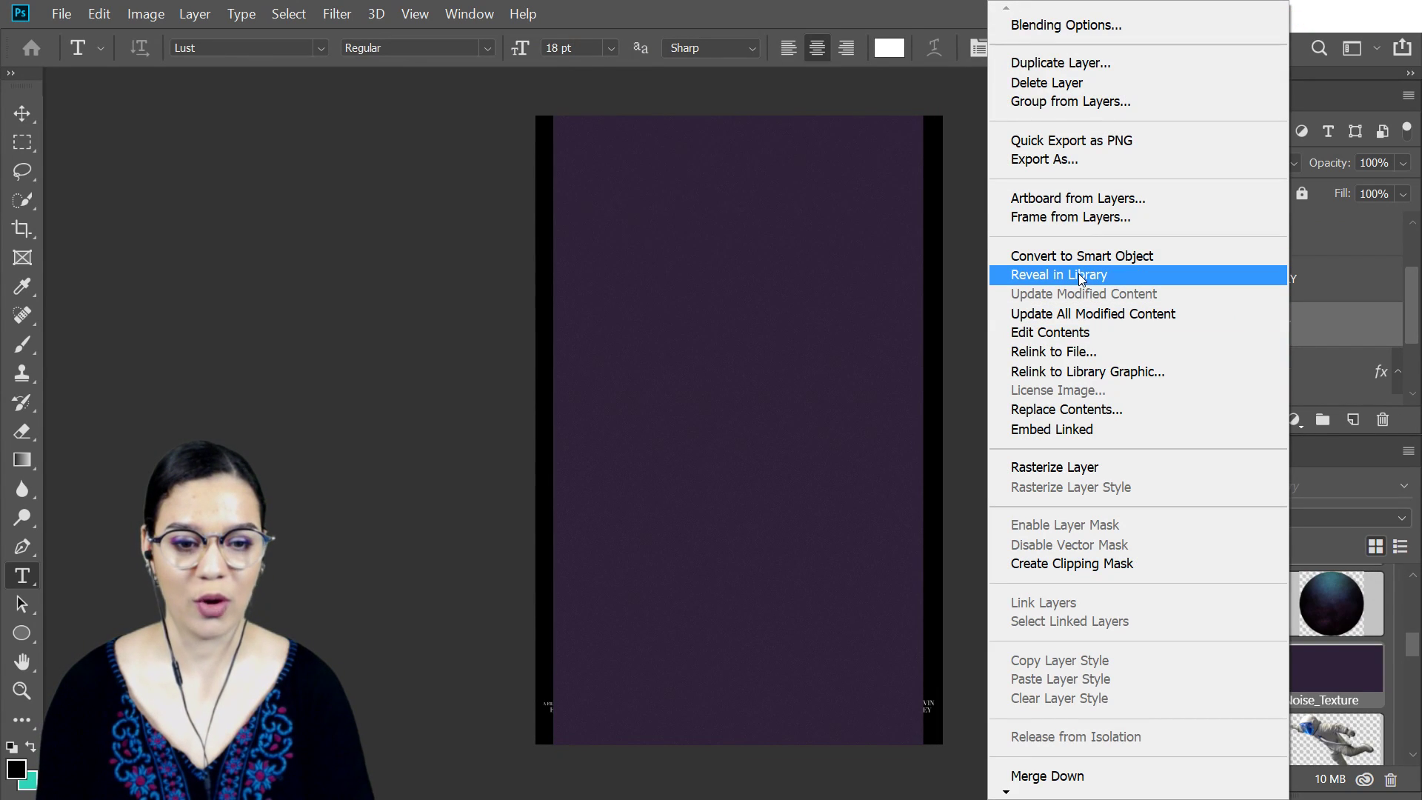
left_click(1105, 565)
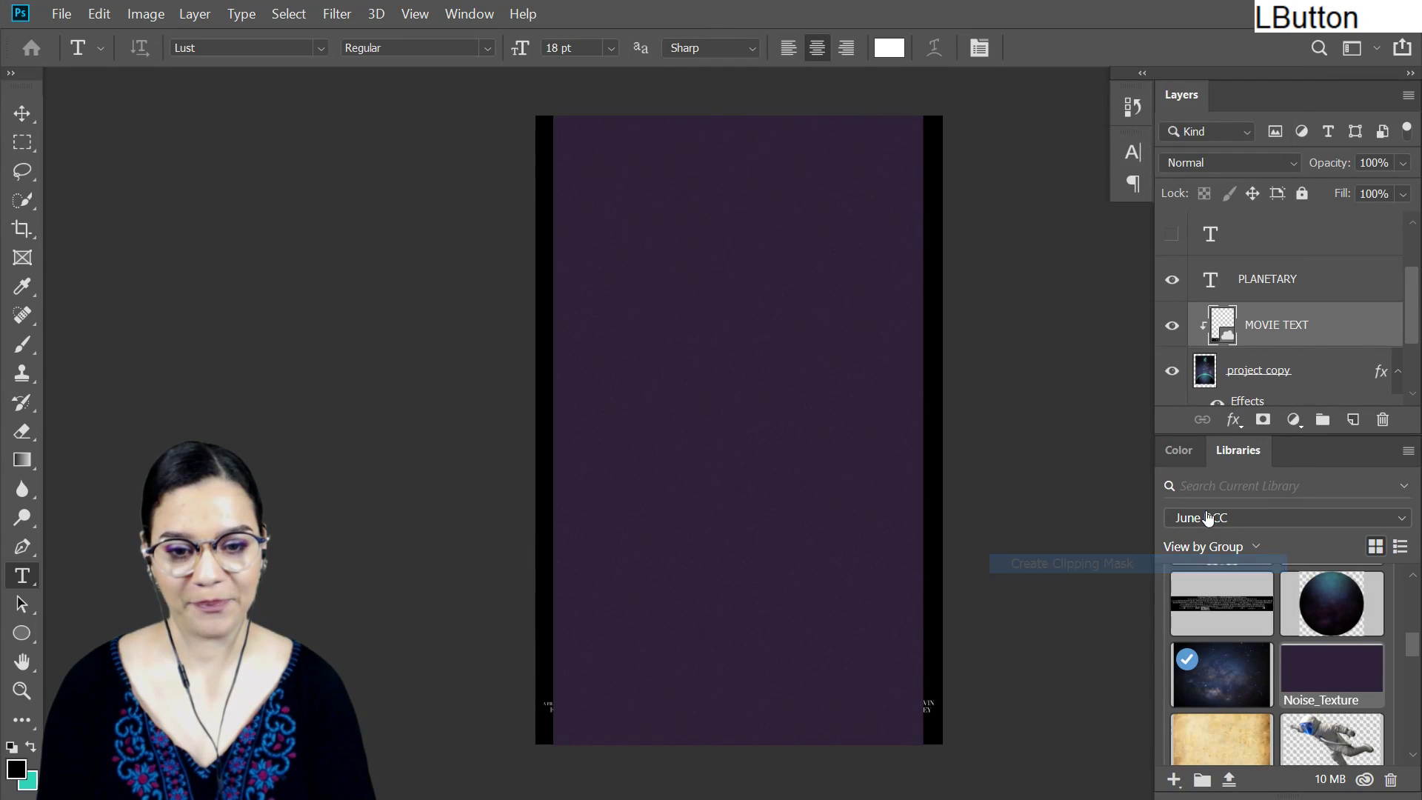
Try darker blend modes on the MOVIE TEXT layer, including Darker Color, and set it back to Normal
left_click(1223, 169)
left_click(1220, 199)
key("Down")
key("Down")
key("Down")
key("Down")
key("Down")
left_click(1293, 337)
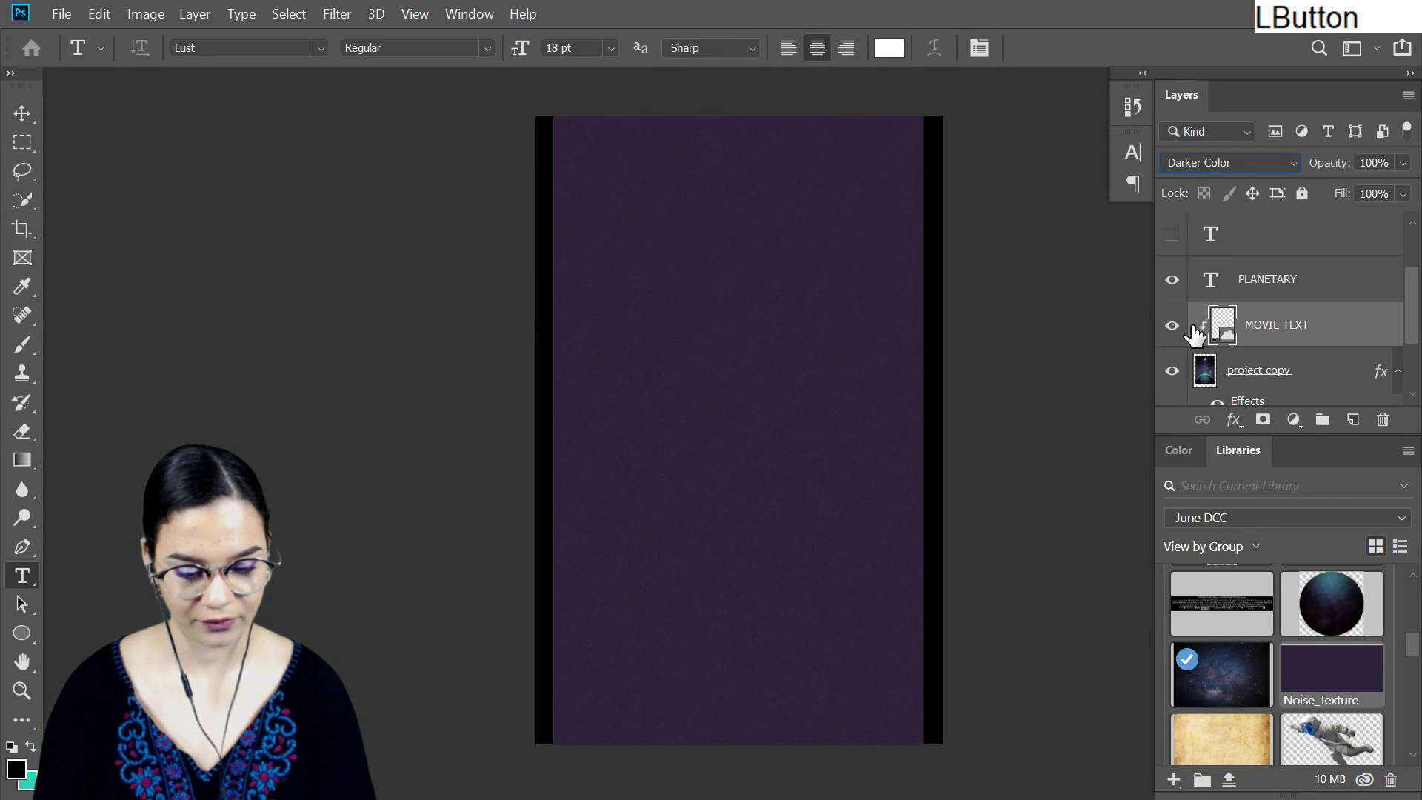
left_click(1198, 169)
left_click(1201, 180)
scroll(1309, 346, "down", 1)
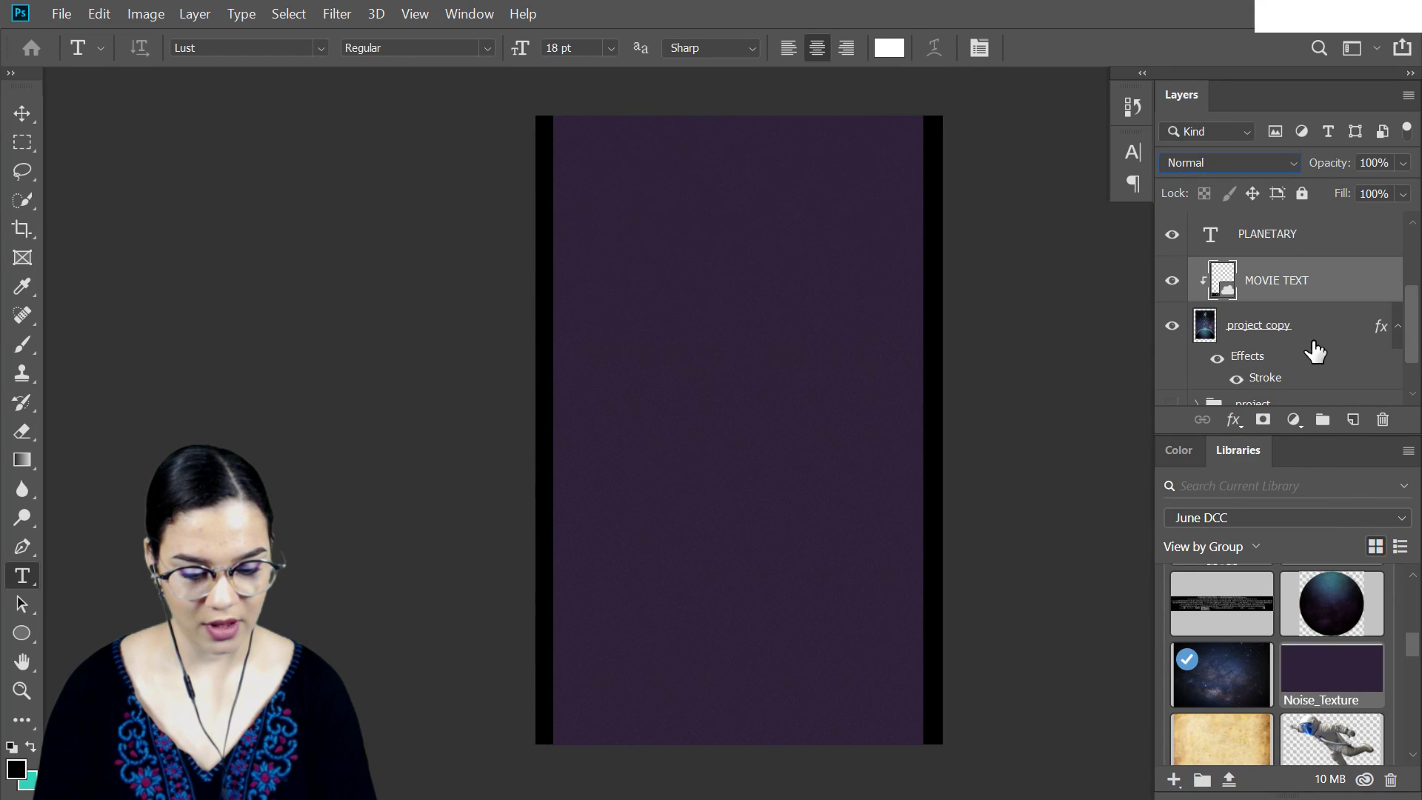
Release the clipping mask that ties the MOVIE TEXT layer to the "project copy" layer
left_click(1346, 659)
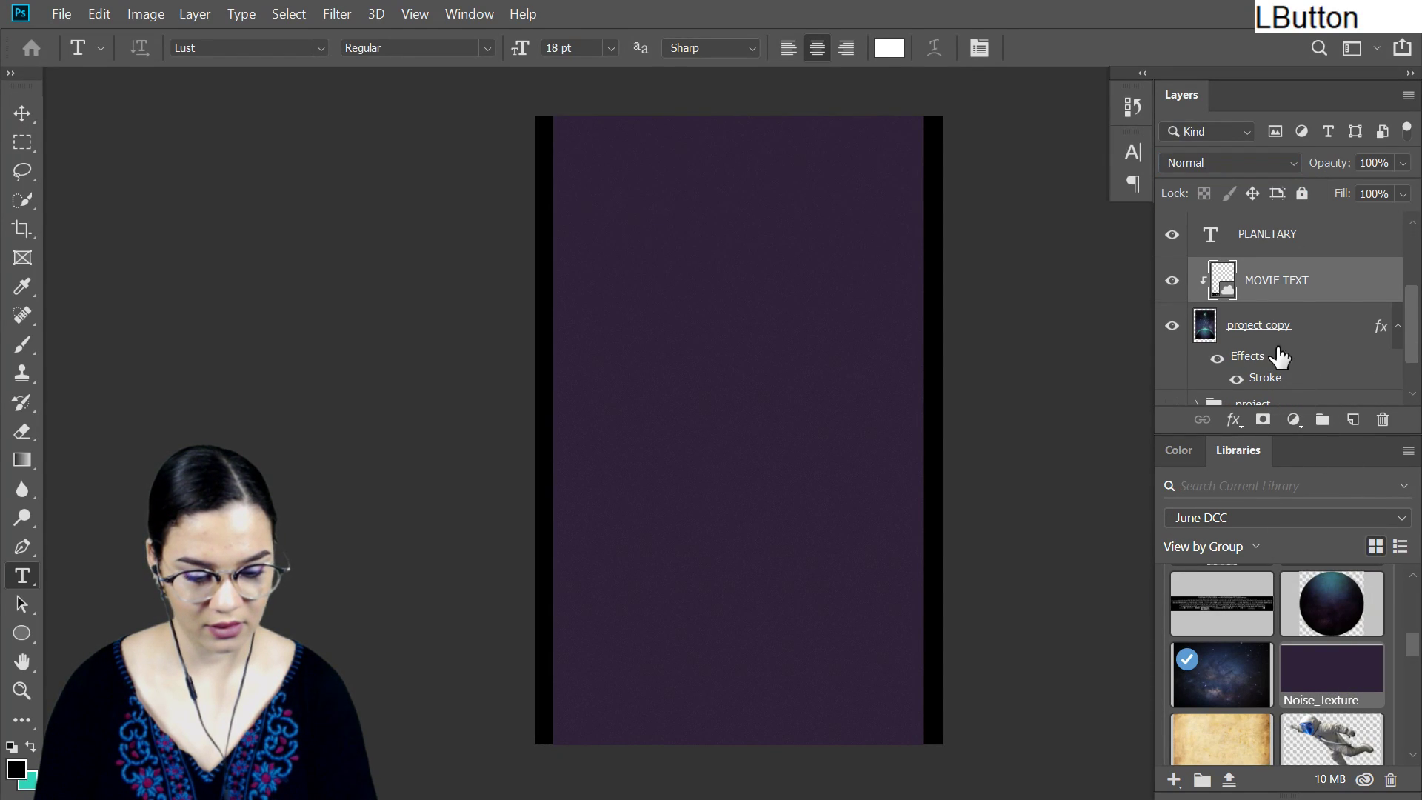
right_click(1252, 296)
left_click(1107, 567)
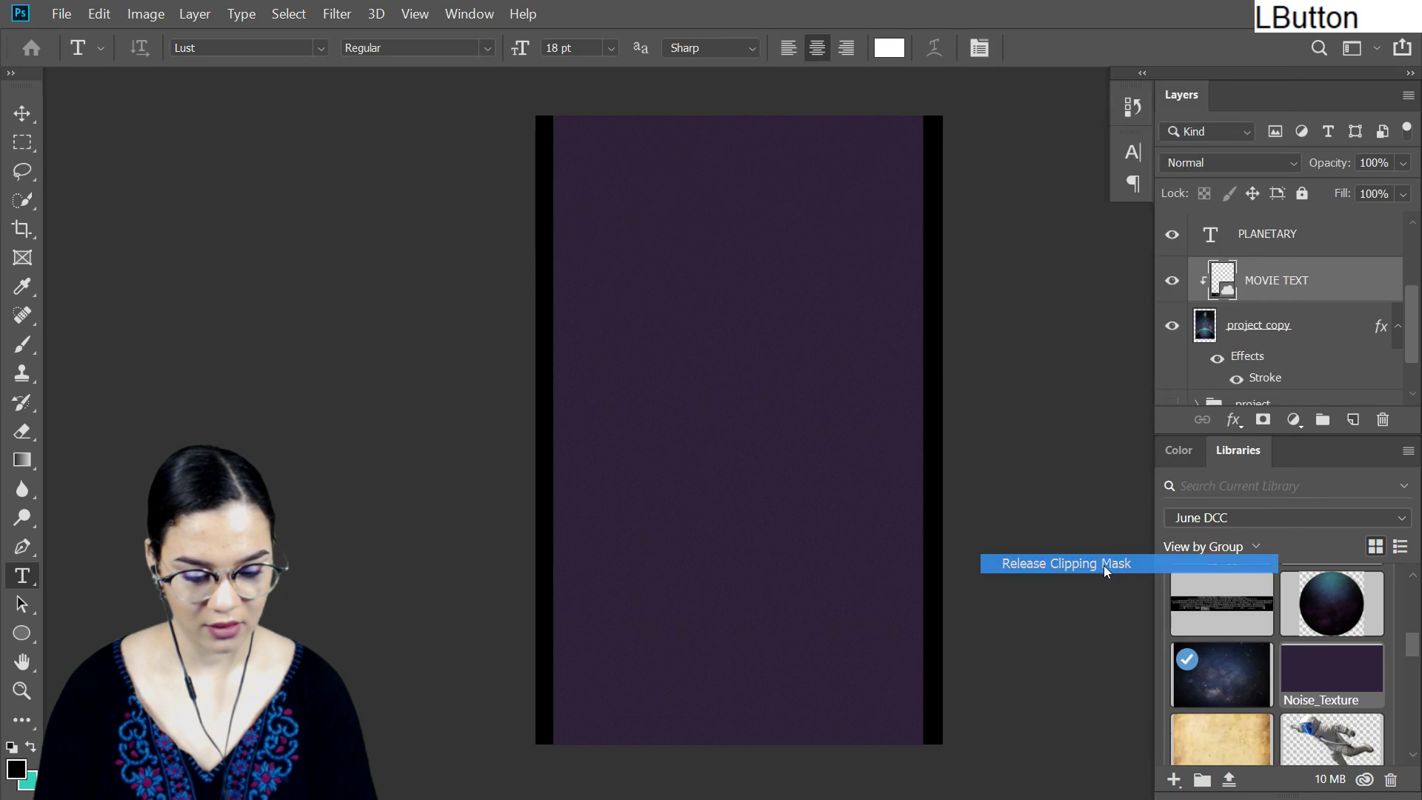
Place Noise_Texture again between PLANETARY and MOVIE TEXT, rotated 90° and scaled to about 156%, and hide the older Noise_Texture layer at the top of the stack
left_click_drag(1333, 682, 1245, 271)
left_click_drag(1012, 304, 839, 652)
left_click_drag(858, 226, 1003, 133)
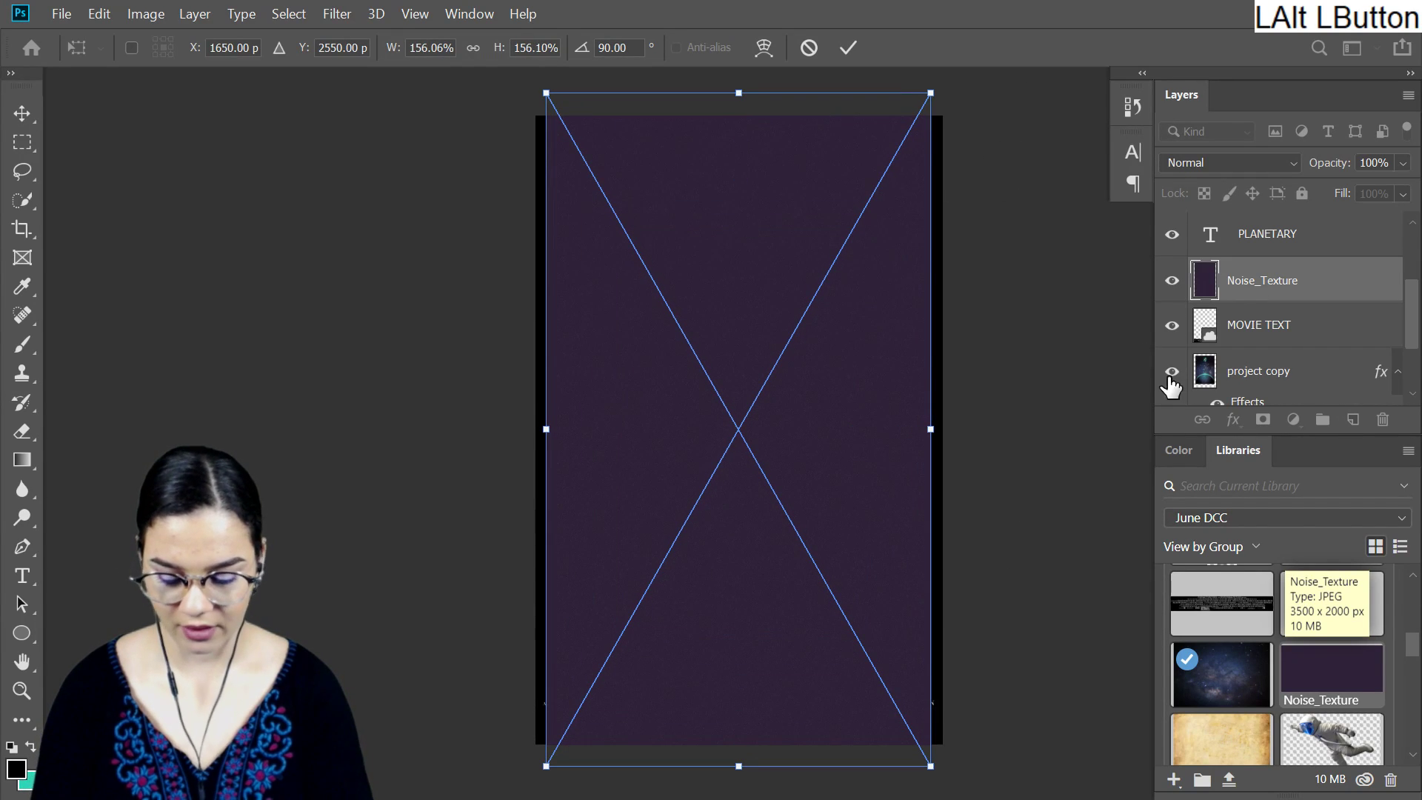
key("KP_Enter")
left_click_drag(1204, 280, 1209, 252)
left_click(1172, 234)
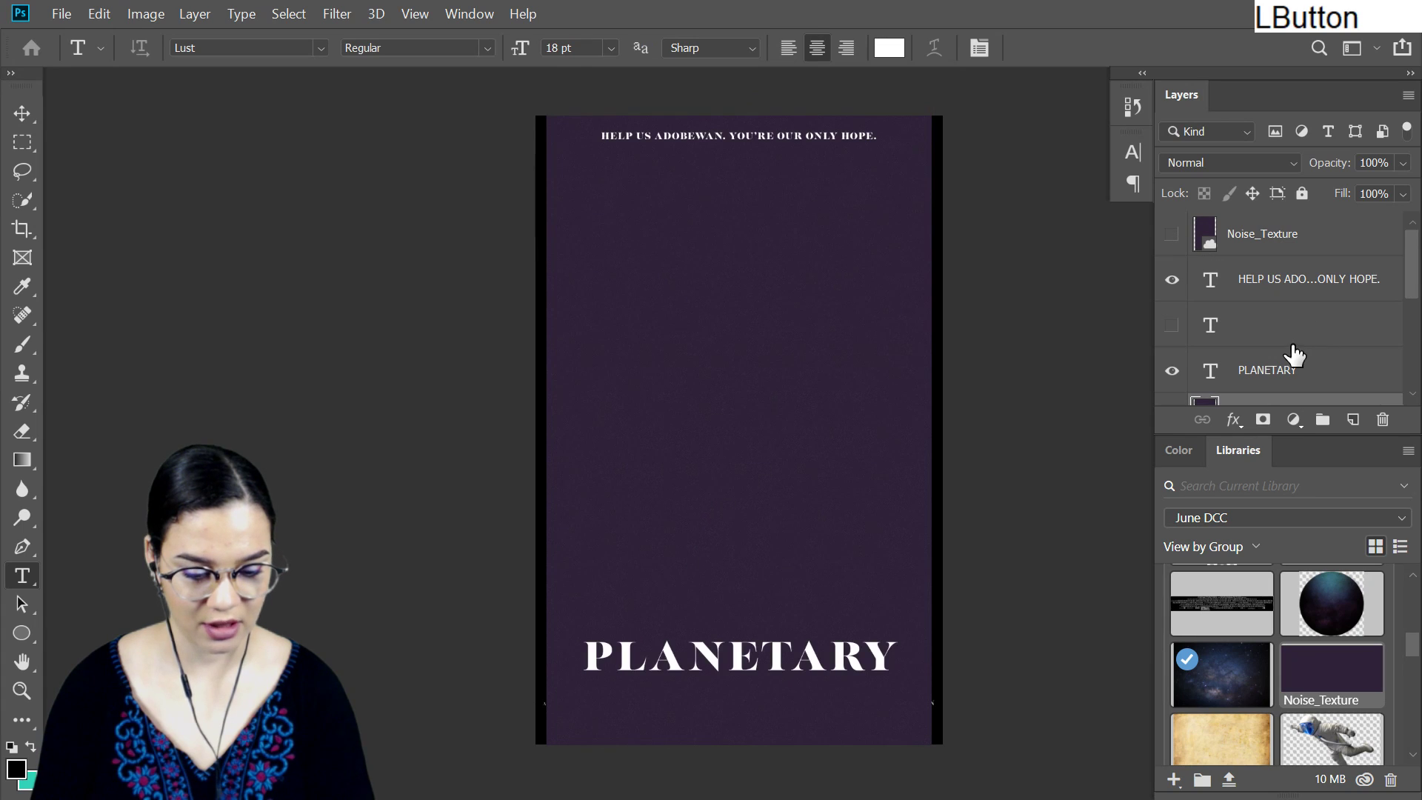
Blend the Noise_Texture layer above MOVIE TEXT with Soft Light and reduce its opacity to 47%
scroll(1289, 380, "down", 2)
left_click(1226, 164)
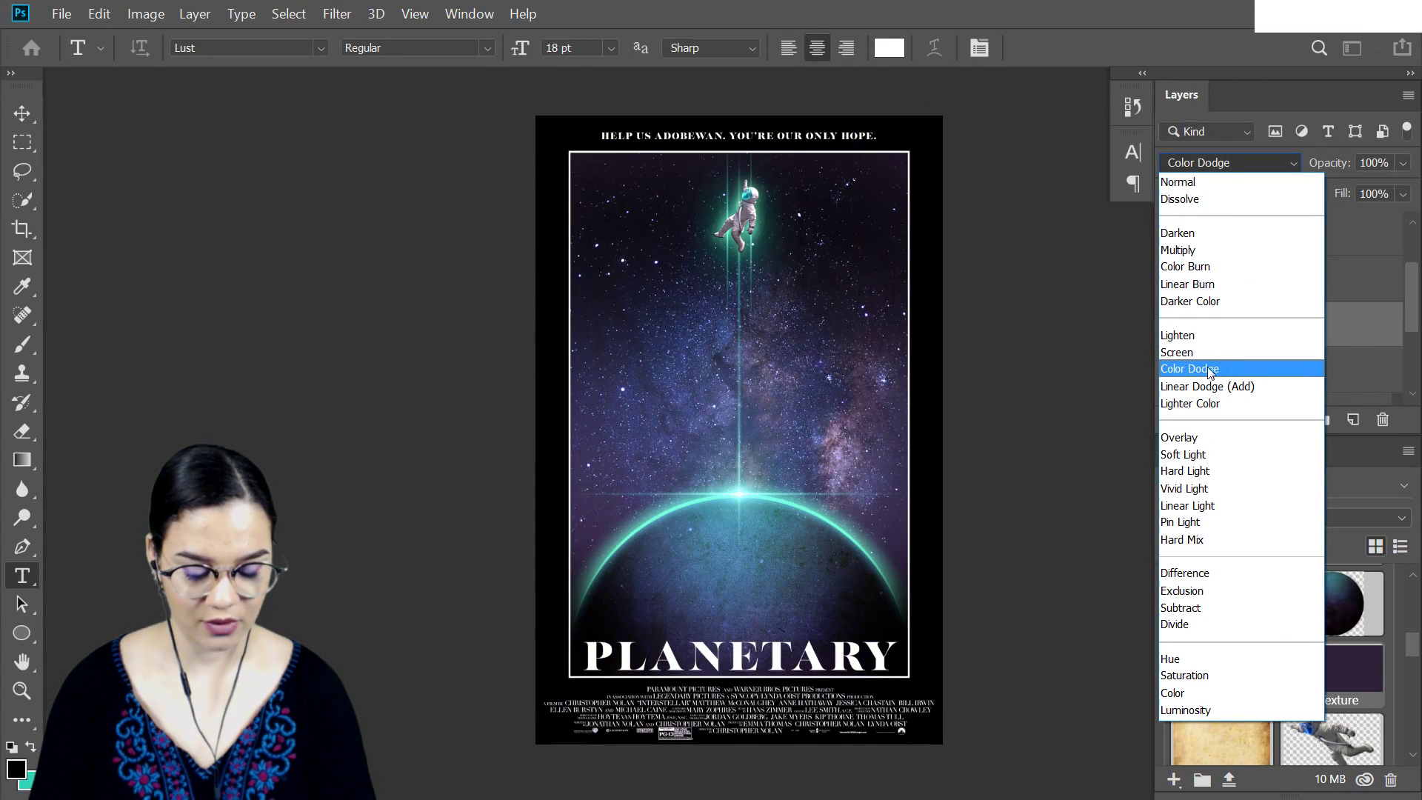
left_click(1200, 464)
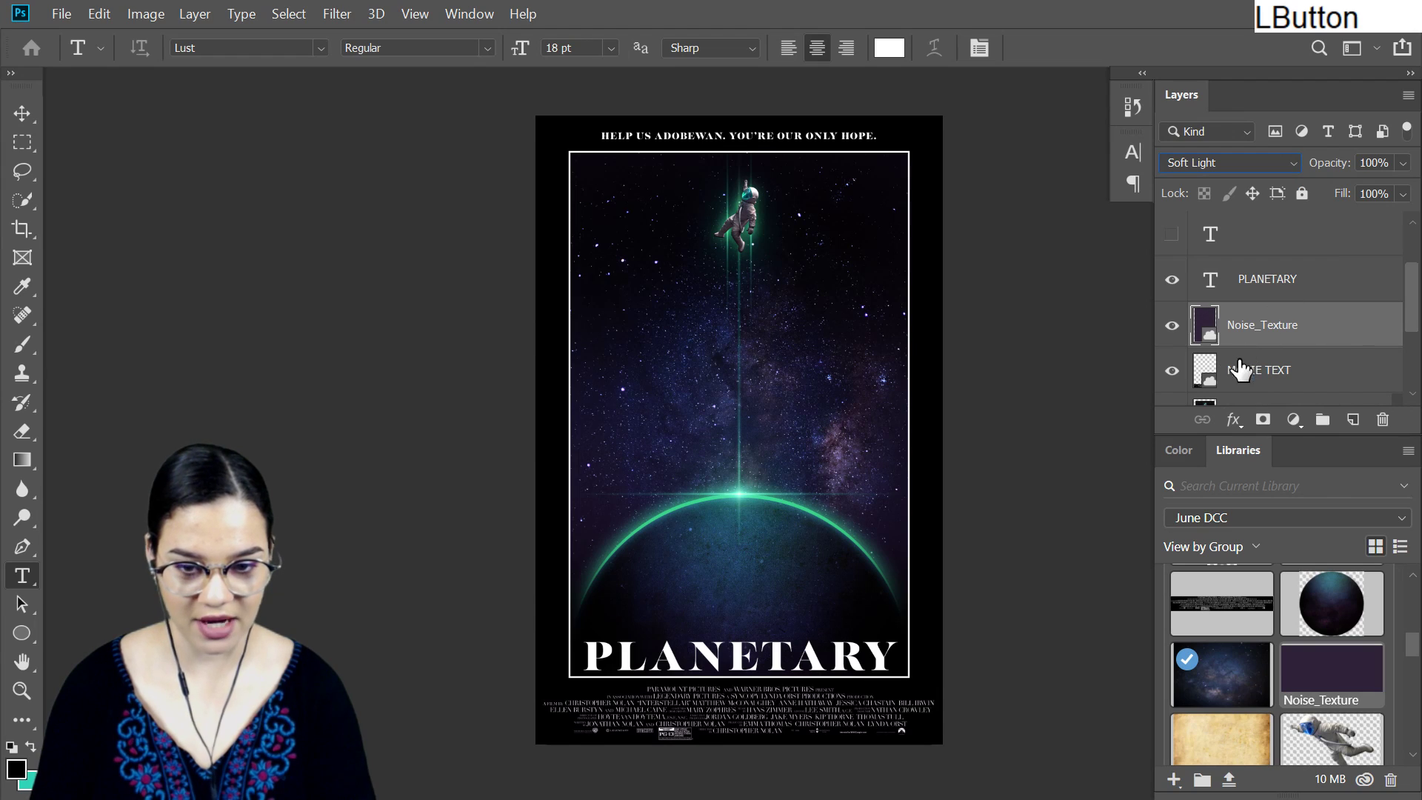
left_click(1403, 163)
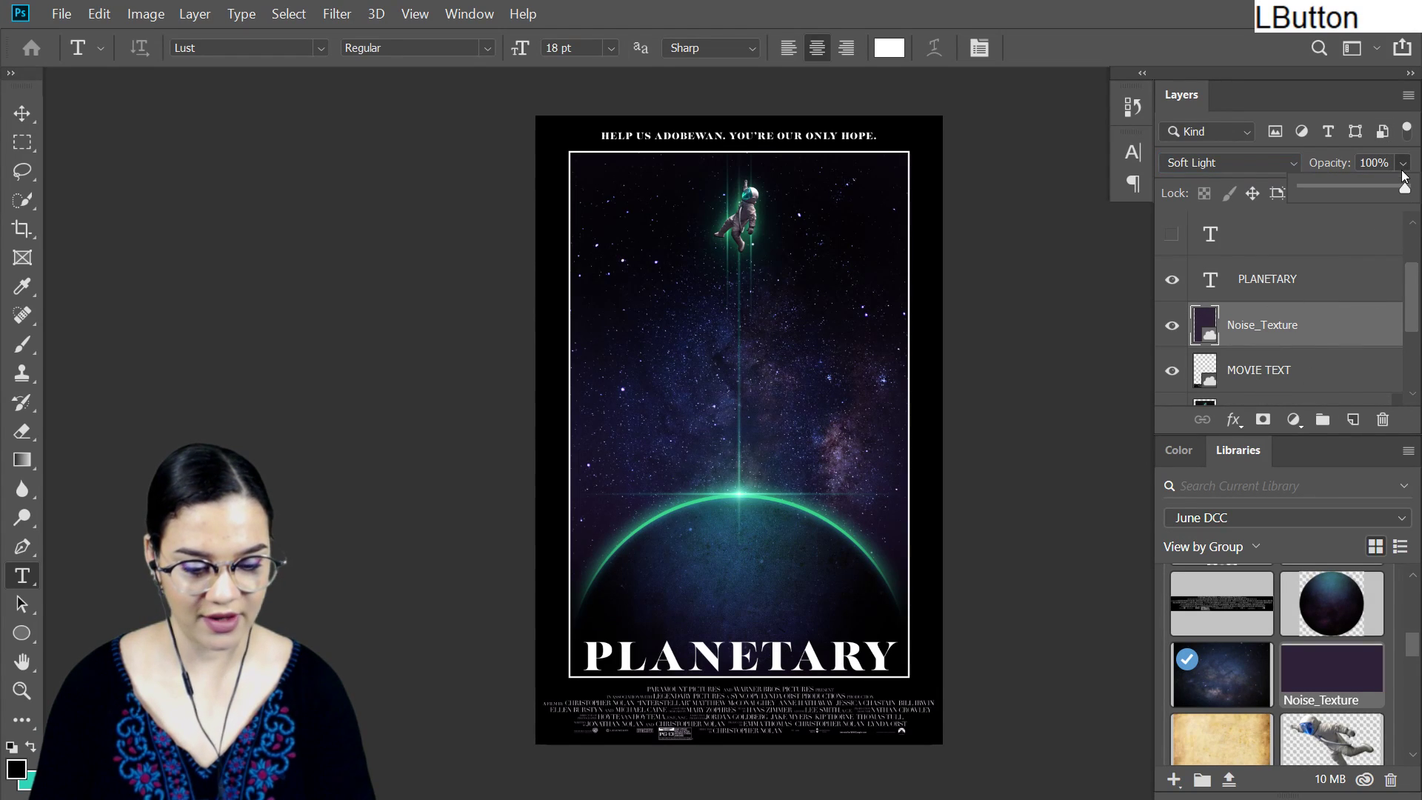
left_click(1351, 187)
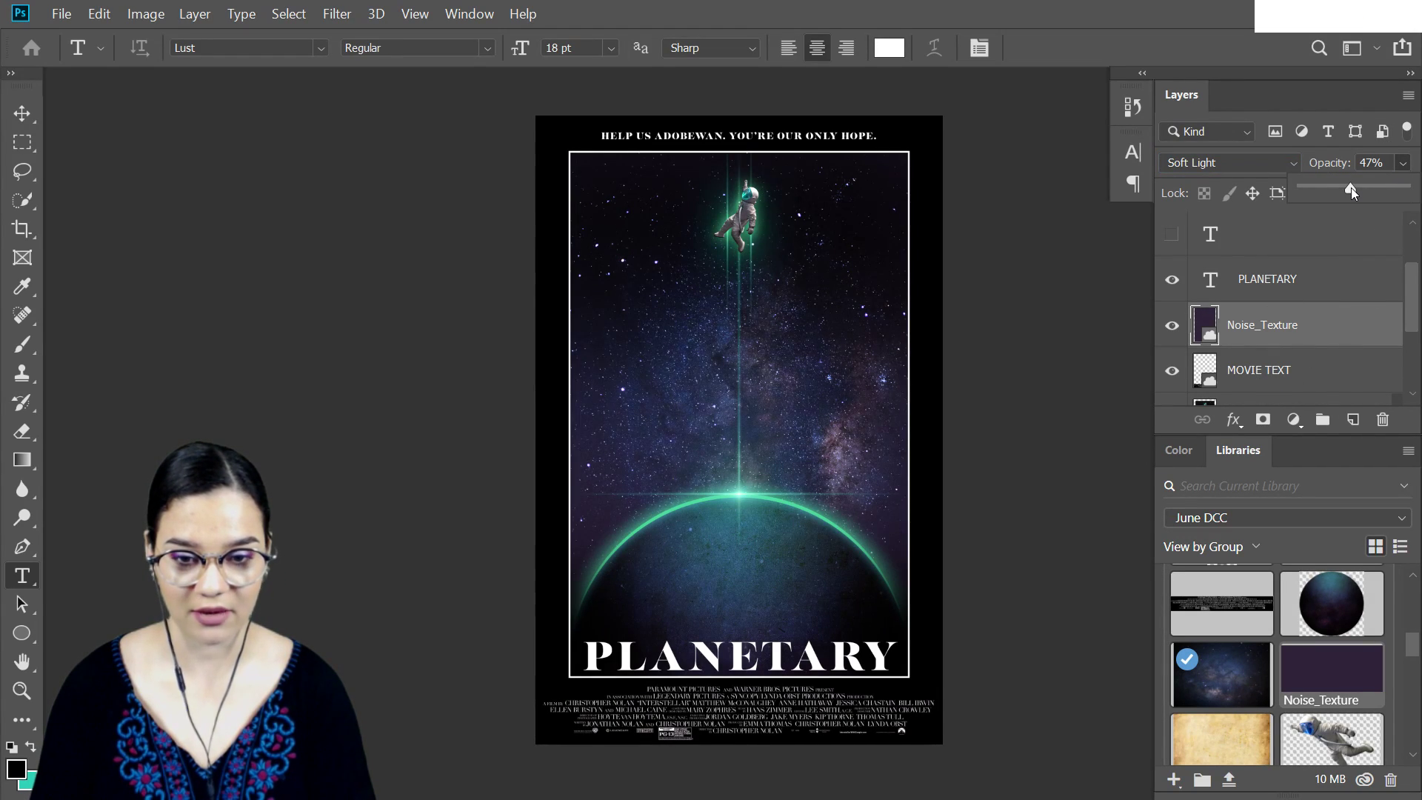
left_click(1310, 332)
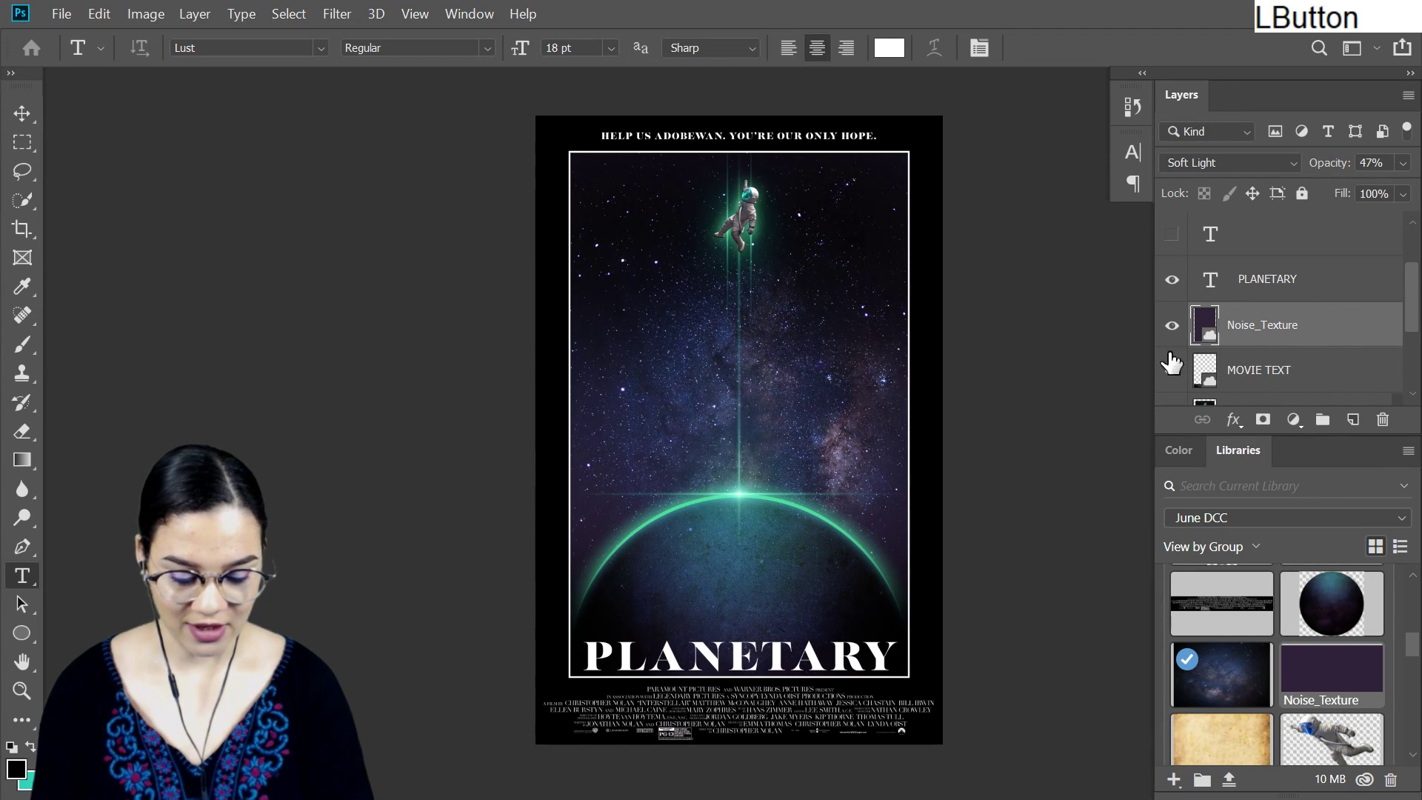
Copy the merged poster into a new document and save it as Lesson 4 Poster.jpg at quality 12, Baseline ("Standard")
key("ctrl+shift+s")
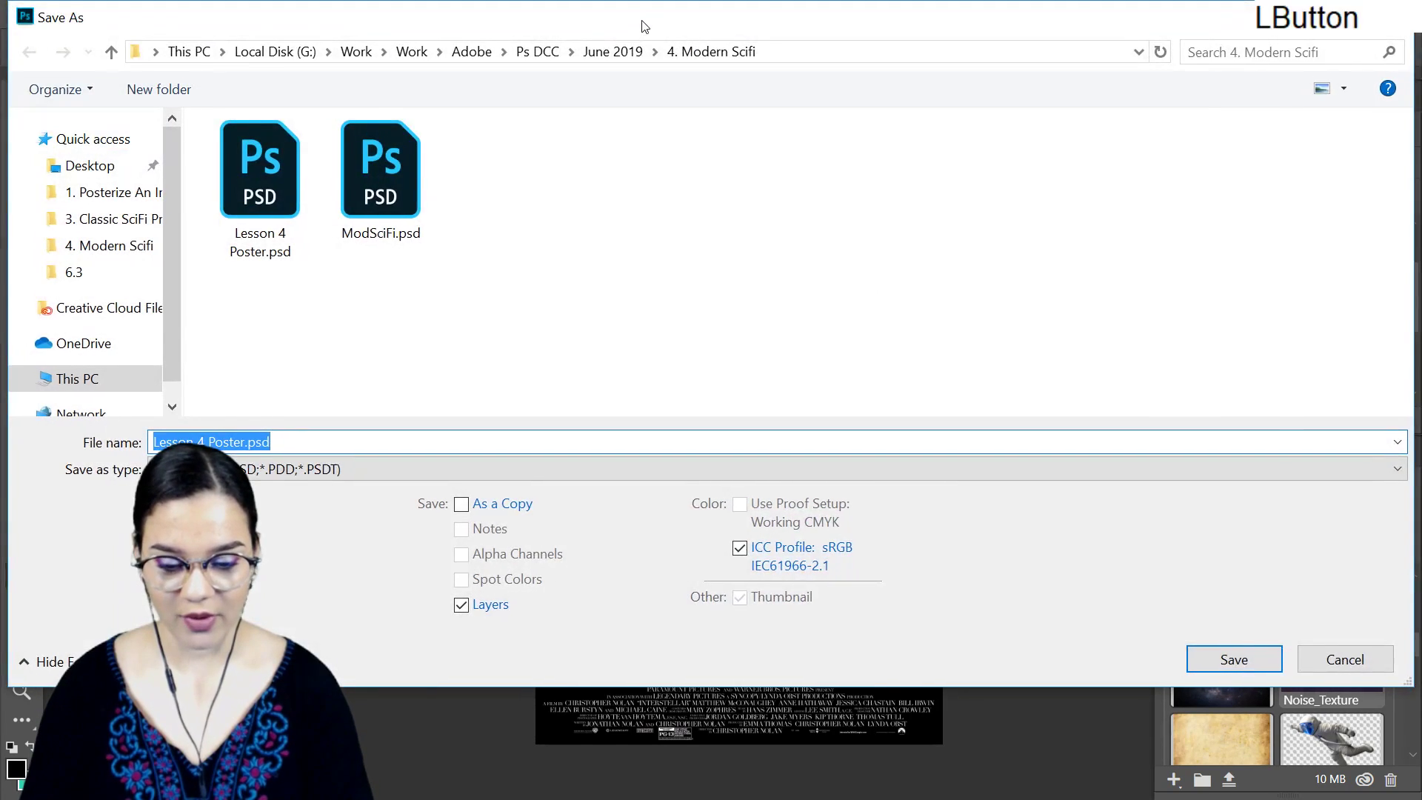
left_click(1345, 660)
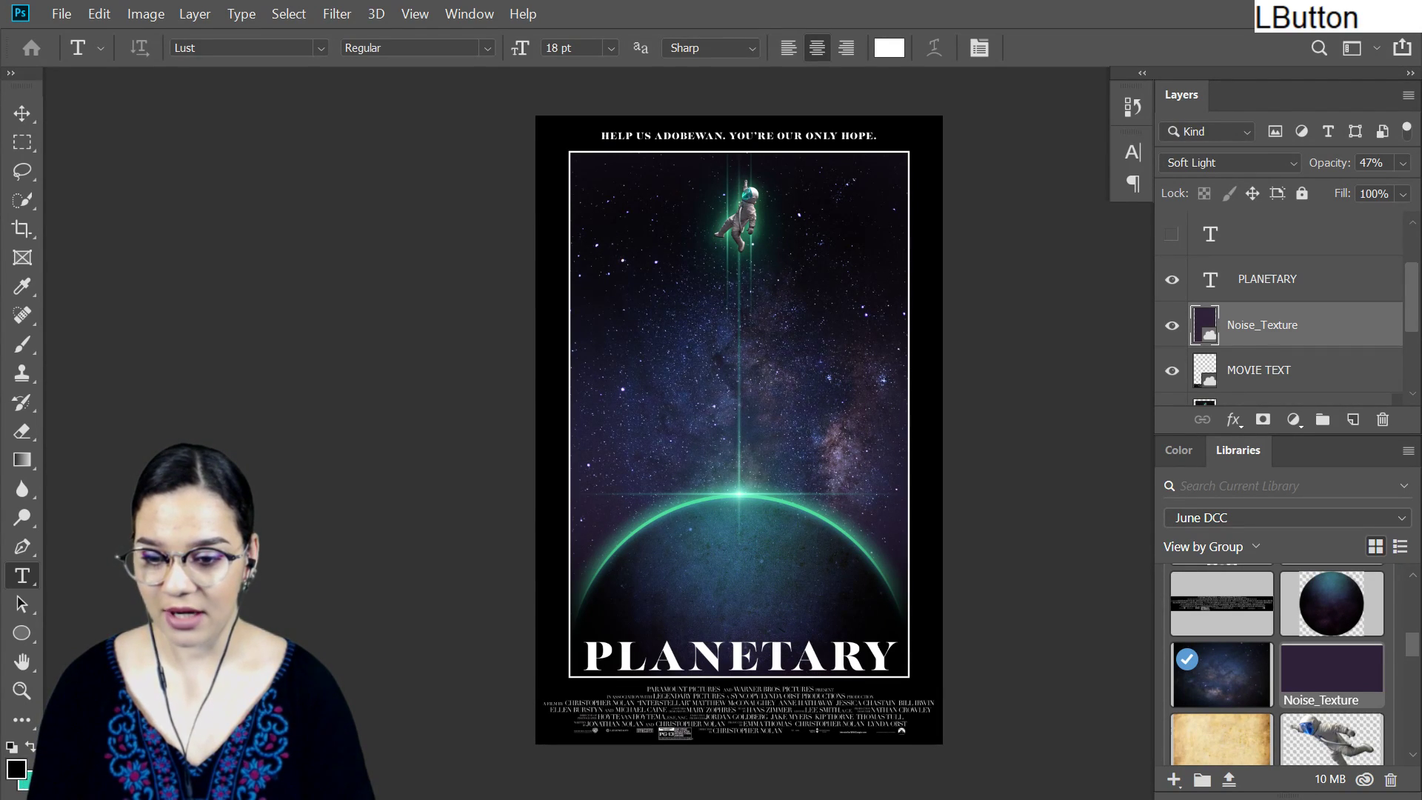
key("KP_Enter")
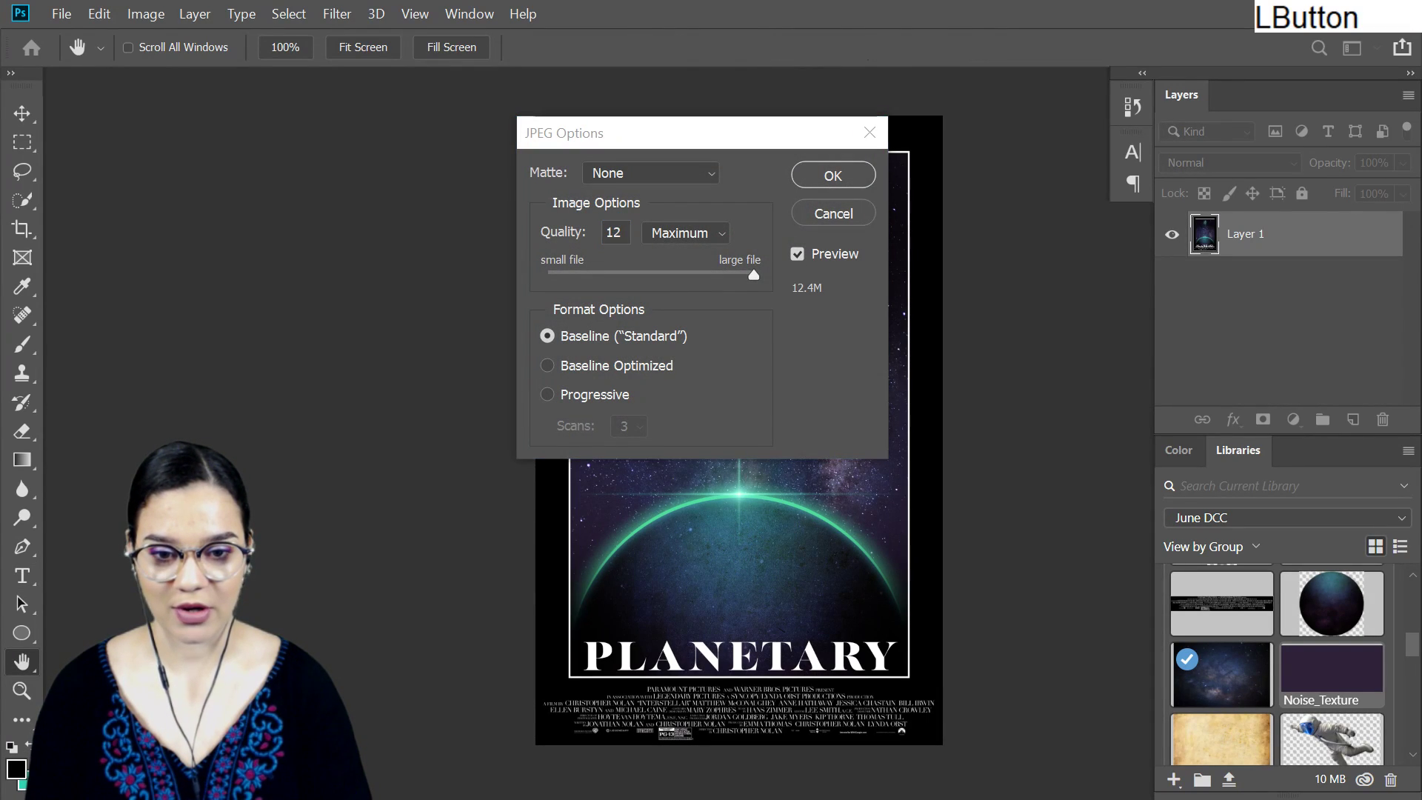
left_click(832, 172)
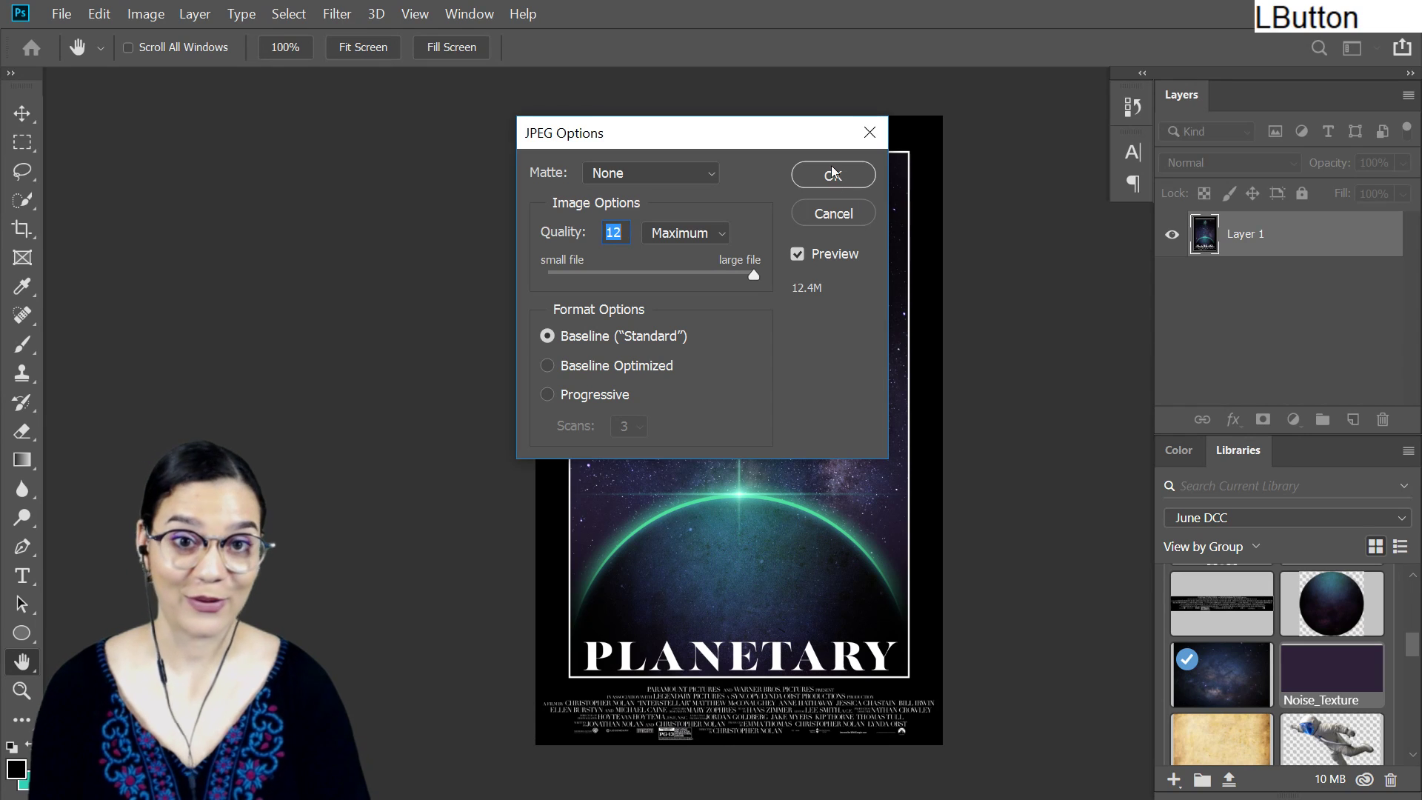
left_click(842, 179)
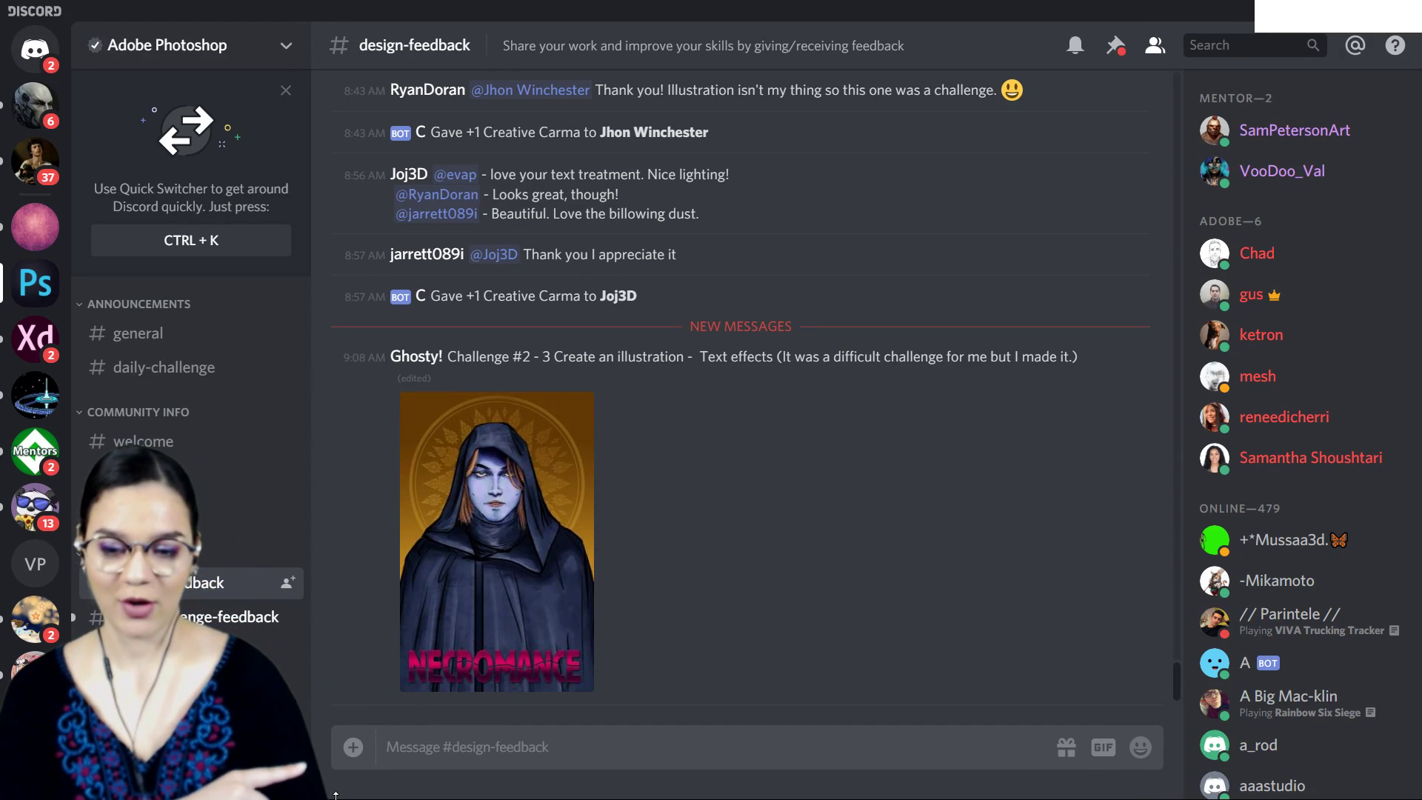
Switch to Discord and upload Lesson 4 Poster.jpg to the #design-feedback channel with the comment "Here is my entry!"
left_click(350, 745)
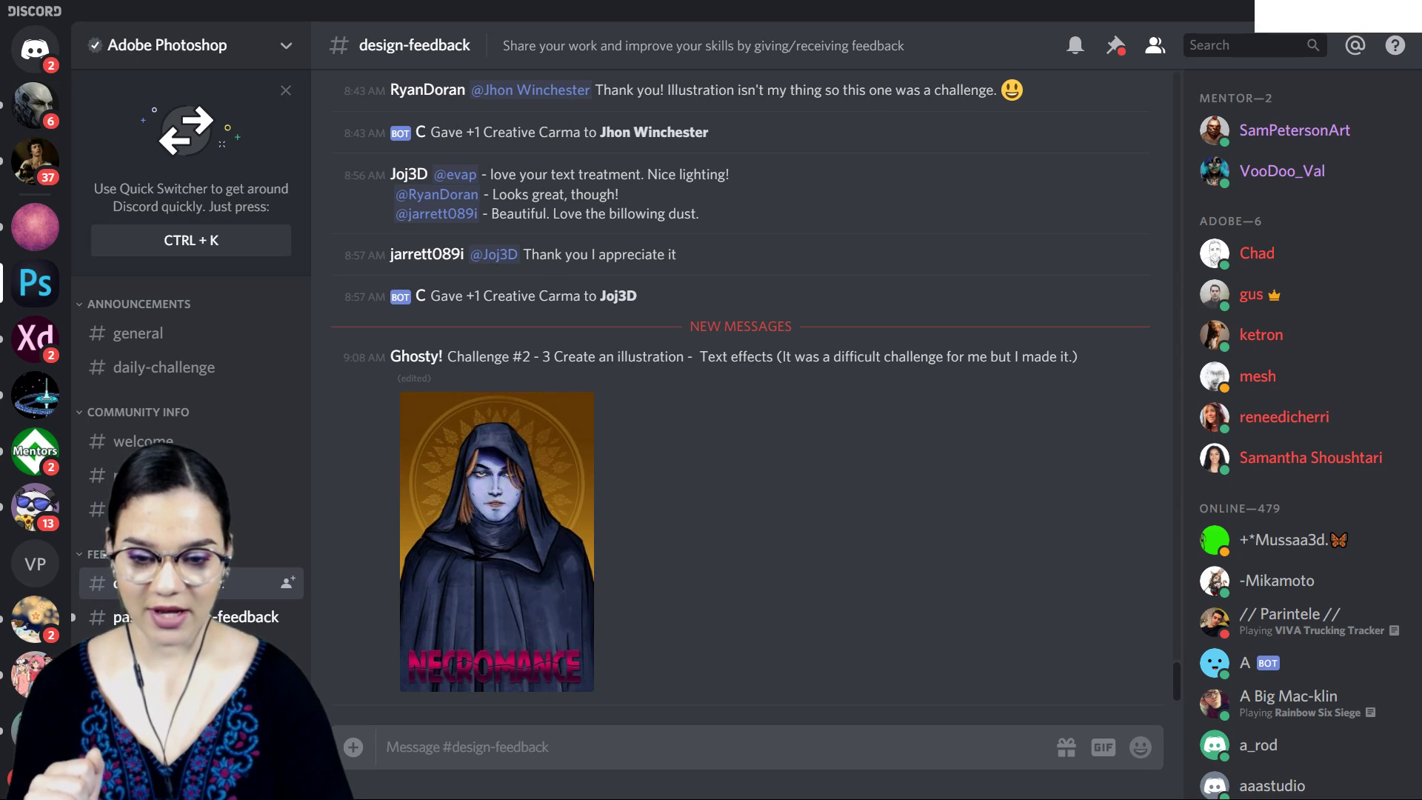
left_click(350, 746)
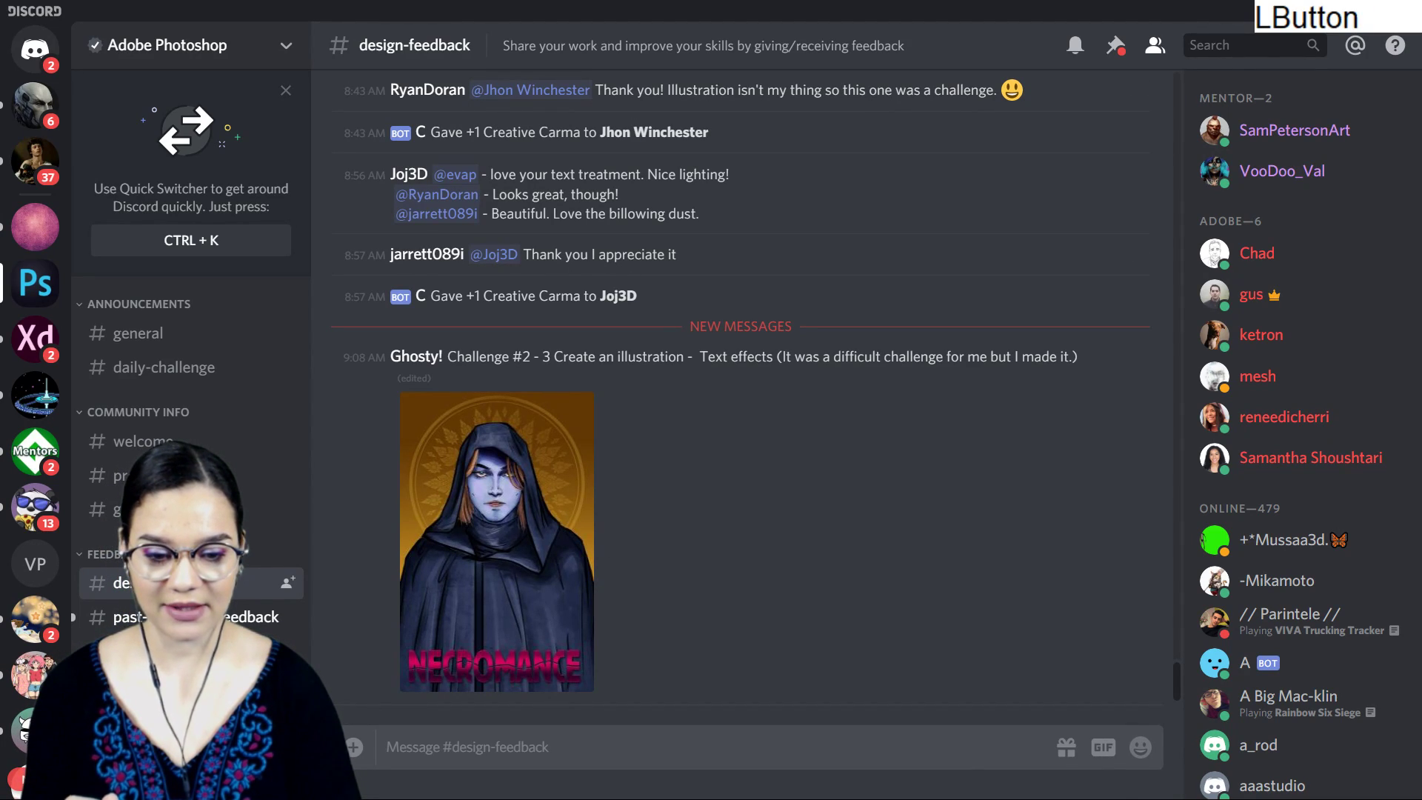
double_click(892, 490)
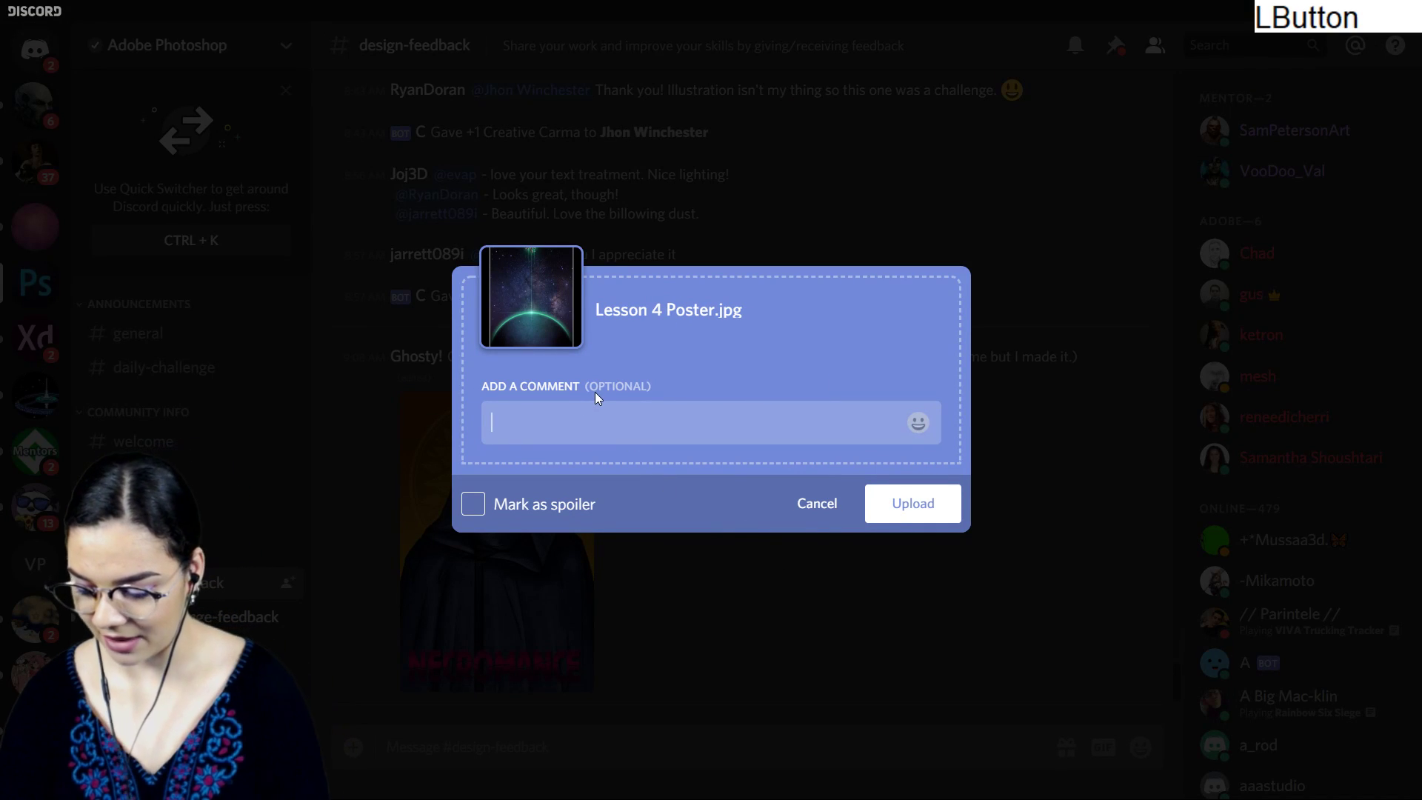
type("Here is m")
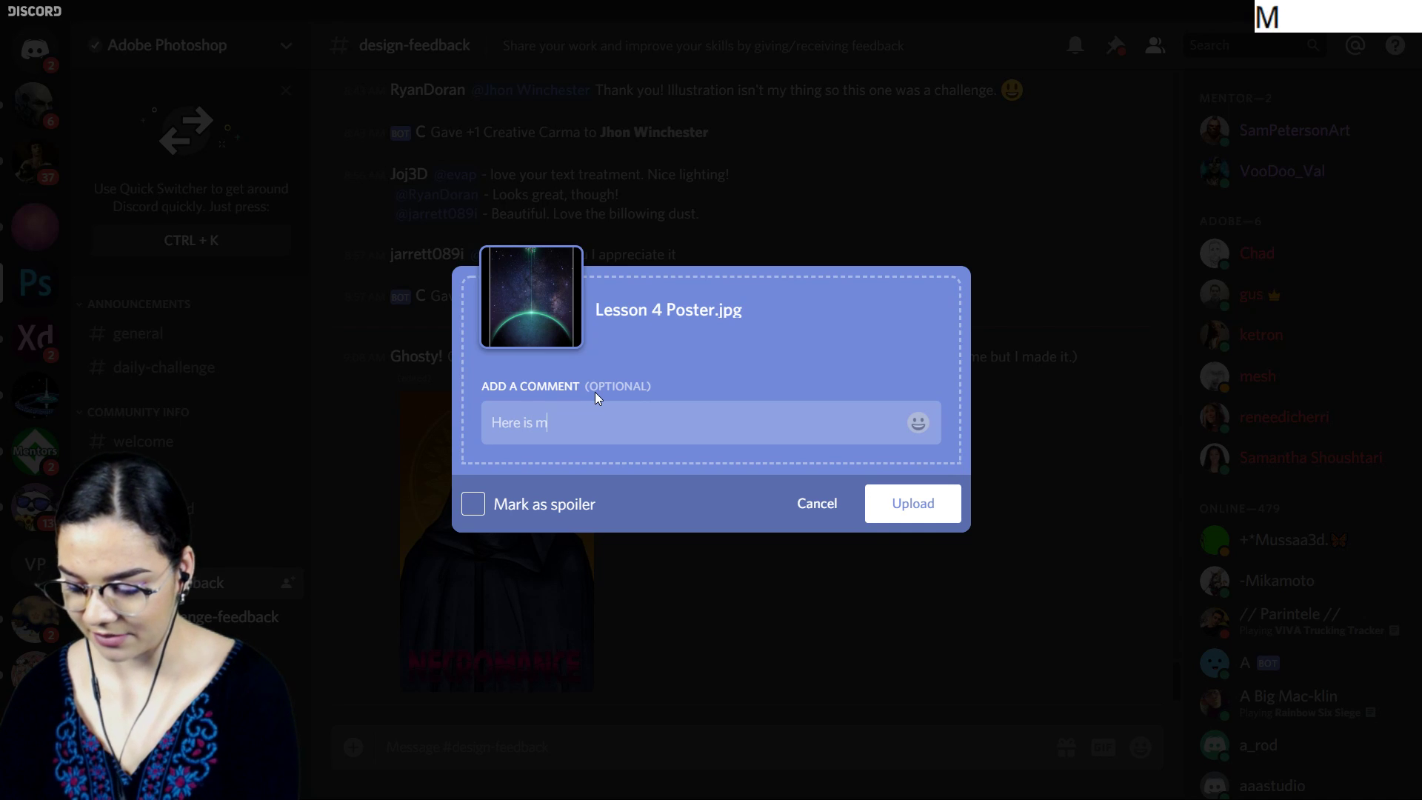
type("y entry!")
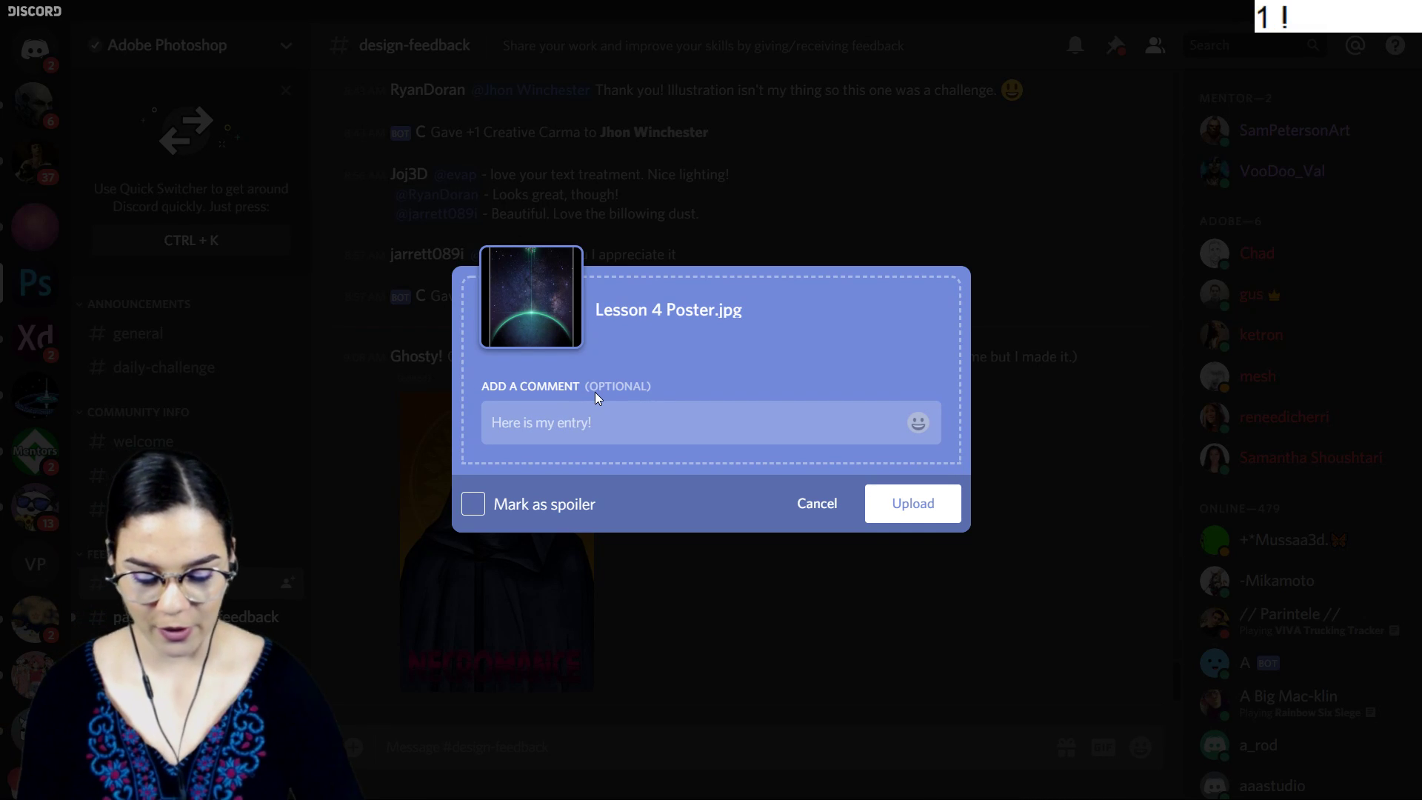
left_click(924, 507)
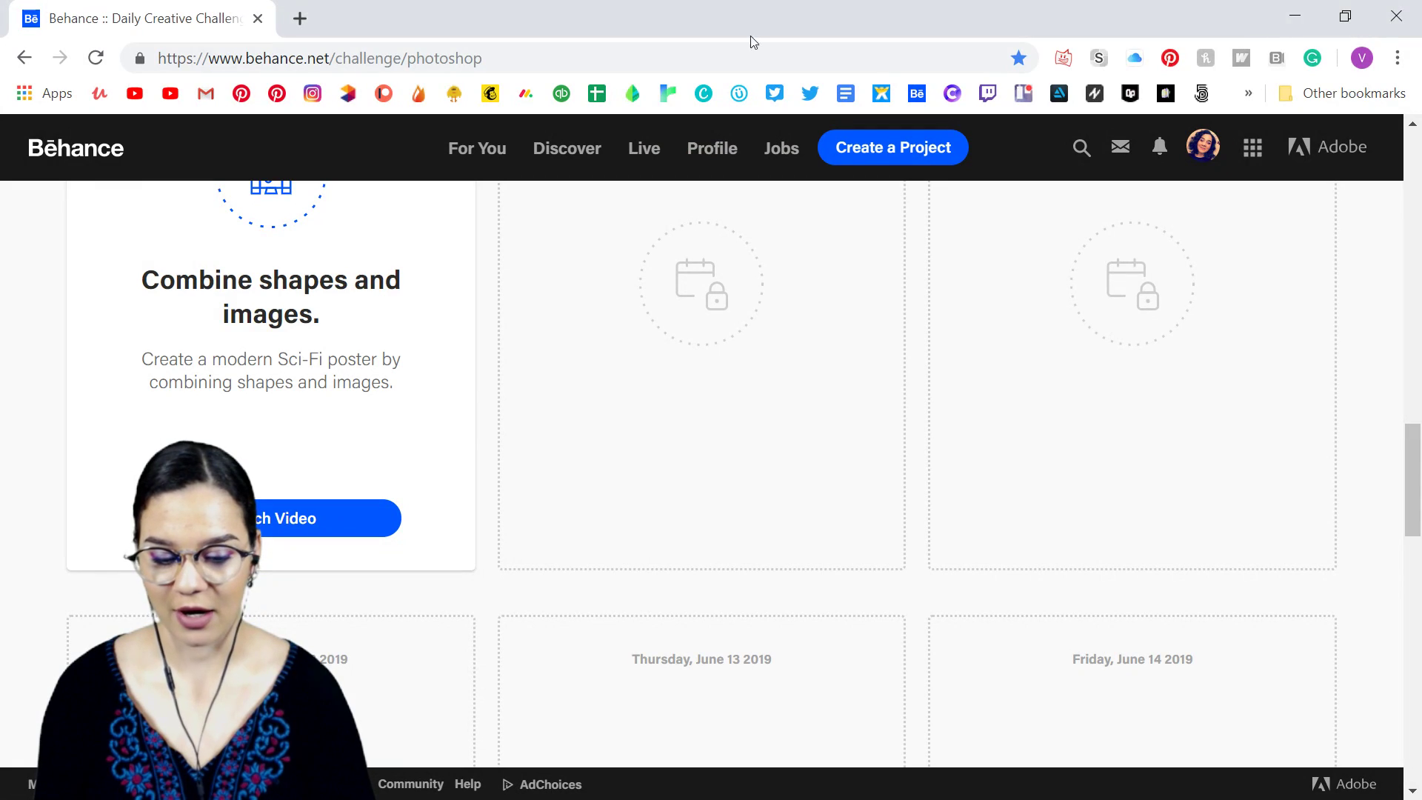
Switch to the Behance challenge page, go to the own profile and open the project "Ps DCC - June 2019" for editing
left_click(1185, 161)
left_click(1200, 151)
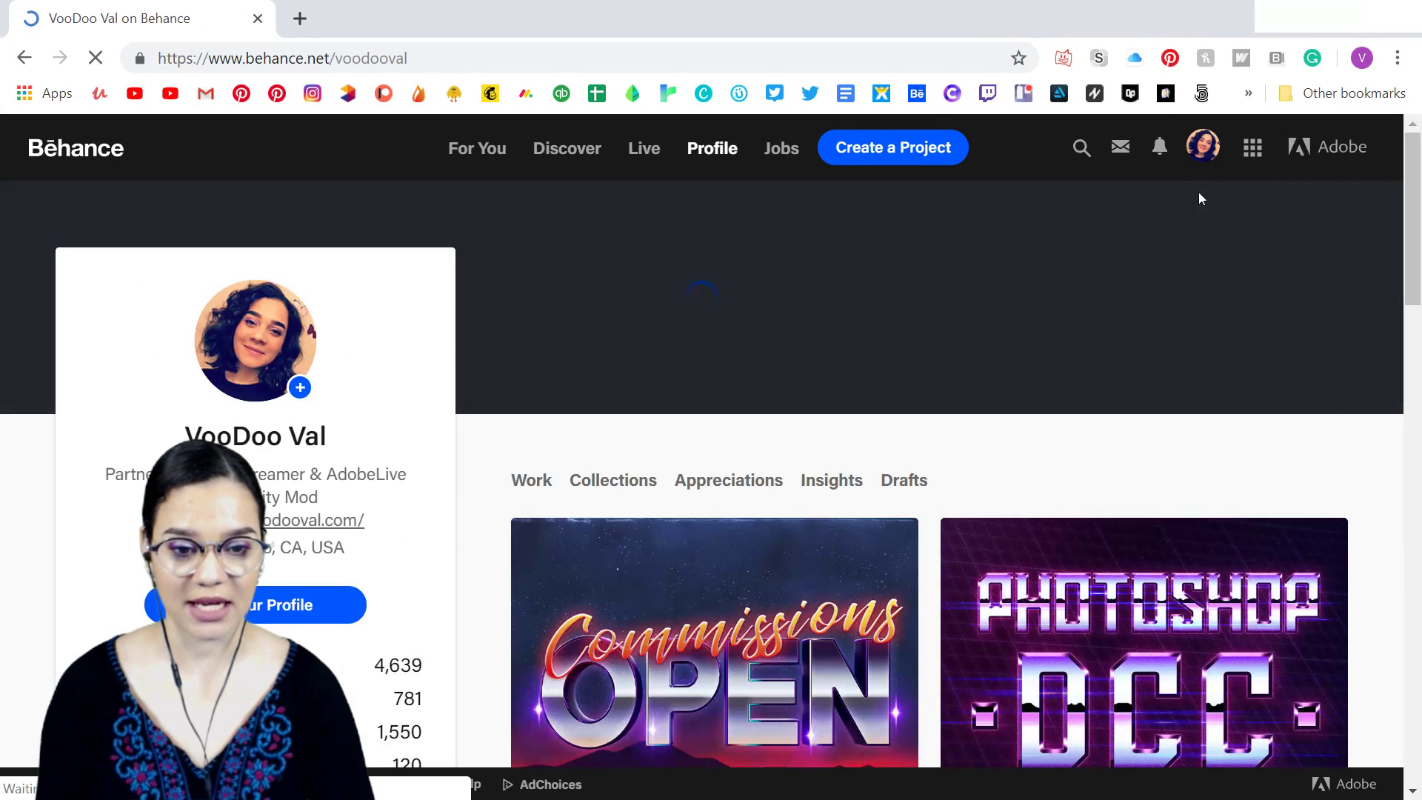
scroll(1178, 533, "down", 3)
left_click(989, 330)
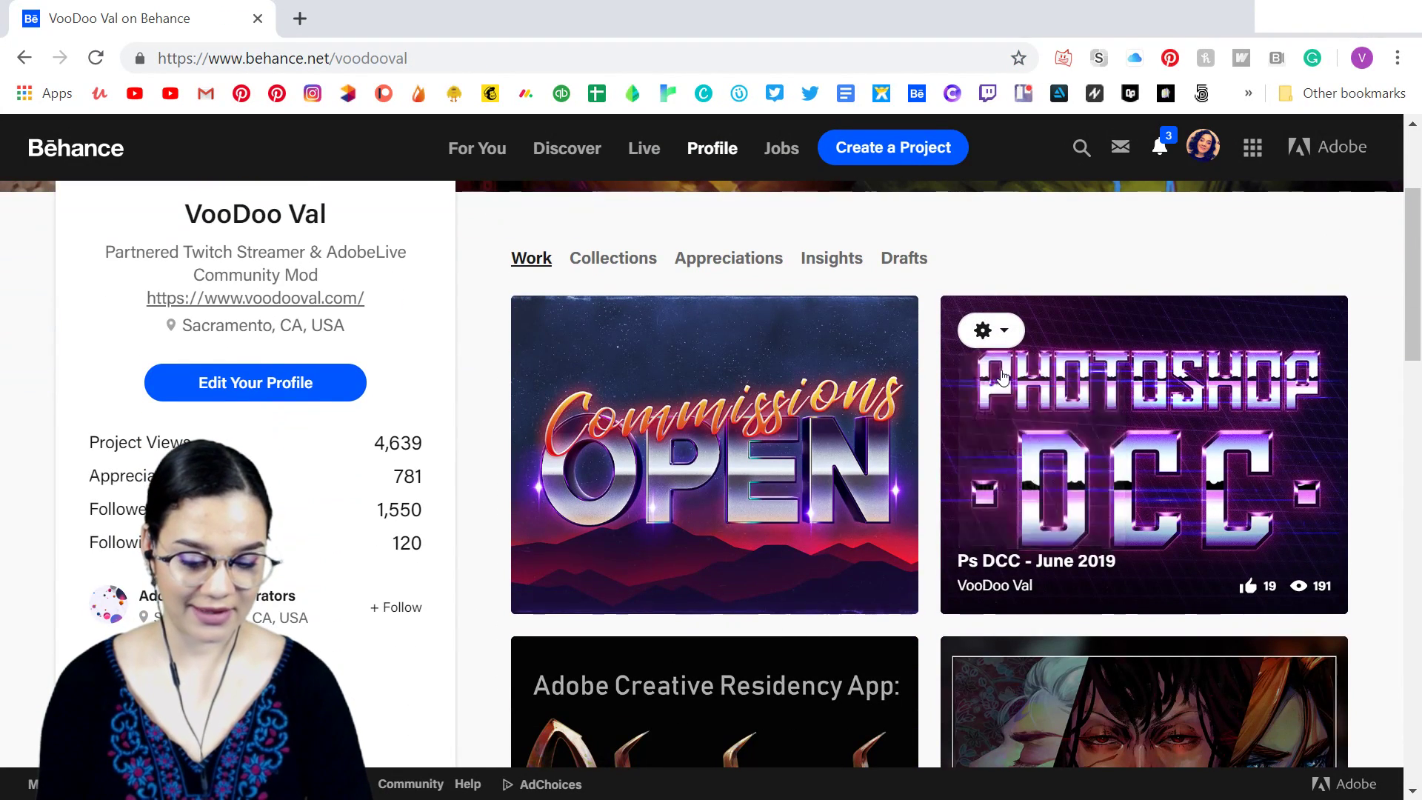
left_click(994, 383)
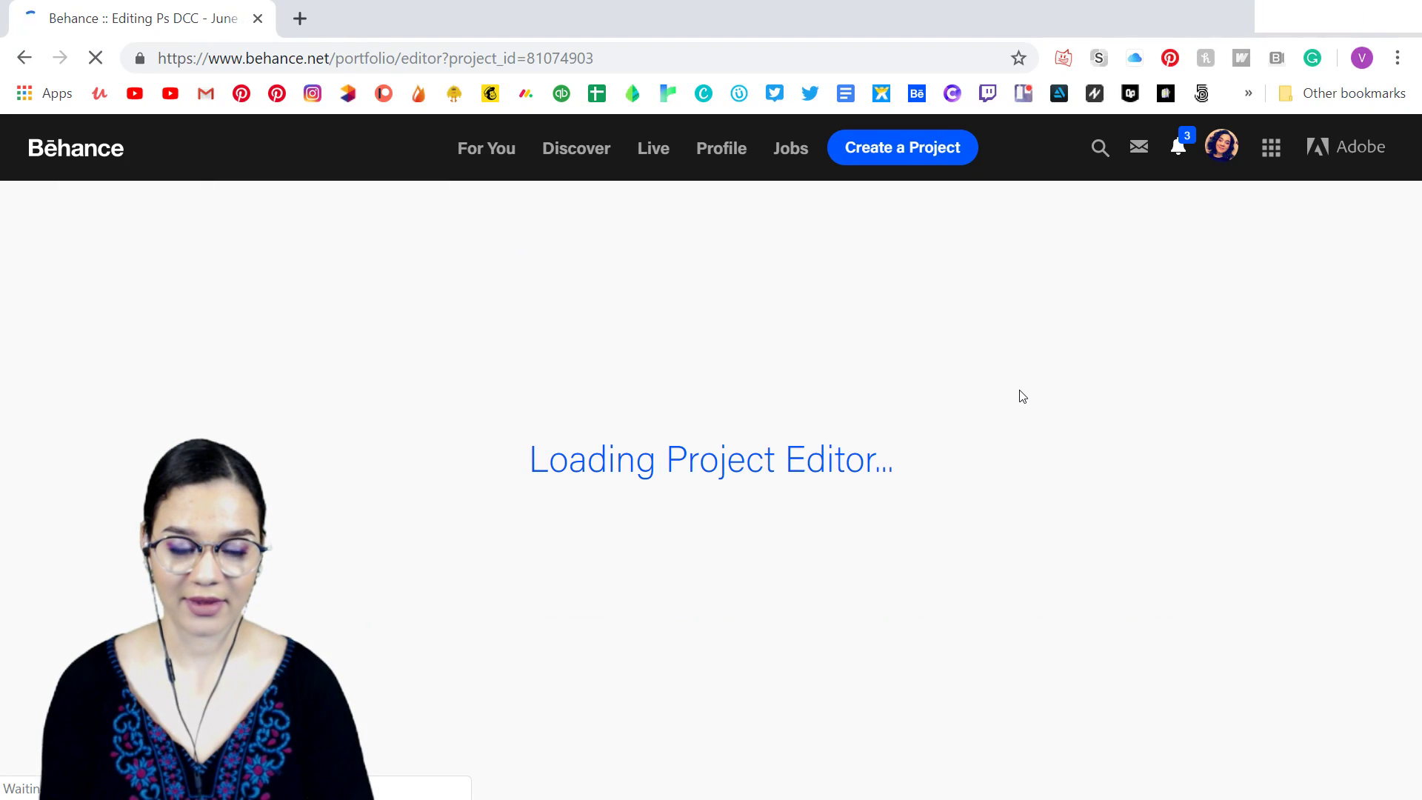
Insert Lesson 4 Poster.jpg from the 4. Modern Scifi folder between the CHALLENGE 4 and CHALLENGE 5 headings
scroll(951, 554, "down", 15)
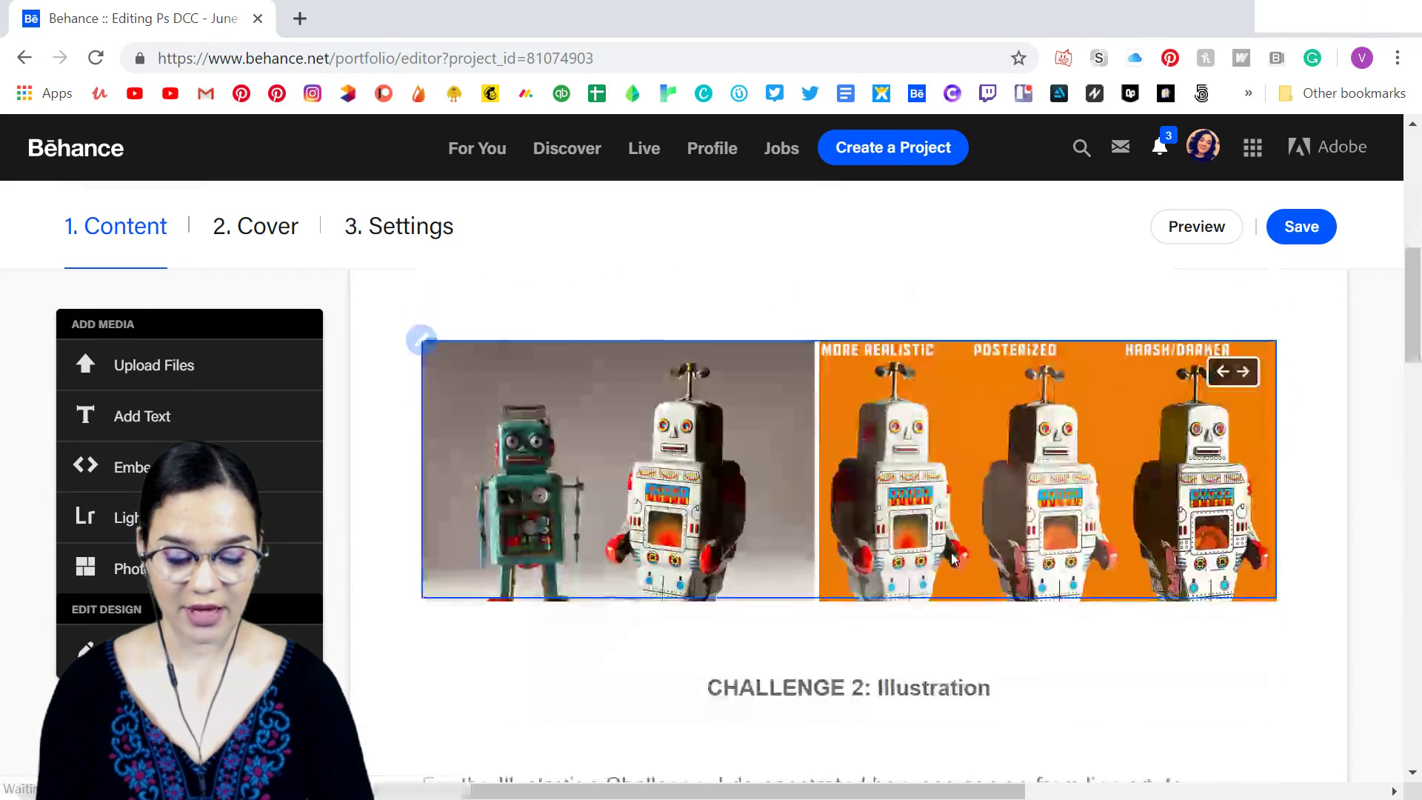
scroll(951, 548, "down", 10)
scroll(951, 548, "up", 4)
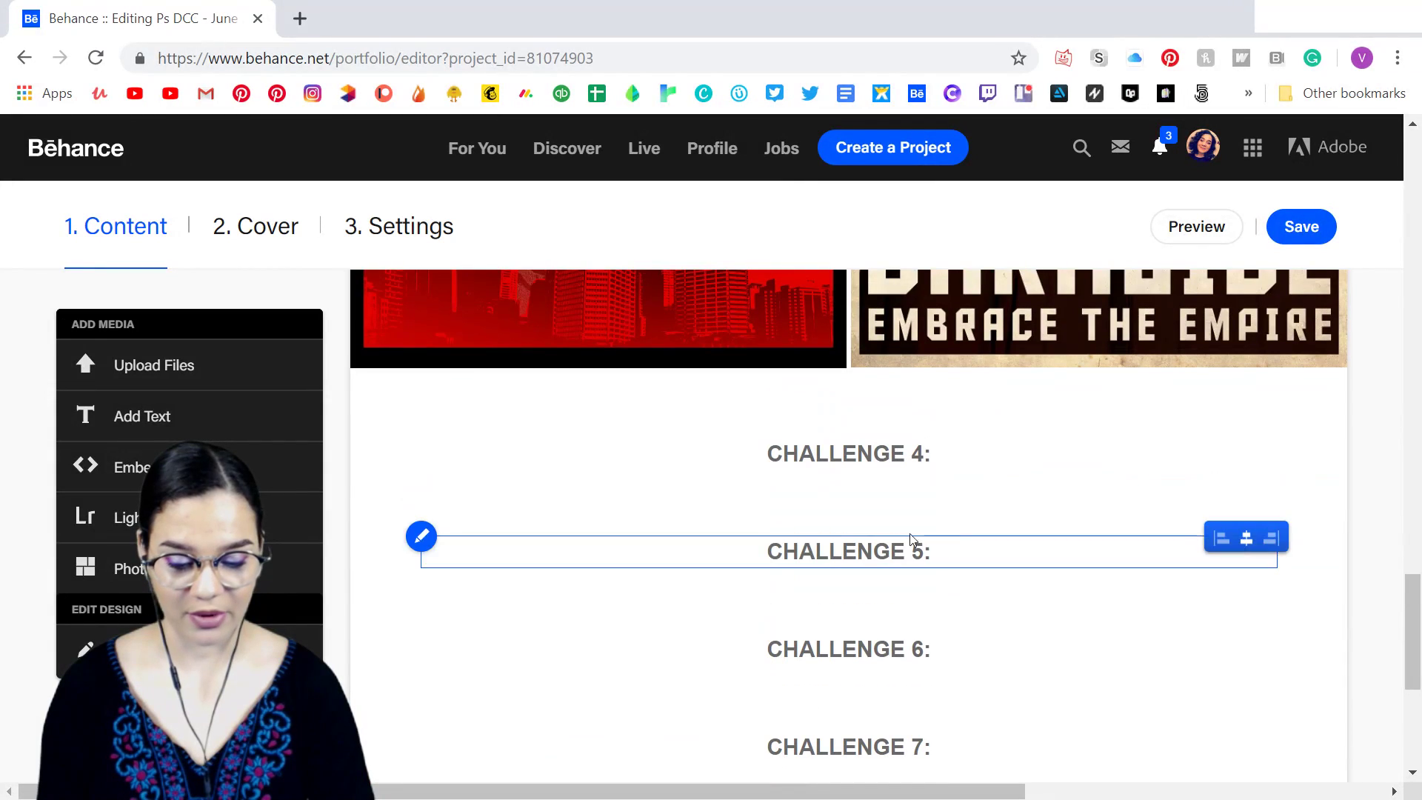
left_click(813, 508)
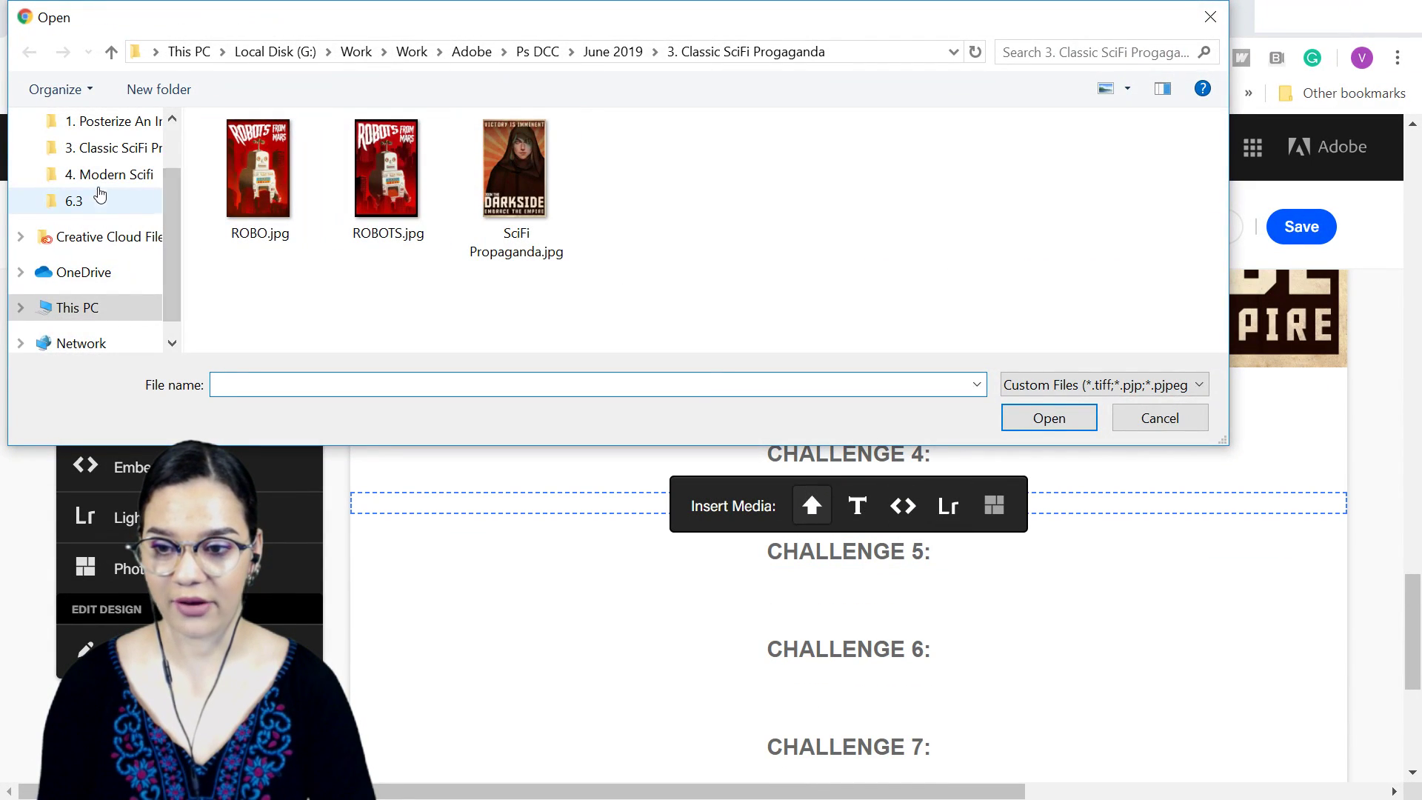
left_click(97, 177)
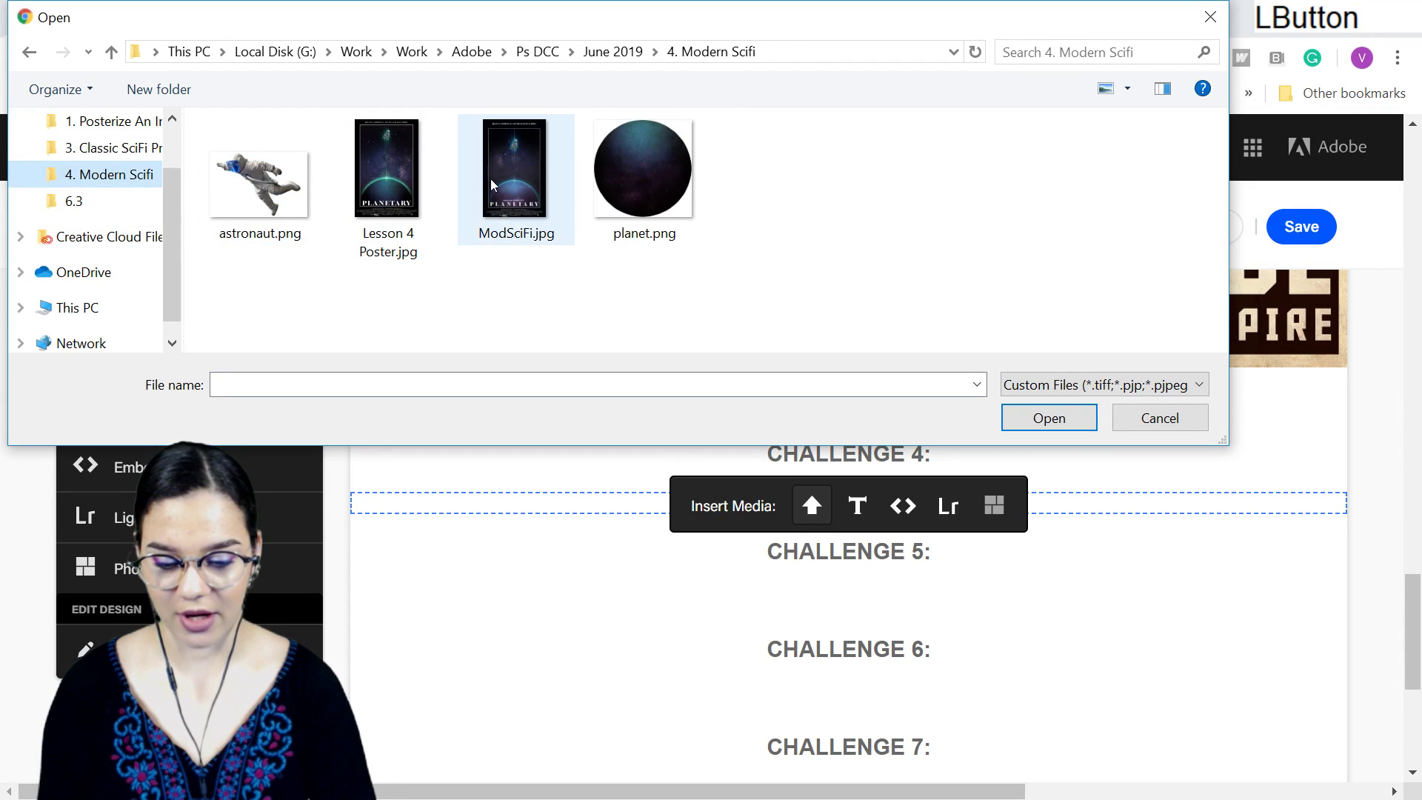
left_click(404, 185)
left_click(1034, 418)
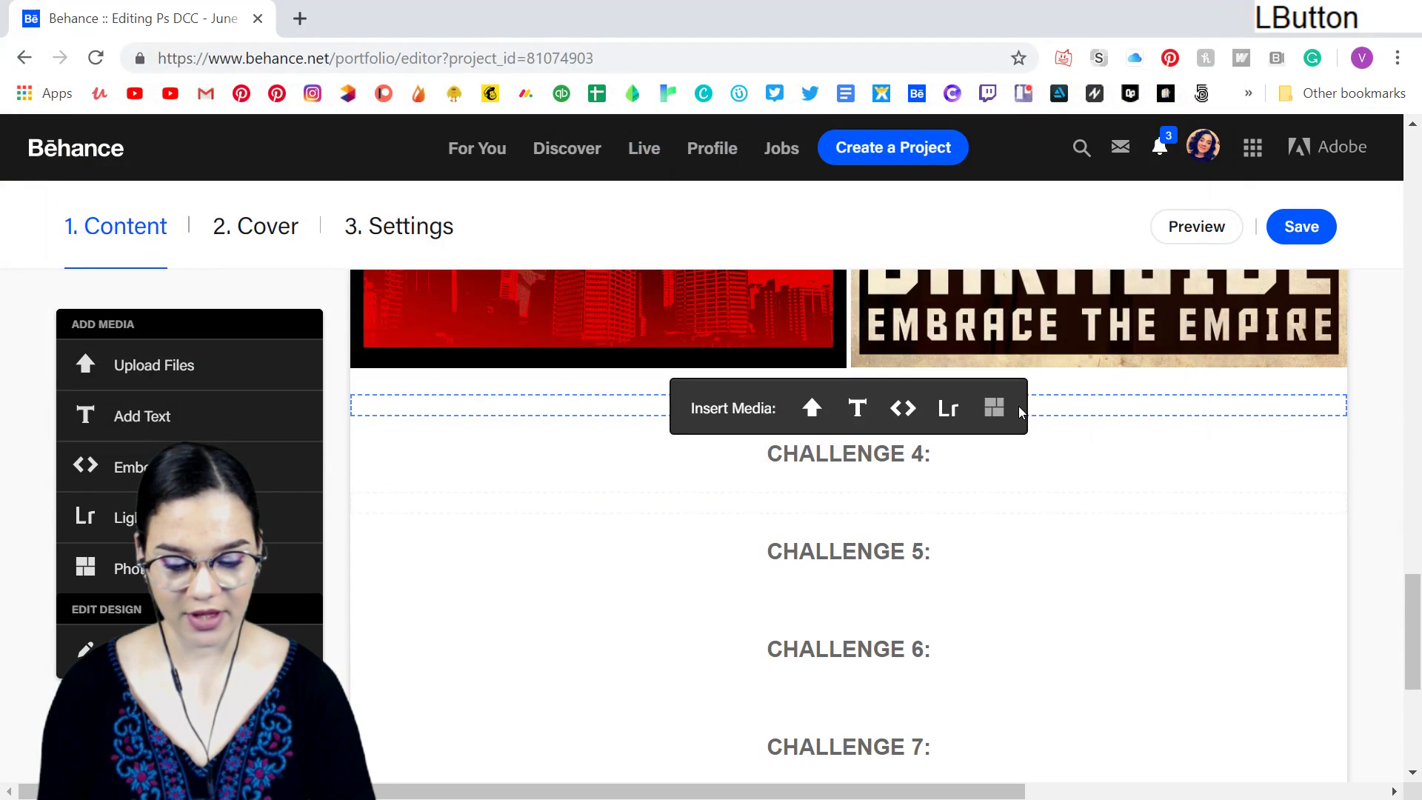
Review the project's layout from the introduction down to the CHALLENGE 9 heading, including the inserted poster under CHALLENGE 4
scroll(986, 400, "up", 3)
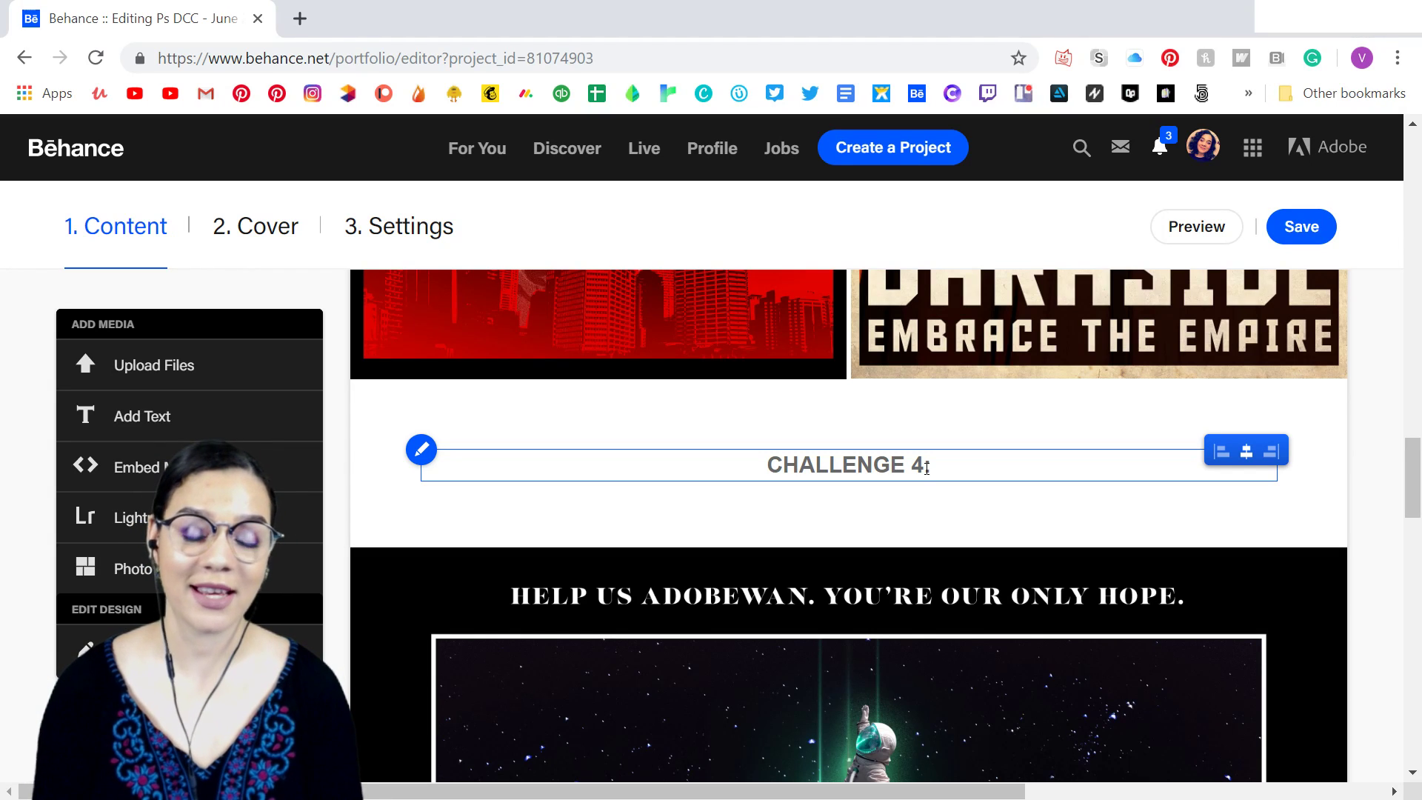
left_click(1026, 487)
scroll(1022, 493, "up", 15)
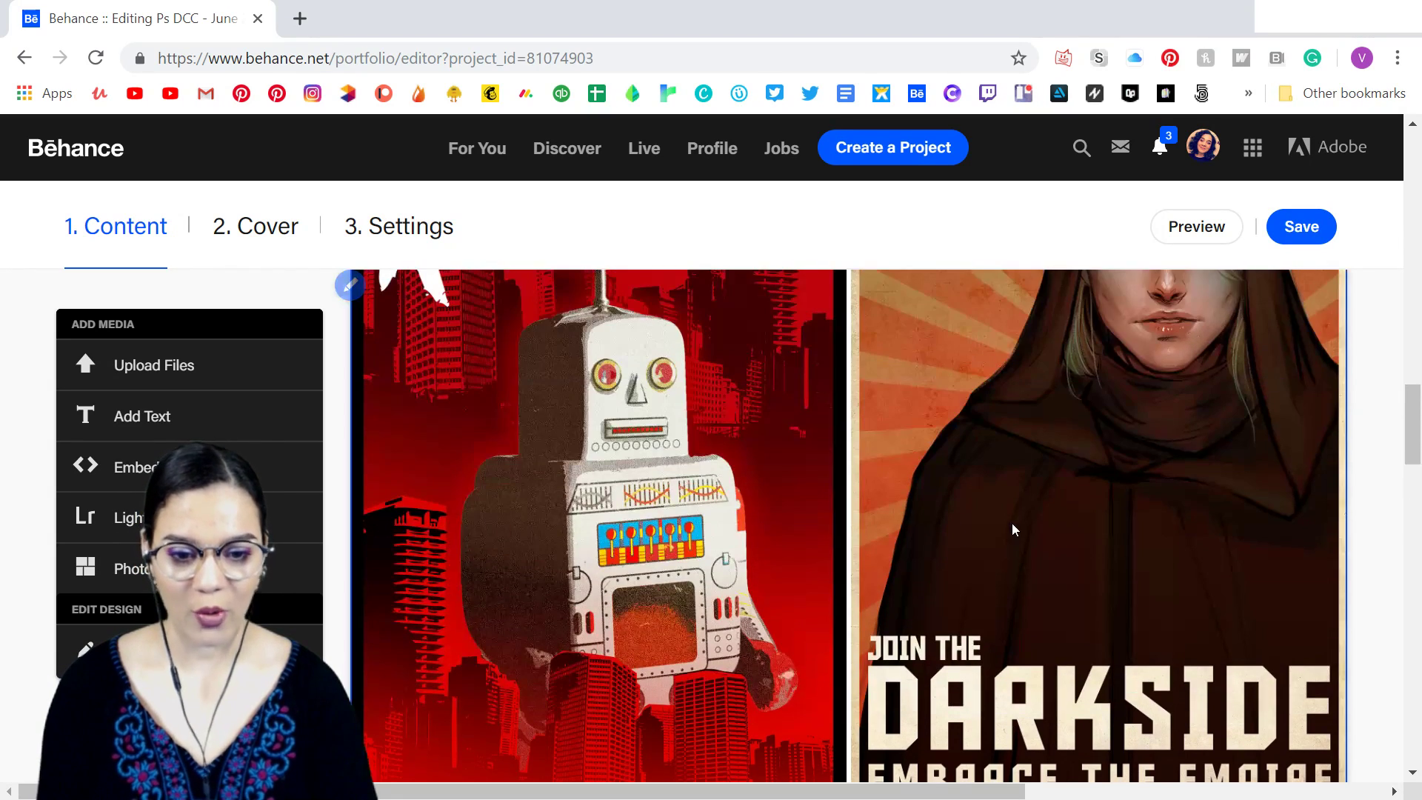
scroll(1016, 509, "up", 15)
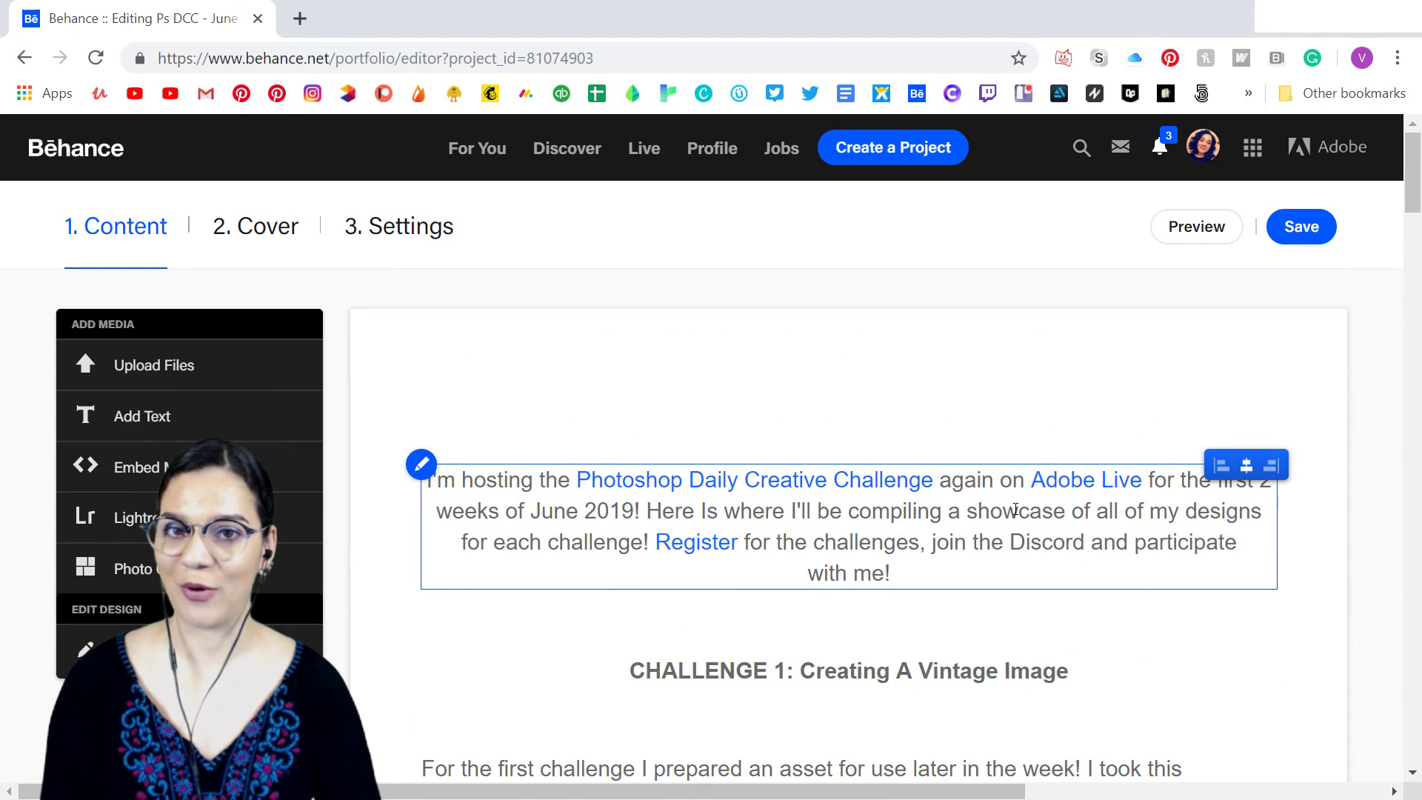
scroll(1015, 509, "down", 15)
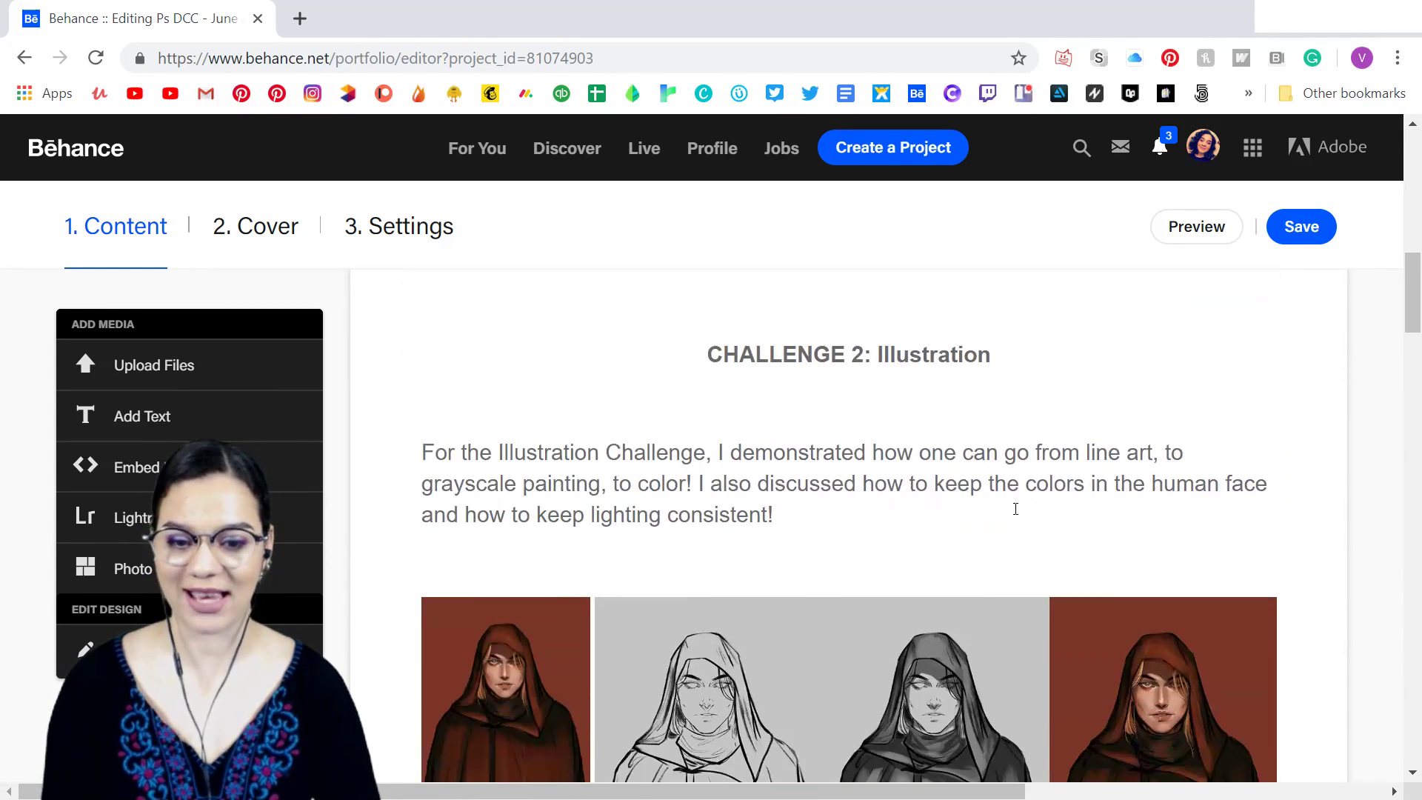
scroll(1015, 509, "down", 6)
scroll(1015, 508, "down", 6)
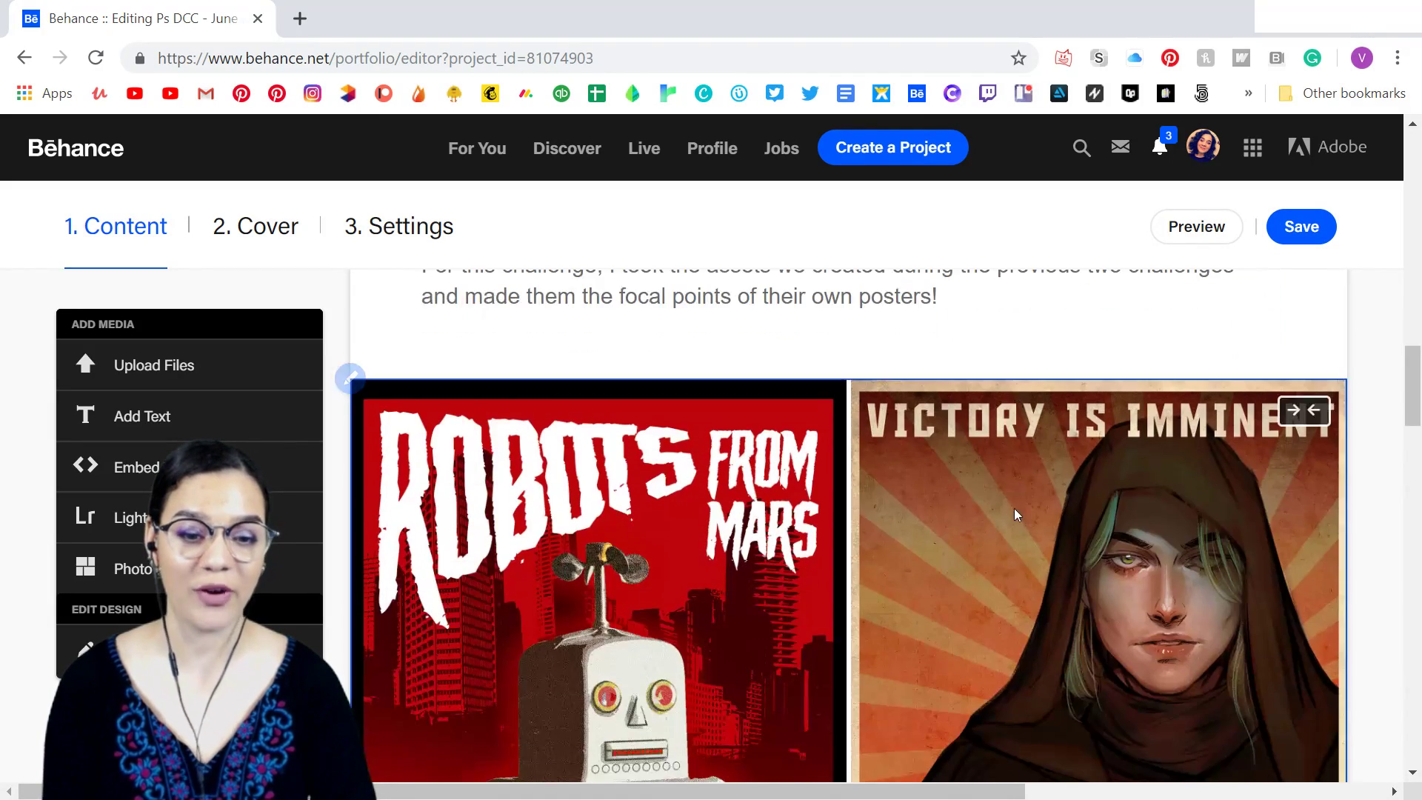
scroll(1015, 508, "down", 15)
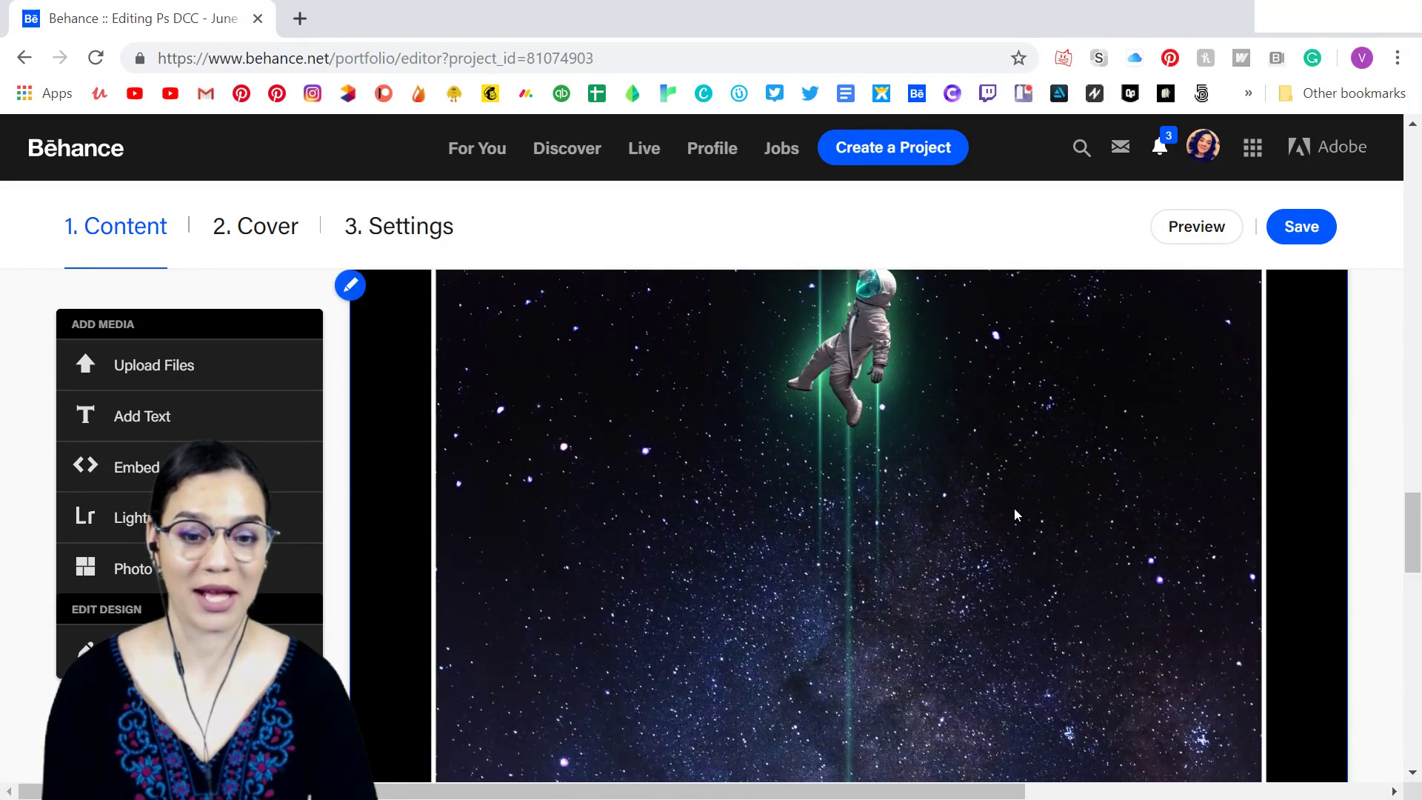
scroll(1015, 509, "down", 20)
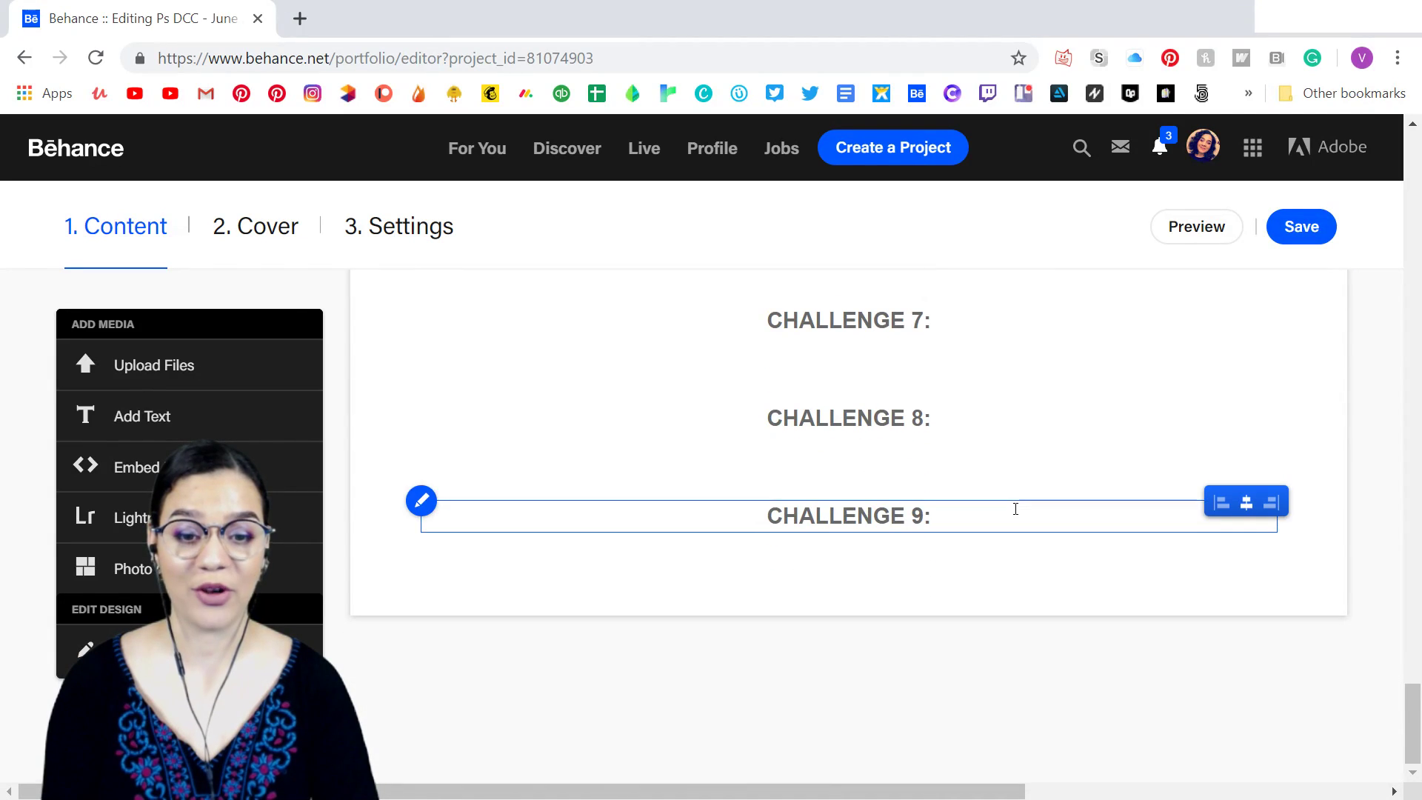
scroll(1016, 509, "up", 3)
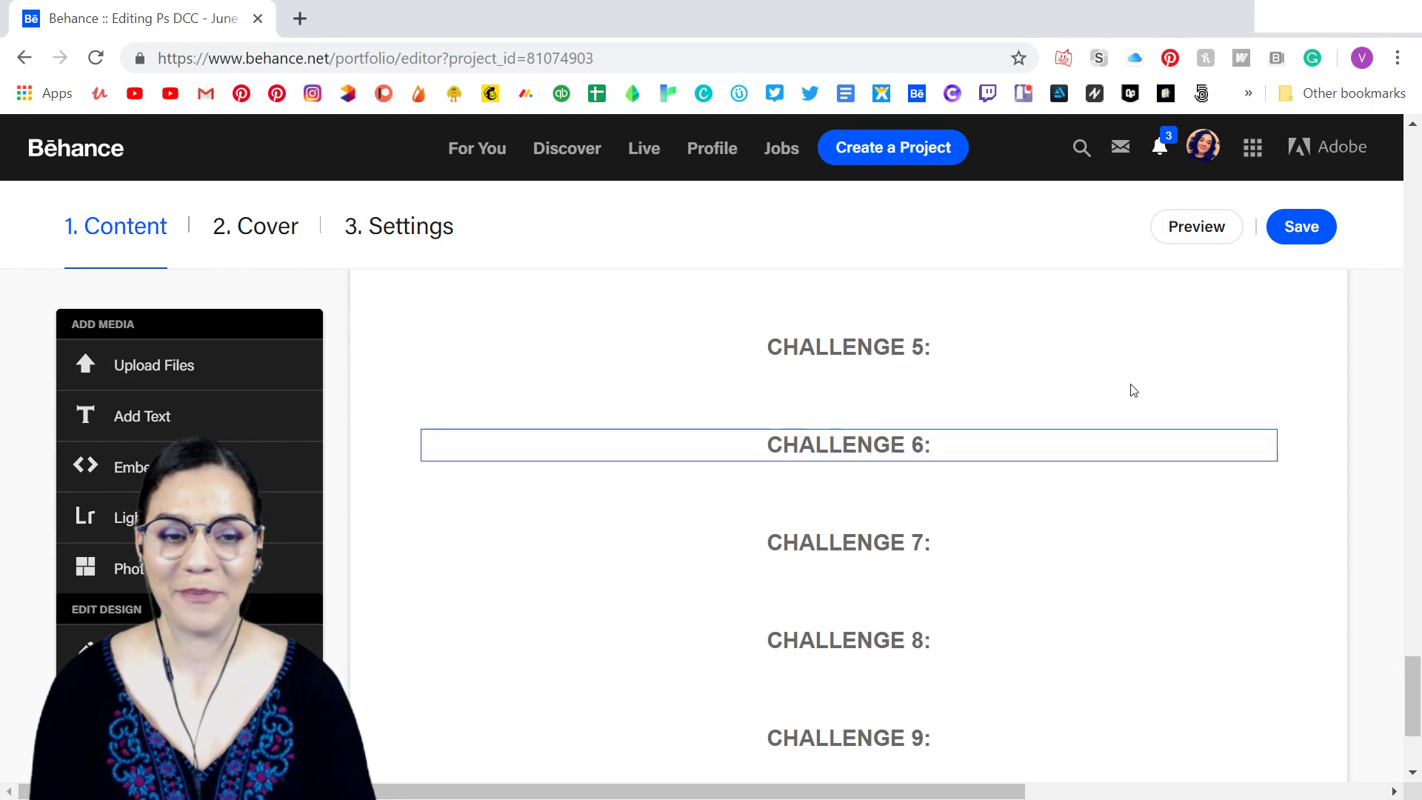
scroll(1026, 392, "up", 10)
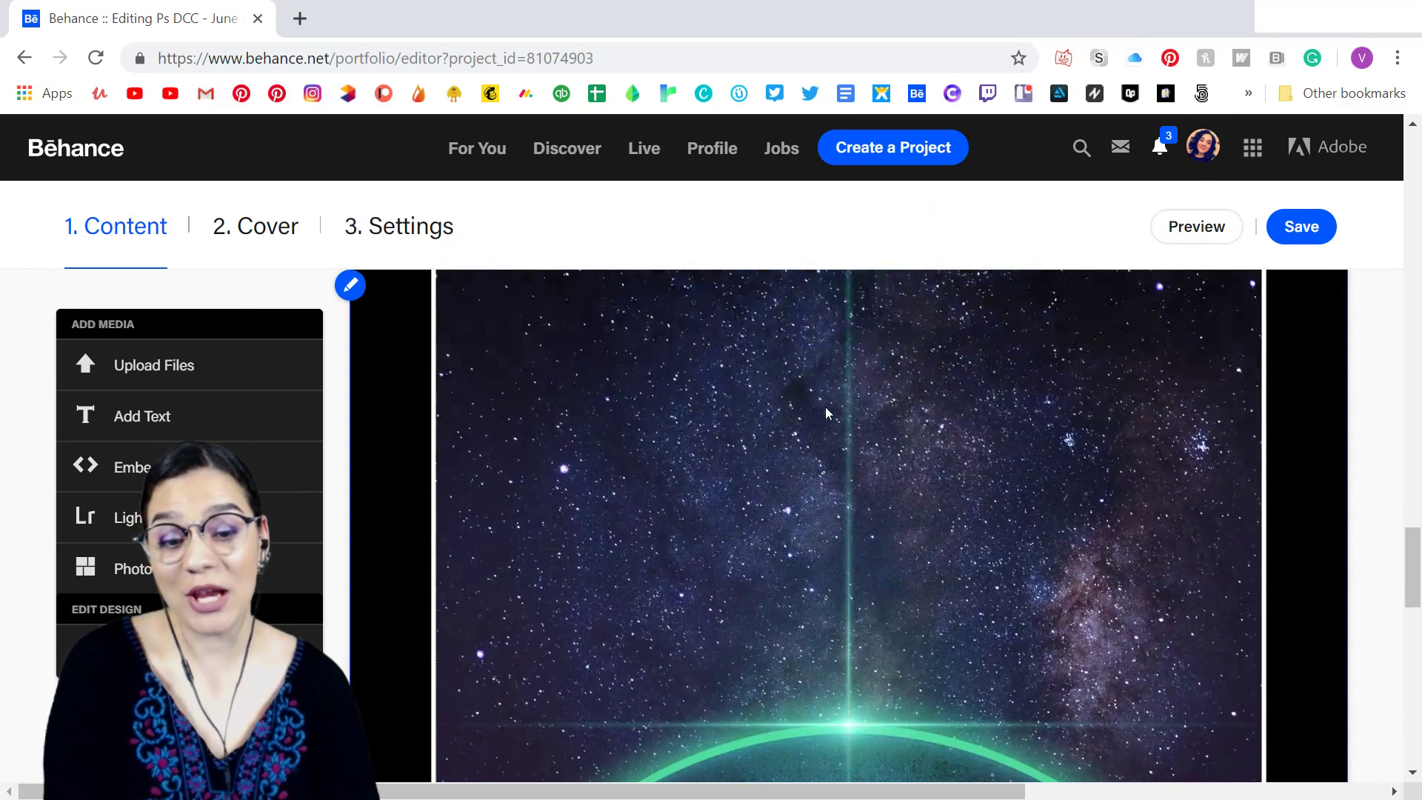
scroll(828, 414, "up", 3)
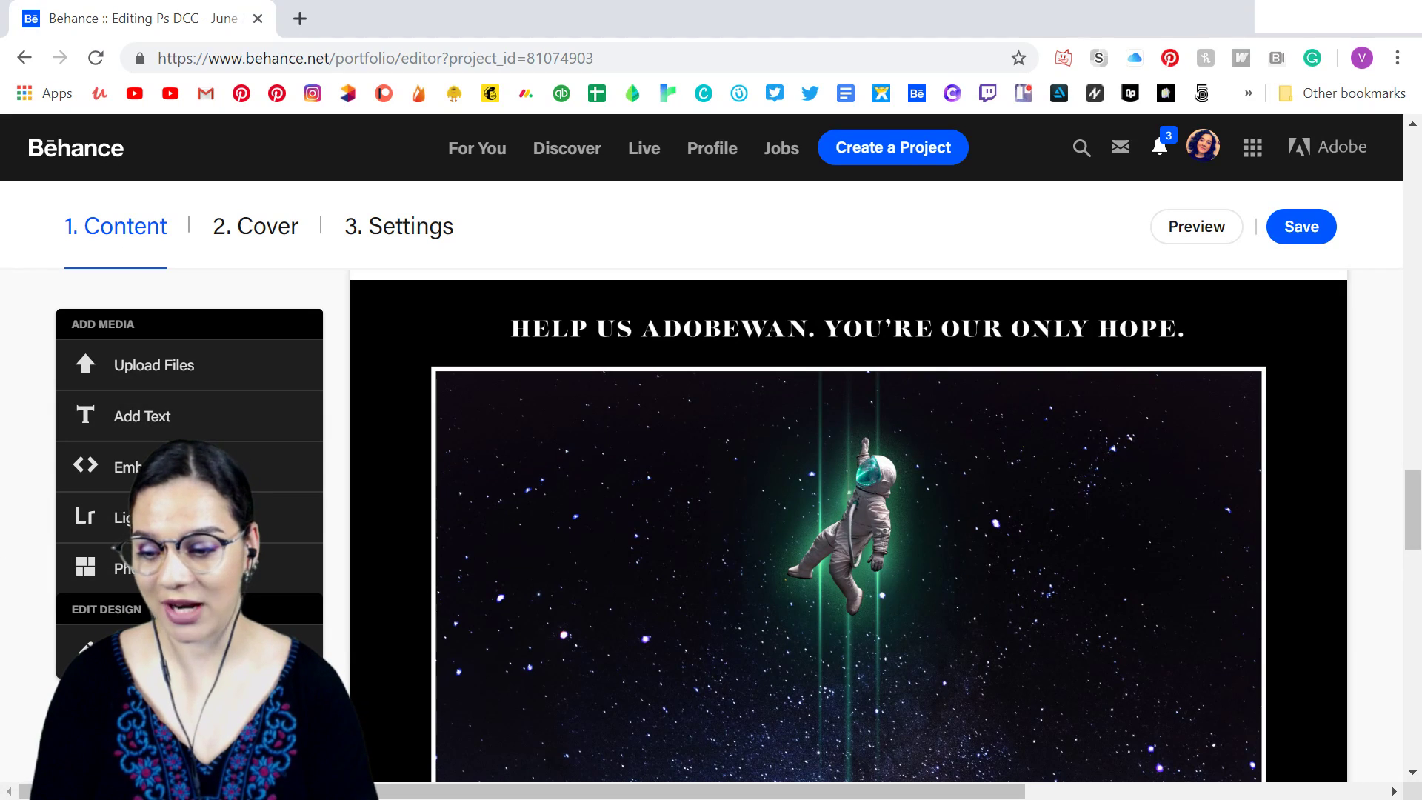